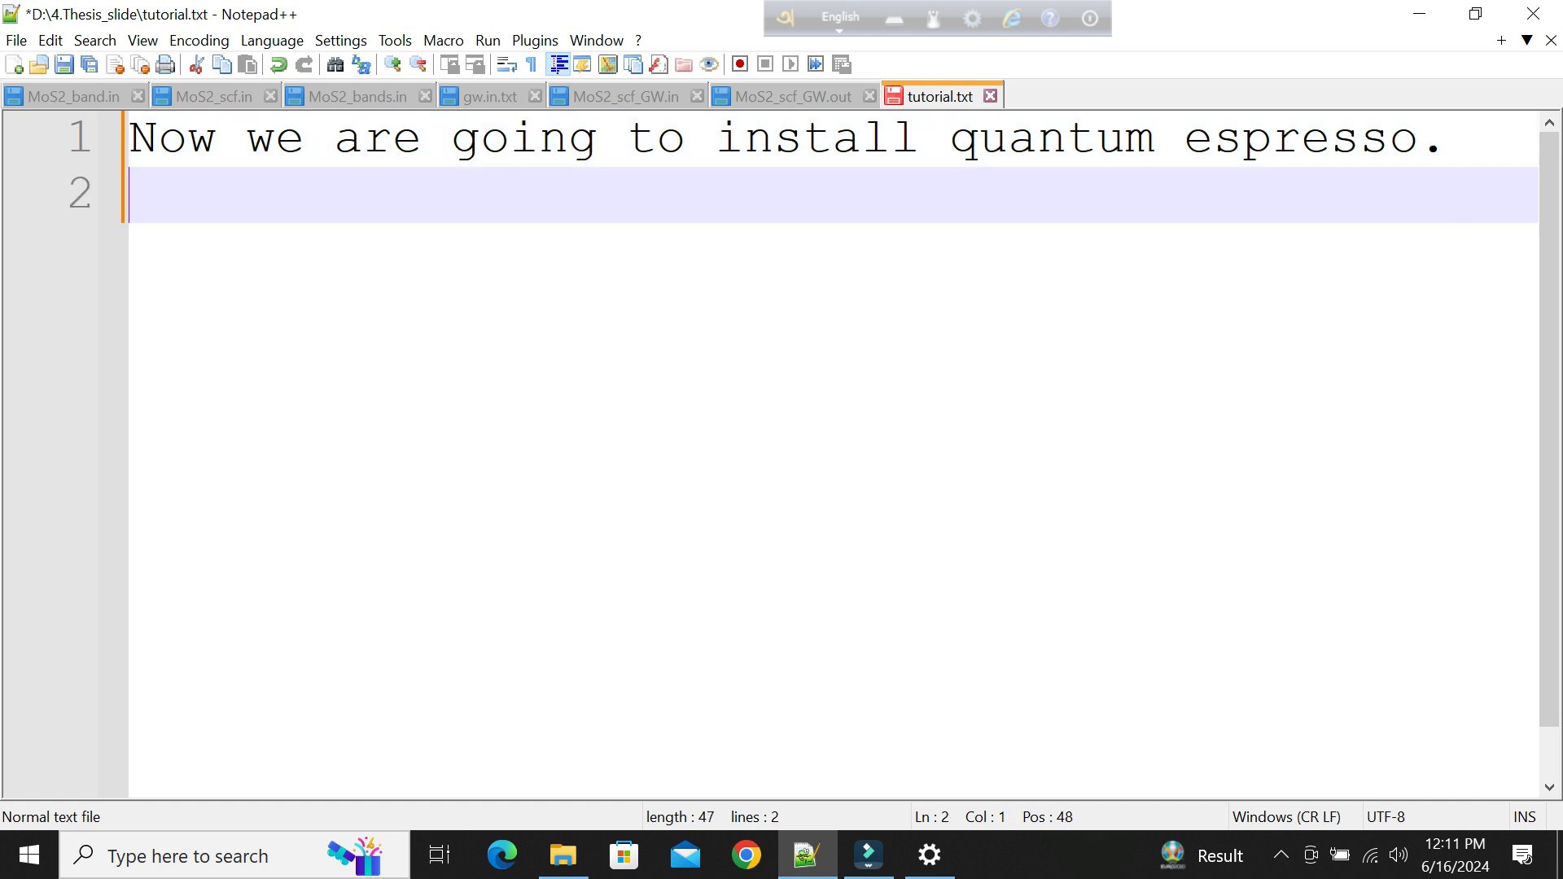
Write "first of all, download the qe file given in" on the second line of tutorial.txt.
type("first")
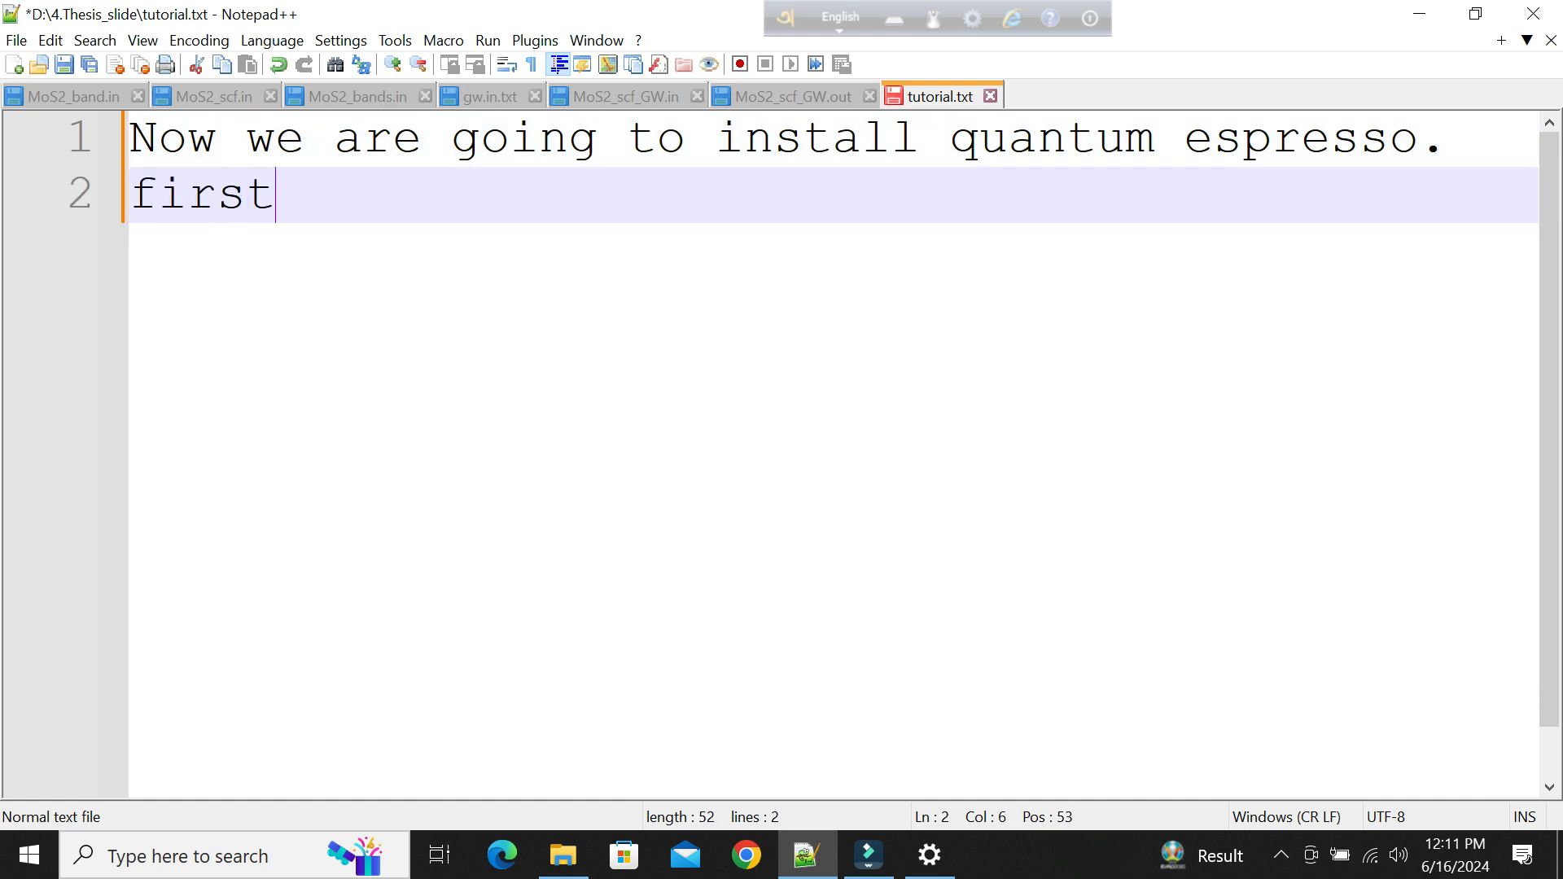
type(" of all")
key("BackSpace")
type(", download the")
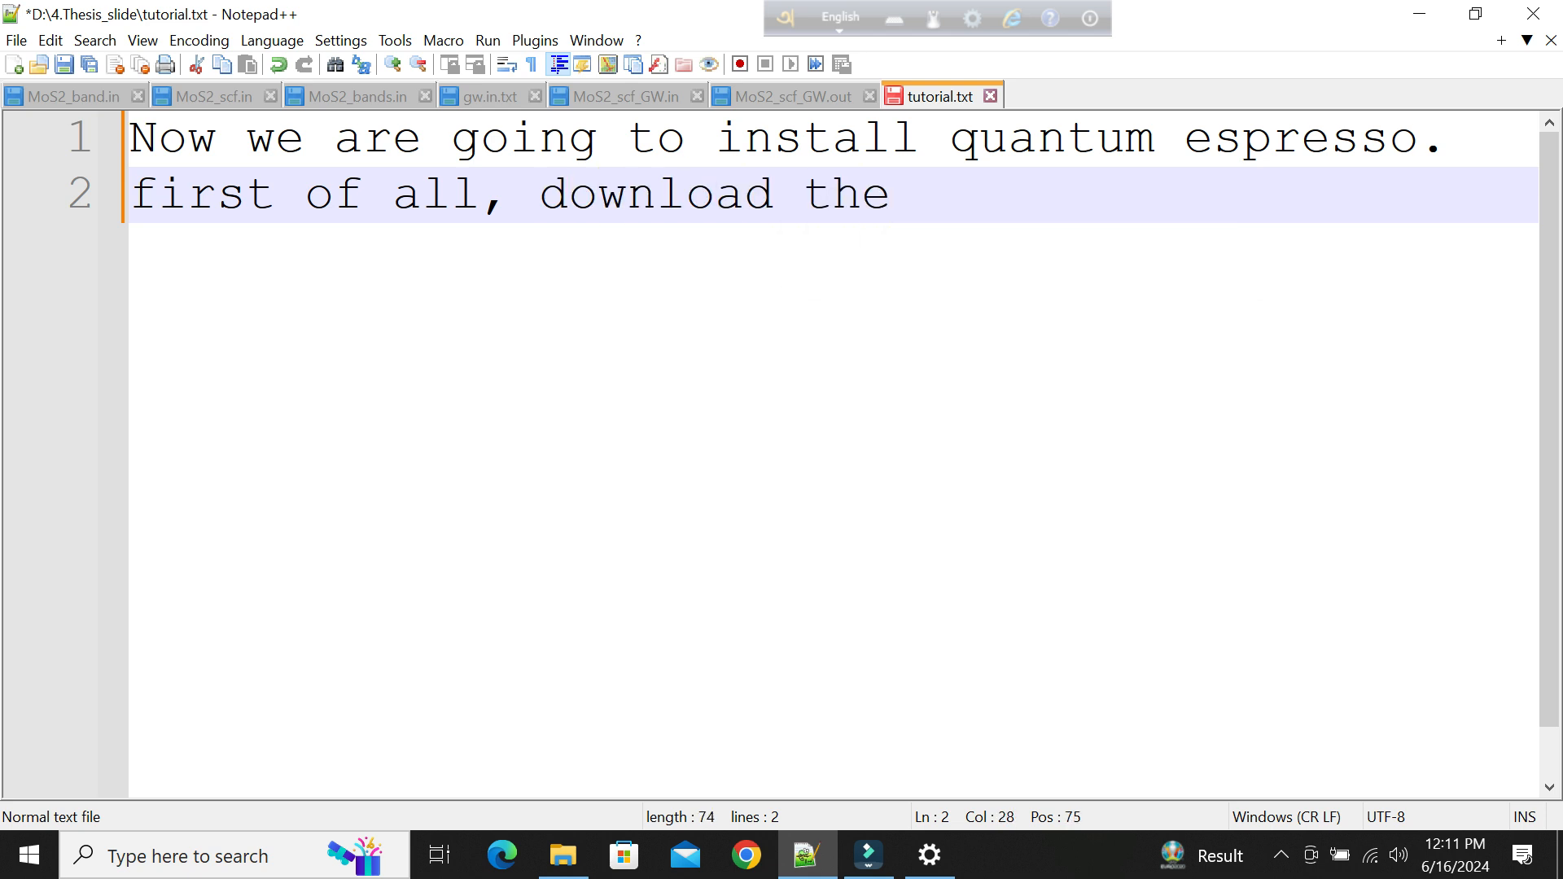
type(" qe file g")
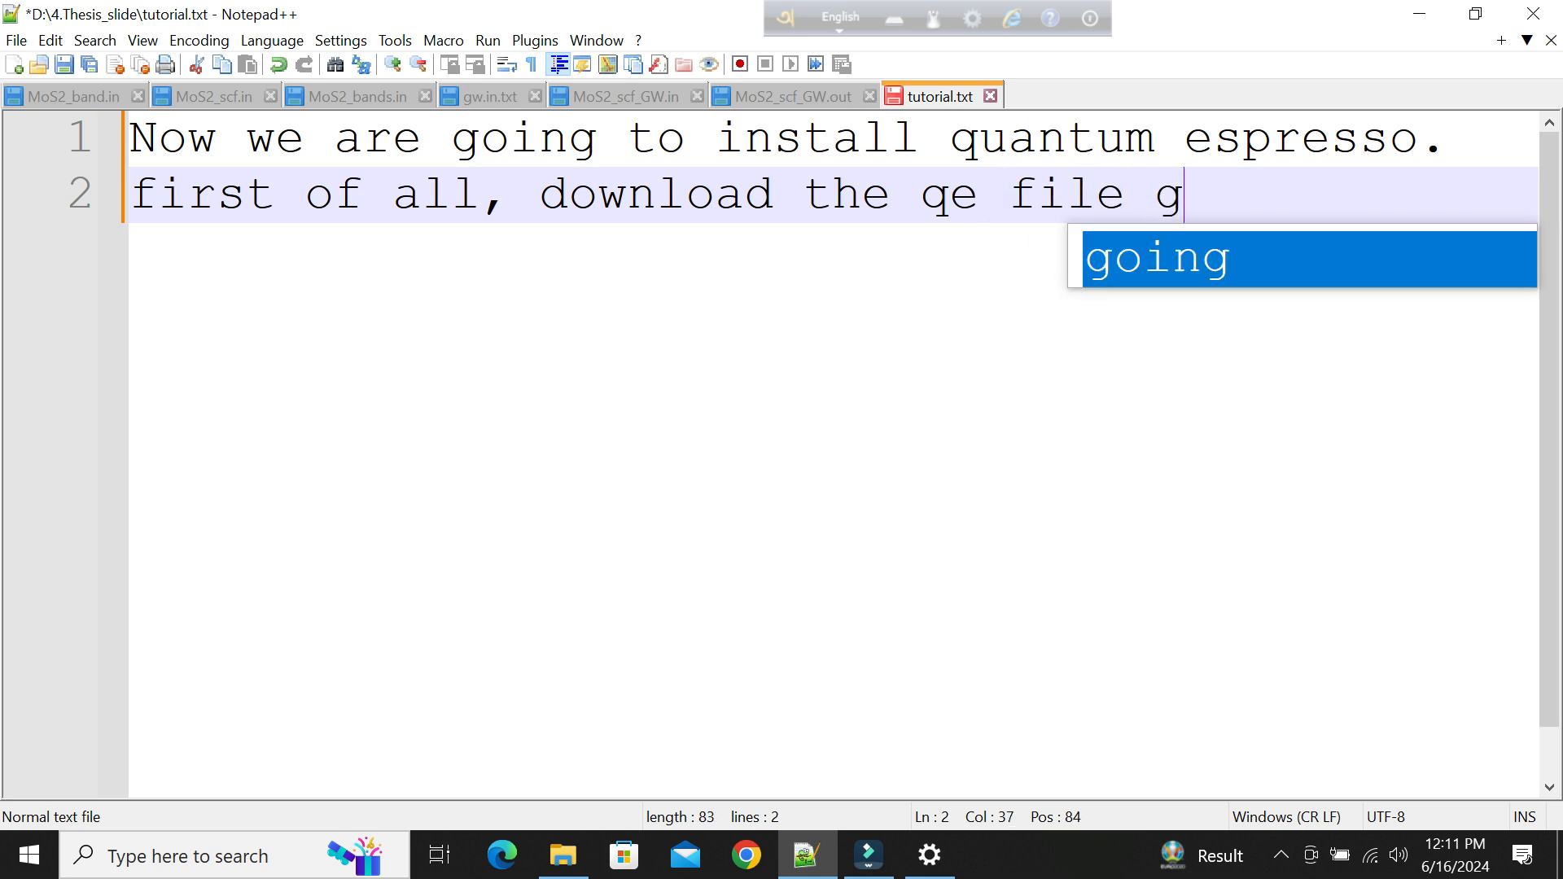
type("iven in")
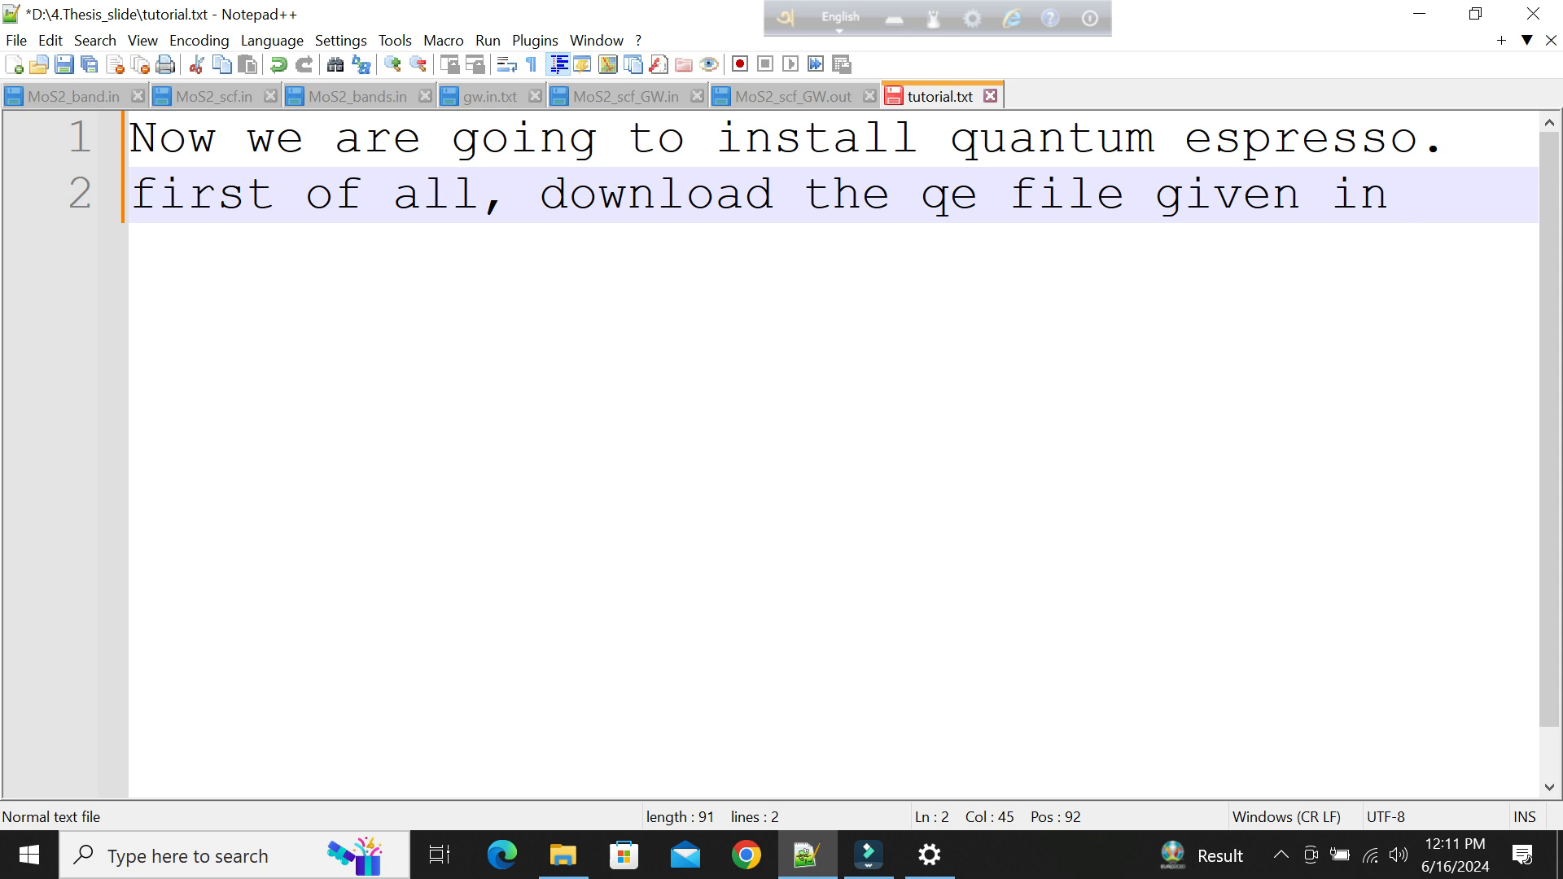
Continue the note on a third line with "video descripton.".
key("Return")
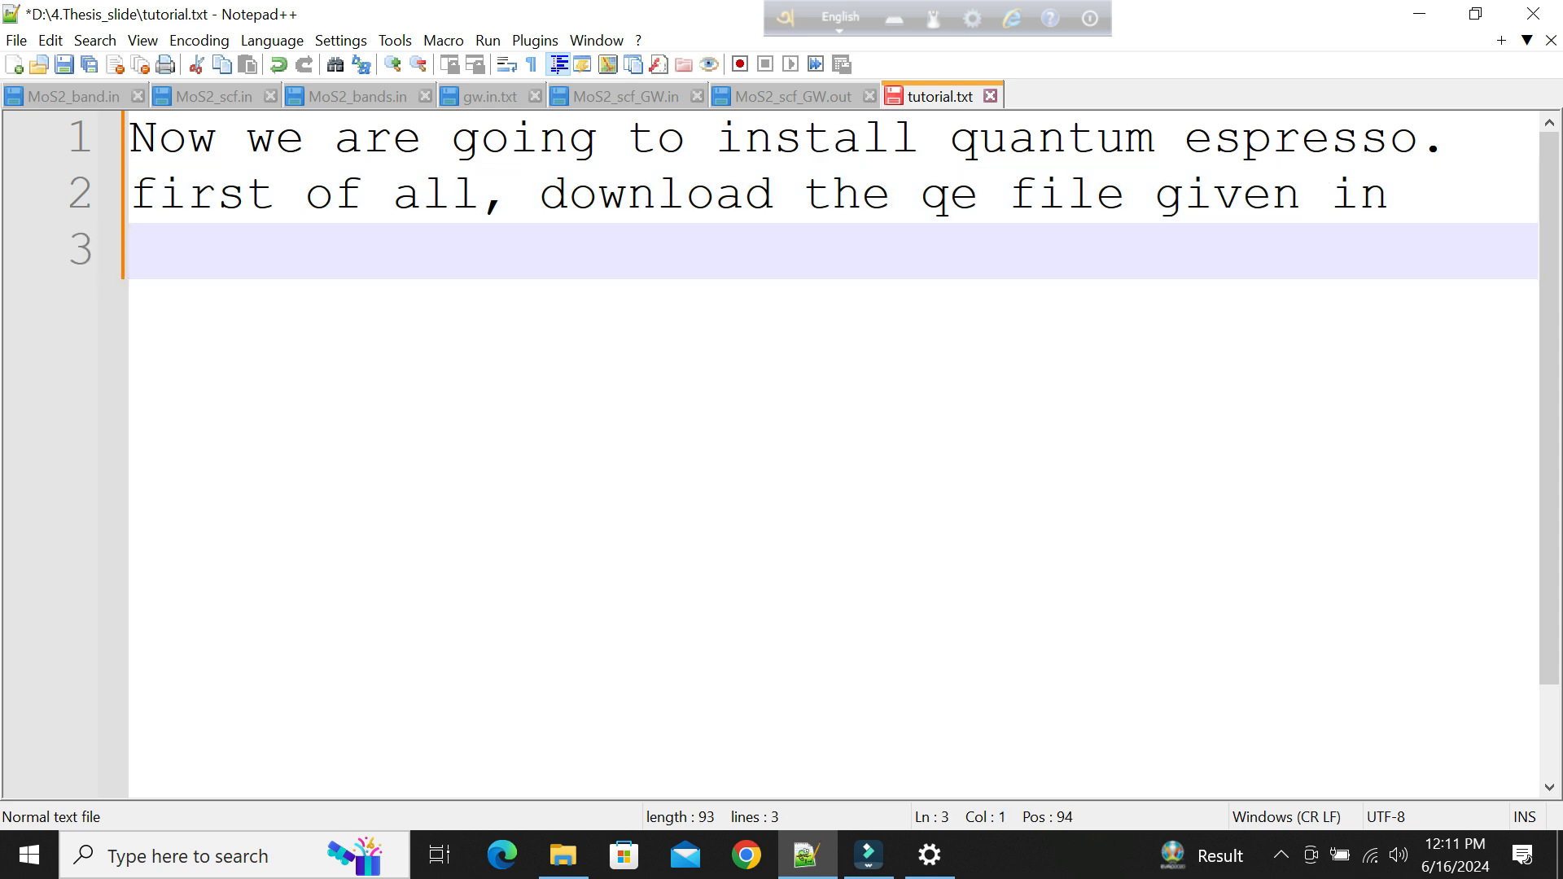
type("video")
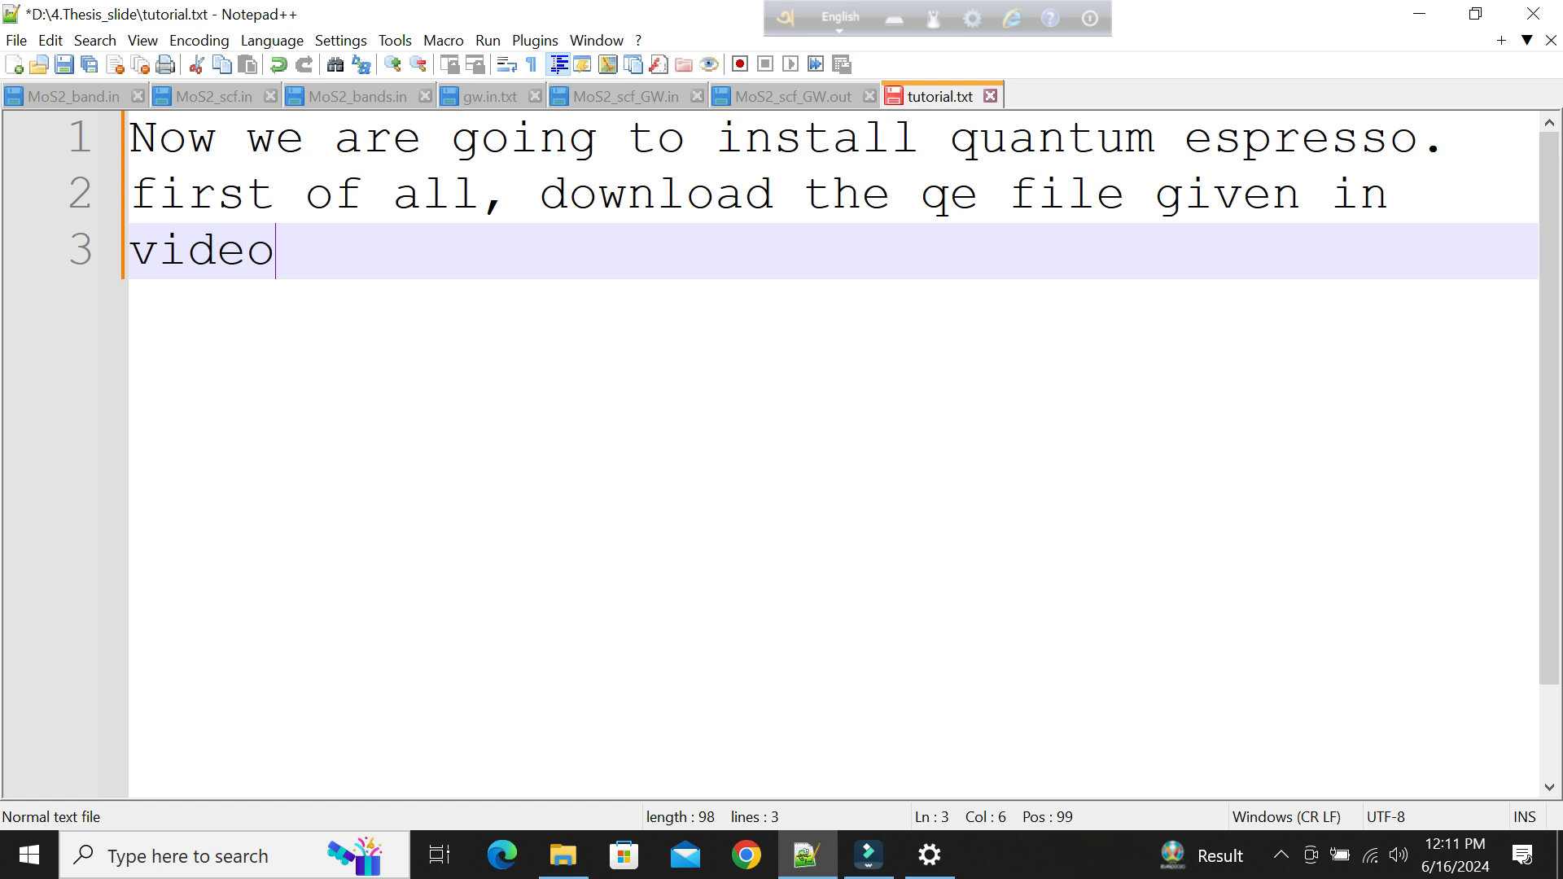
type(" desprig")
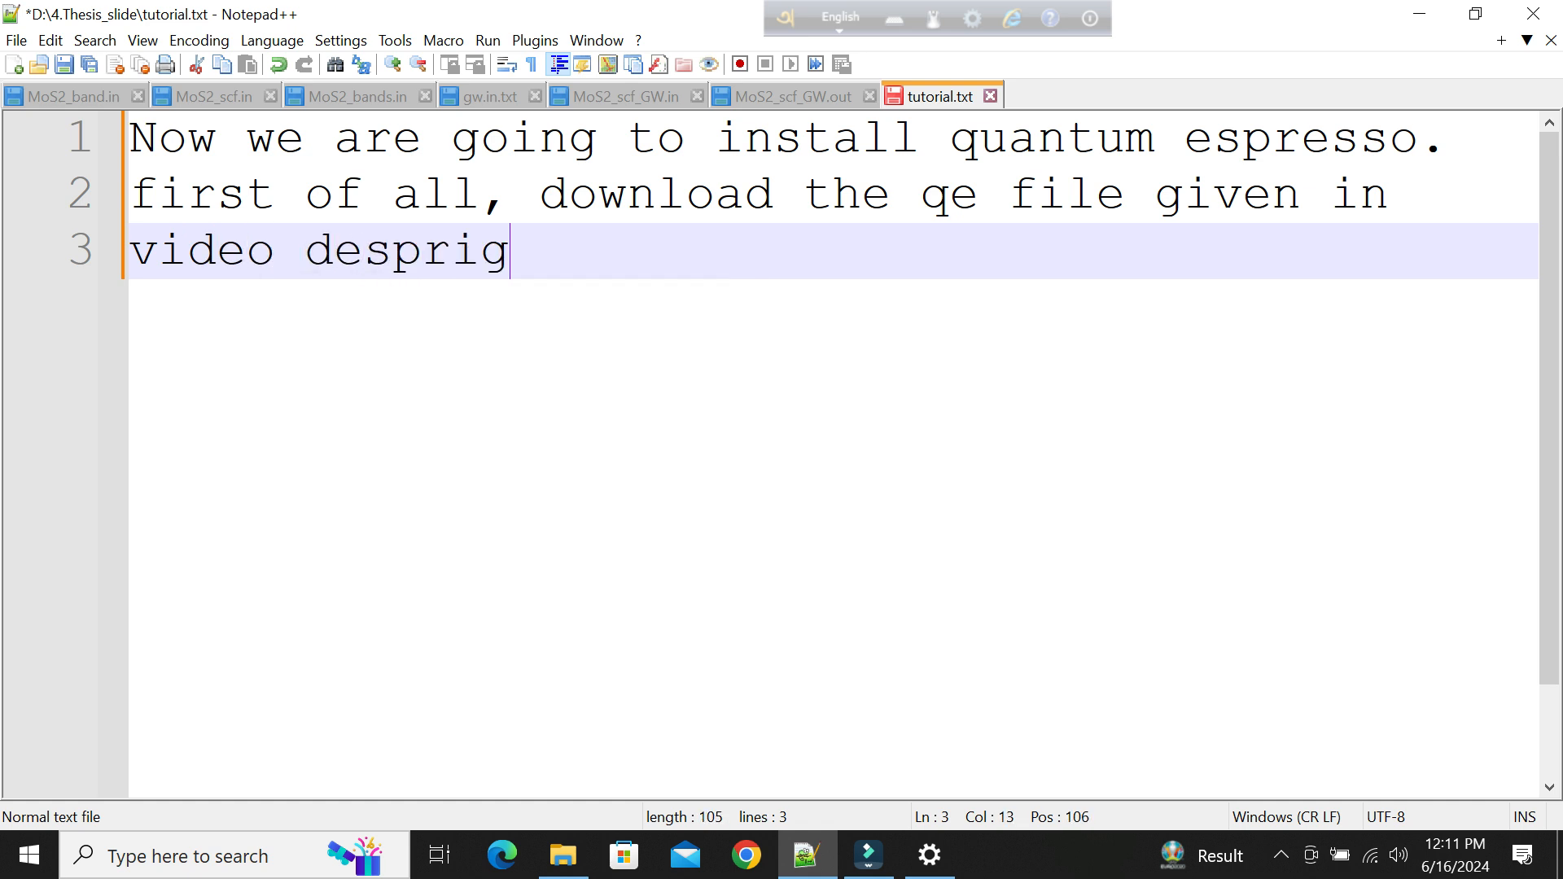
key("BackSpace")
key("BackSpace")
key("BackSpace")
key("BackSpace")
type("cripton.")
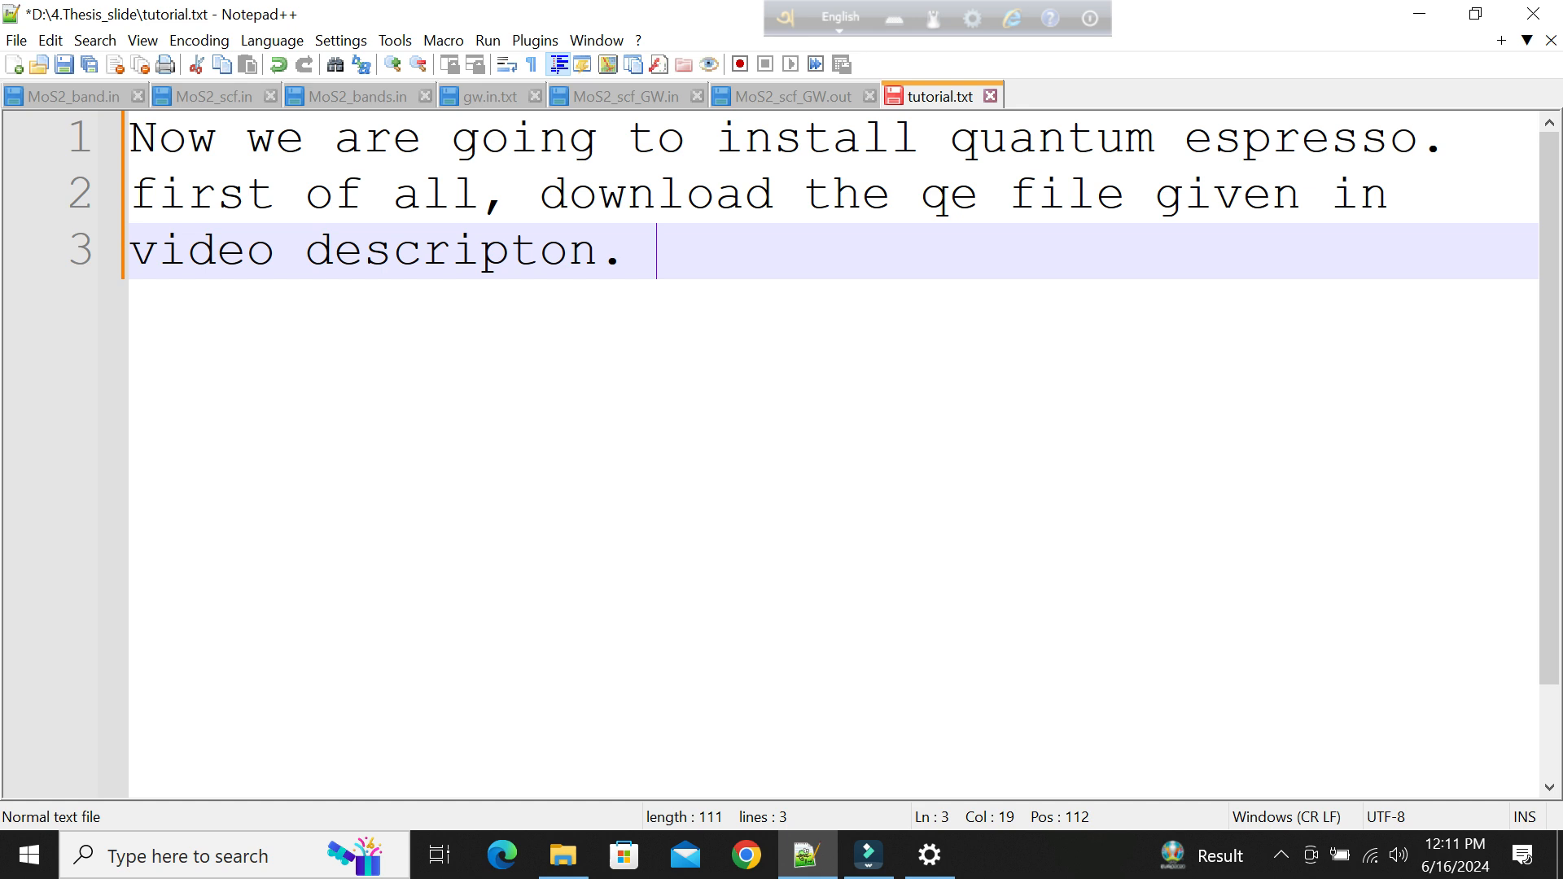
Switch to File Explorer and delete the existing qe ZIP archive from New Volume (D:).
left_click(563, 854)
left_click(115, 714)
scroll(570, 711, "down", 5)
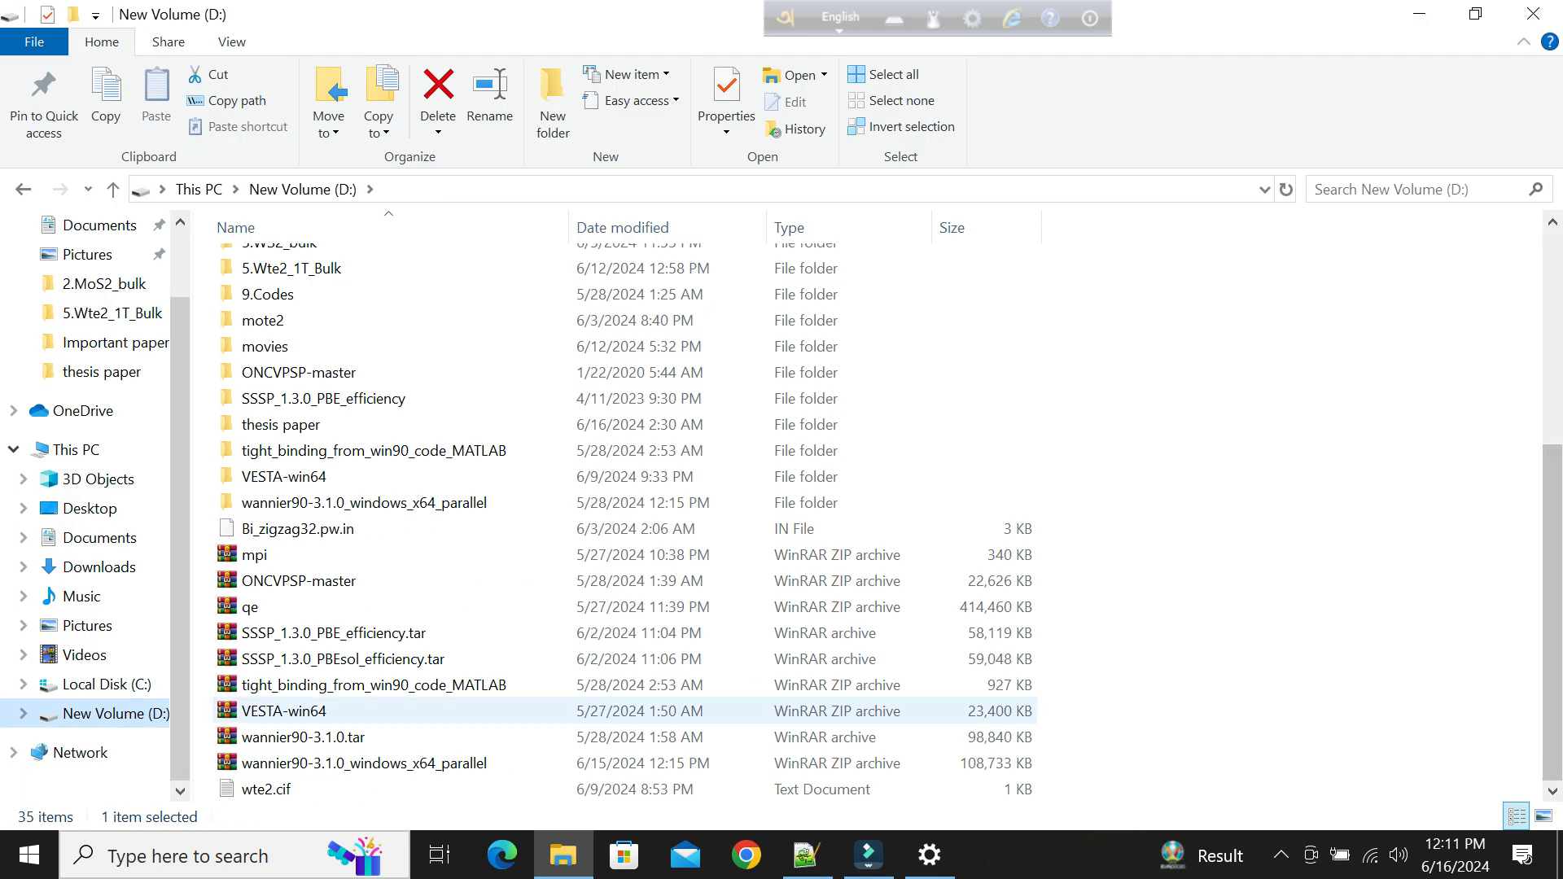
left_click(305, 580)
left_click(305, 607)
right_click(305, 609)
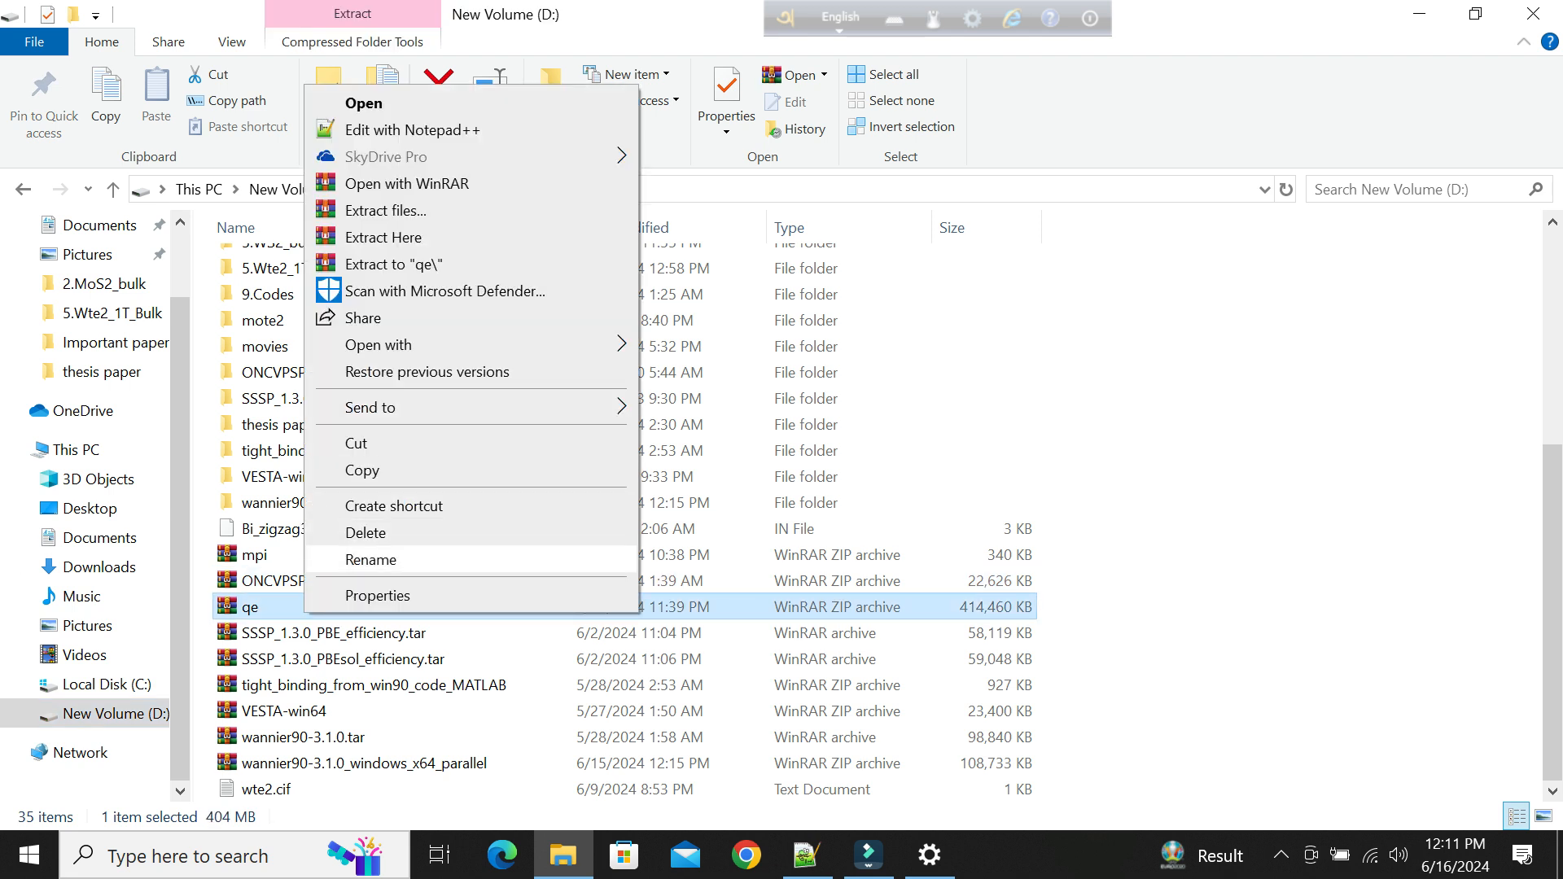
left_click(366, 532)
Open the "Quantum esprsso tutorial" presentation from the 4.Thesis_slide folder, dismissing the PowerPoint error and activation dialogs.
scroll(488, 570, "up", 5)
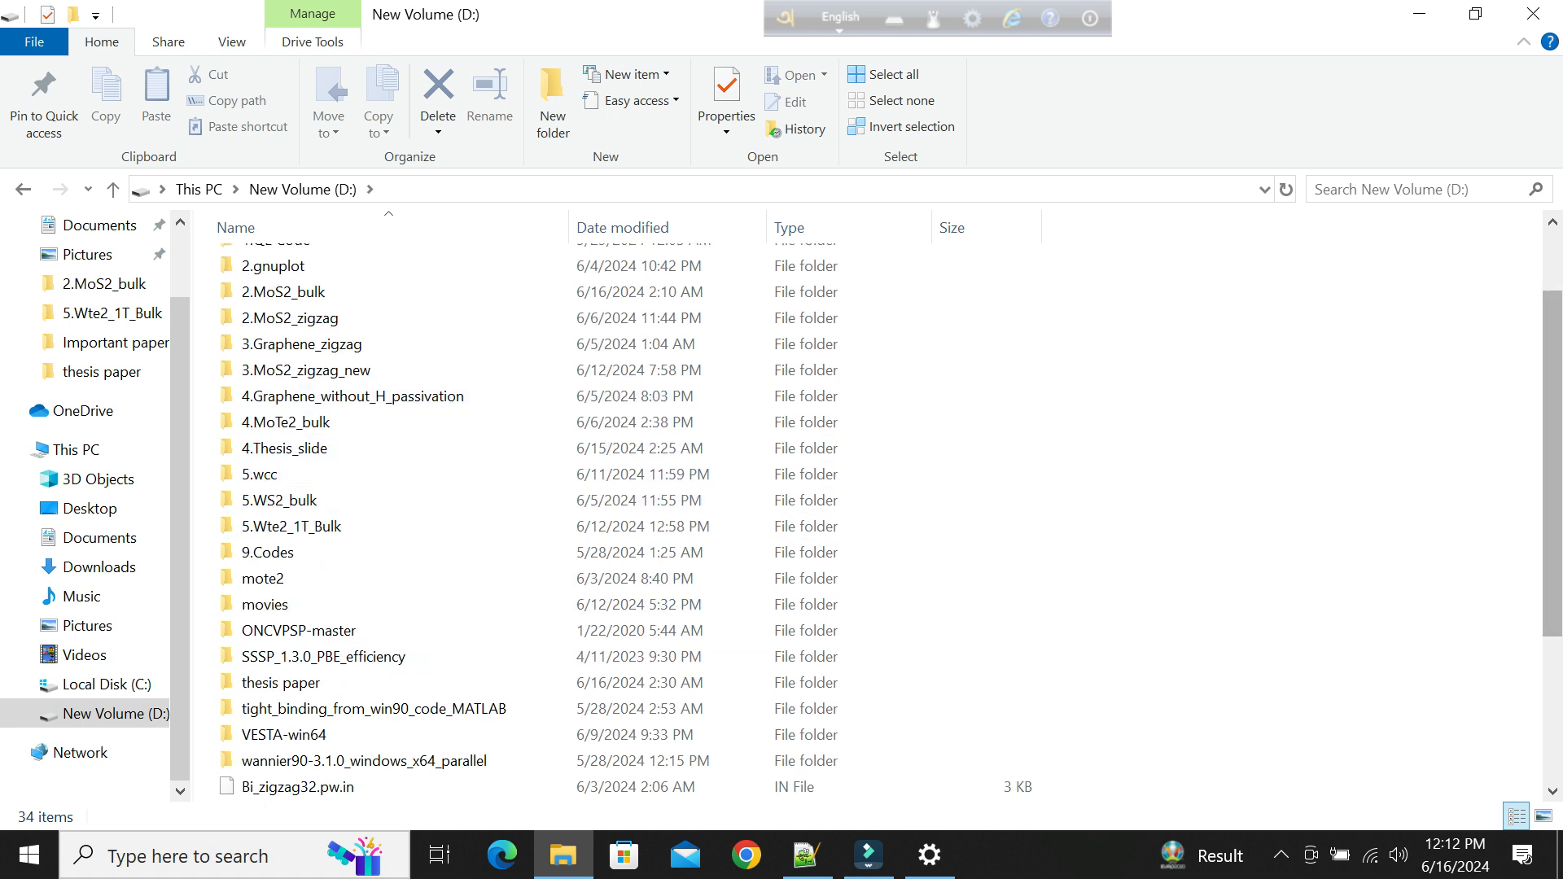
scroll(488, 456, "up", 2)
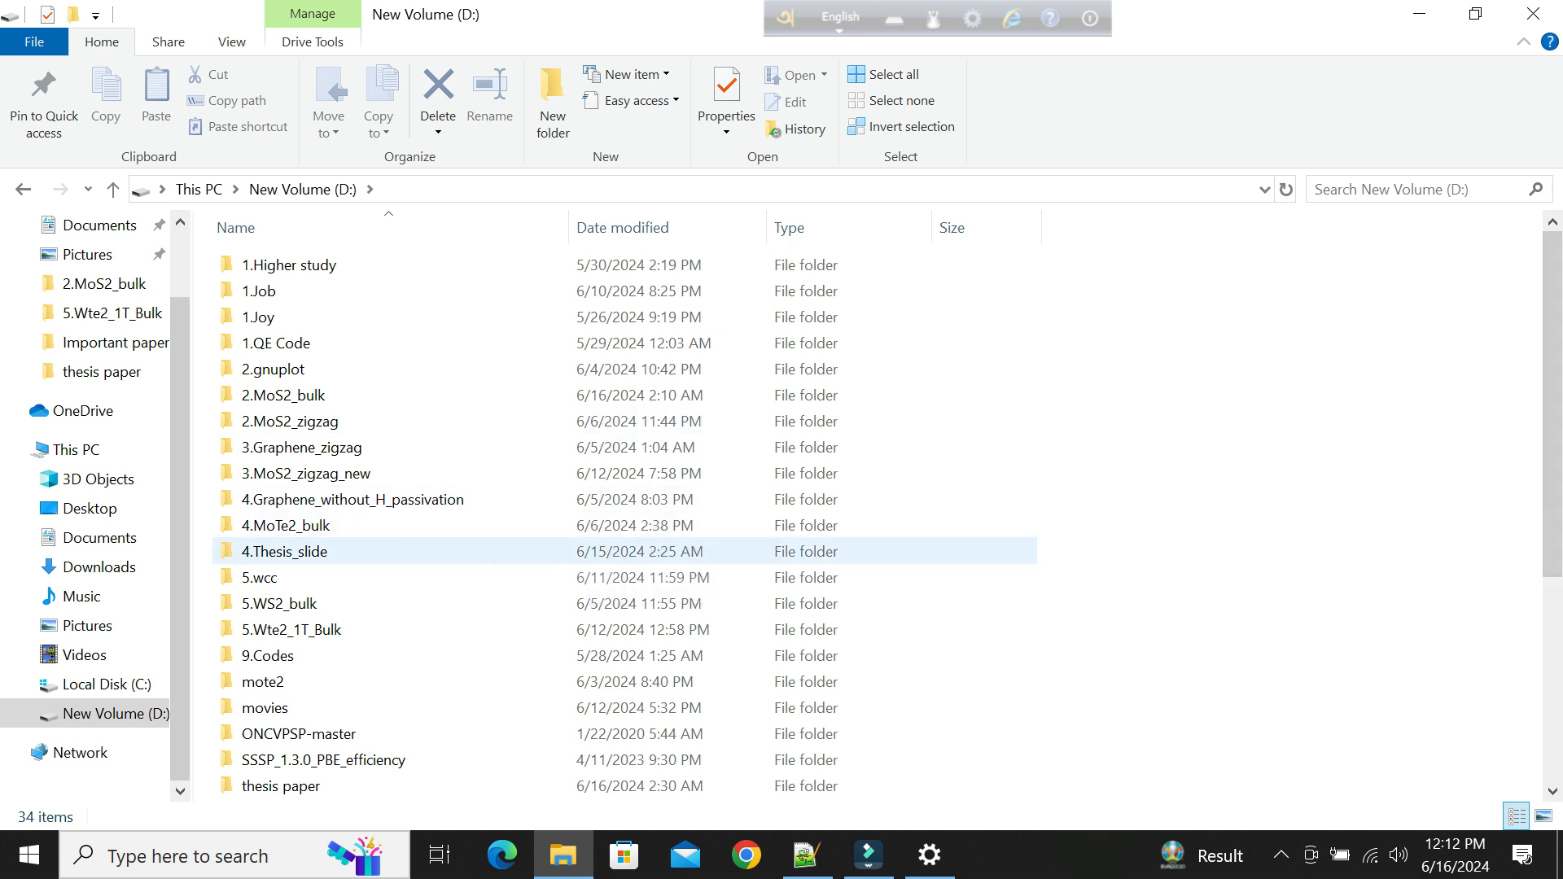
double_click(488, 551)
double_click(261, 291)
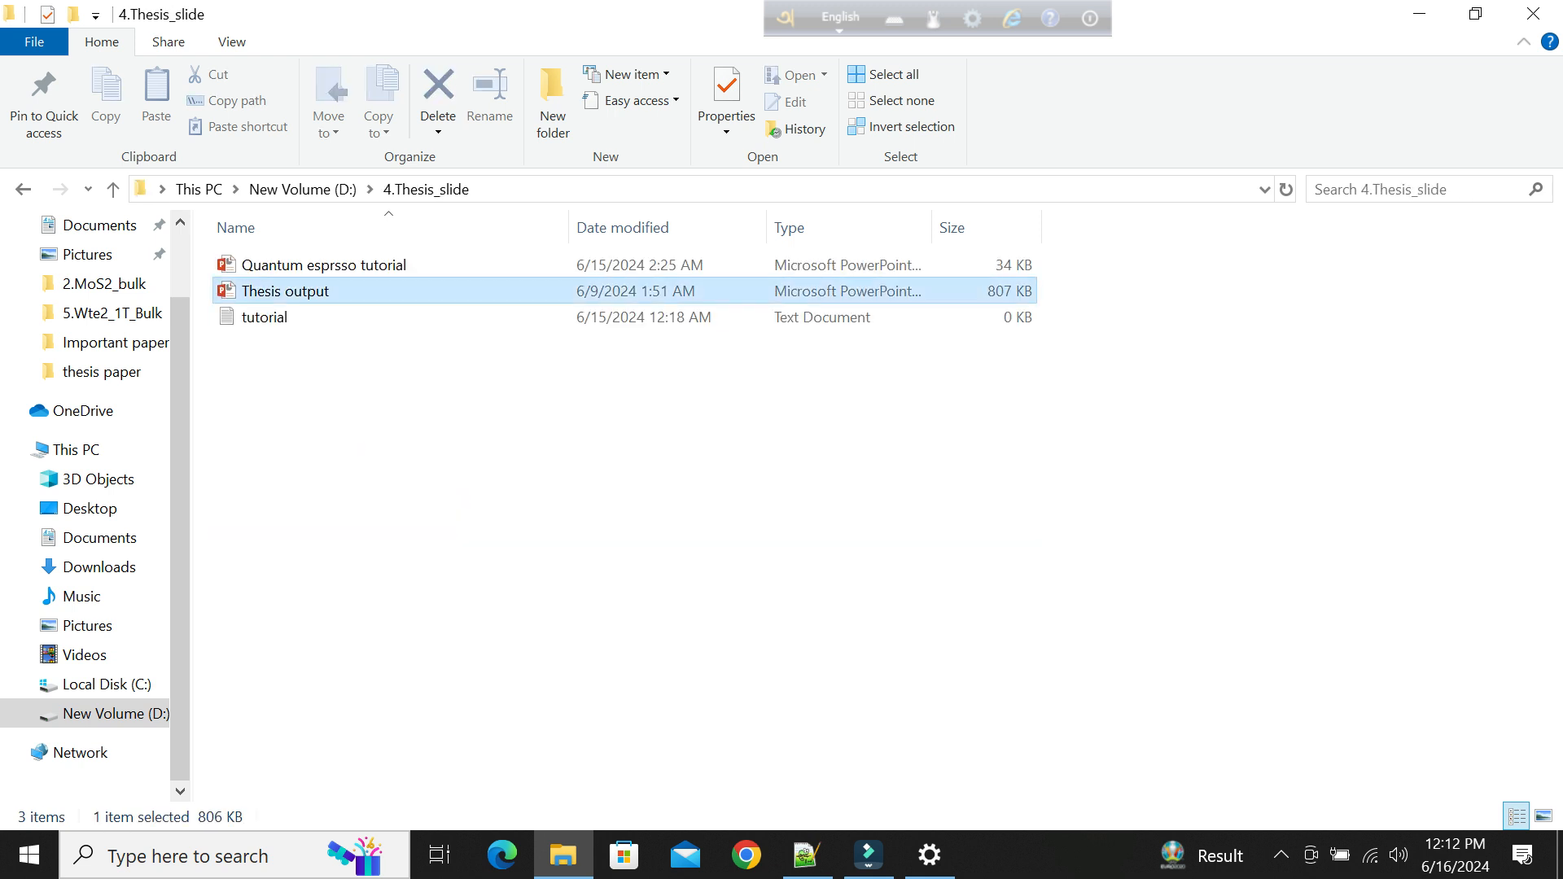
left_click(1031, 286)
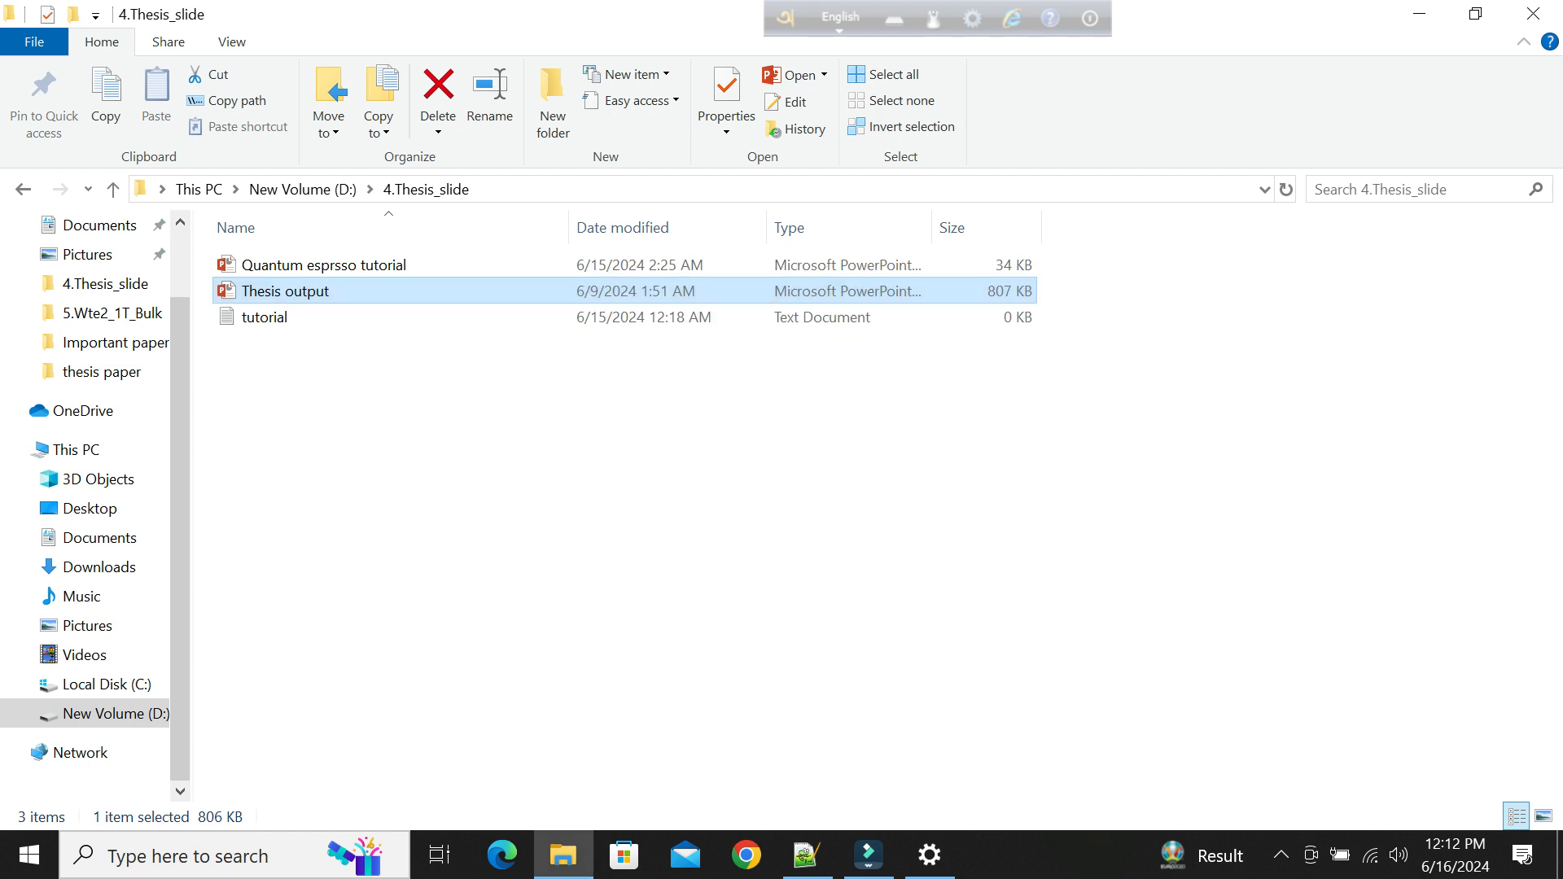
double_click(324, 266)
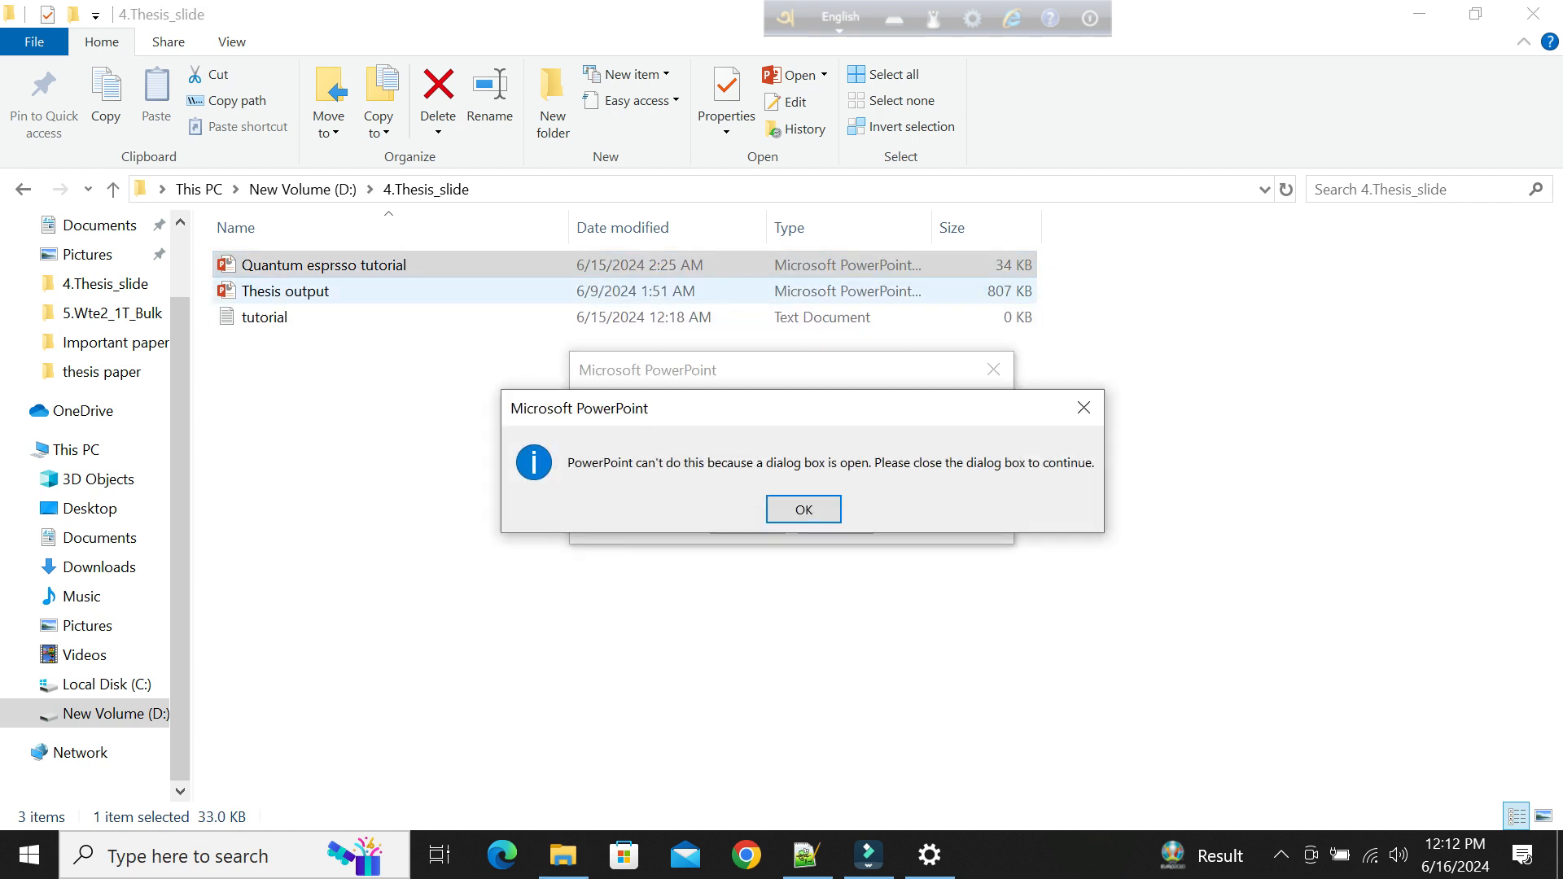
left_click(817, 513)
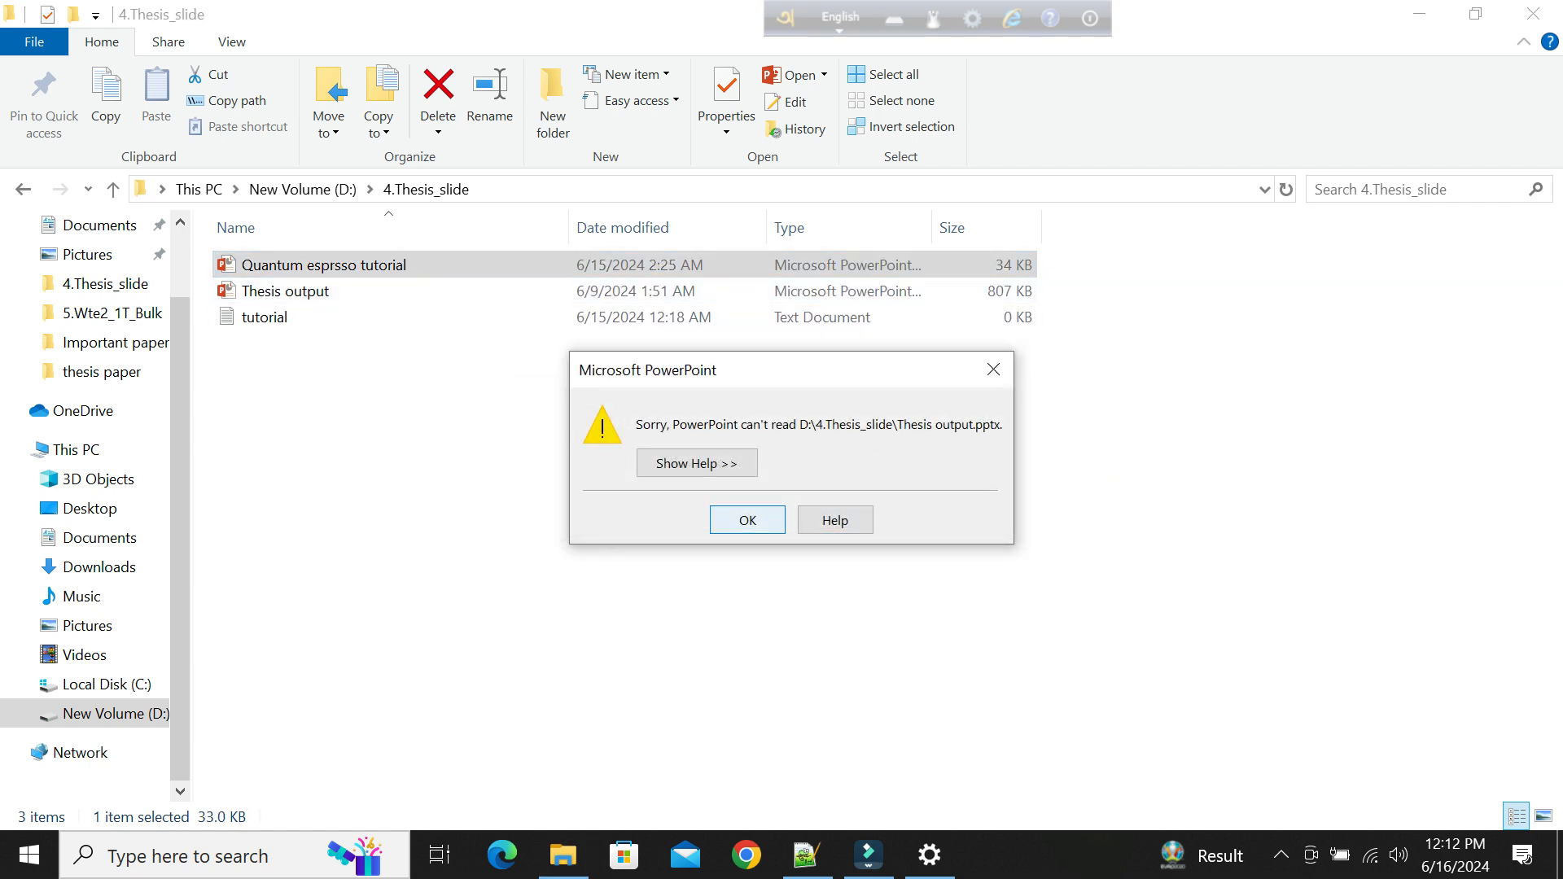
key("Return")
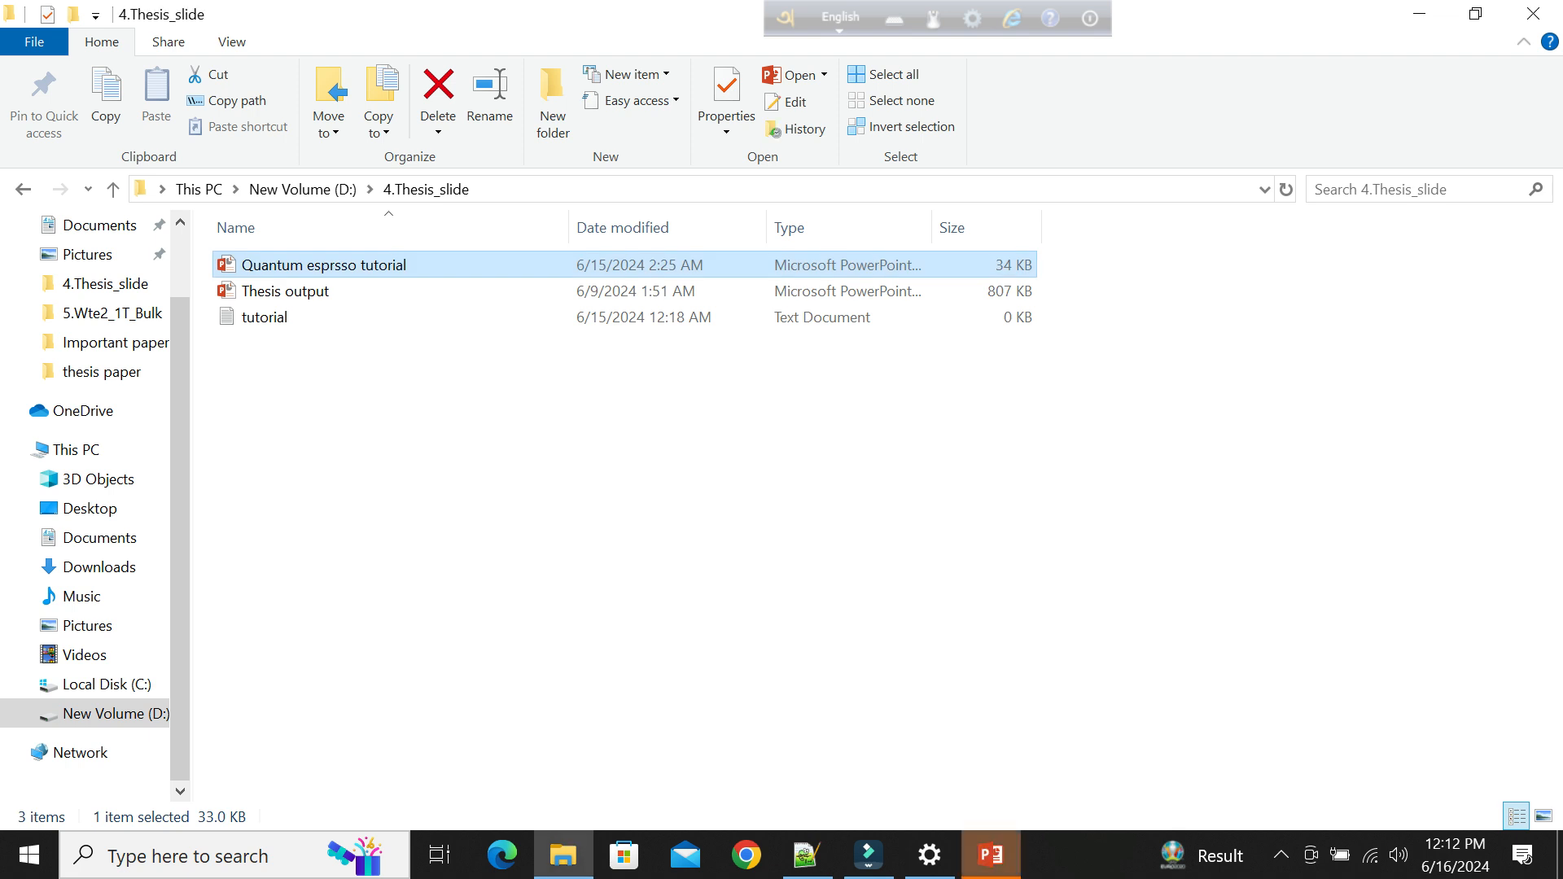
left_click(991, 855)
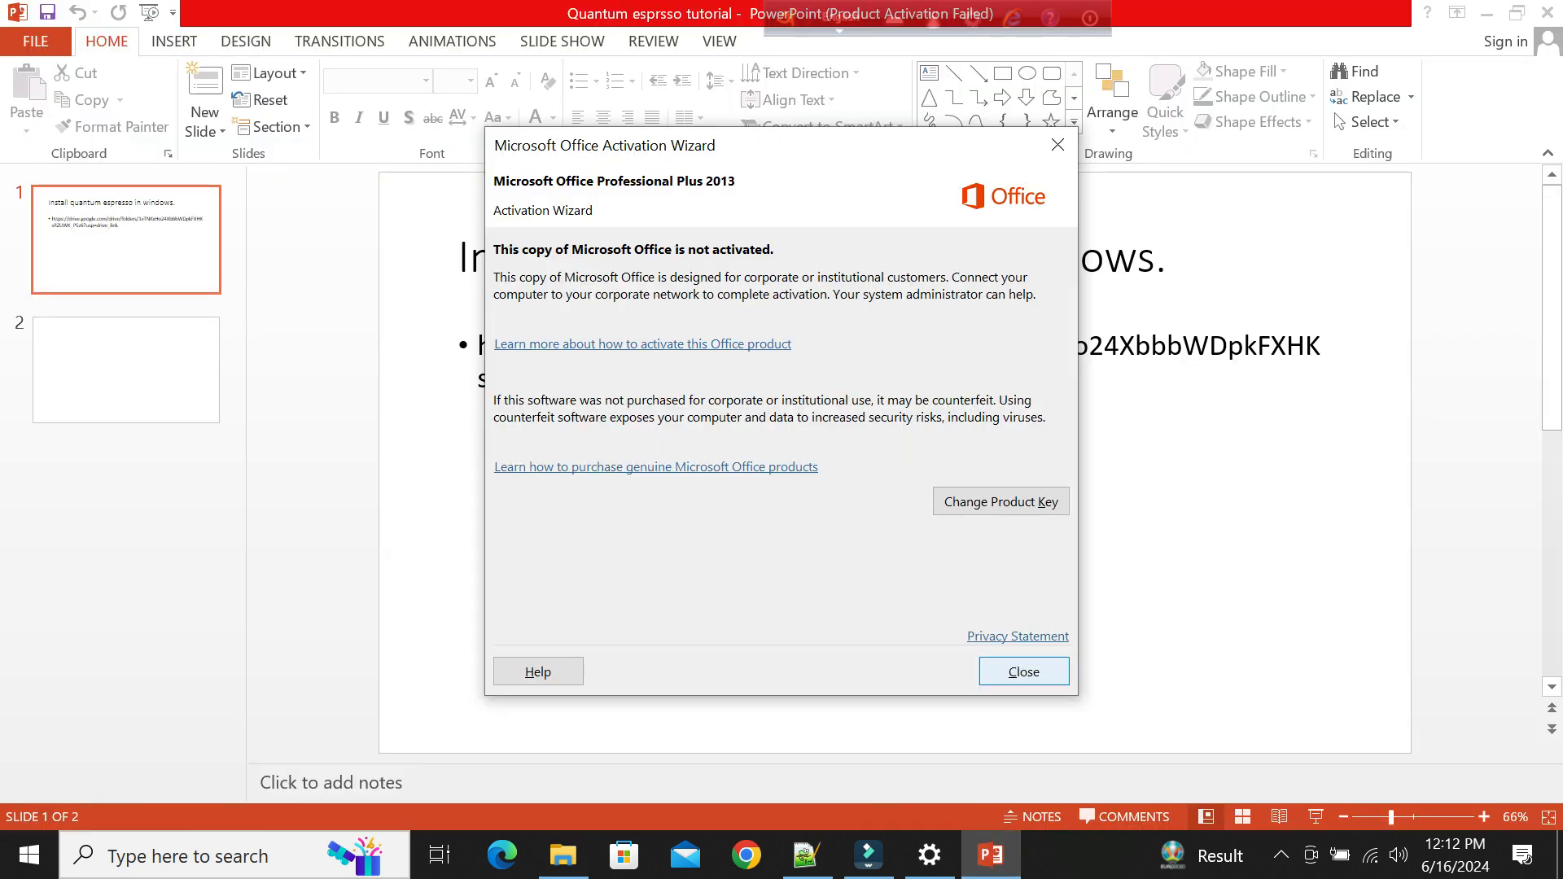
left_click(1024, 671)
Copy the whole Google Drive folder link from the body text of the first slide.
left_click(831, 379)
left_click_drag(850, 380, 482, 345)
key("ctrl+c")
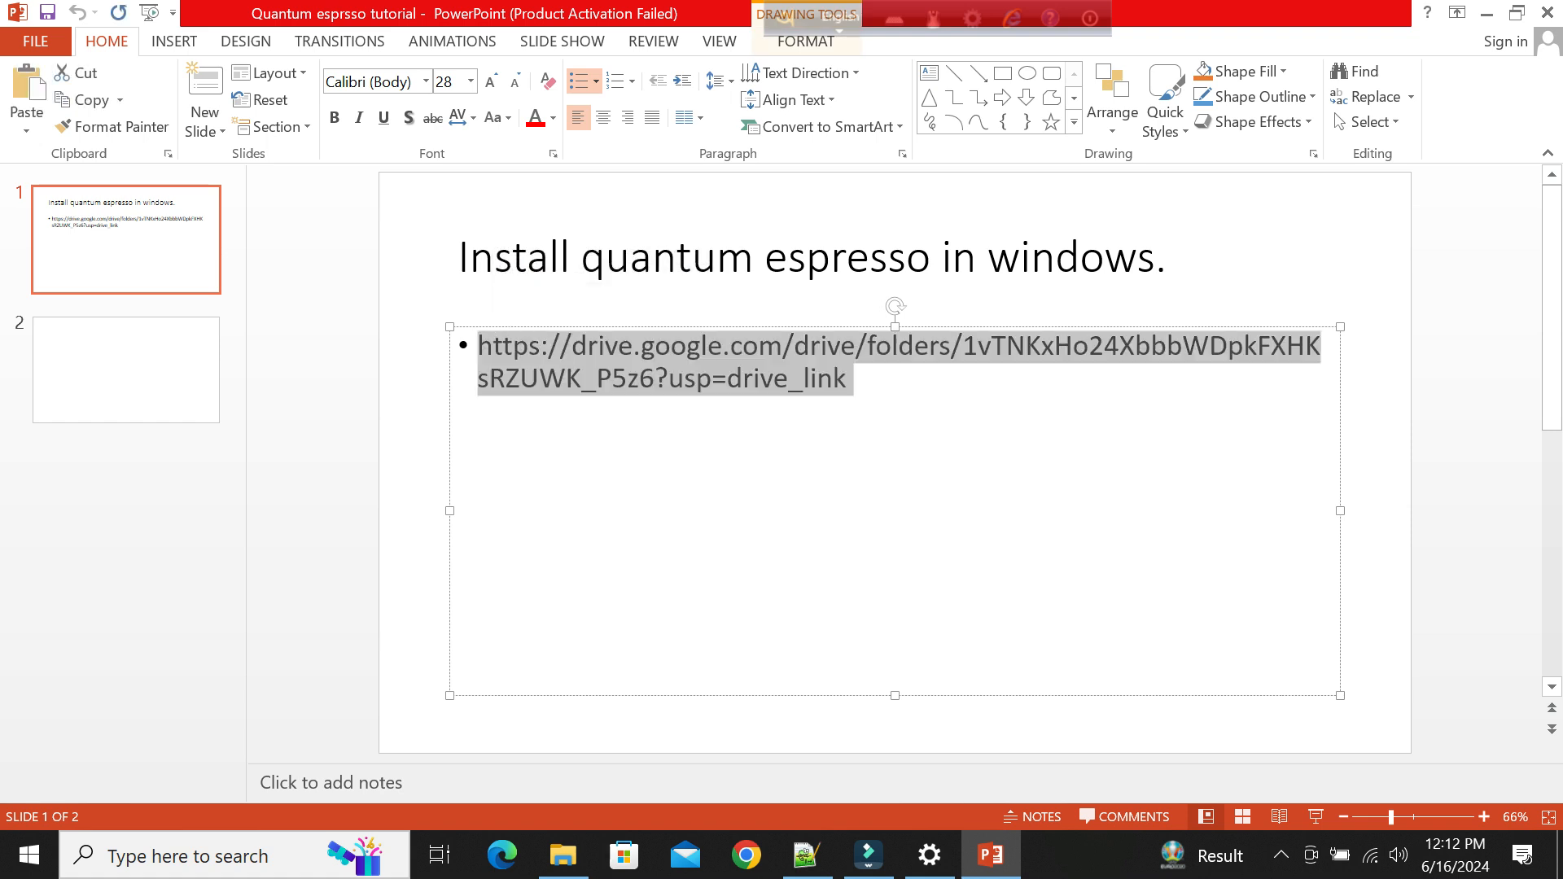
Switch to Chrome using the Person 1 profile and open the copied Google Drive folder link.
left_click(746, 854)
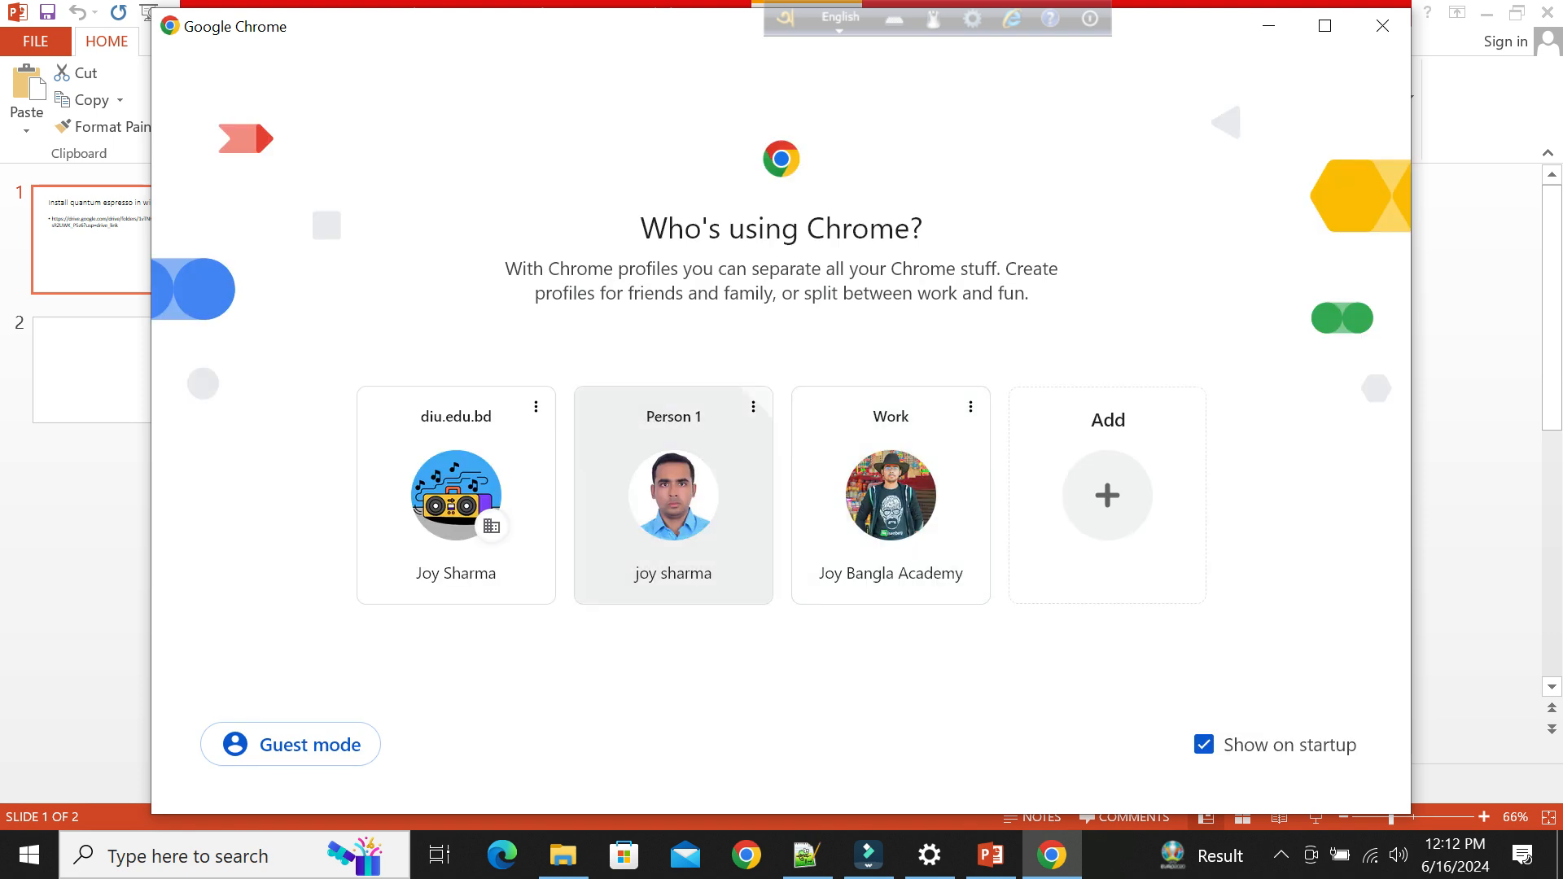
left_click(674, 496)
key("ctrl+v")
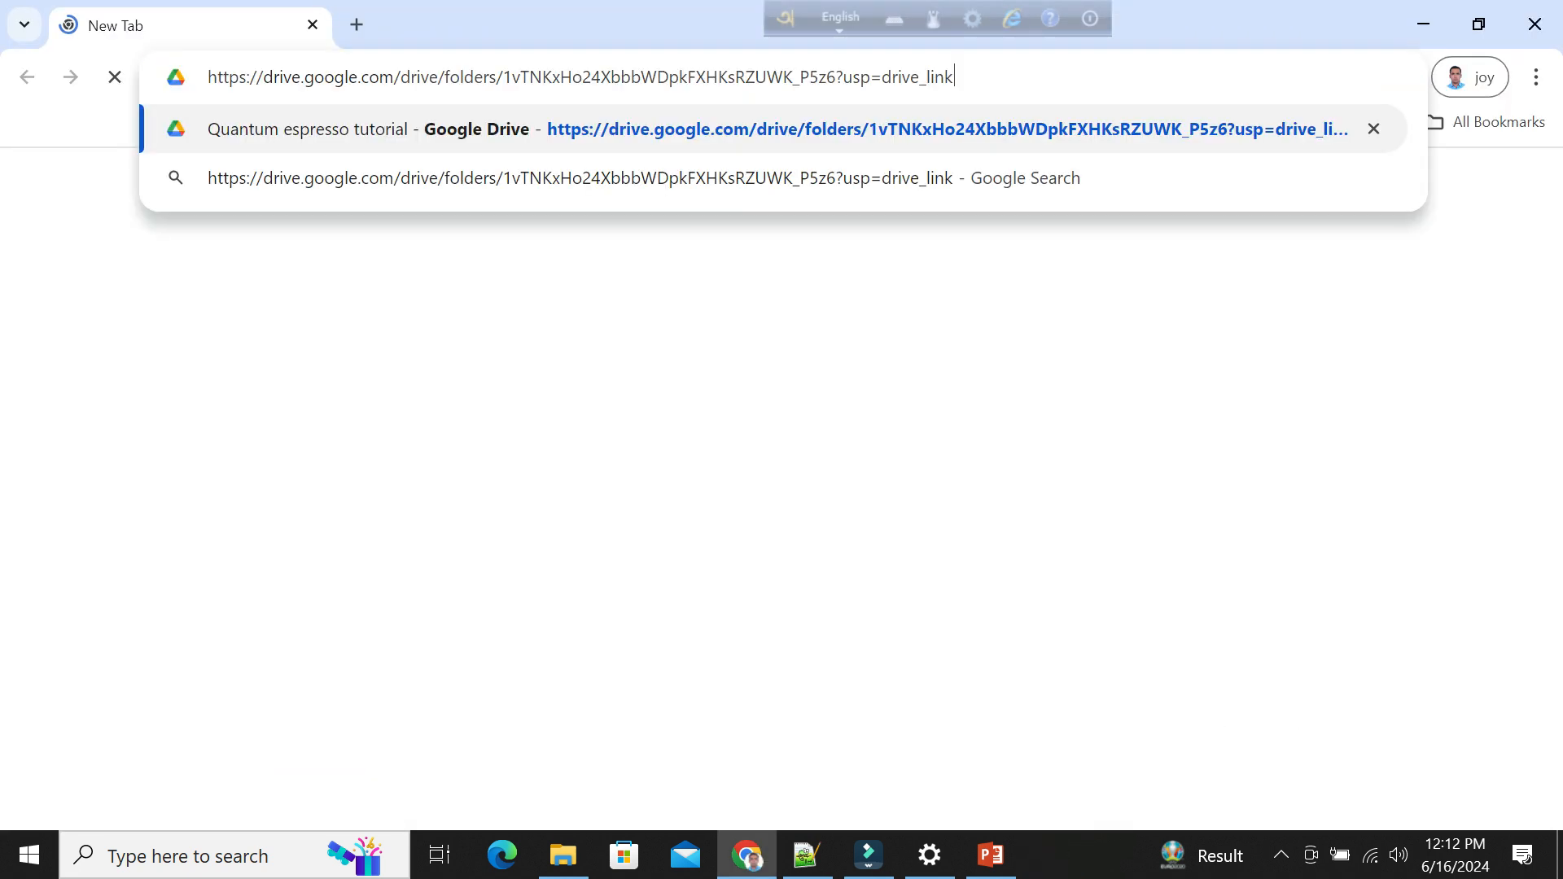
key("Return")
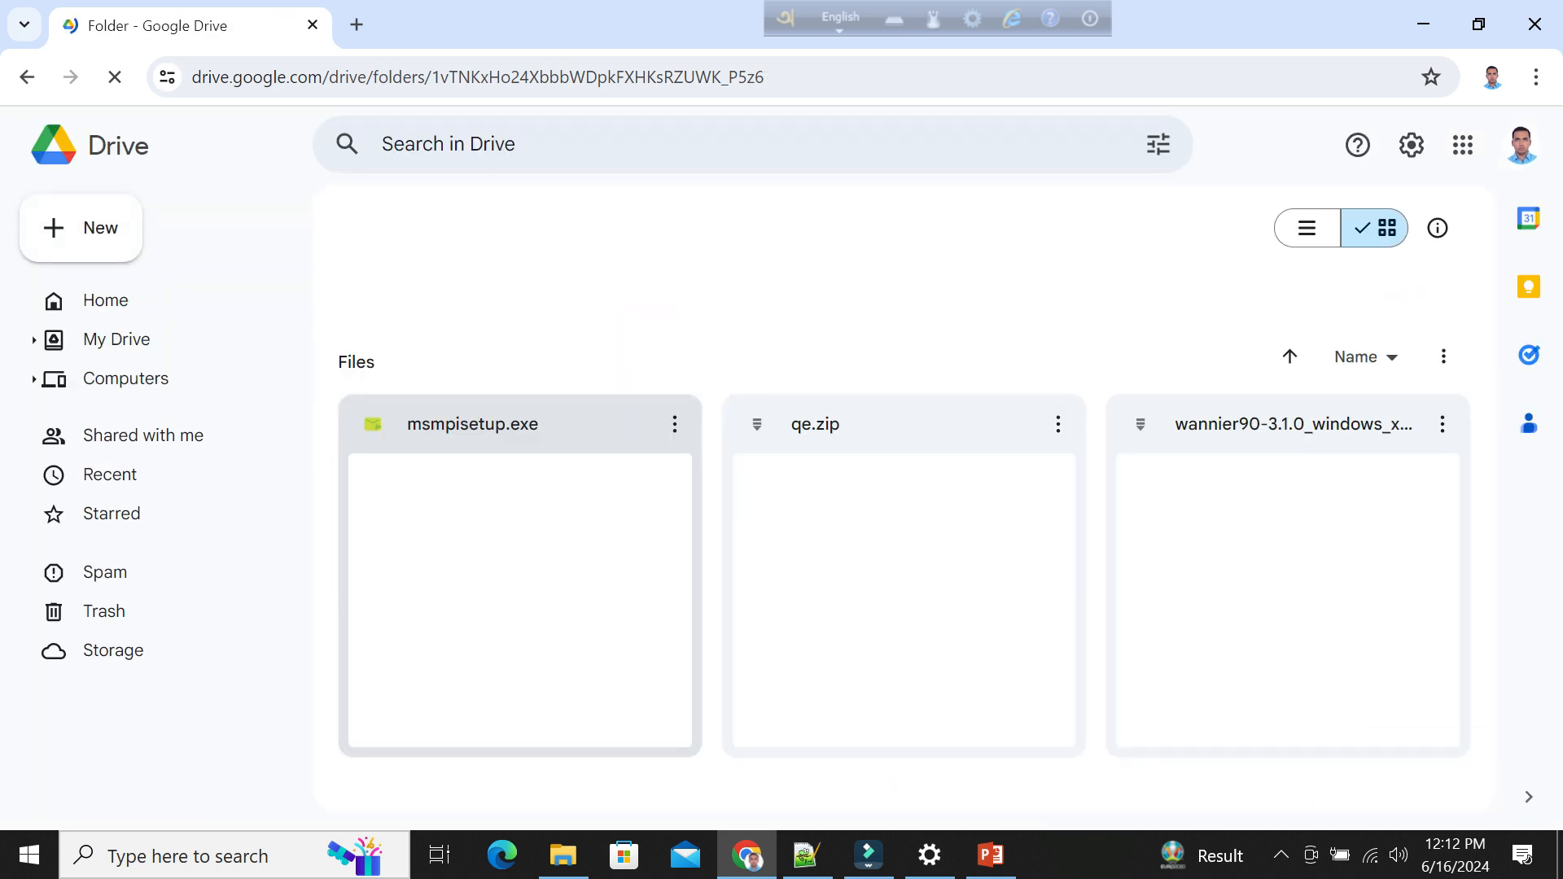
Download qe.zip from the Drive folder despite the virus-scan warning, saving it as qe in New Volume (D:).
left_click(1058, 423)
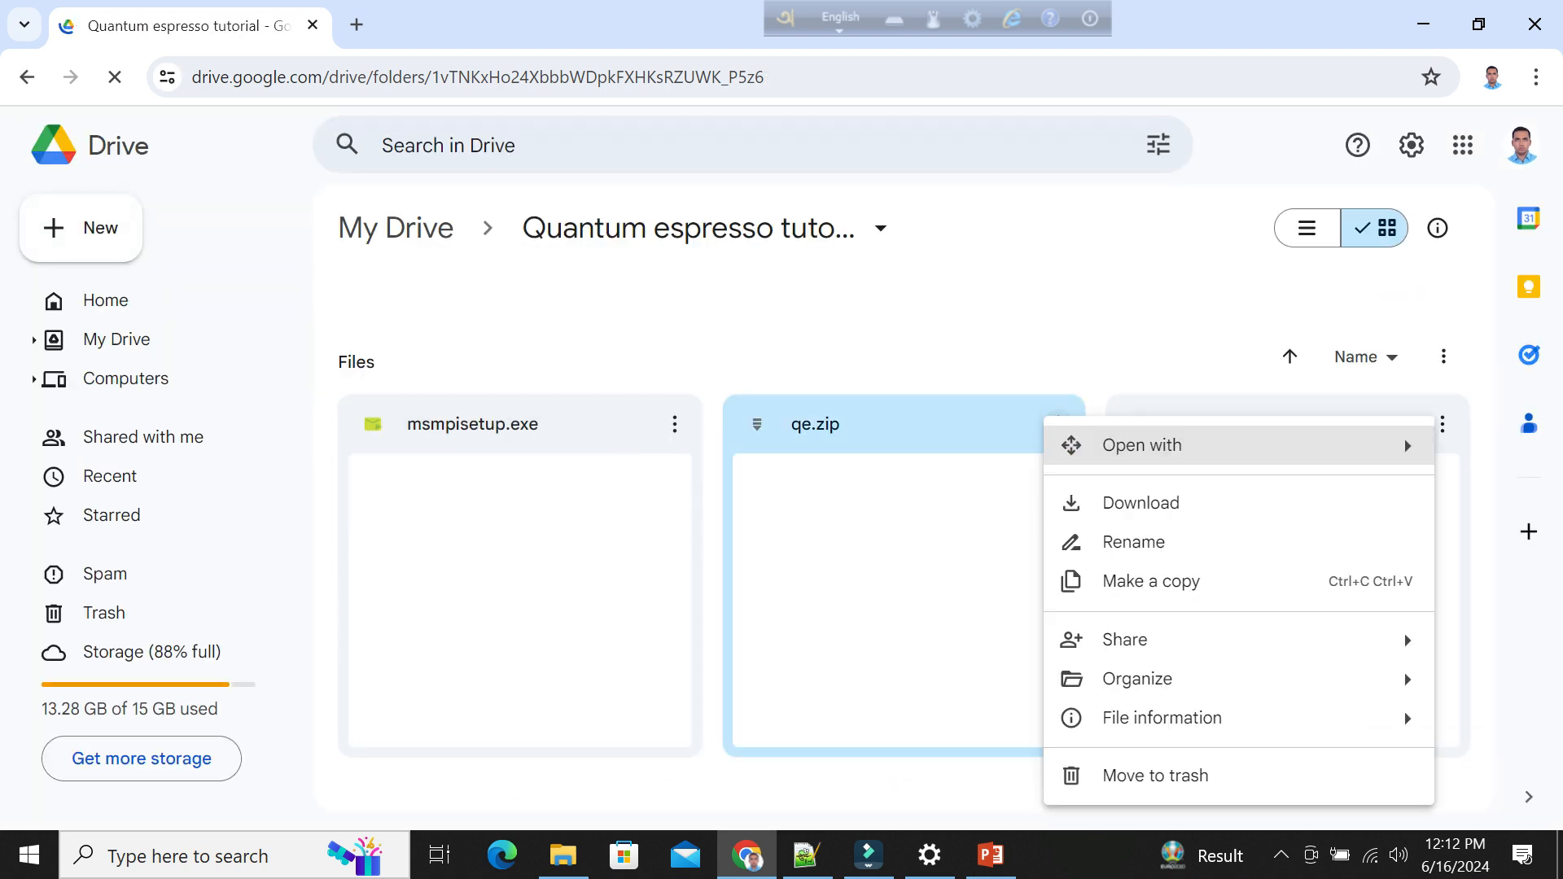
left_click(1132, 502)
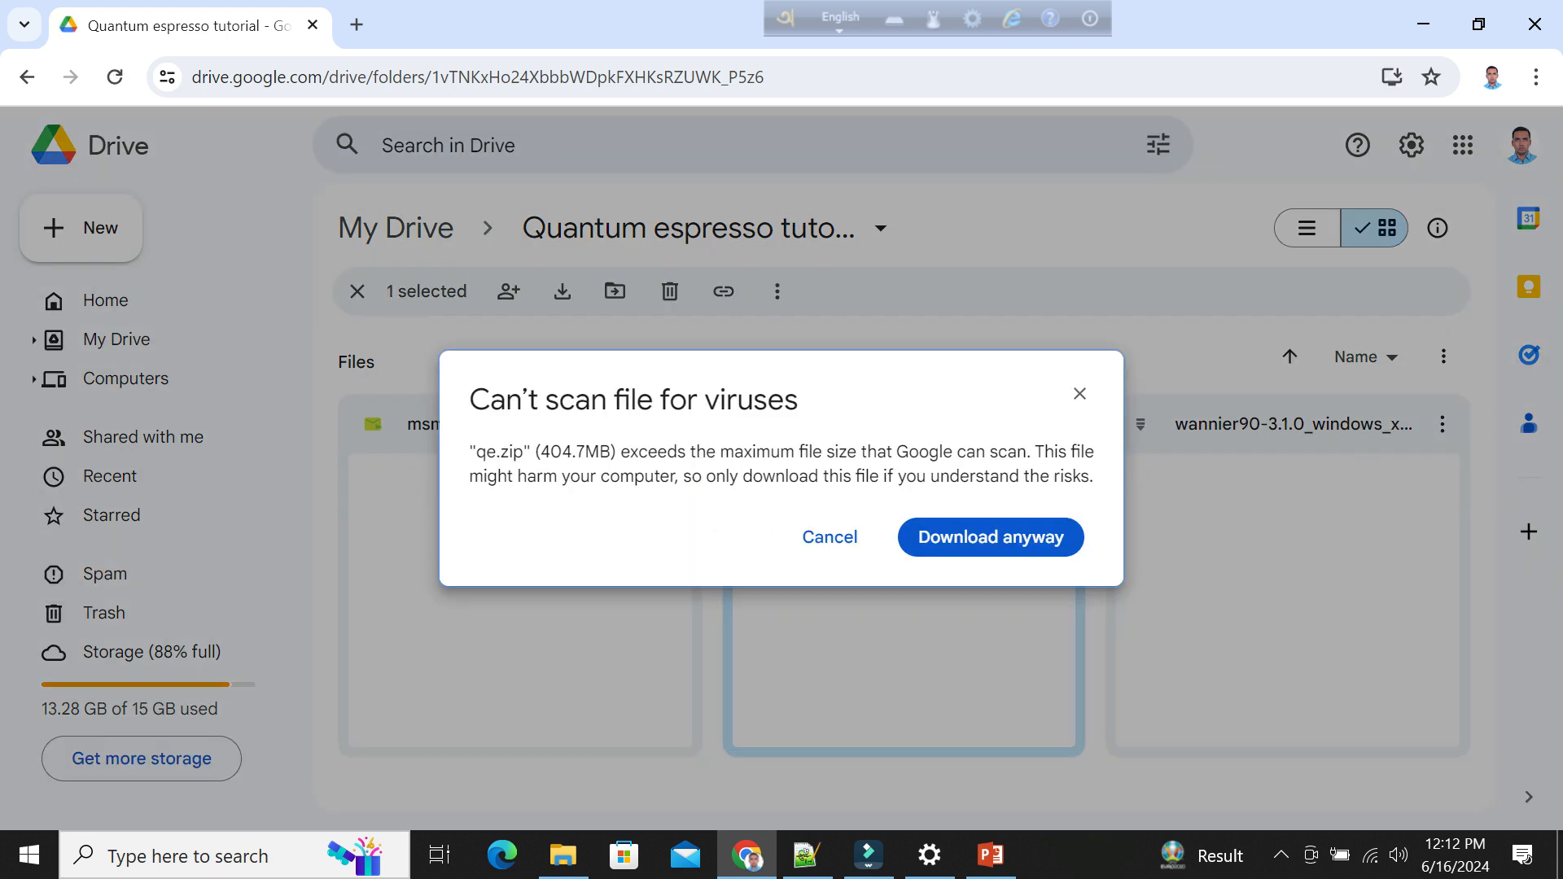
left_click(991, 537)
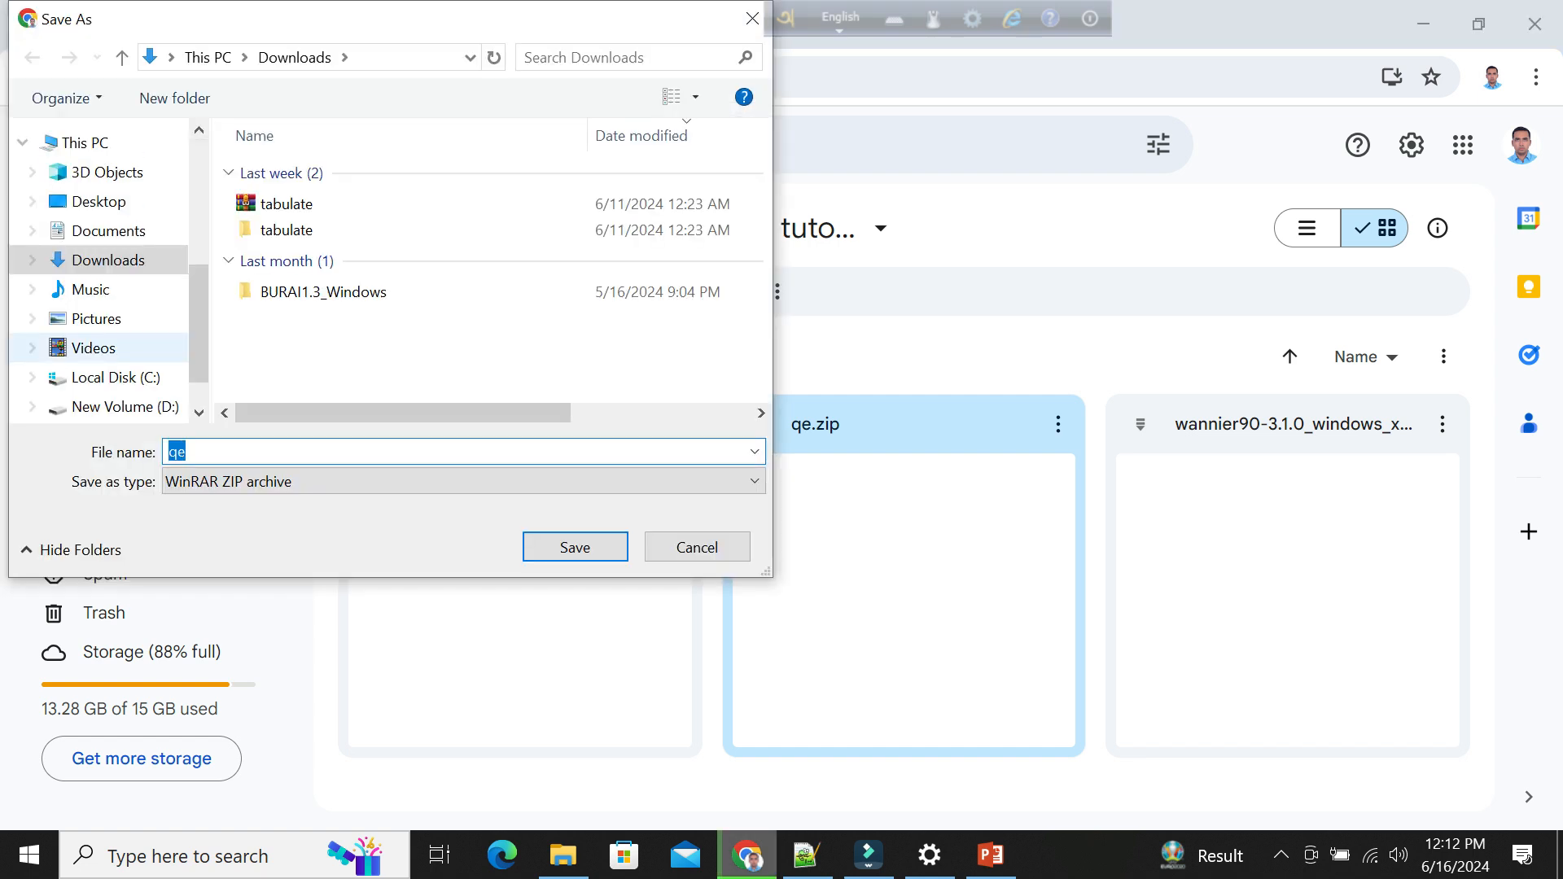
left_click_drag(199, 350, 198, 376)
left_click(125, 339)
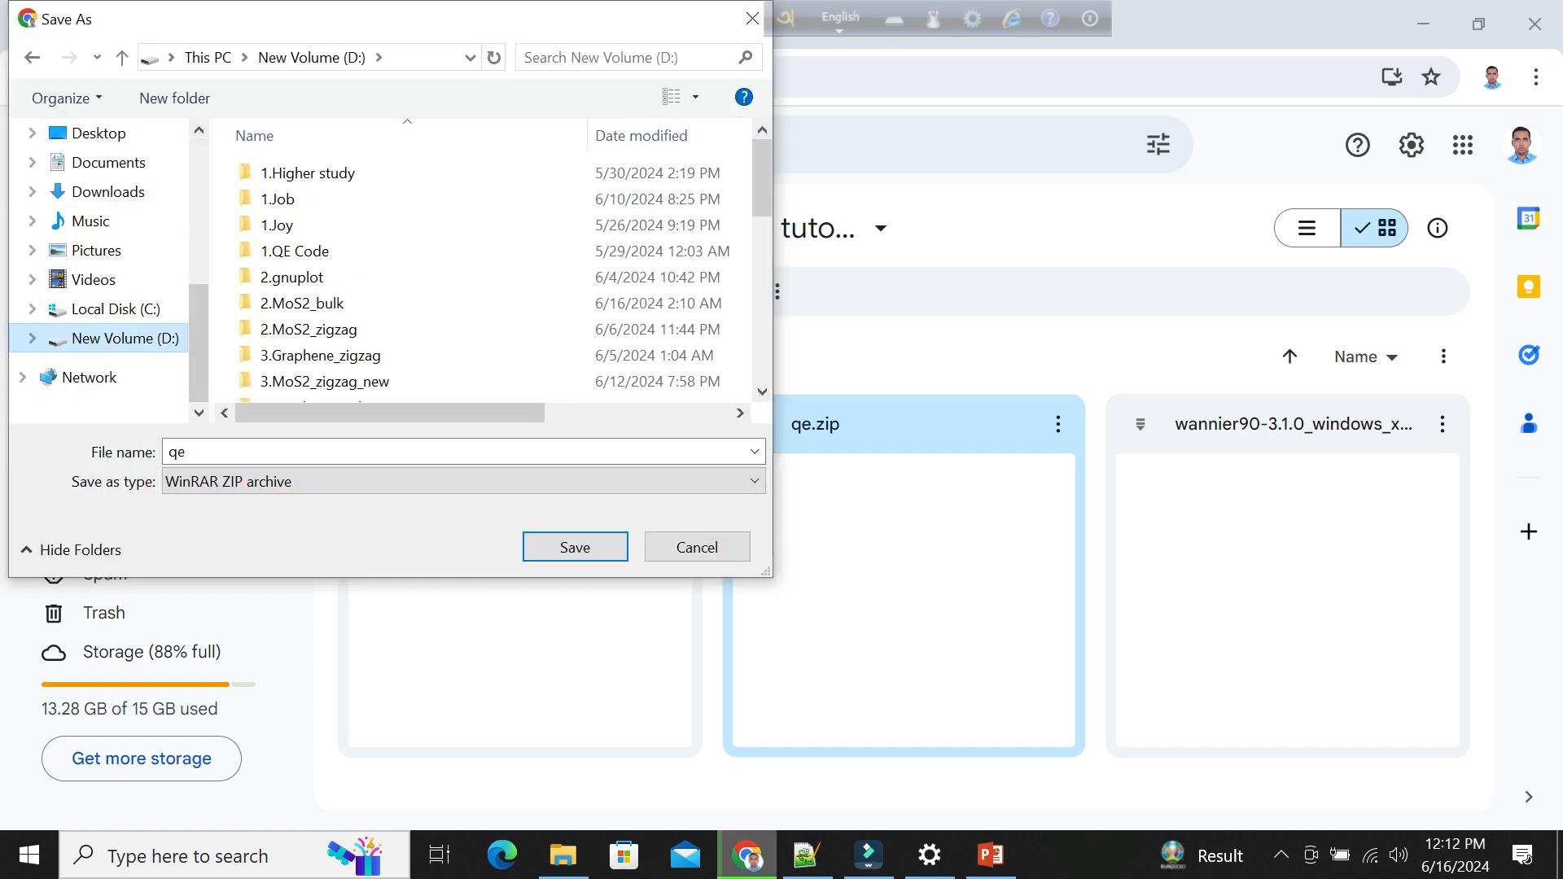
scroll(489, 195, "down", 10)
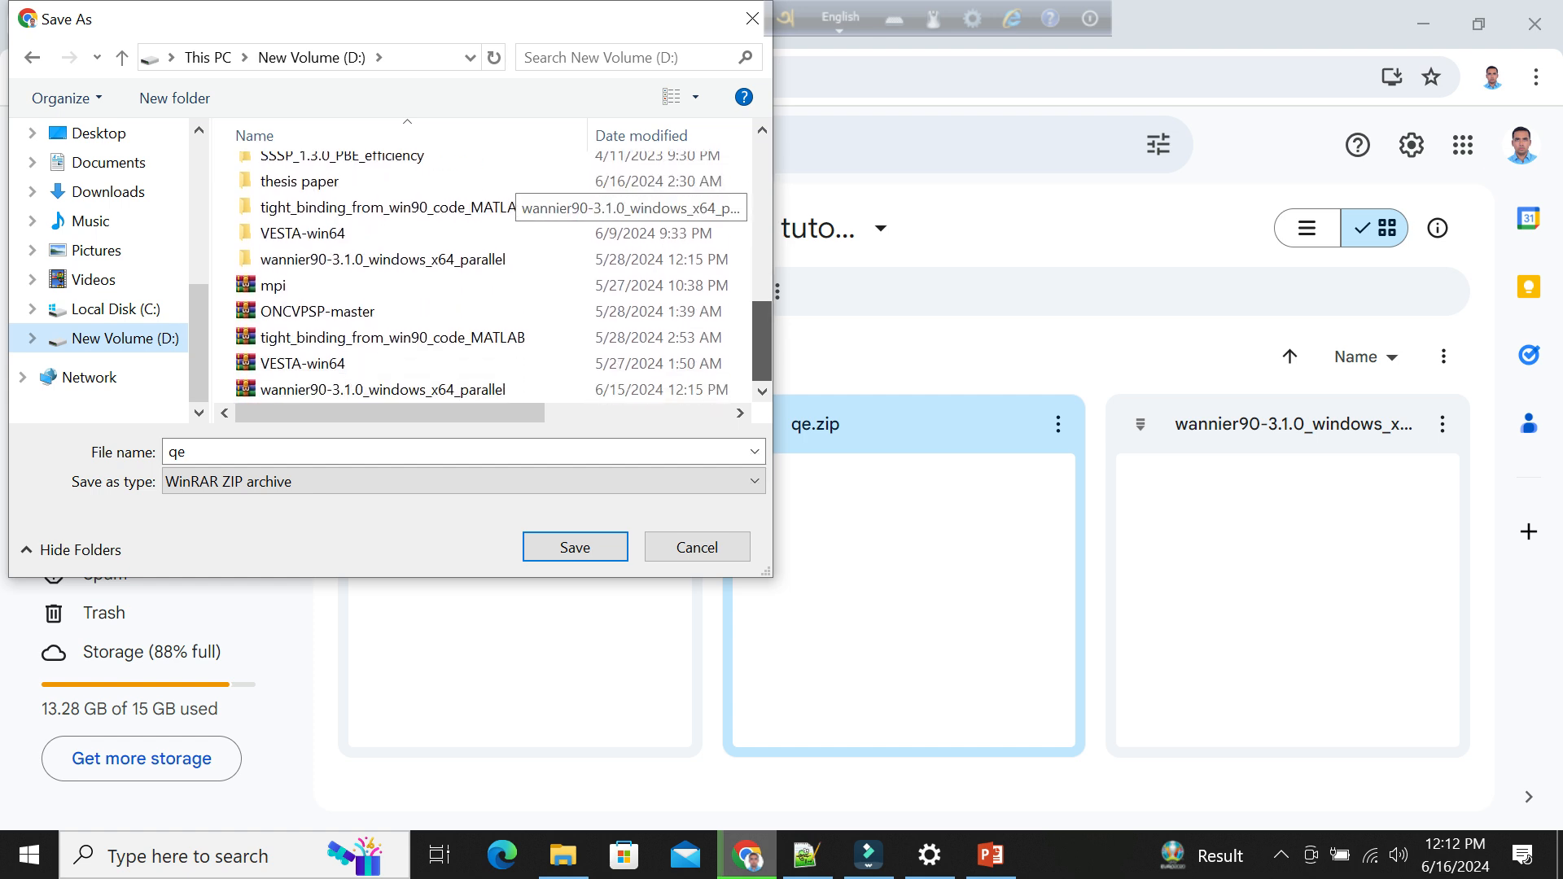
left_click(575, 547)
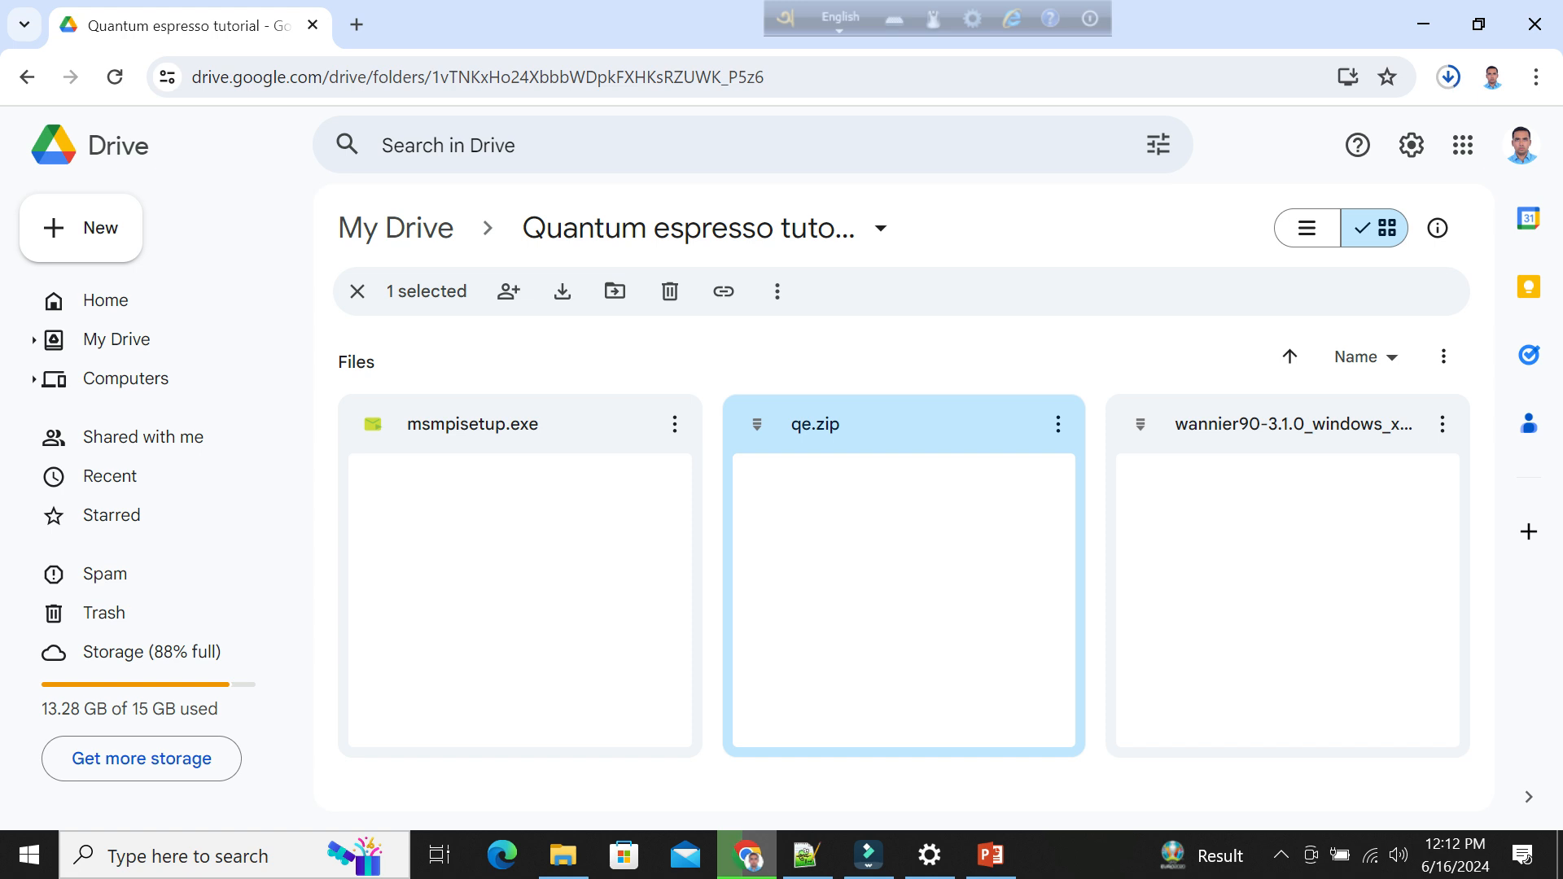
left_click(868, 855)
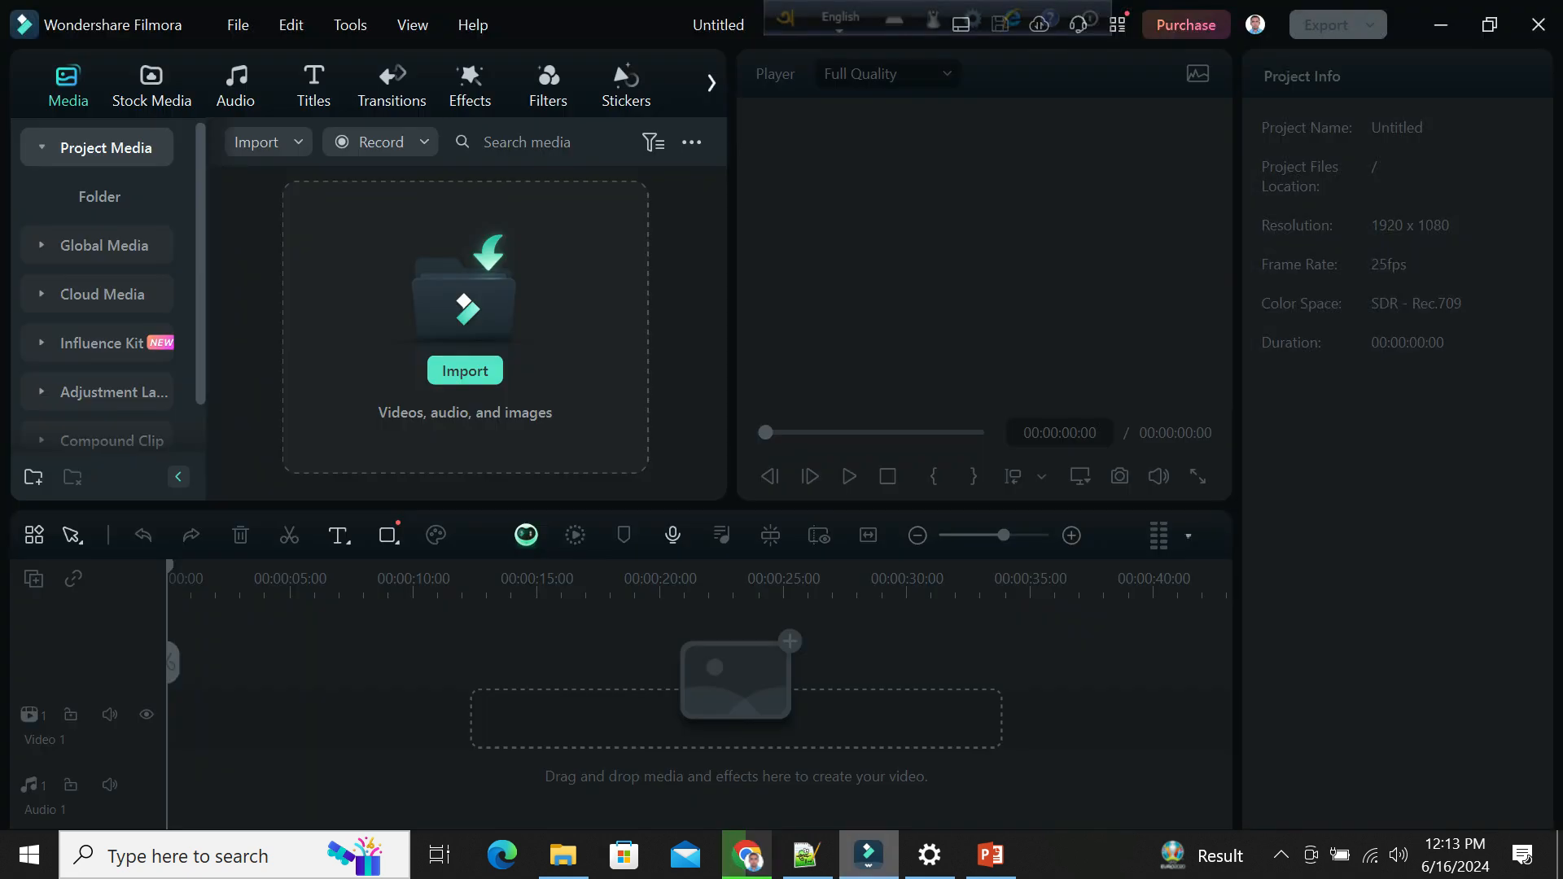
left_click(1281, 855)
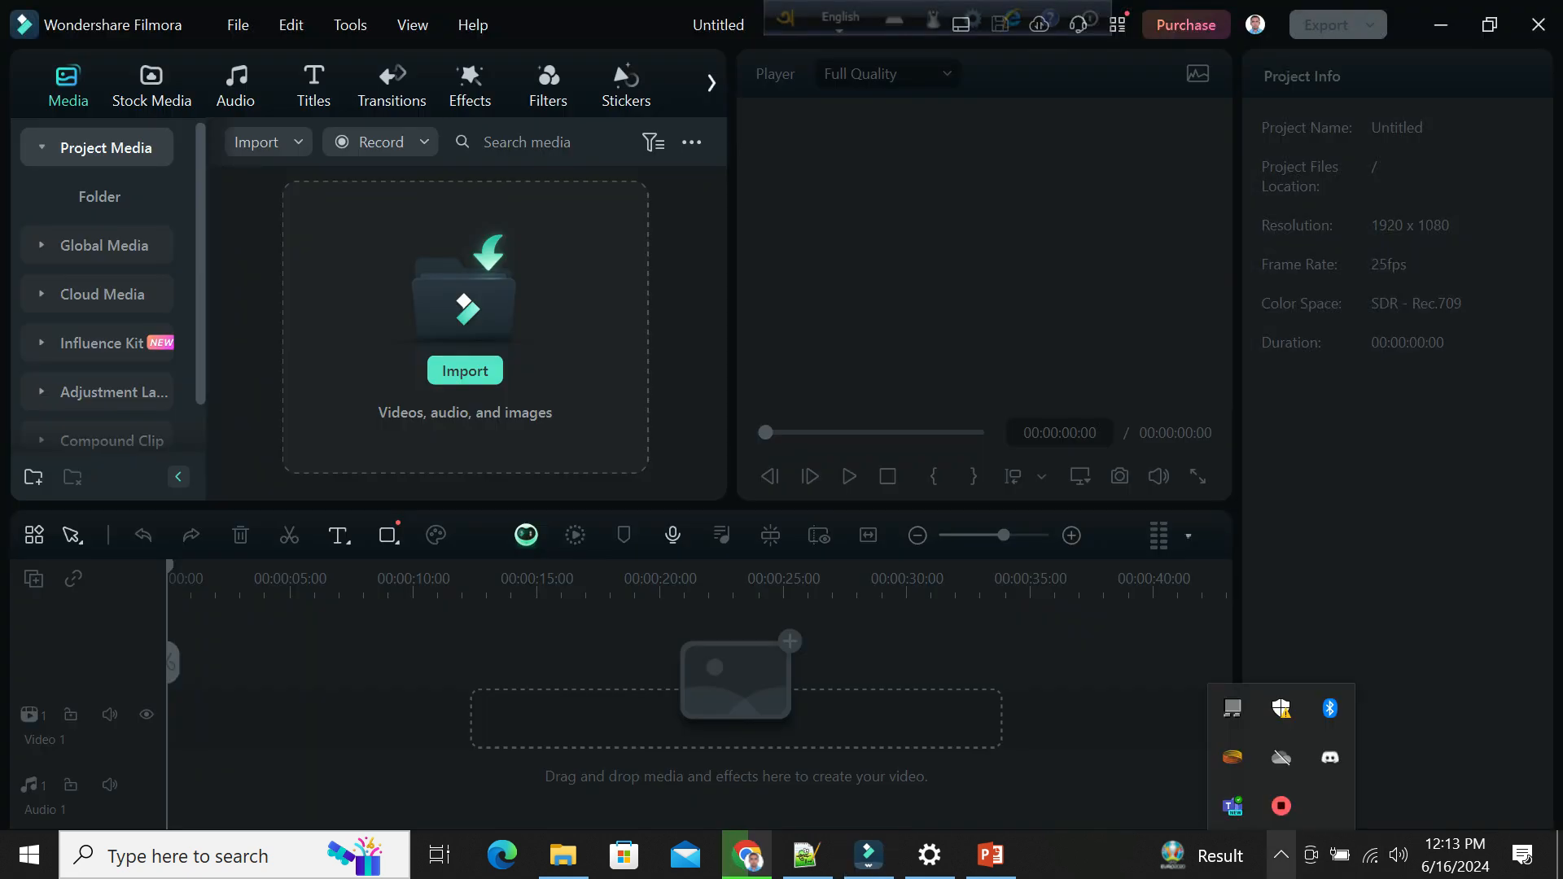
right_click(1280, 806)
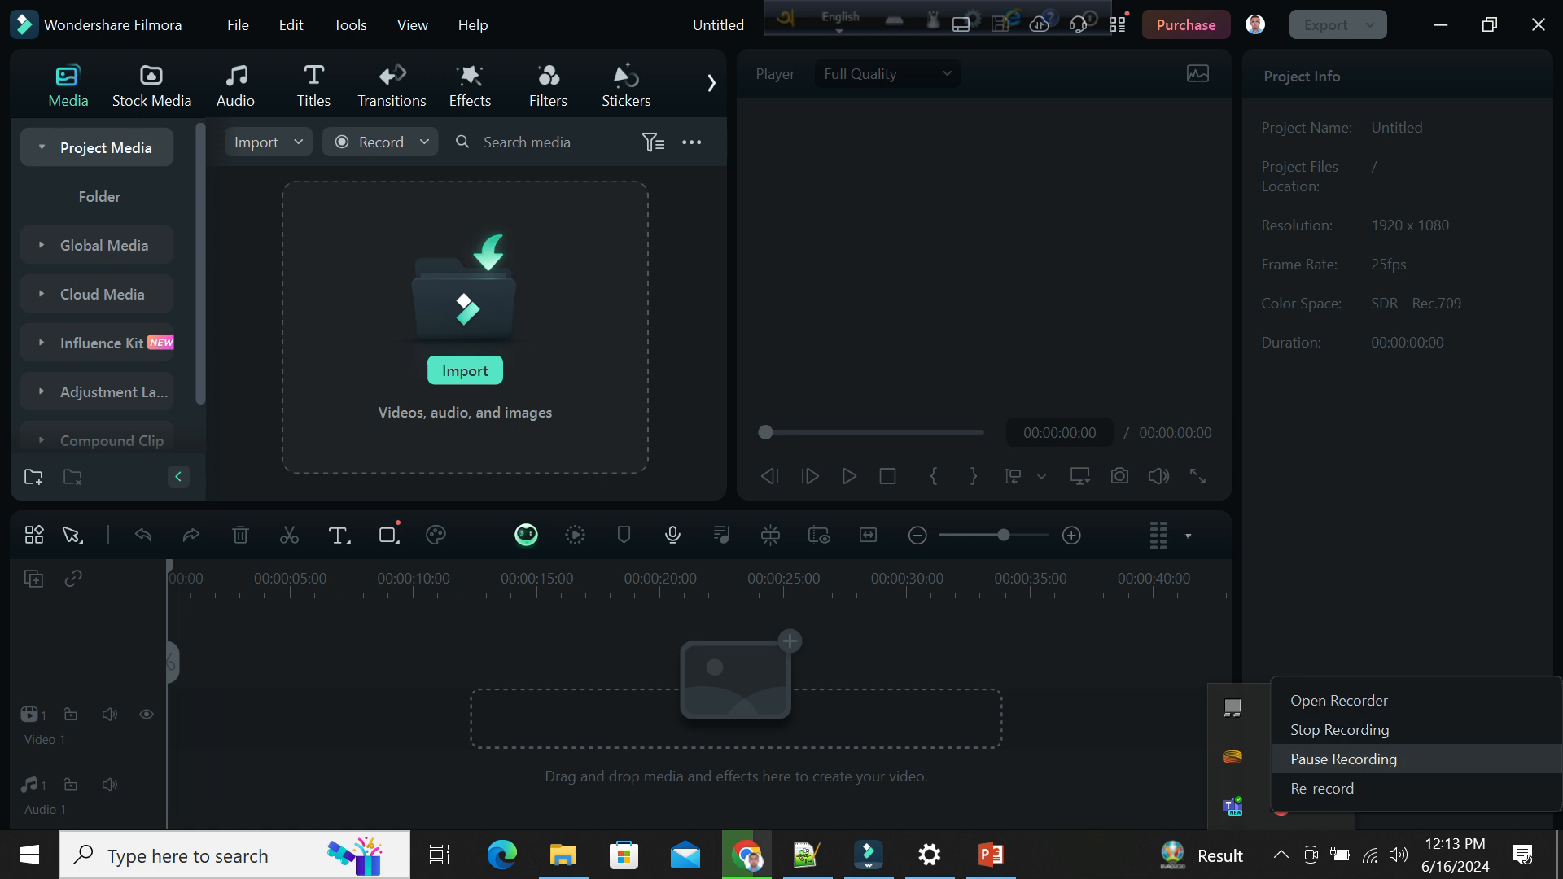
left_click(1339, 700)
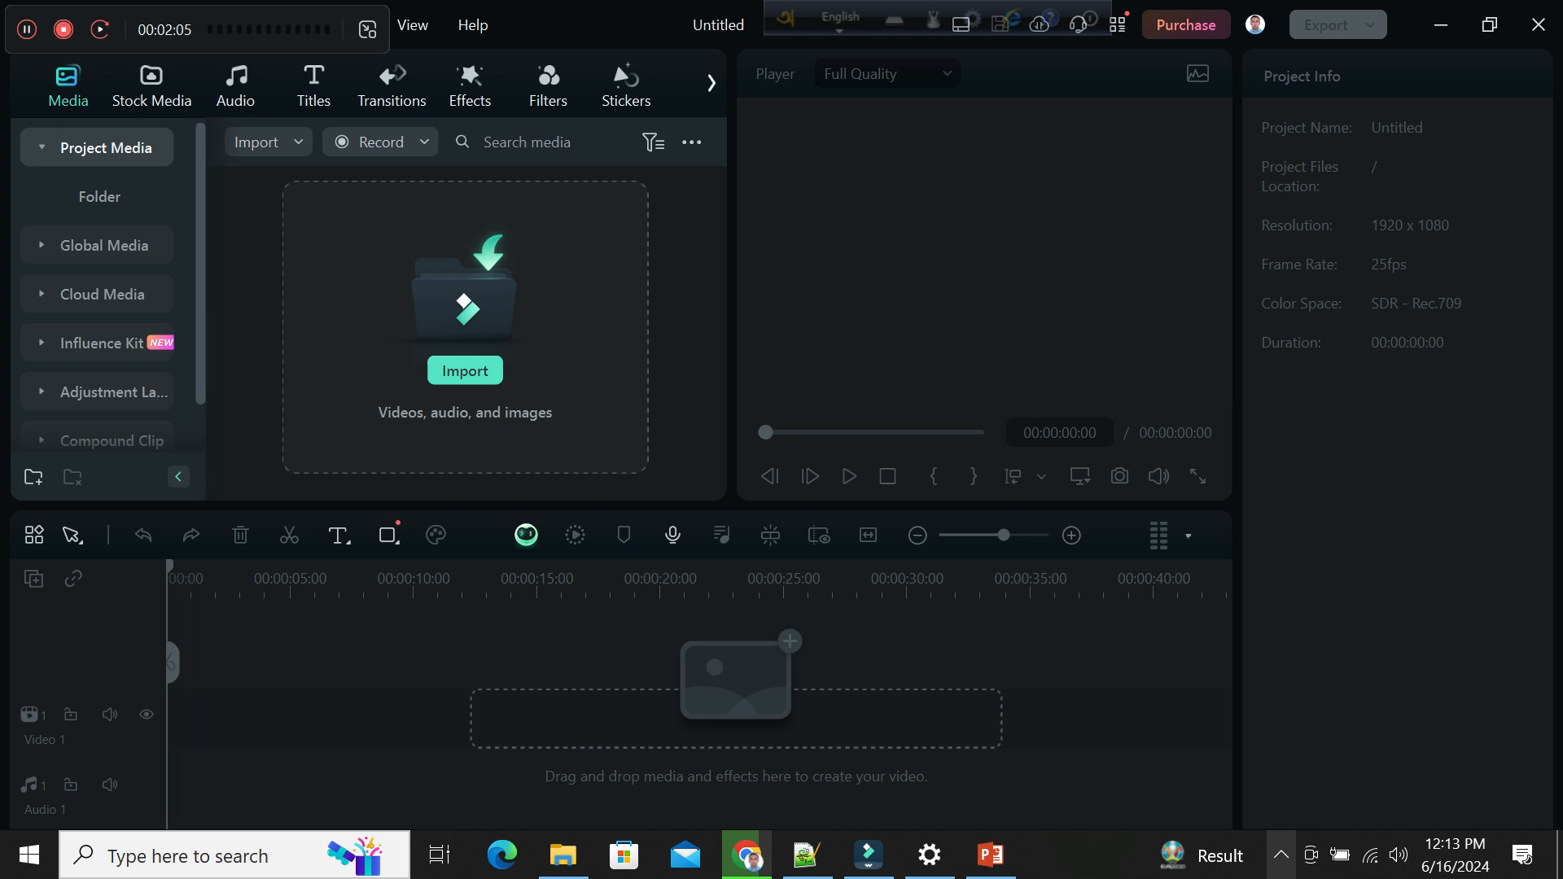
left_click(1281, 855)
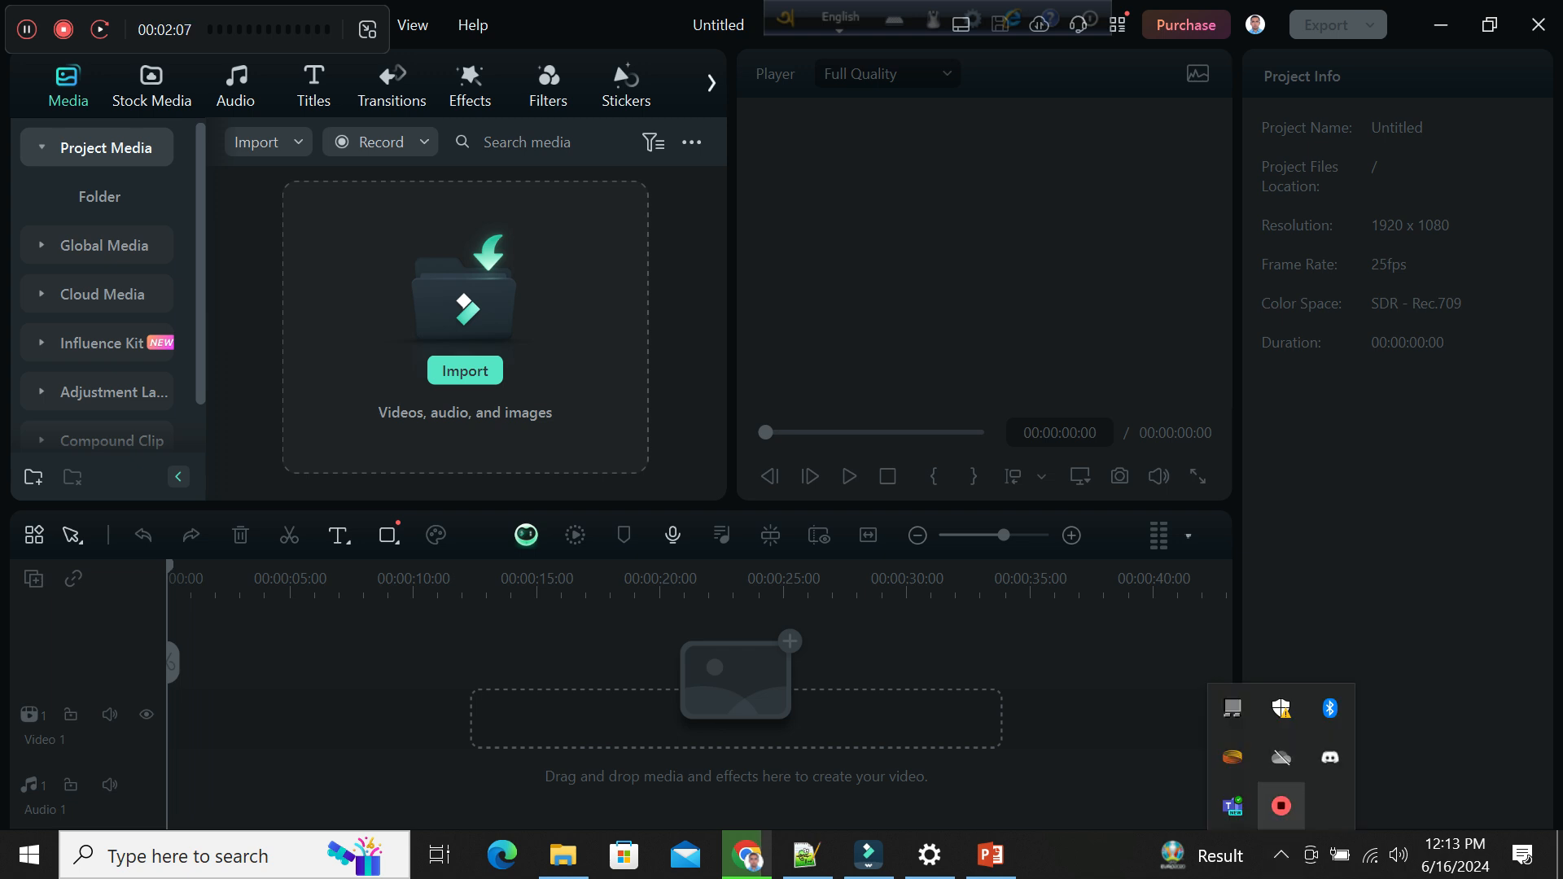
right_click(1280, 806)
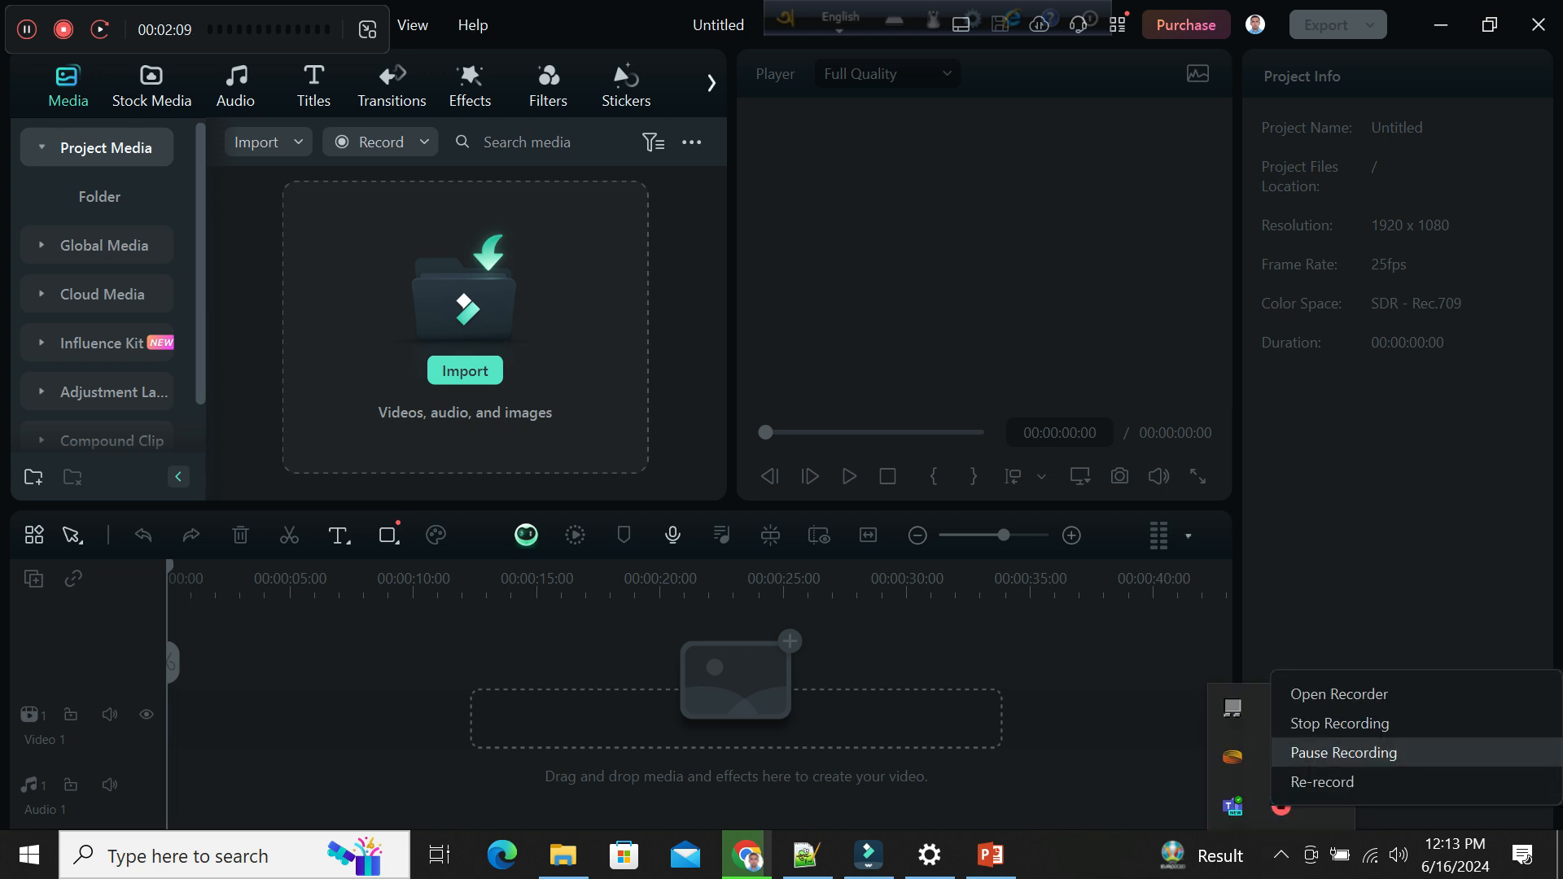
left_click(1330, 754)
right_click(1272, 816)
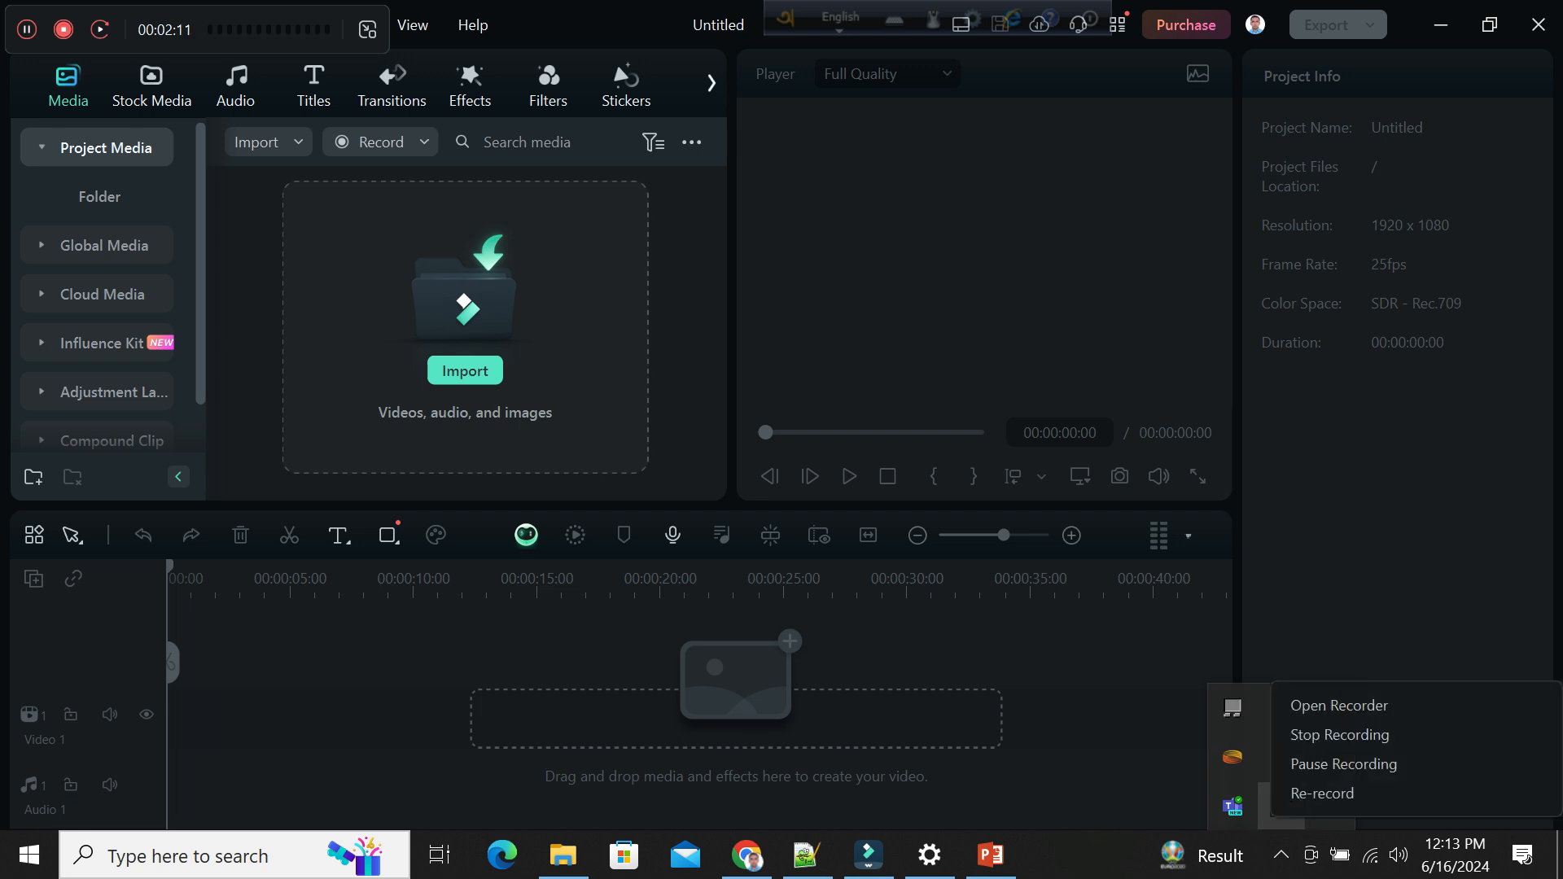
Switch to File Explorer and select the downloaded qe archive in New Volume (D:).
left_click(465, 370)
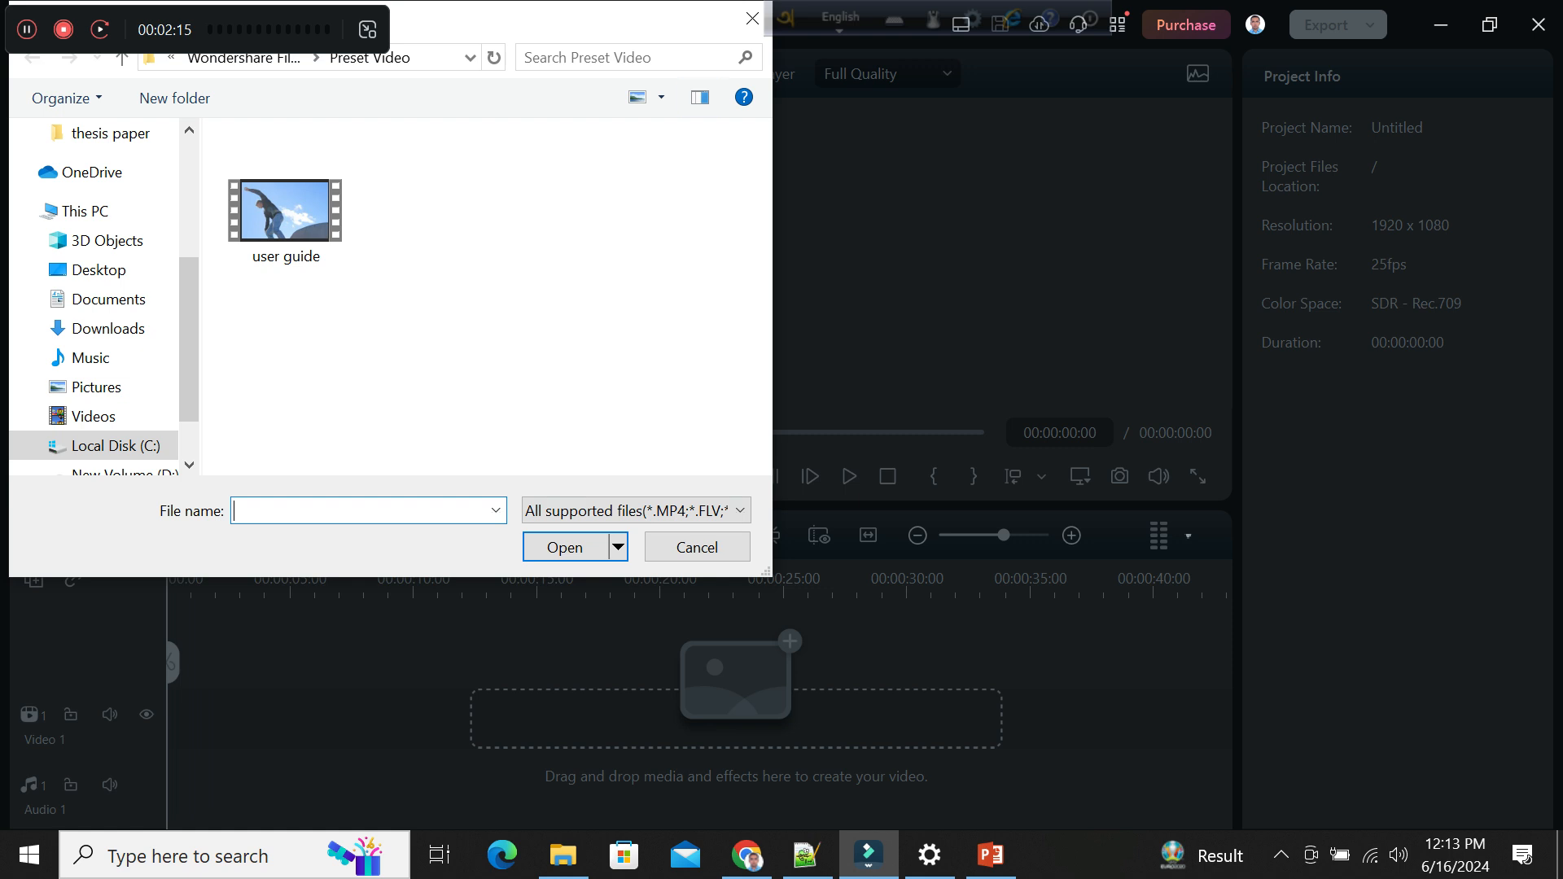
left_click(752, 18)
left_click(563, 854)
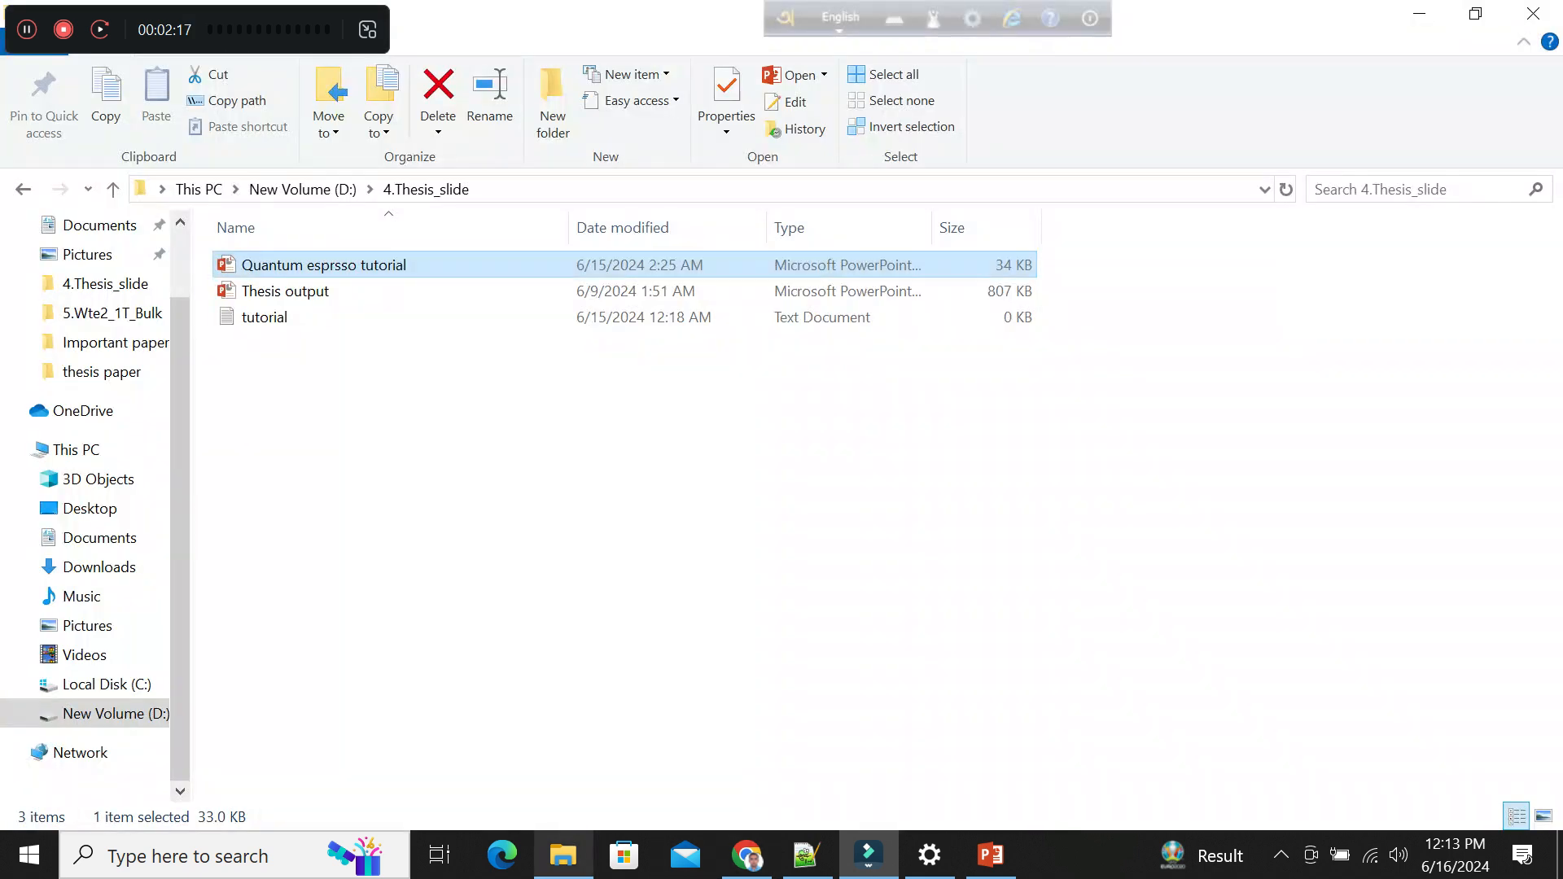
left_click(114, 714)
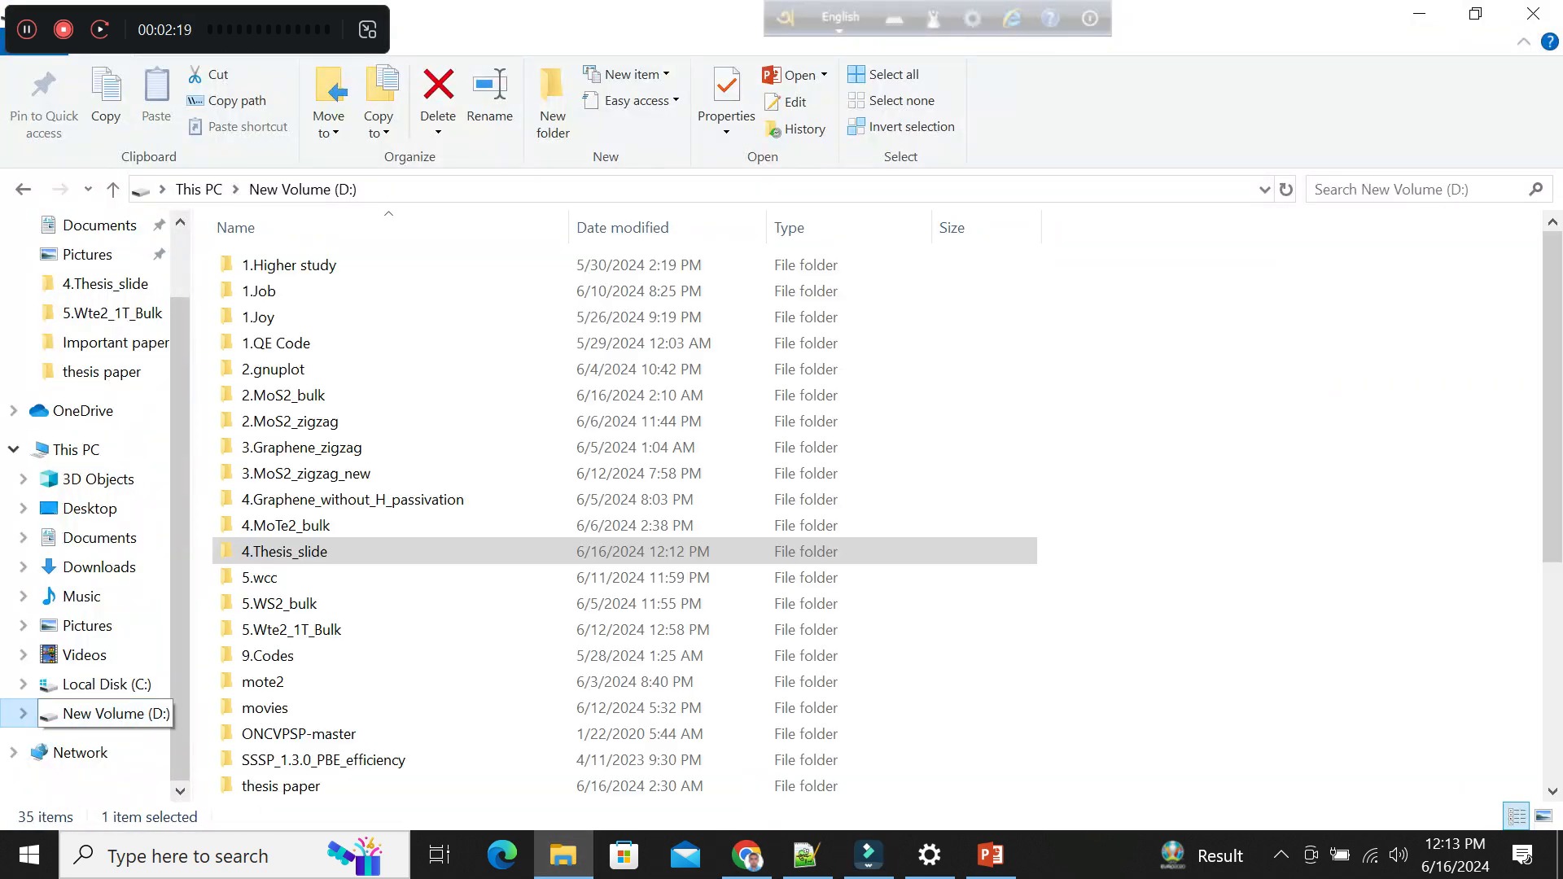
left_click_drag(1553, 472, 1553, 685)
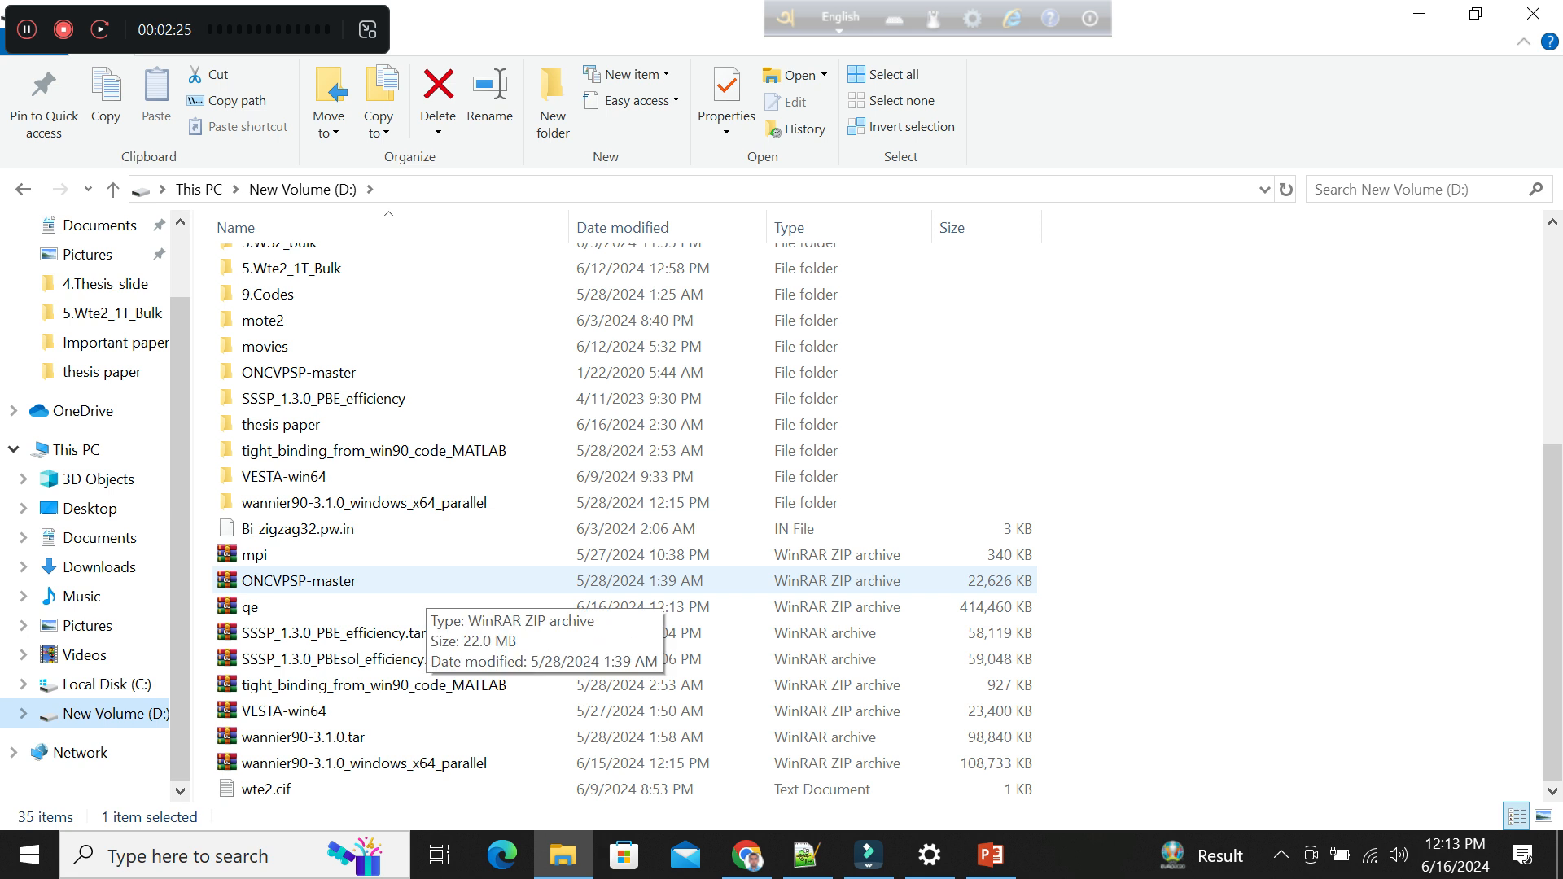
right_click(346, 606)
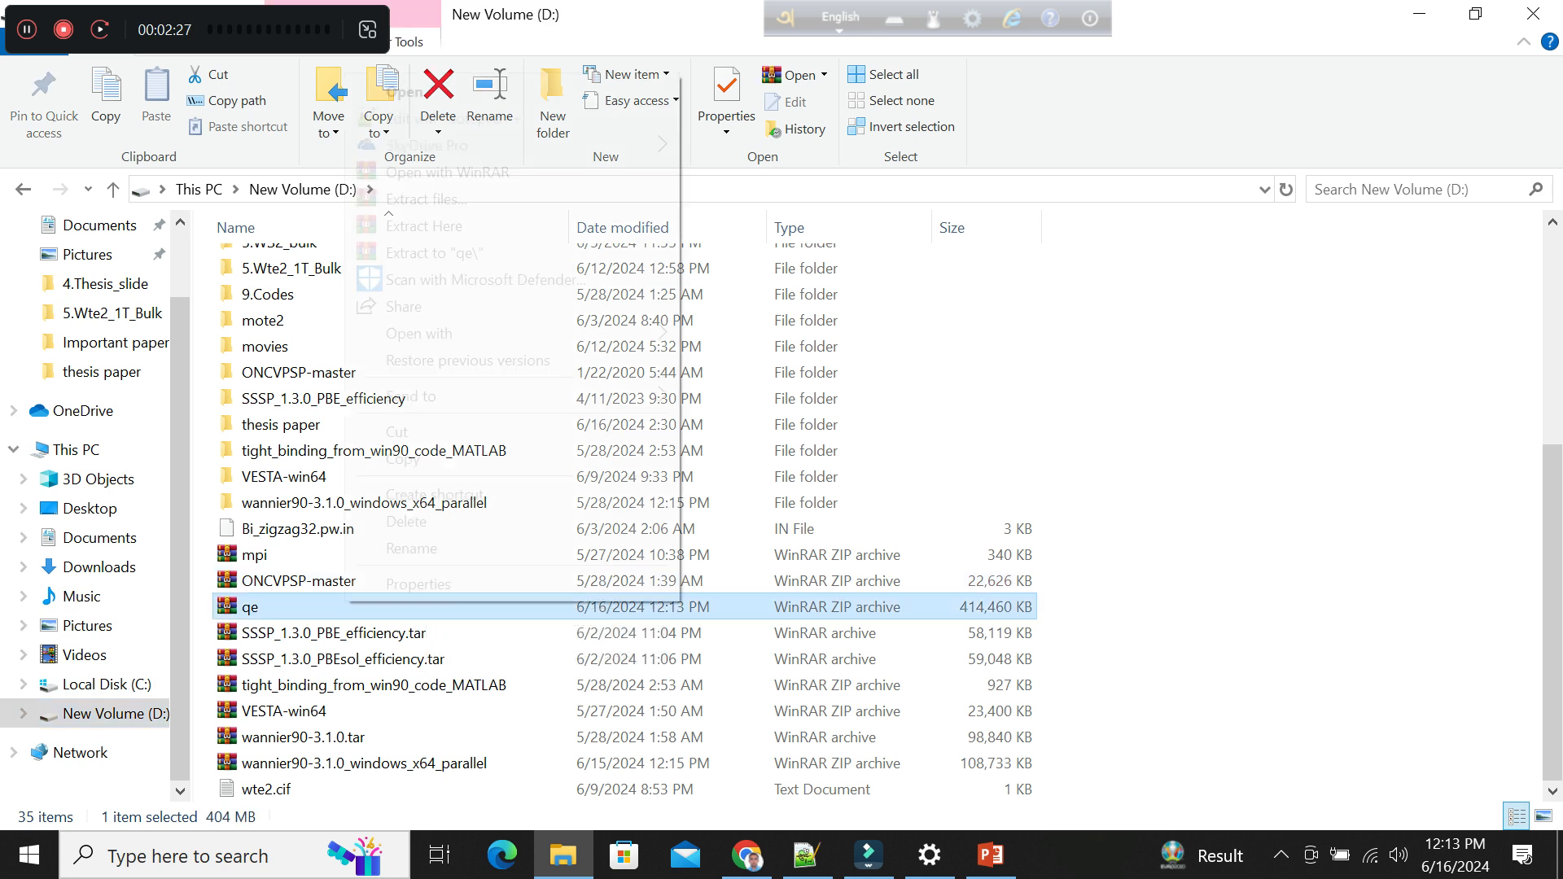
left_click(1164, 561)
Switch to Notepad++ and add the line "Unzip the QE file" at the end of tutorial.txt.
left_click(806, 854)
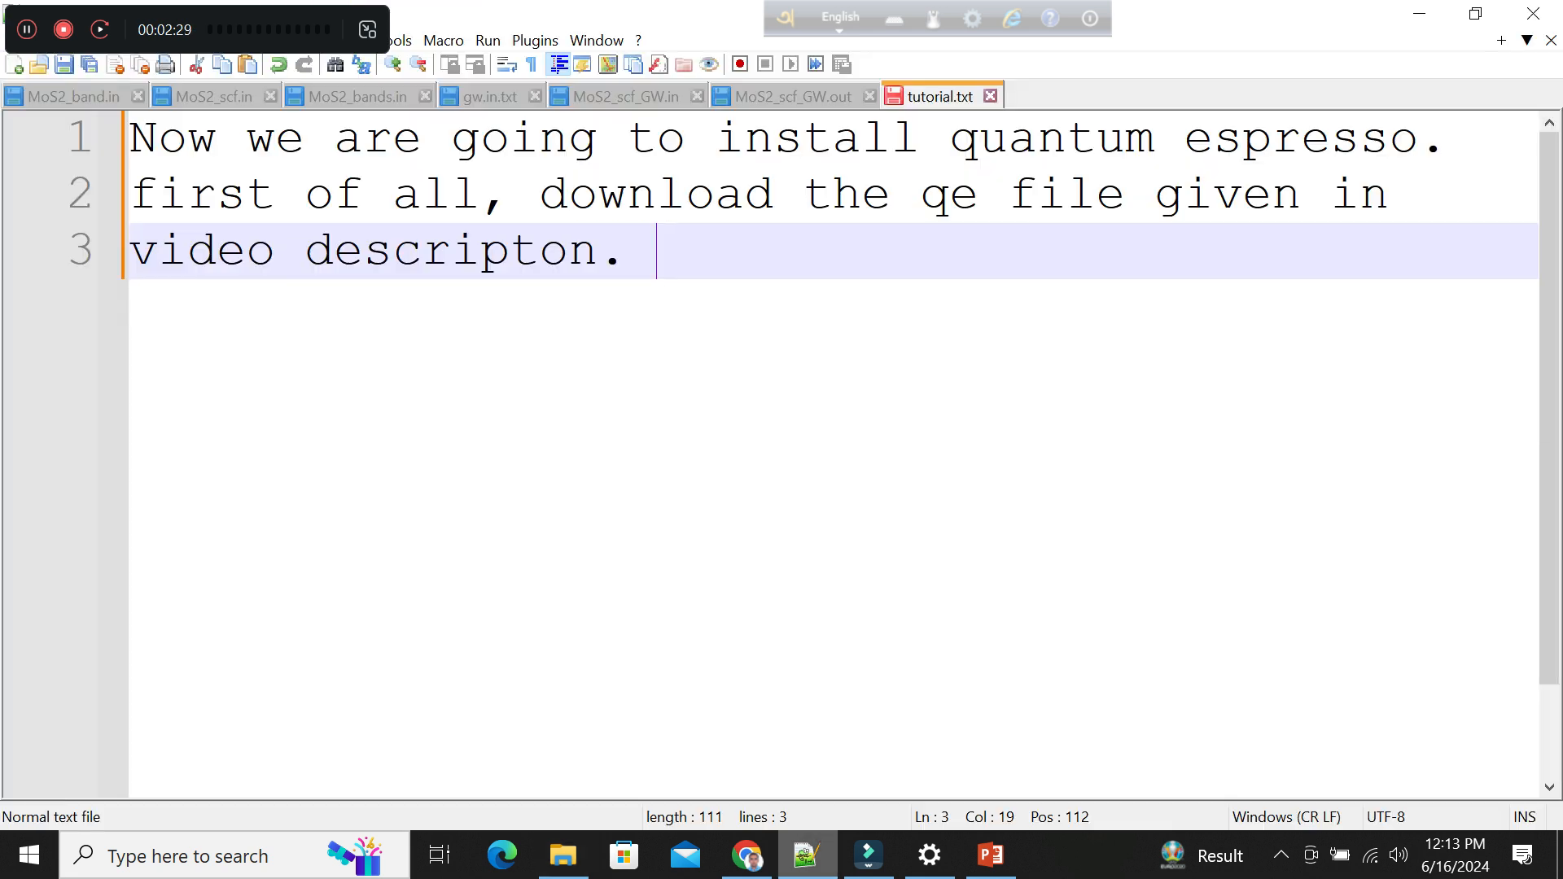
key("Return")
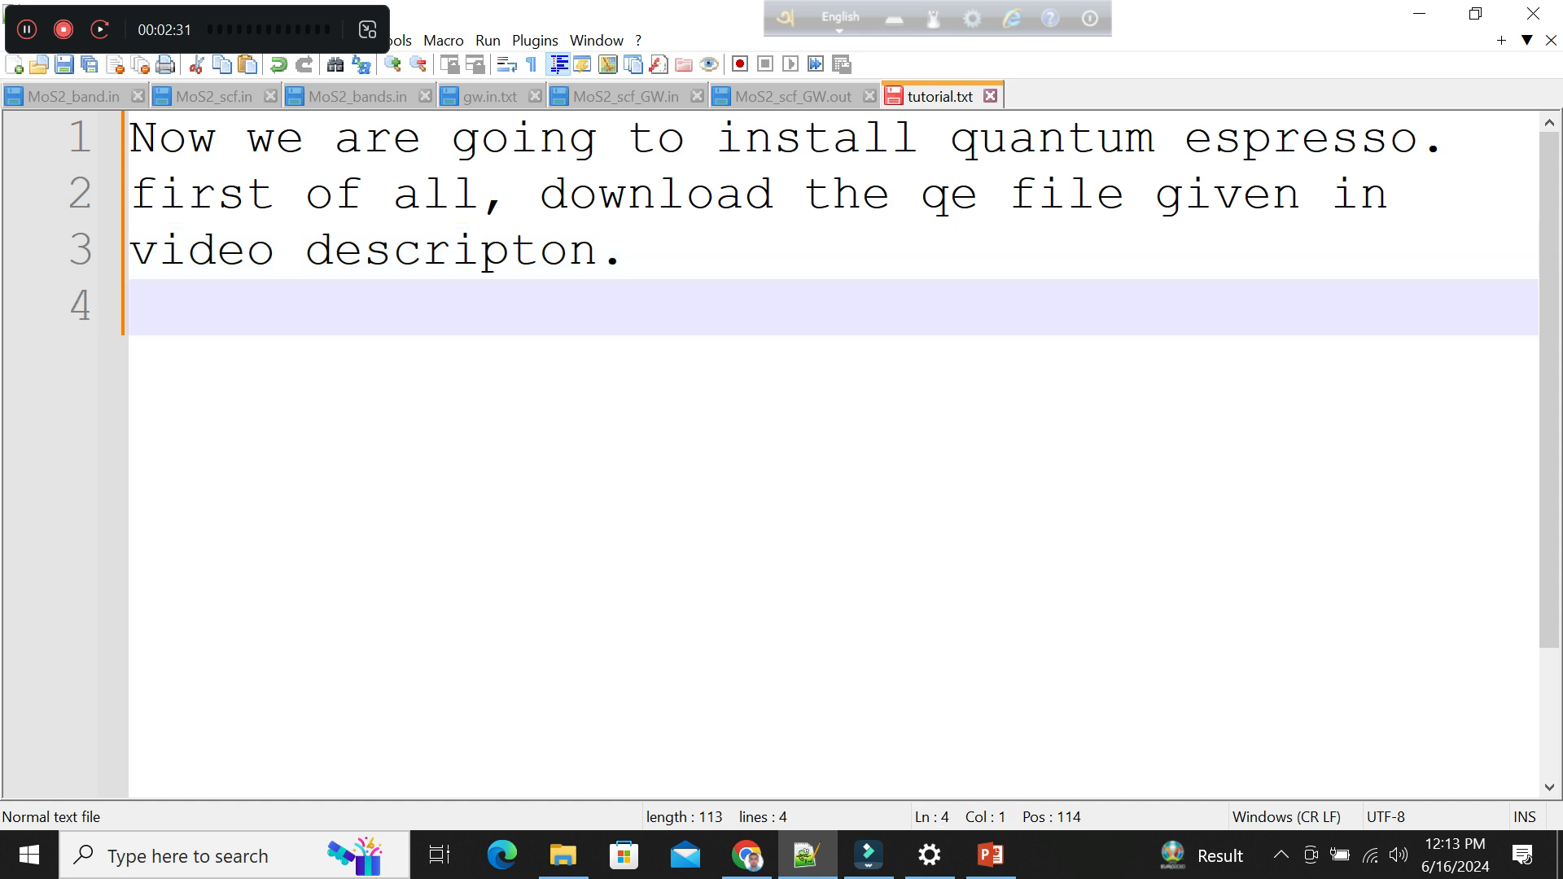
type("Unzip the ")
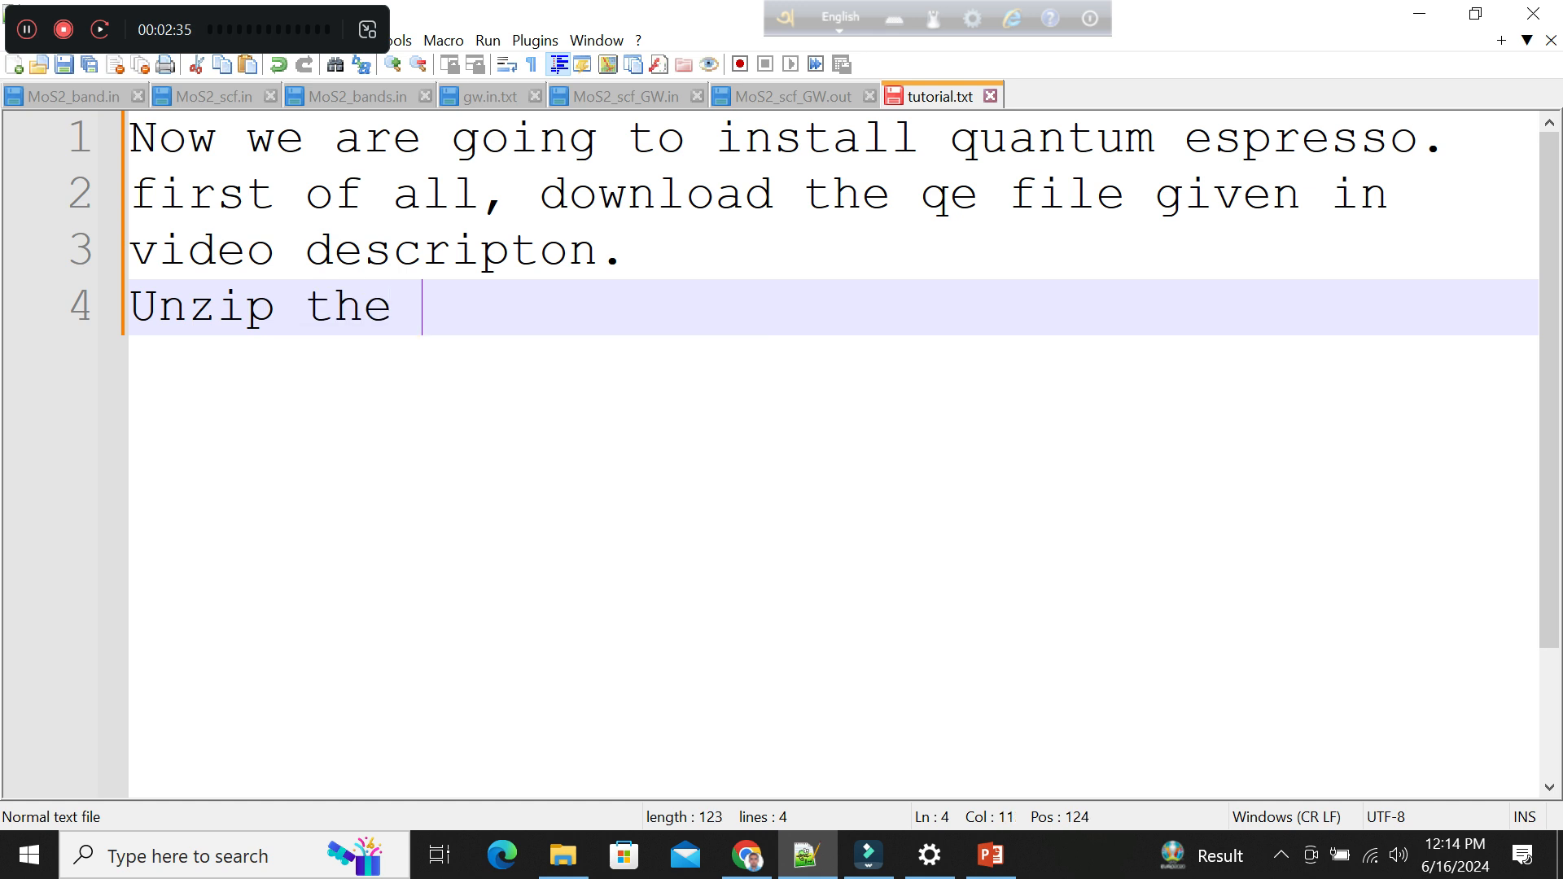
type("QE file")
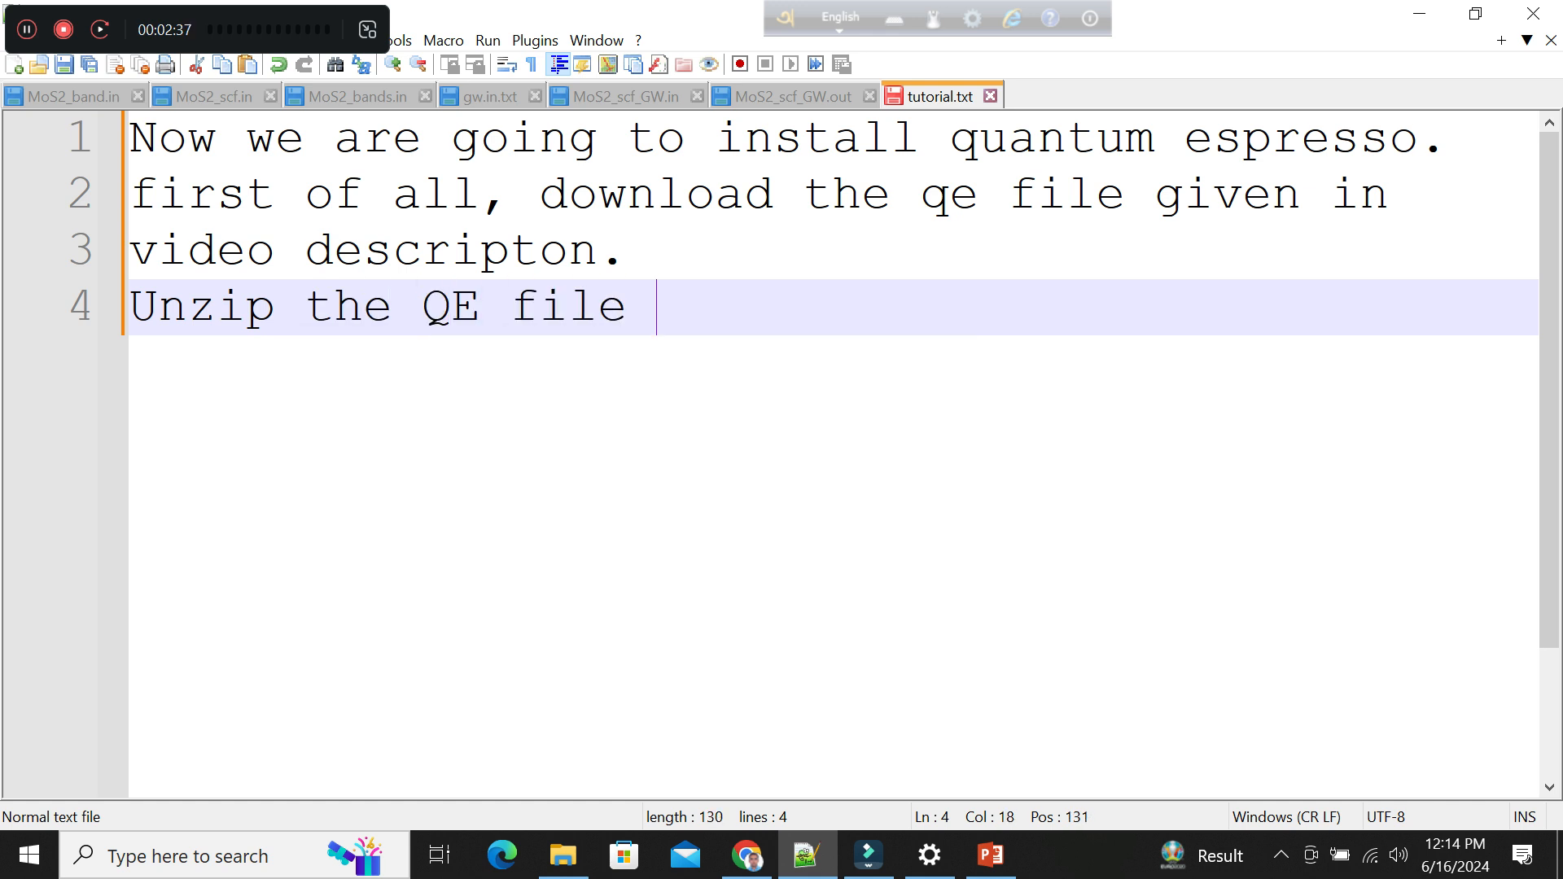
Add the line "You can find exe file for example : pw.exe," below the unzip instruction in tutorial.txt.
key("Return")
type("You")
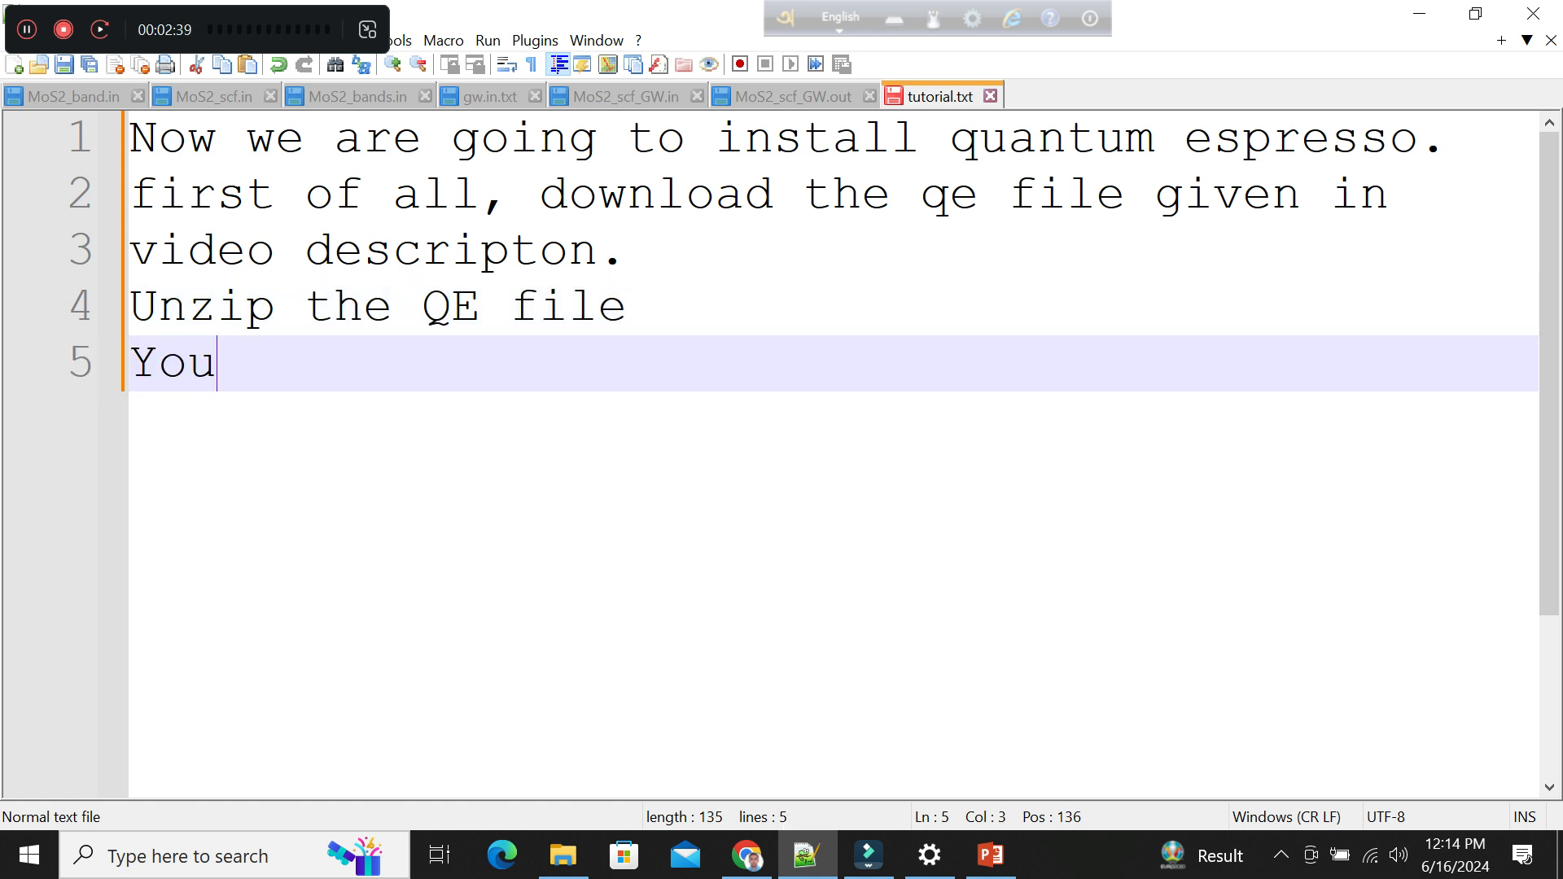
type(" can fine")
key("BackSpace")
key("BackSpace")
key("BackSpace")
type("ind")
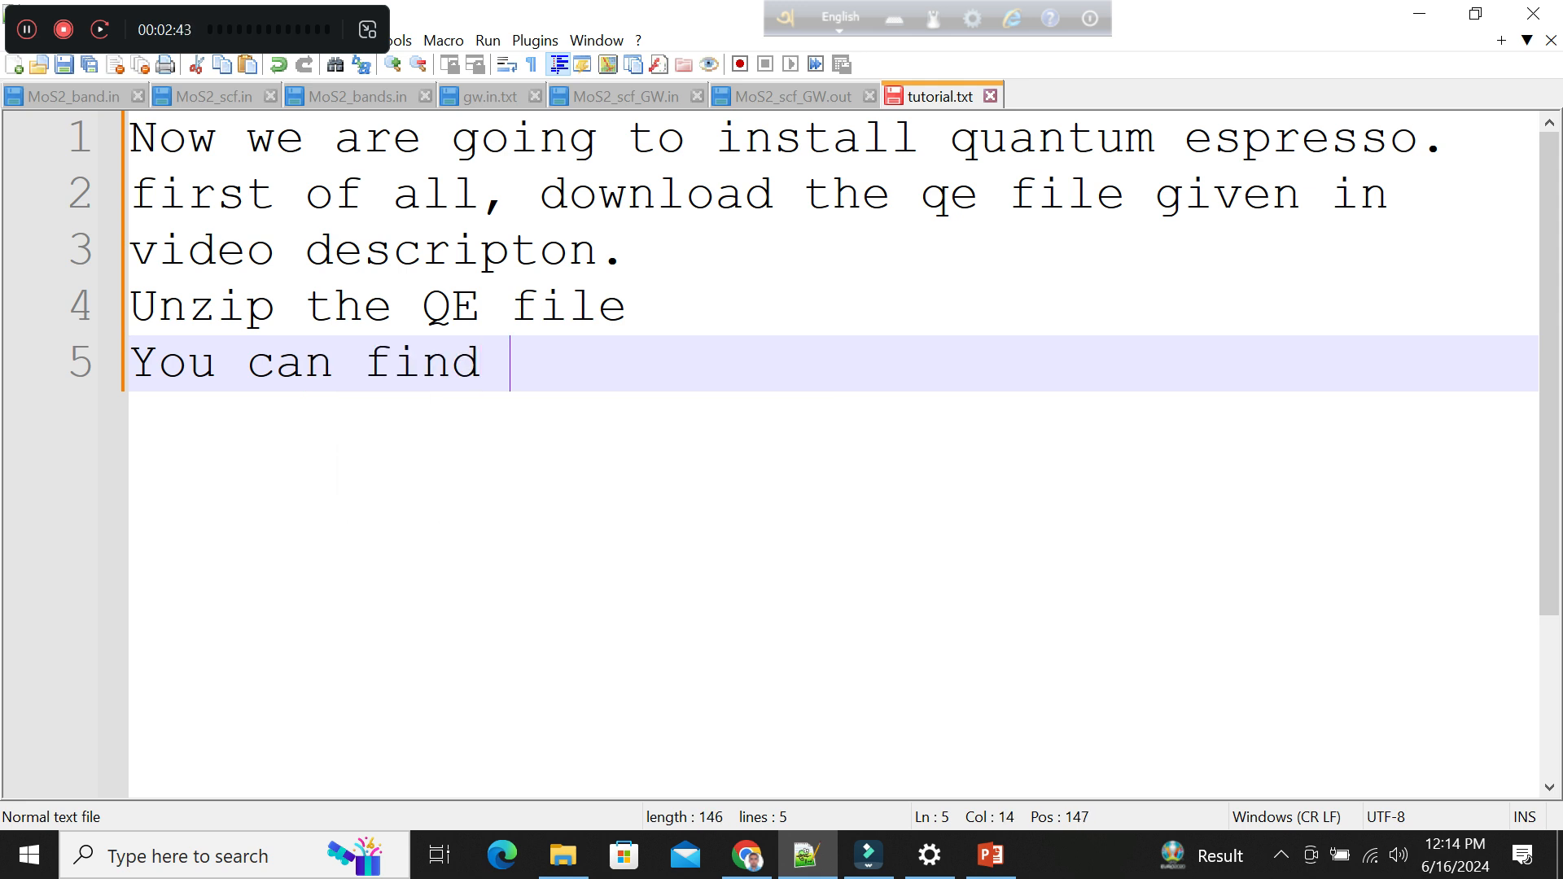
type(" exe file ")
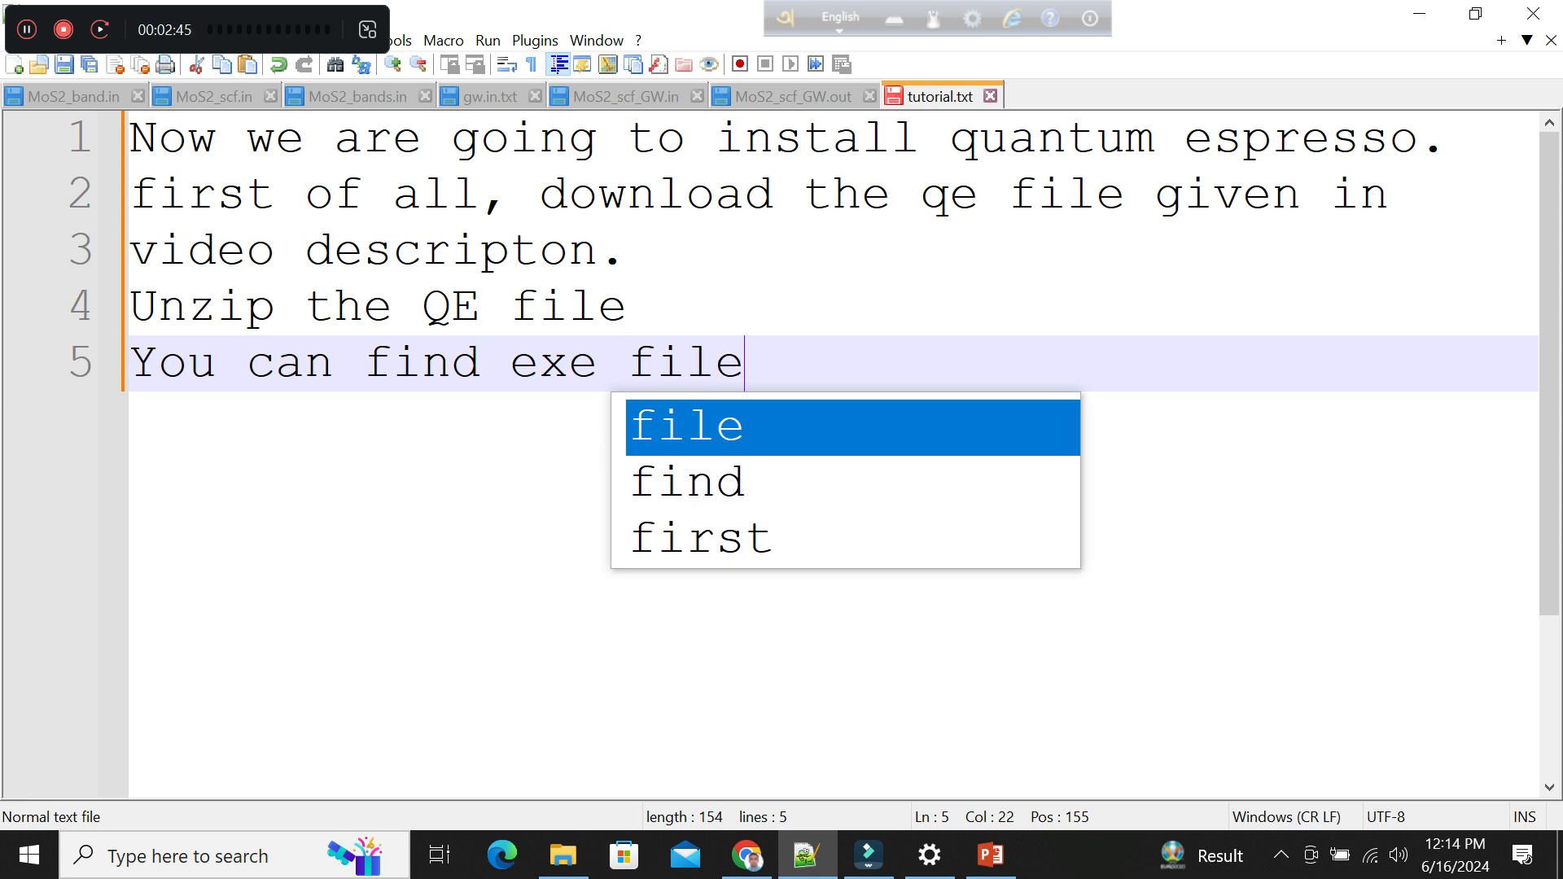
type("for example : pw.ex")
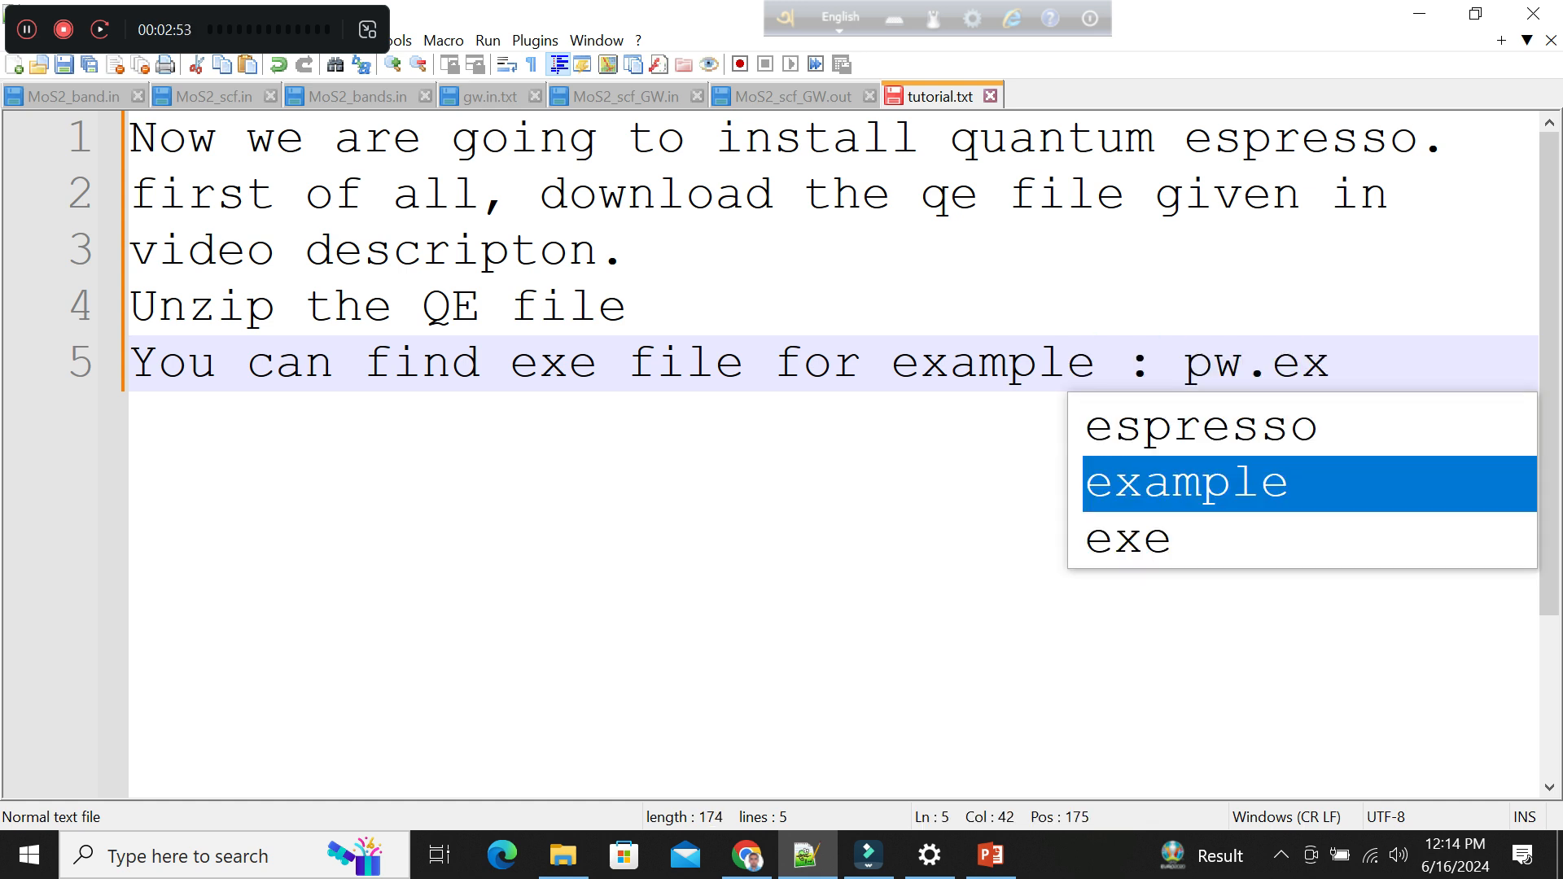
type("e,band")
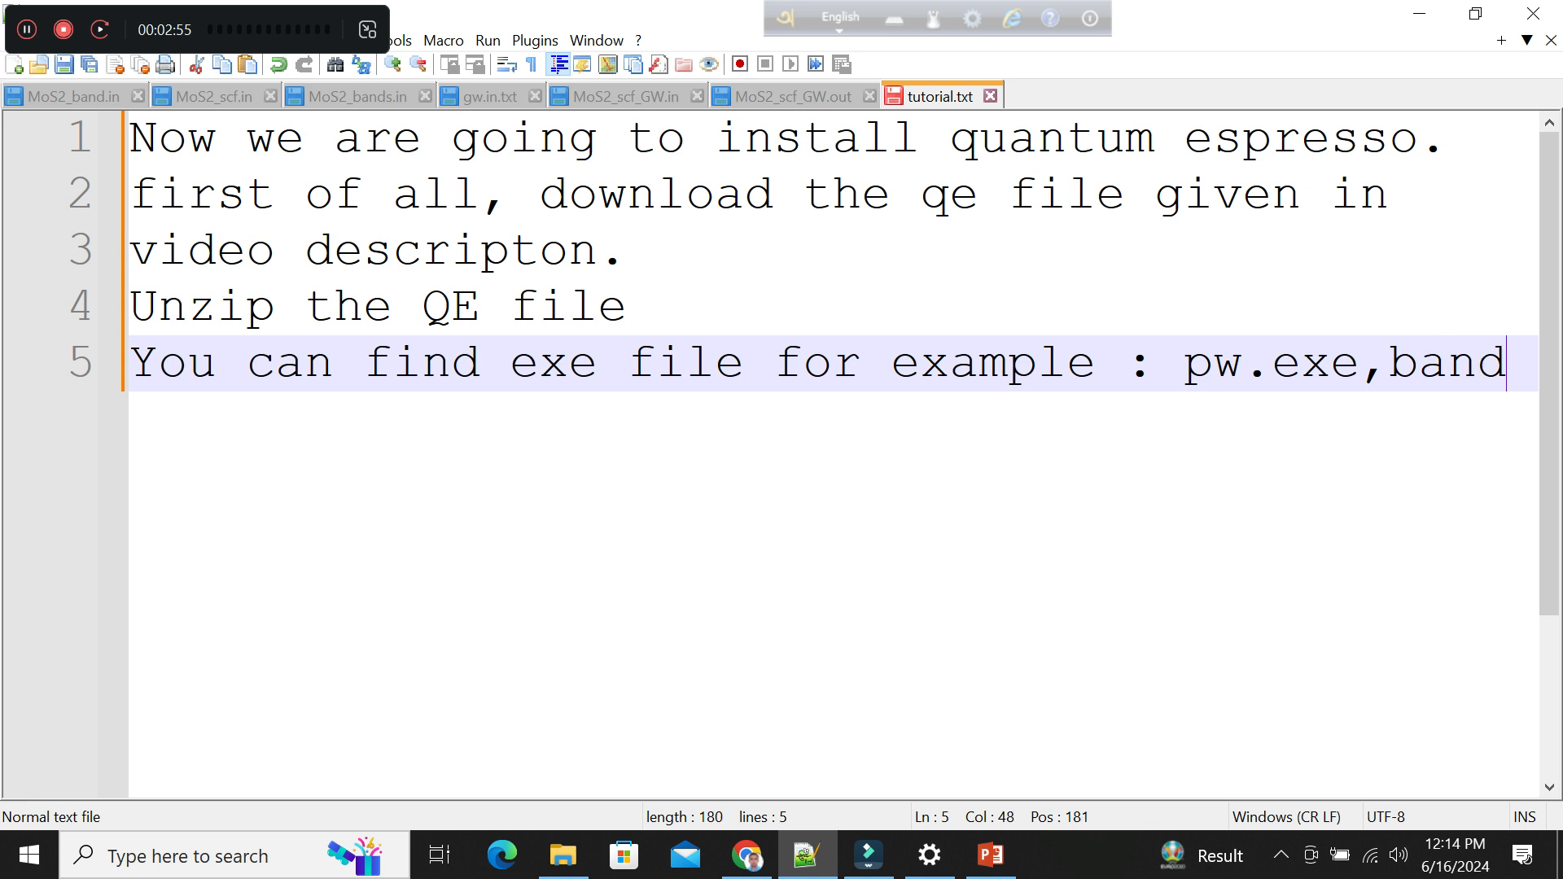
key("BackSpace")
key("BackSpace")
key("BackSpace")
key("BackSpace")
Continue the list of executables on a new line with "band.exe,projband.exe etc.".
key("Return")
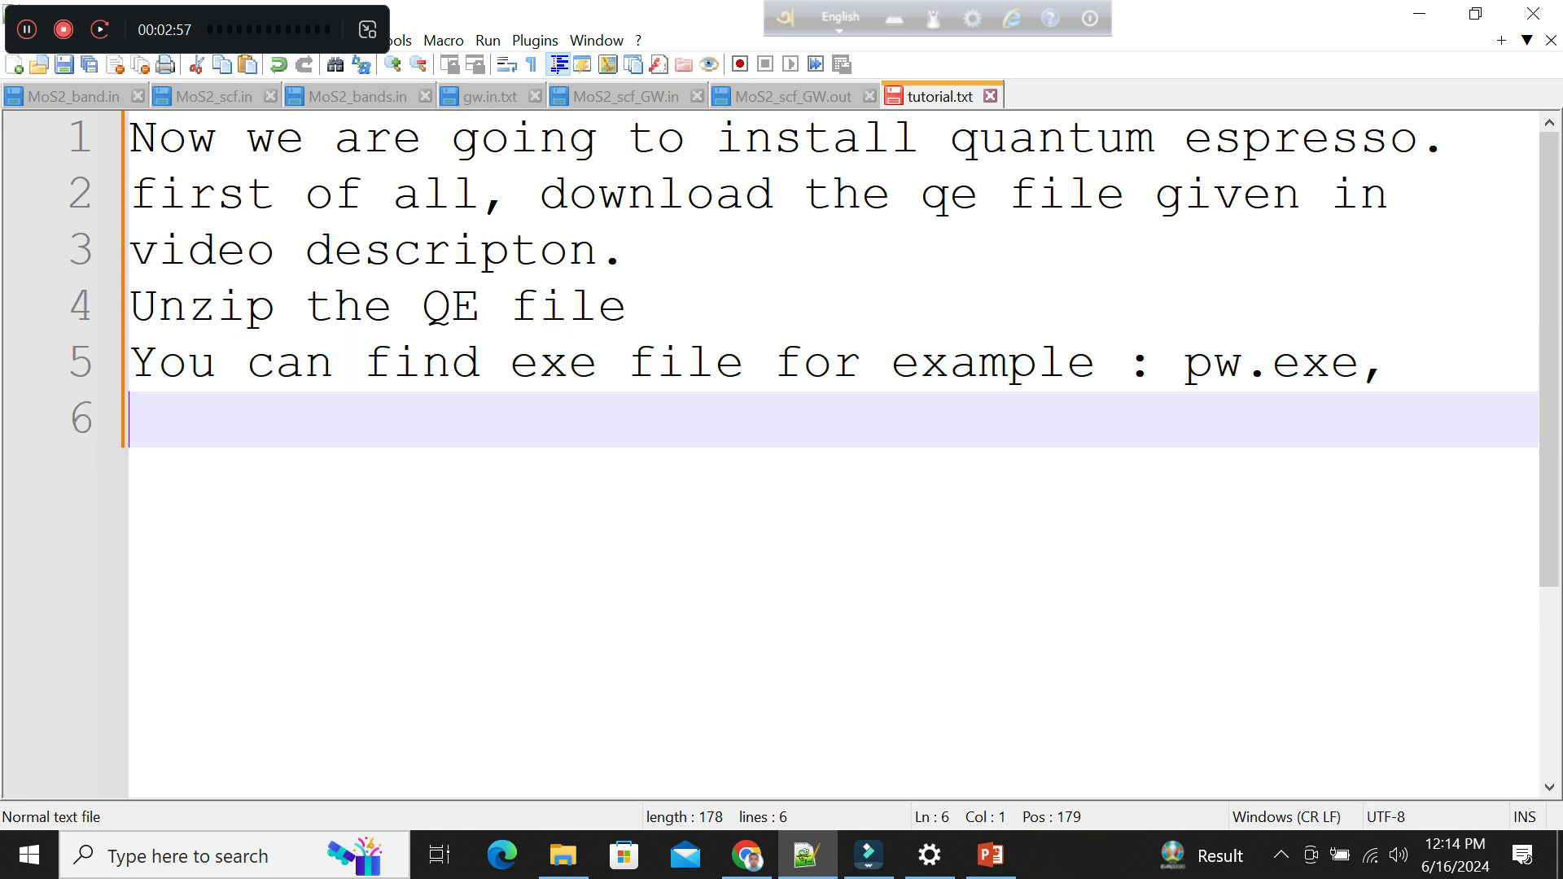
type("band.exe")
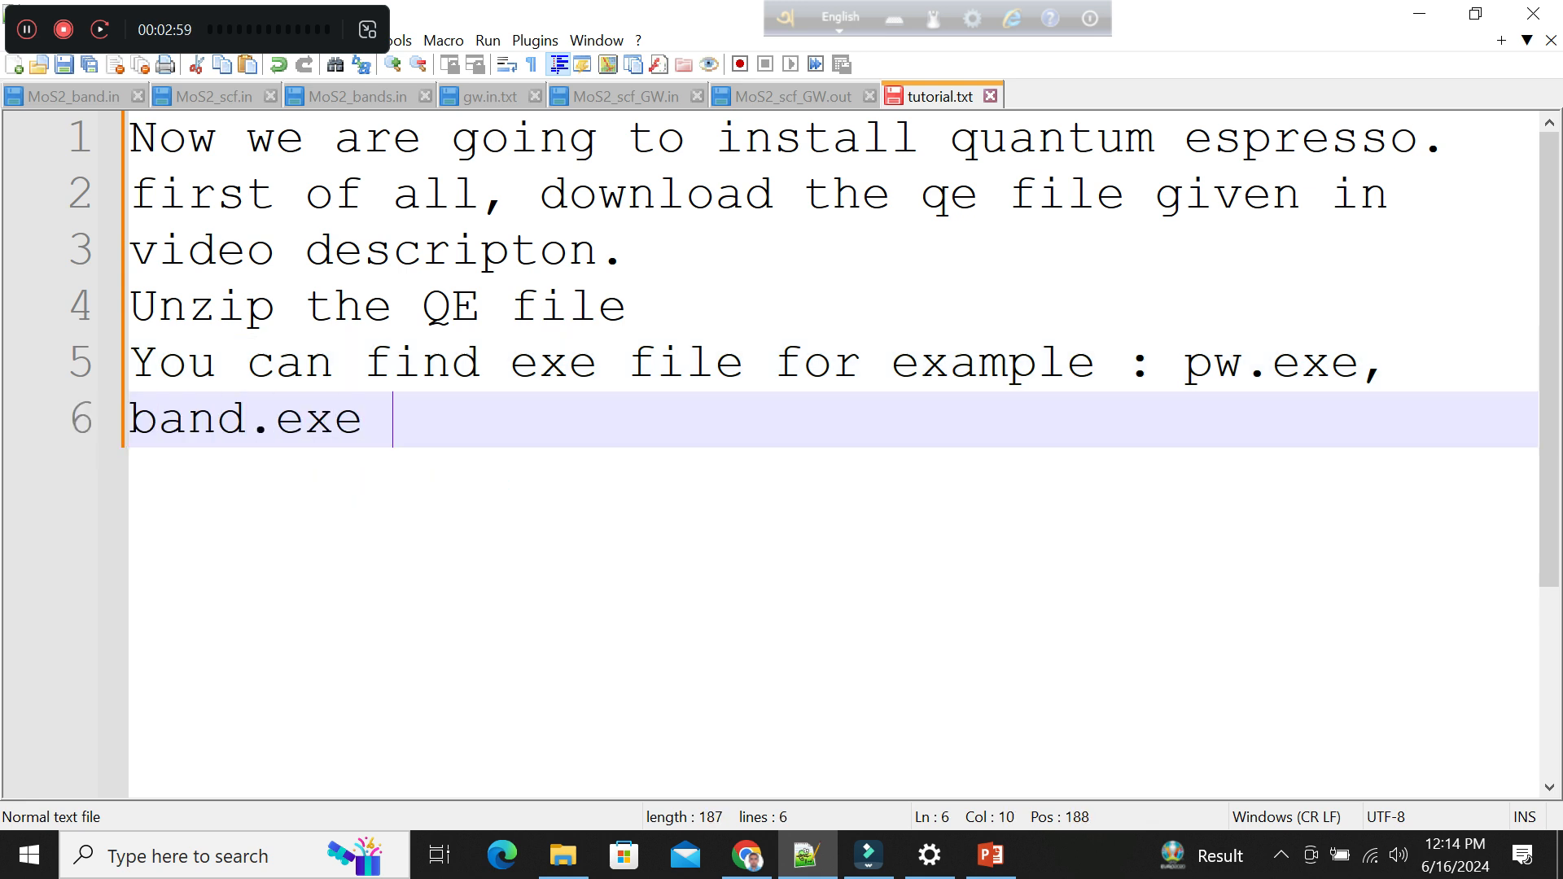
key("BackSpace")
type(", projband.exe")
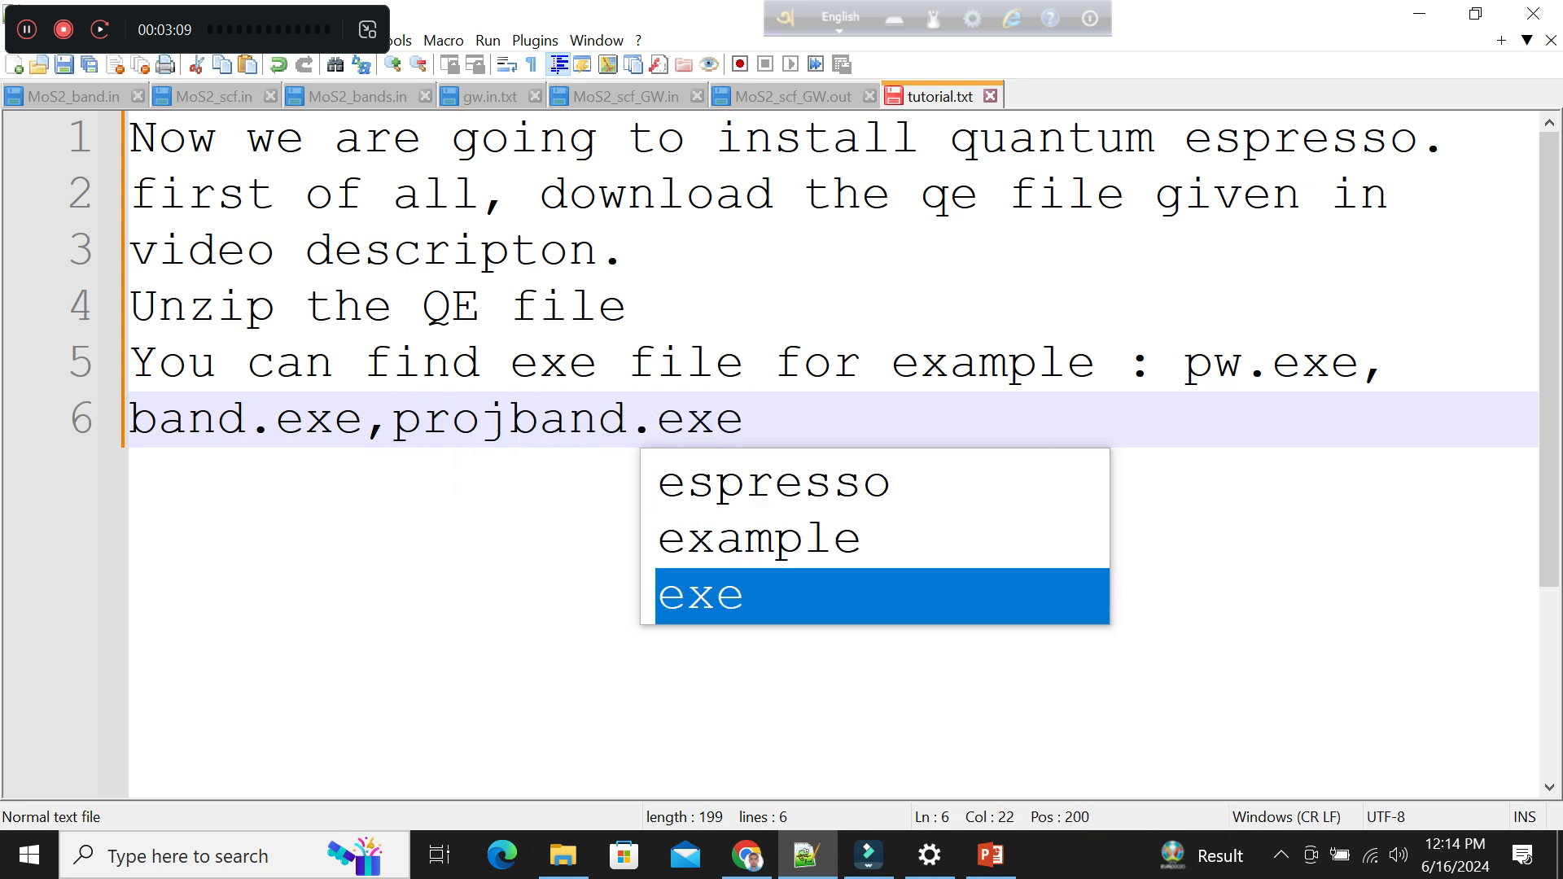
type(" etc.")
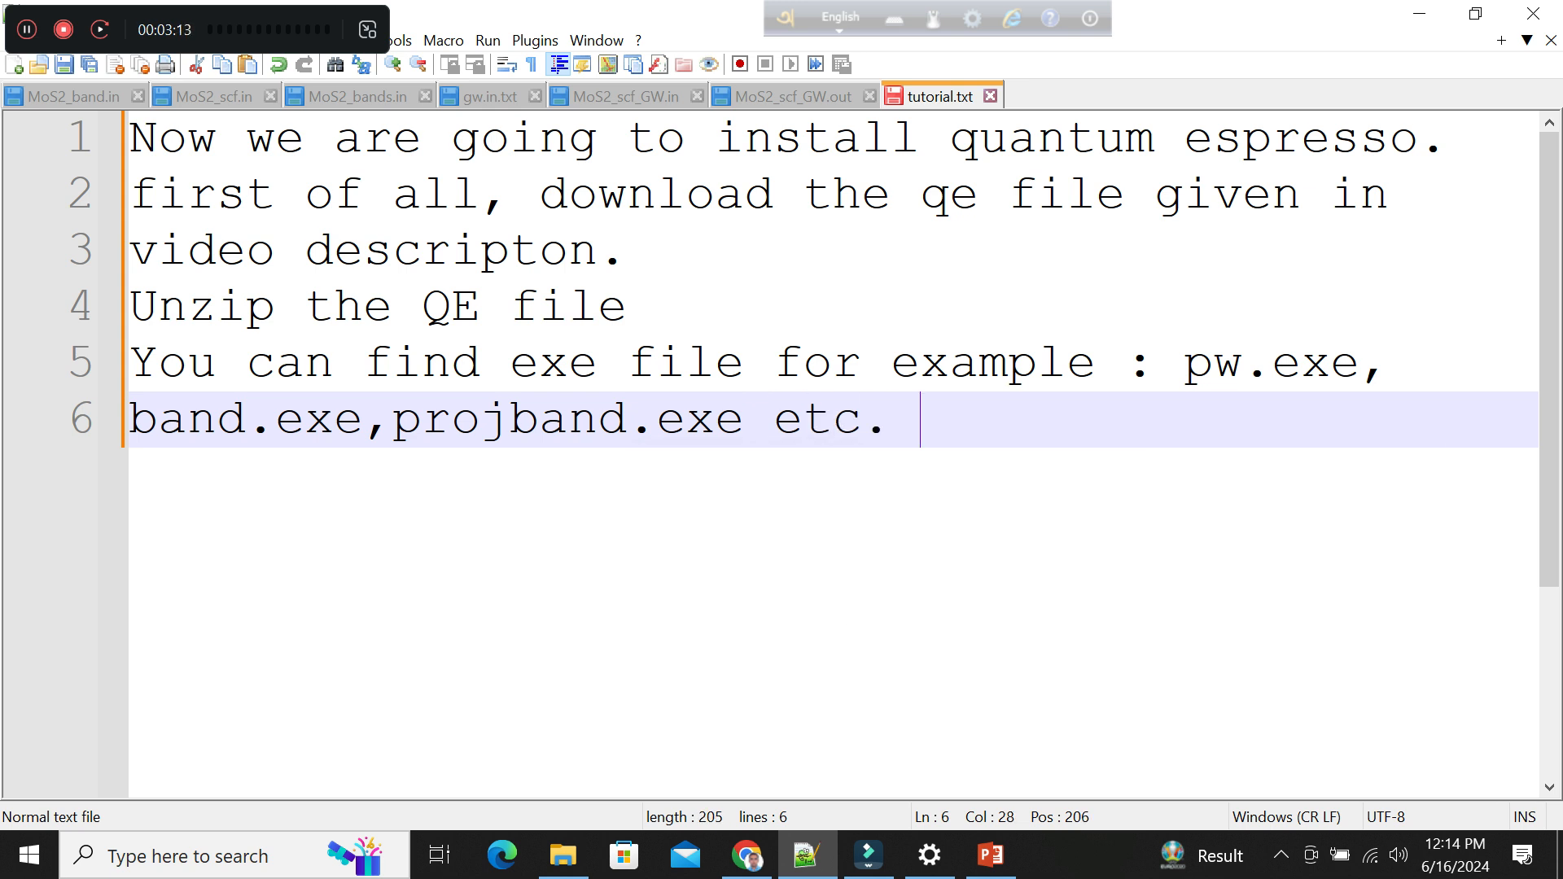
Switch to File Explorer and extract the qe archive to D:\qe with WinRAR, keeping the default extraction options.
left_click(868, 854)
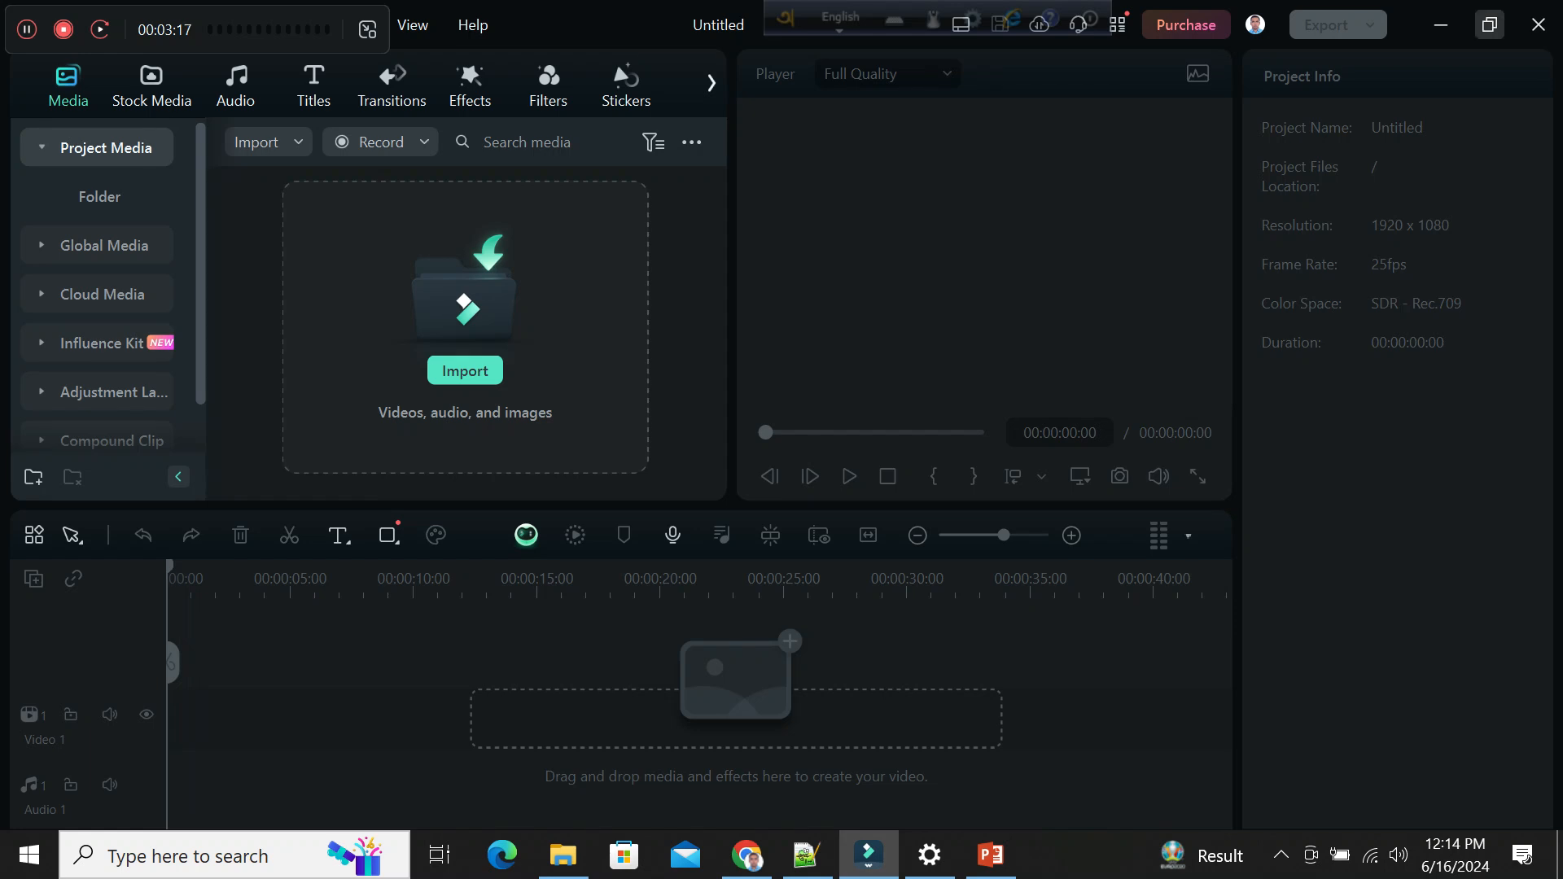
left_click(1440, 25)
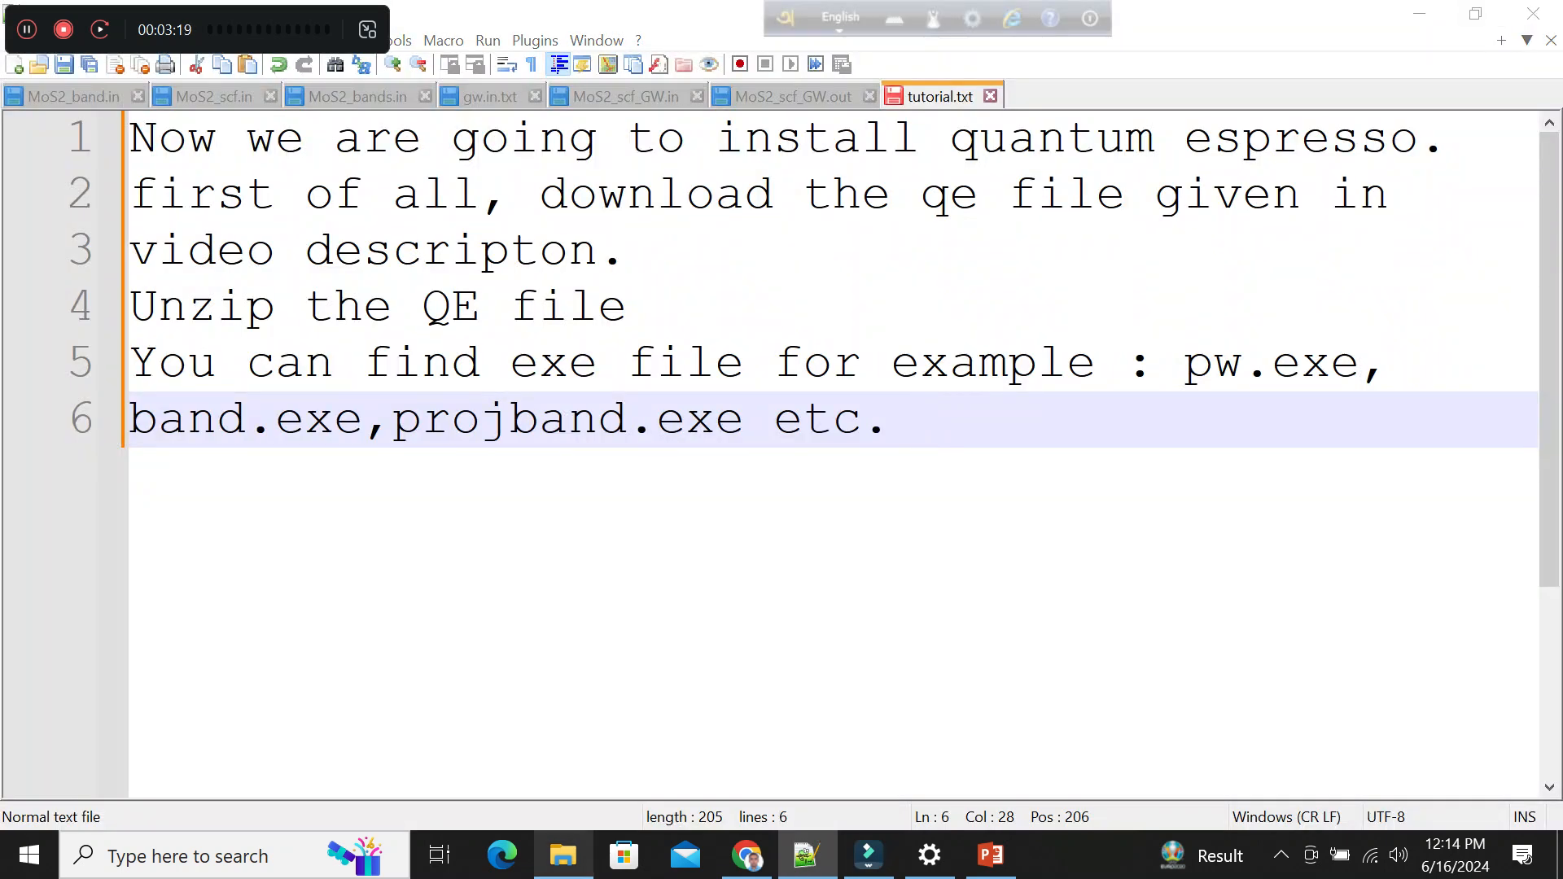
left_click(563, 855)
left_click(362, 604)
right_click(362, 598)
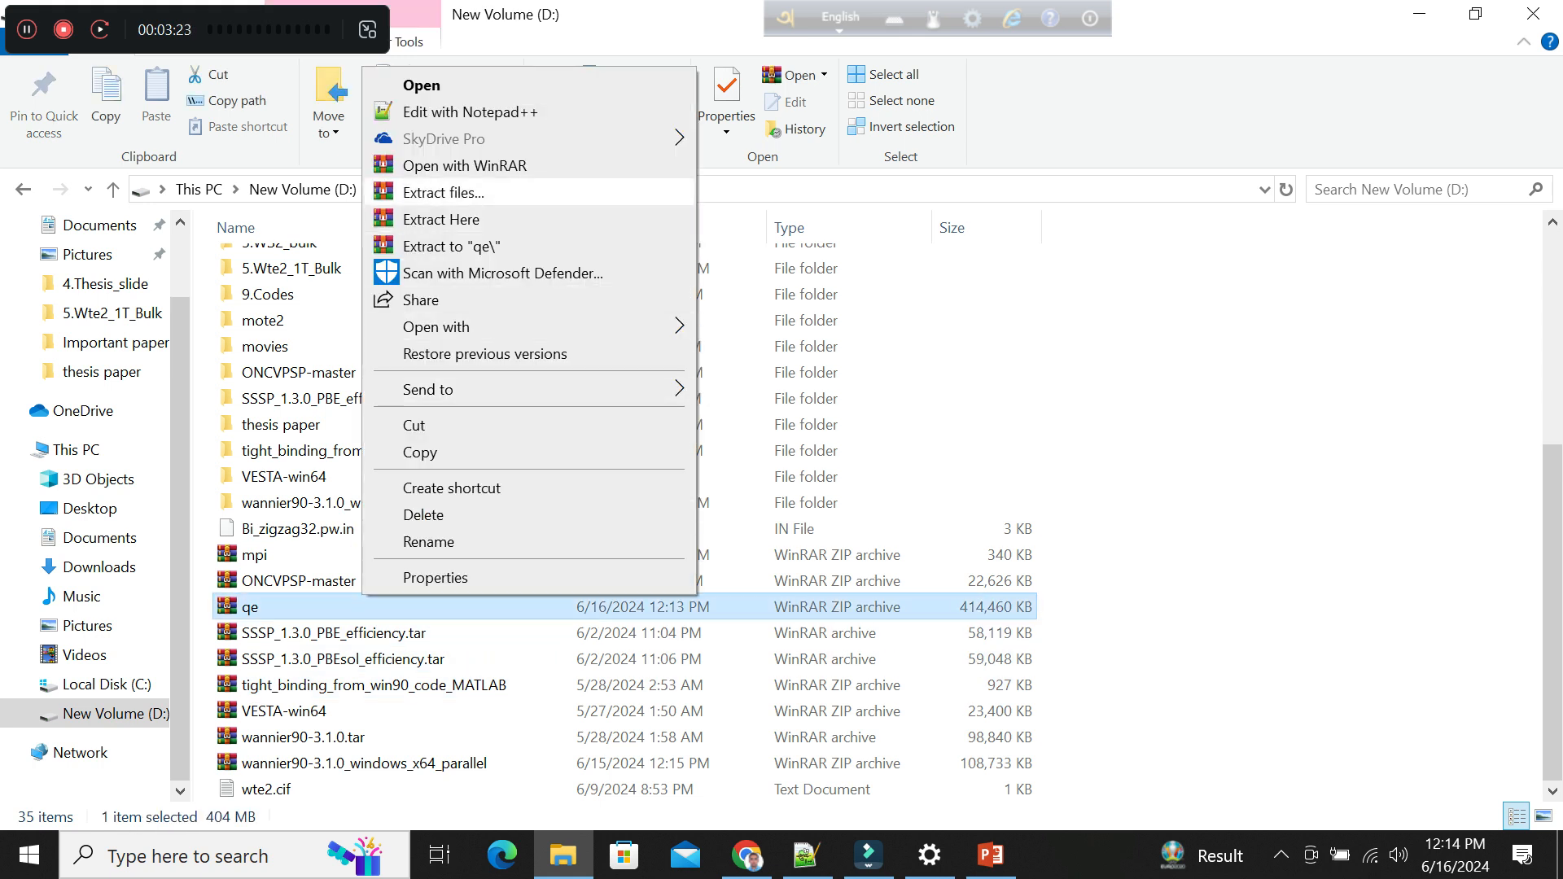
left_click(444, 192)
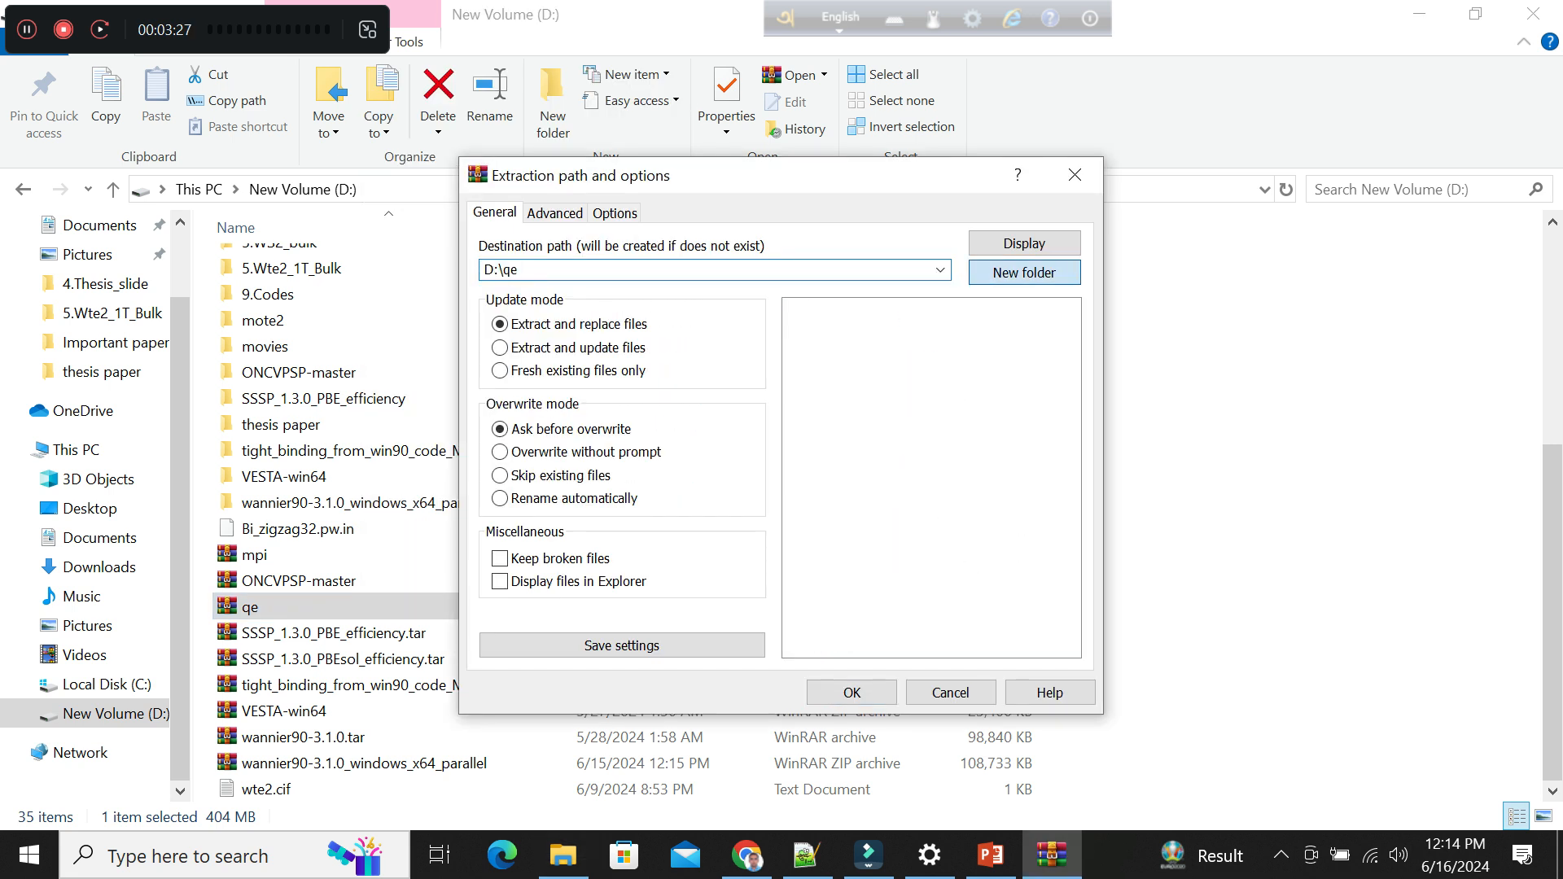
key("Return")
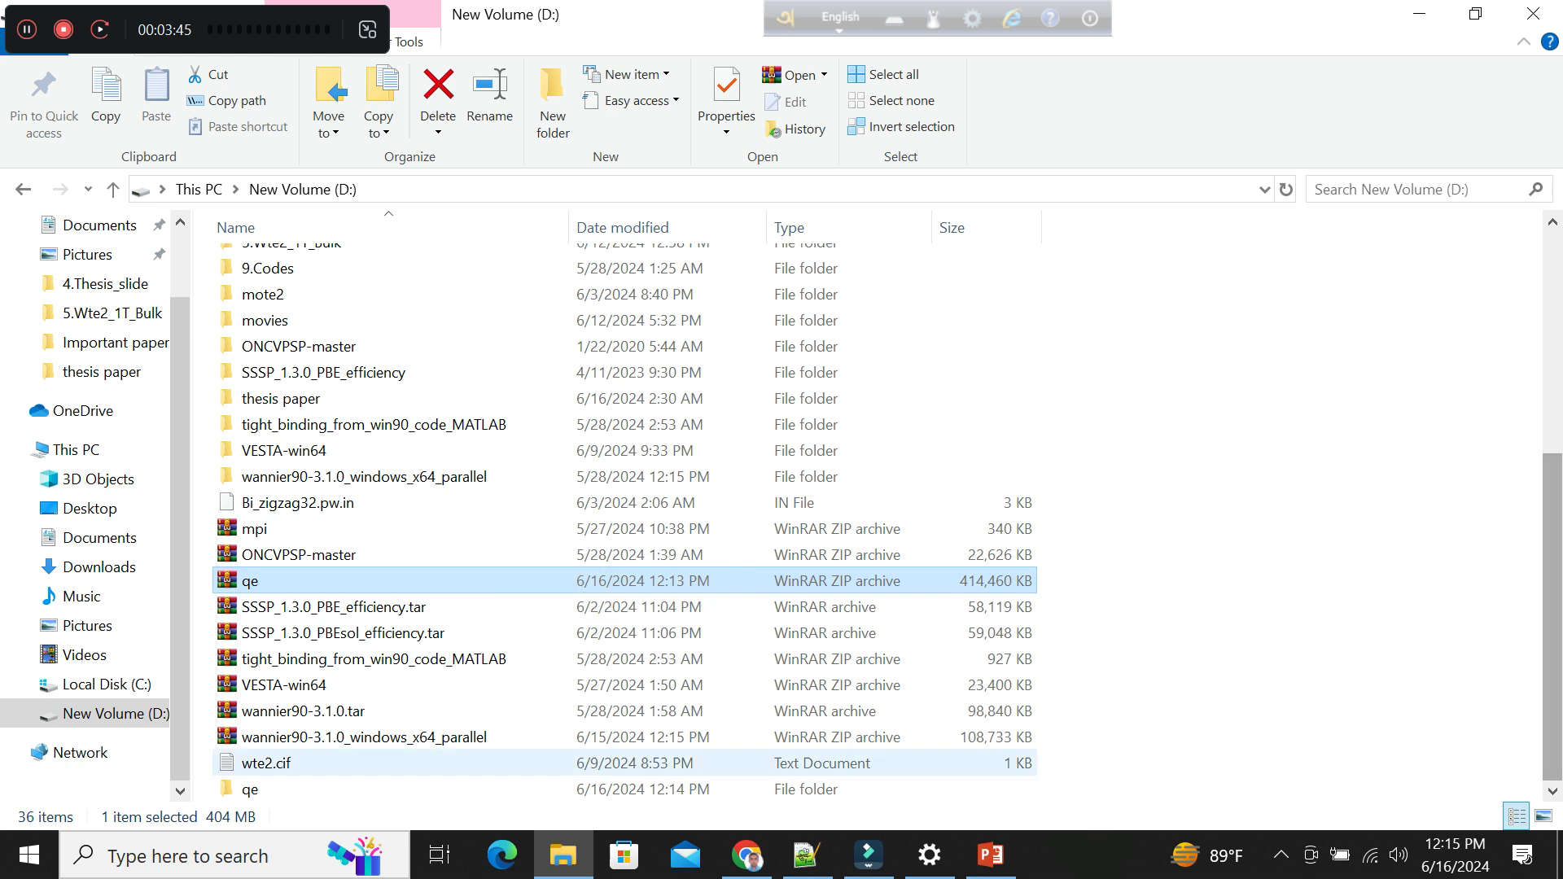
Open the inner qe folder of the extracted package and select its full path, D:\qe\qe.
double_click(250, 788)
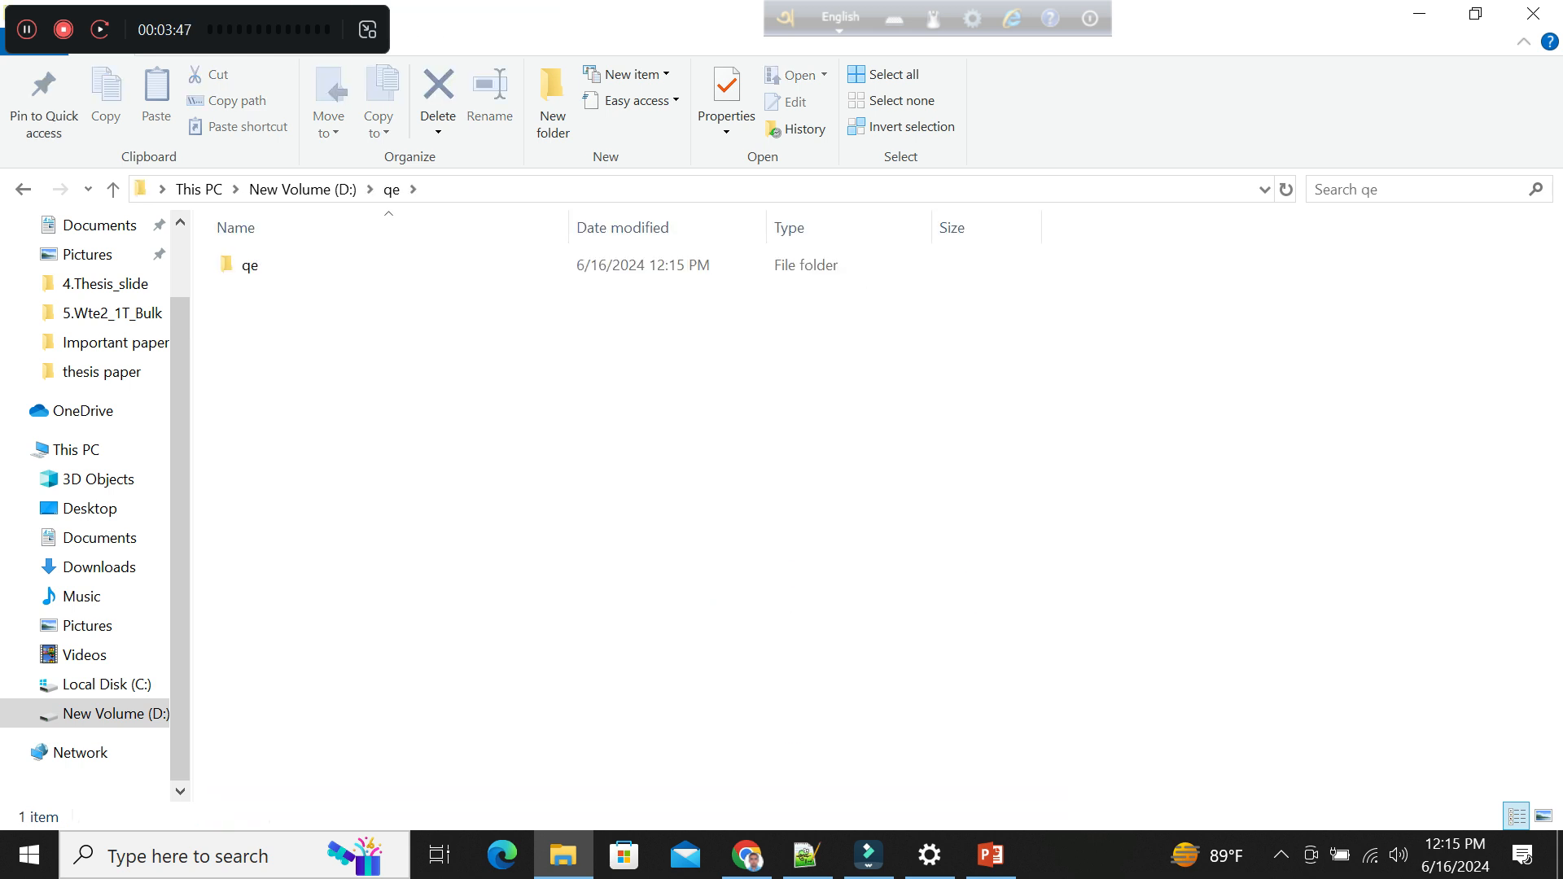
double_click(250, 266)
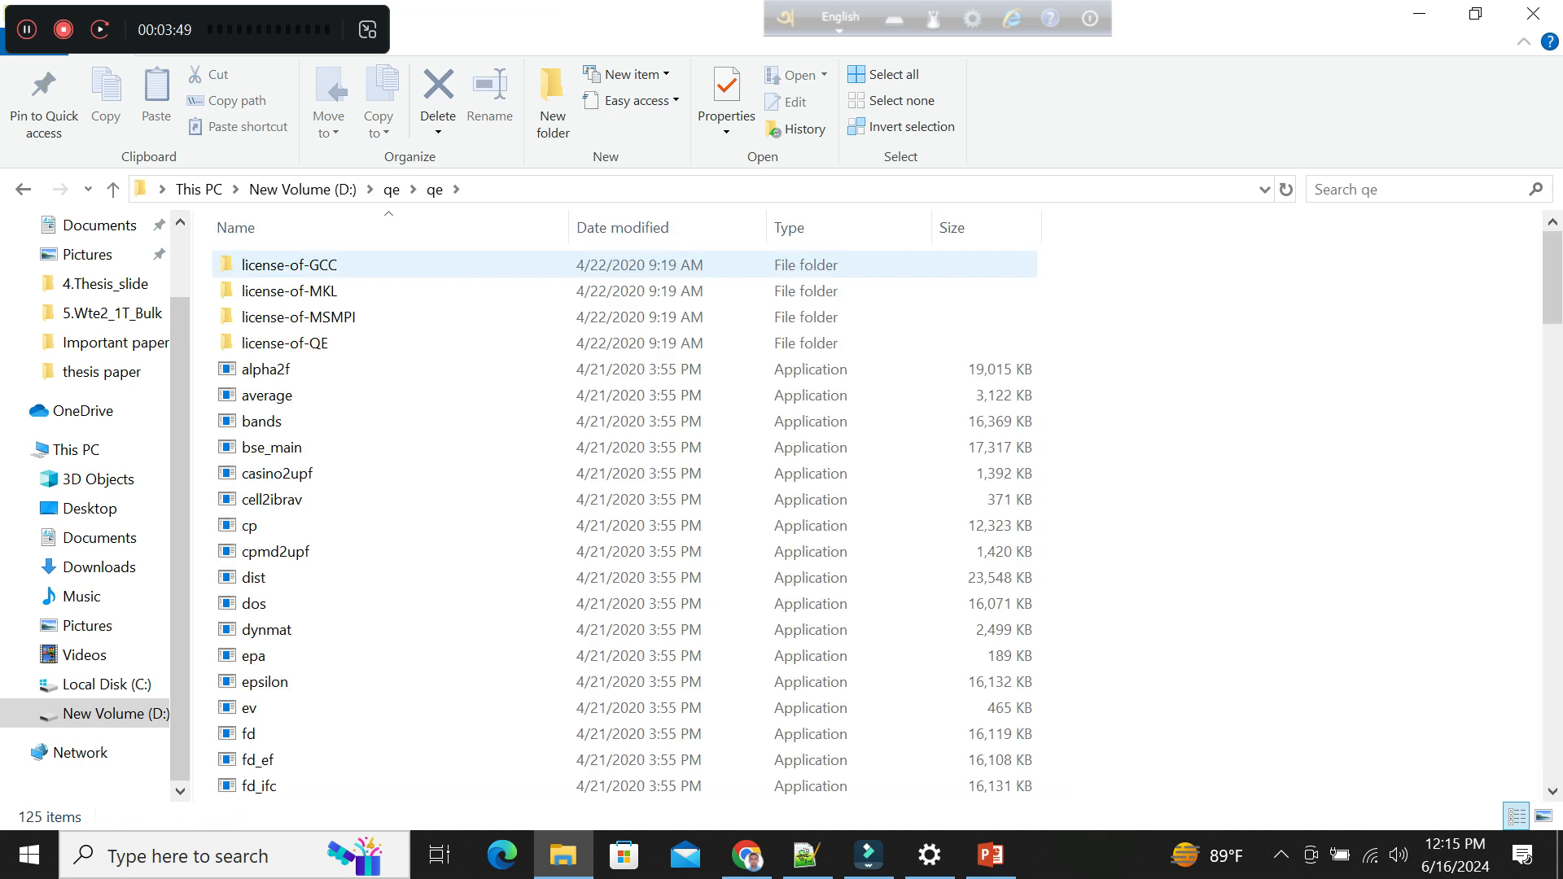
left_click(529, 189)
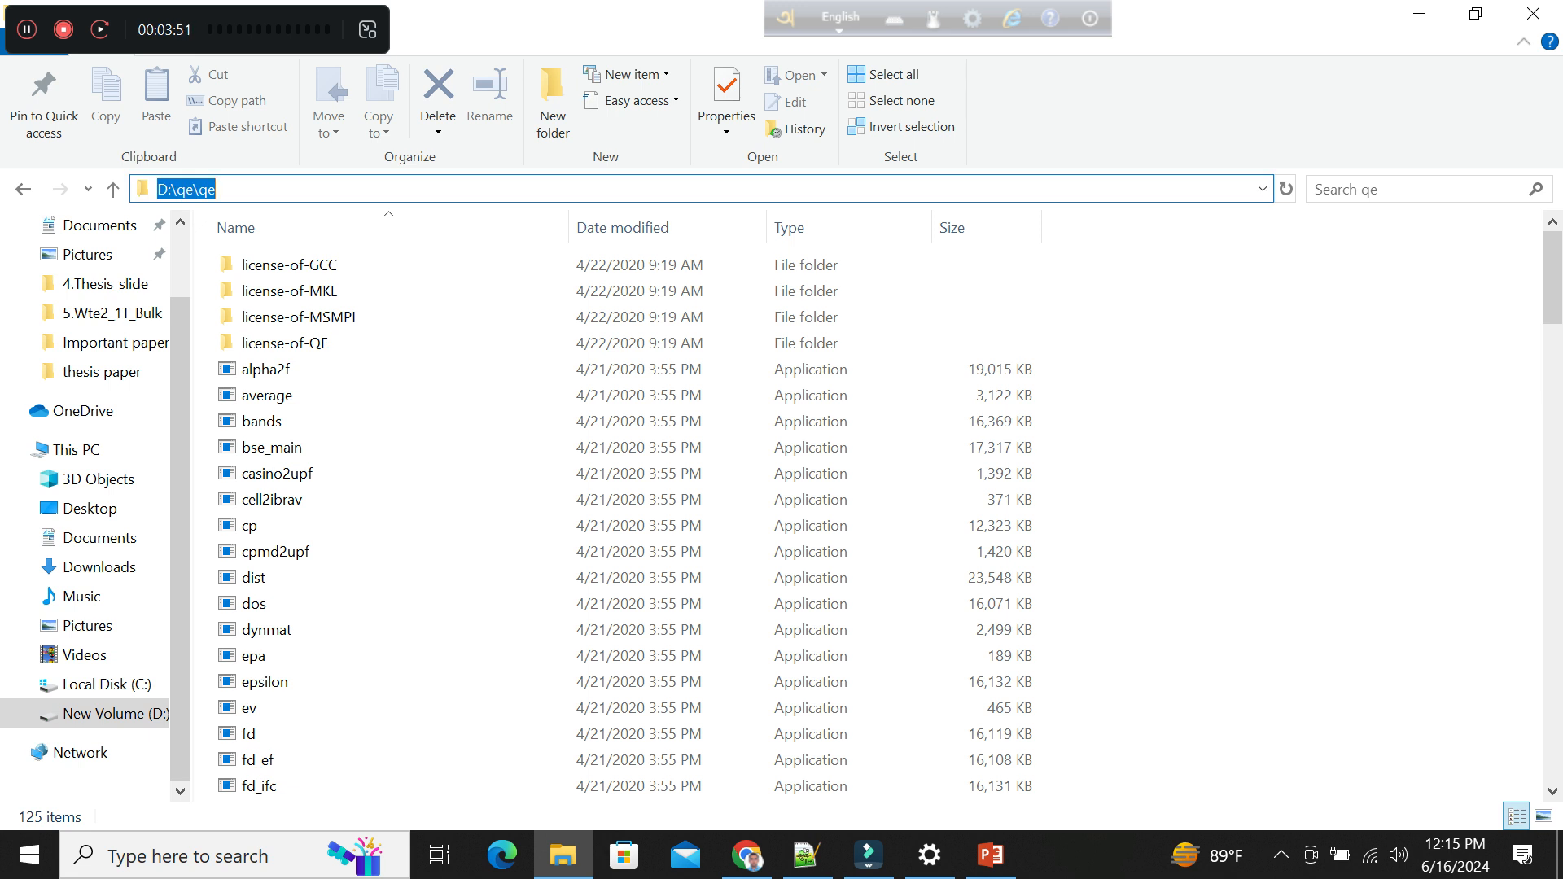
Open Command Prompt and try to run pw.exe from the user's home folder.
left_click(105, 854)
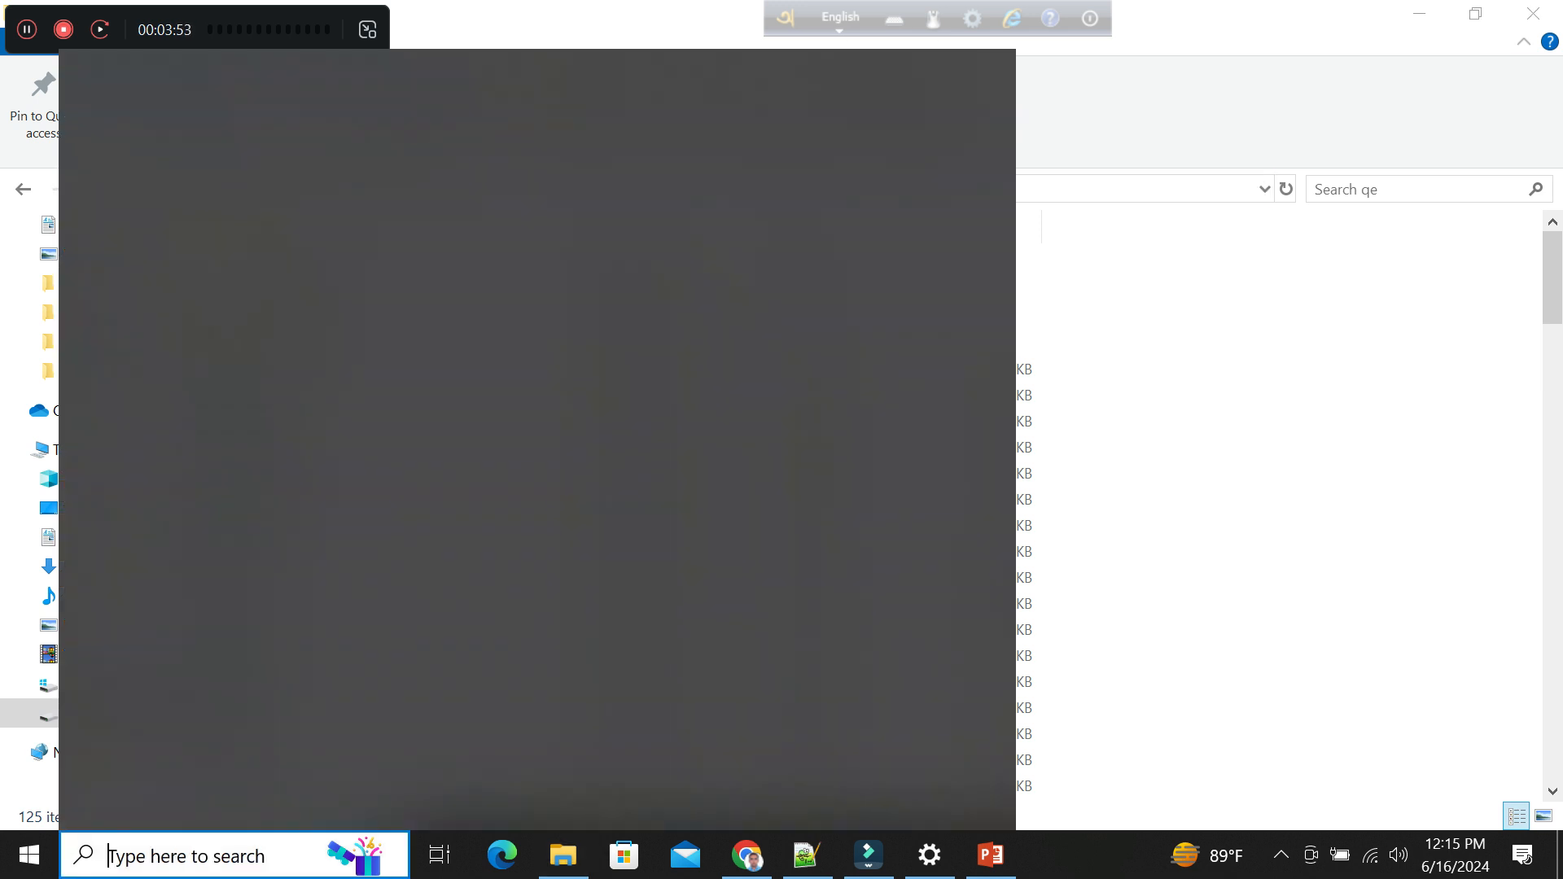
type("cmd")
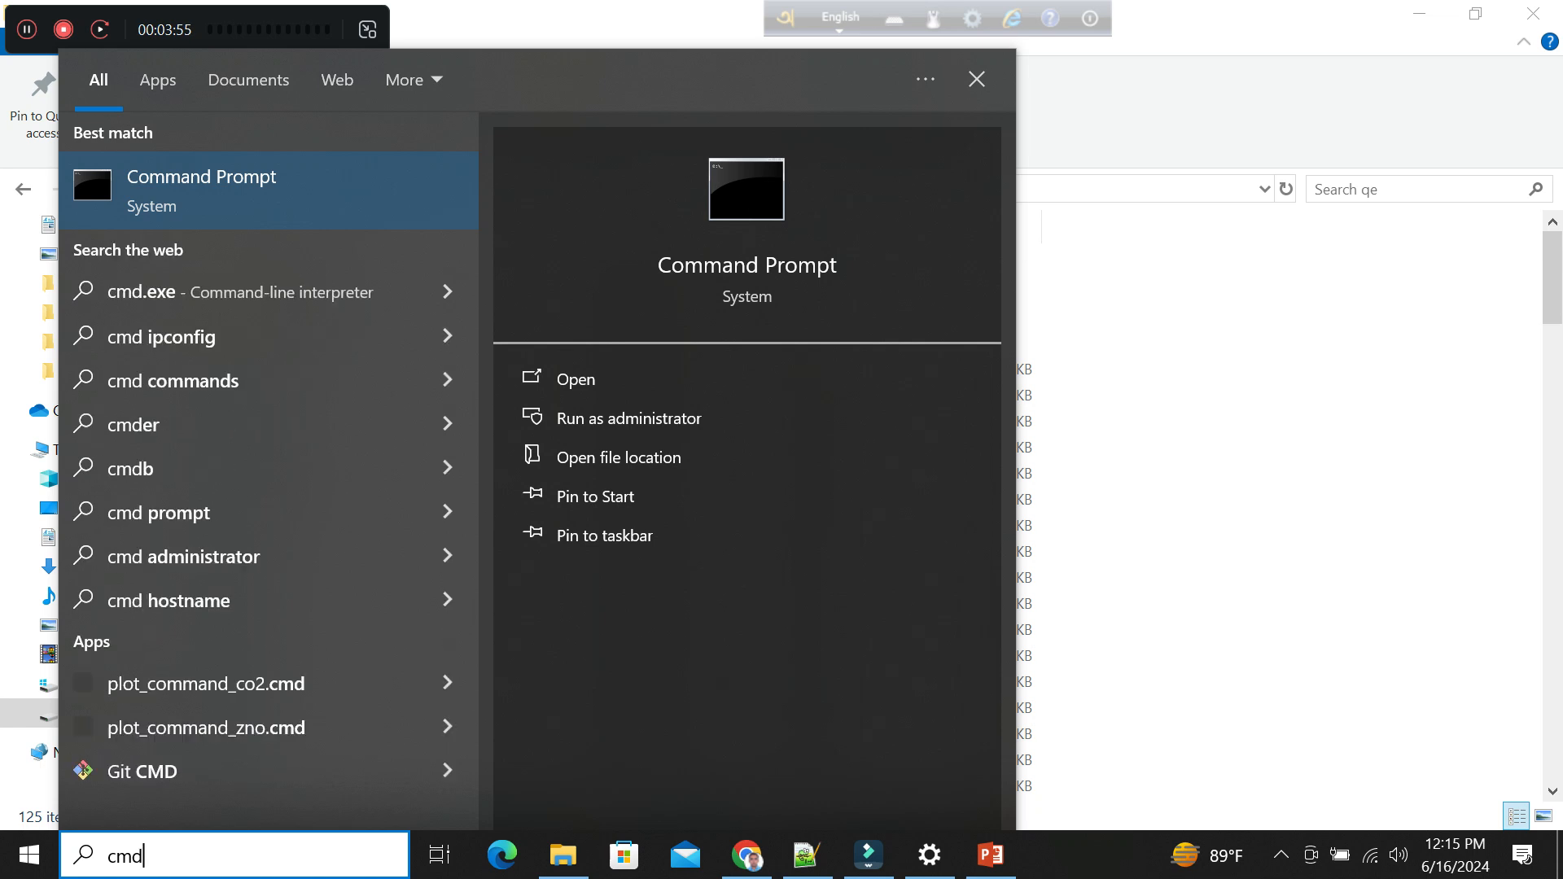
key("Return")
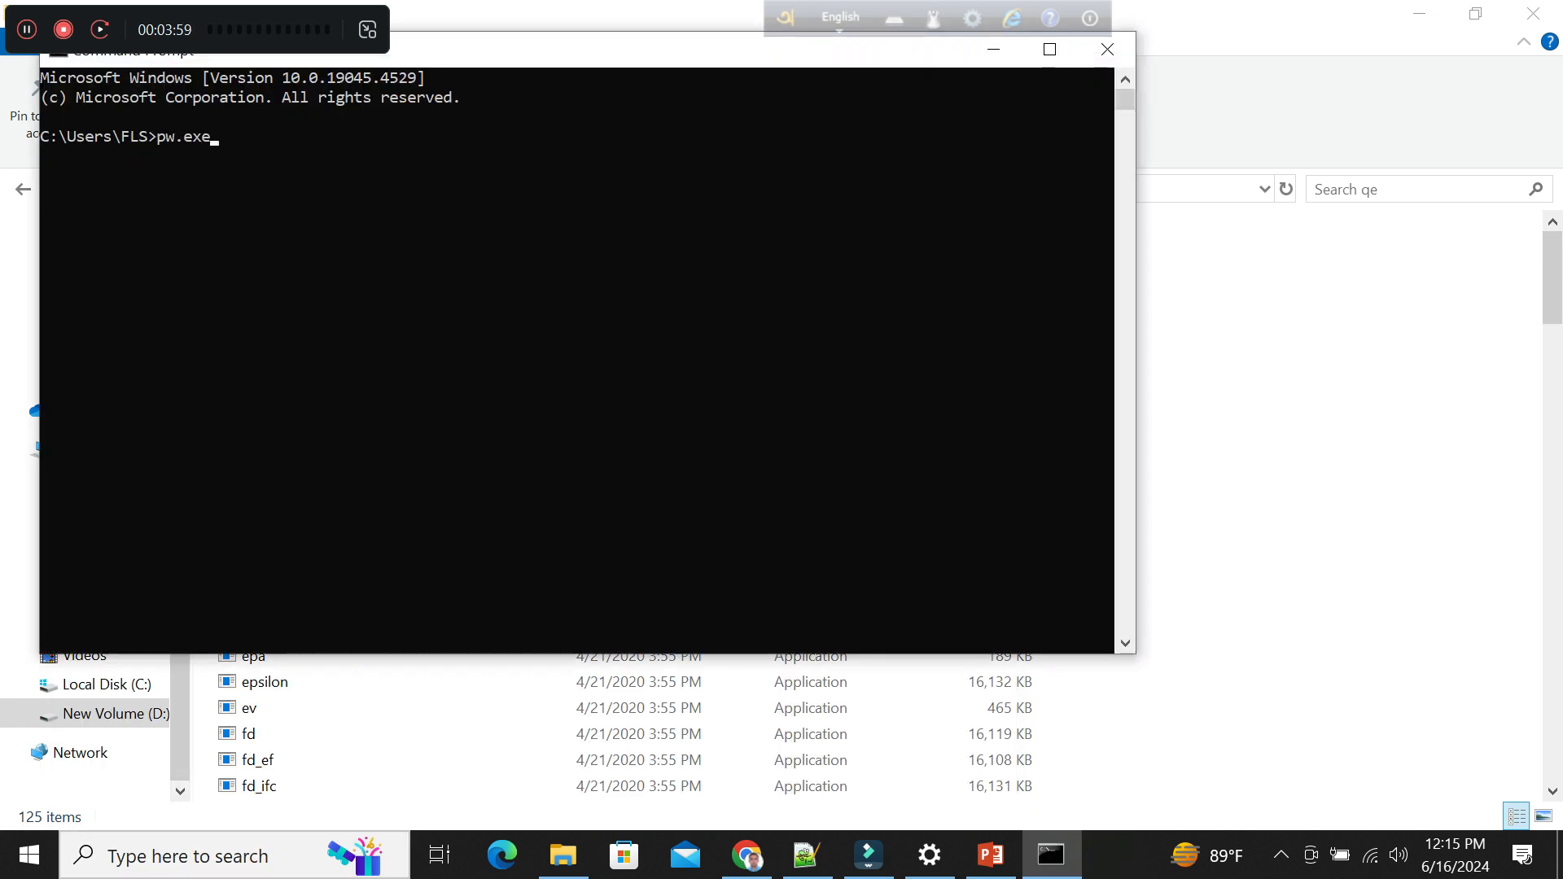
key("Return")
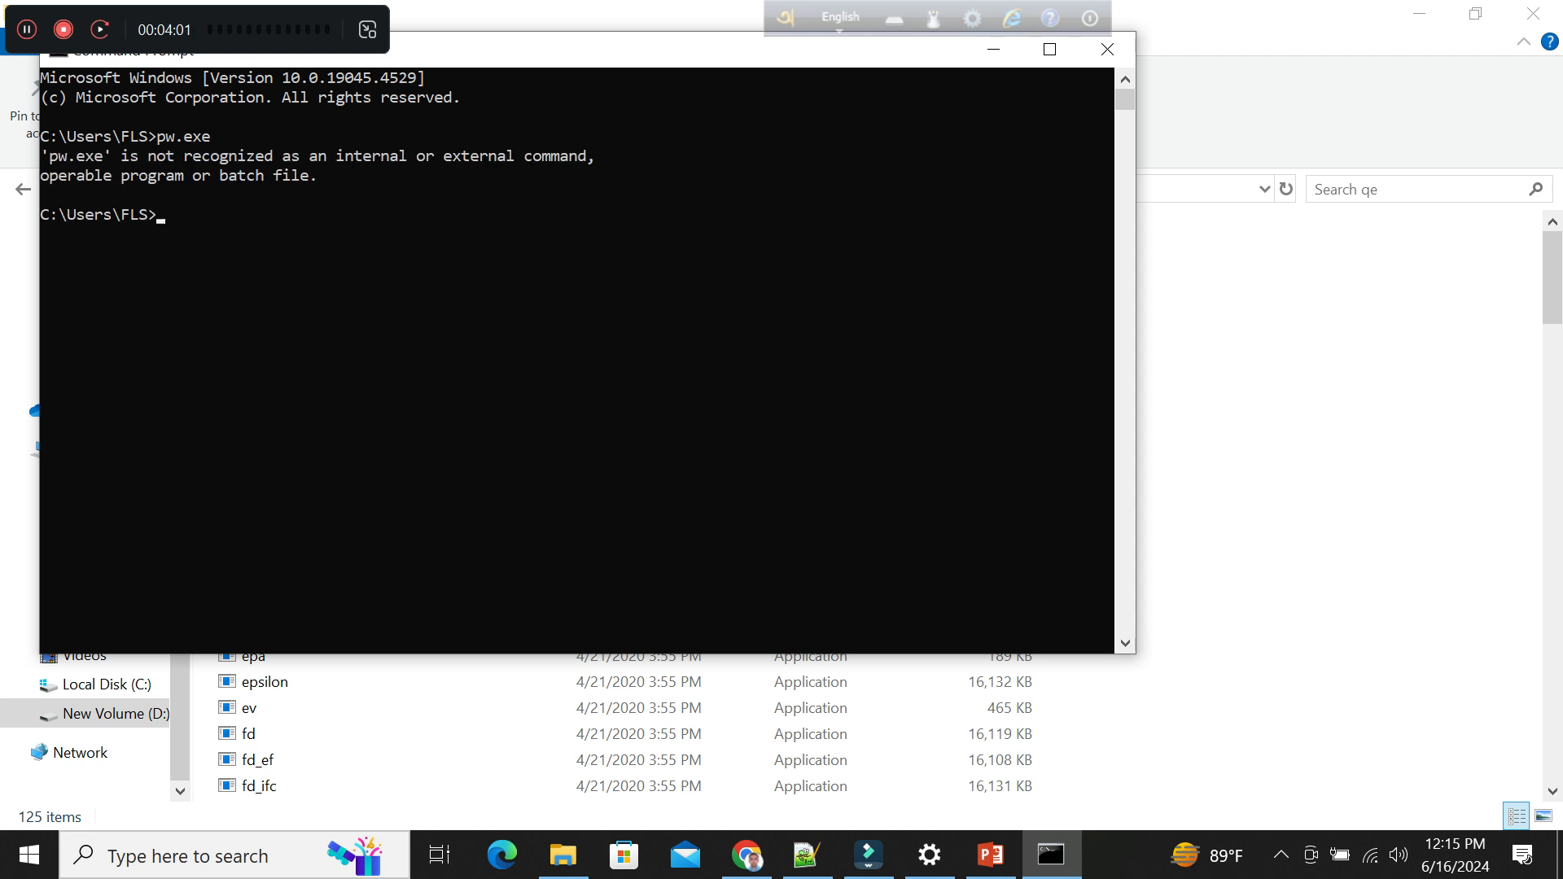
Copy "'pw.exe' is not recognized as an internal or external command" from Command Prompt onto a new last line of tutorial.txt in Notepad++.
left_click_drag(40, 154, 578, 155)
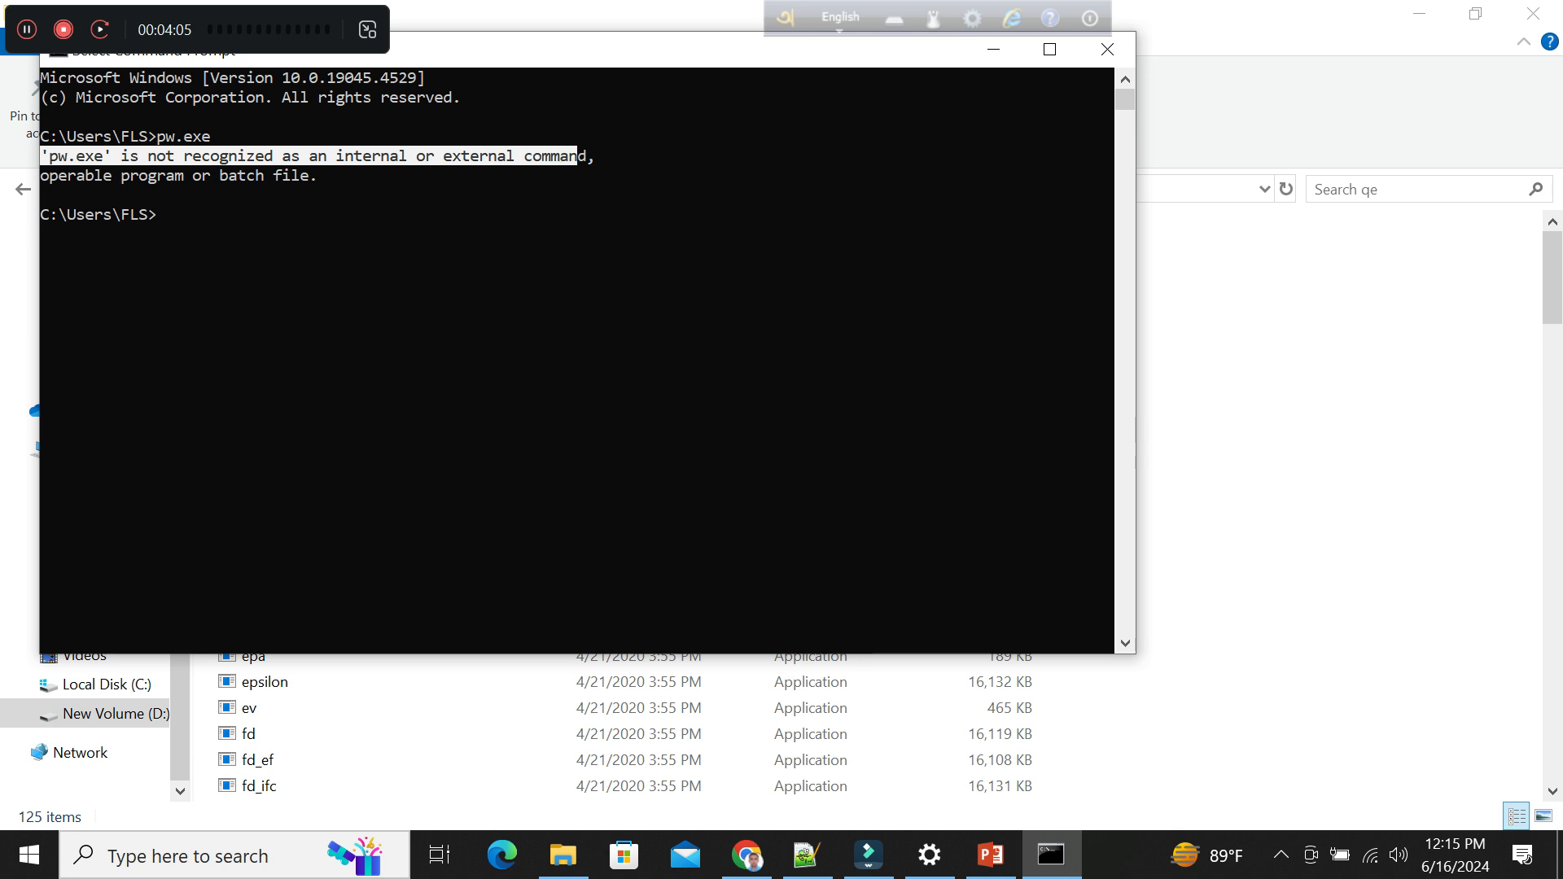
key("ctrl+c")
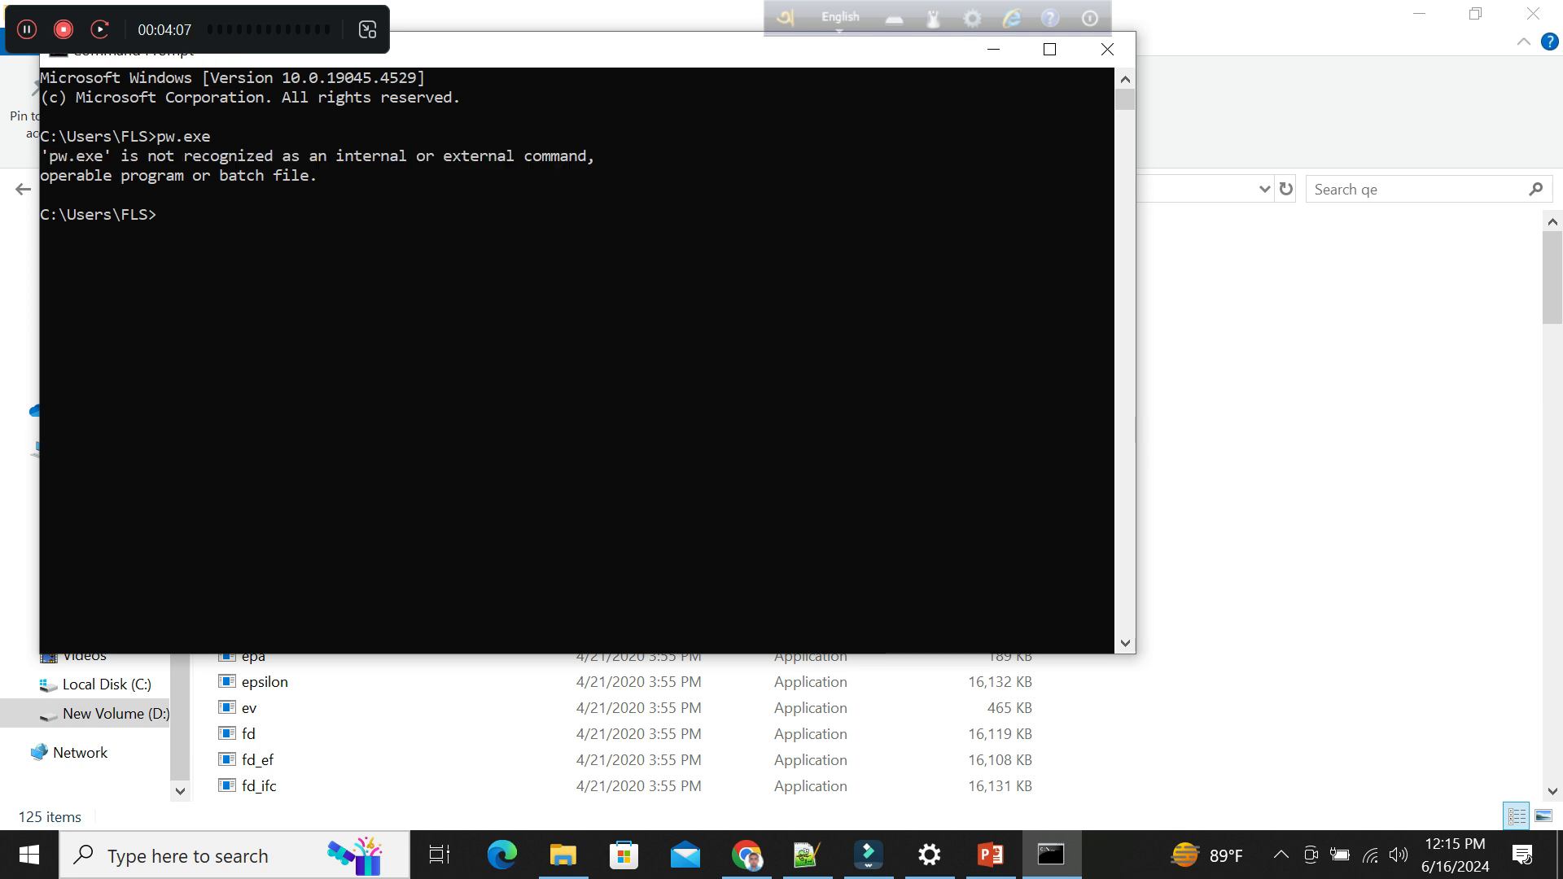
left_click(746, 855)
left_click(806, 855)
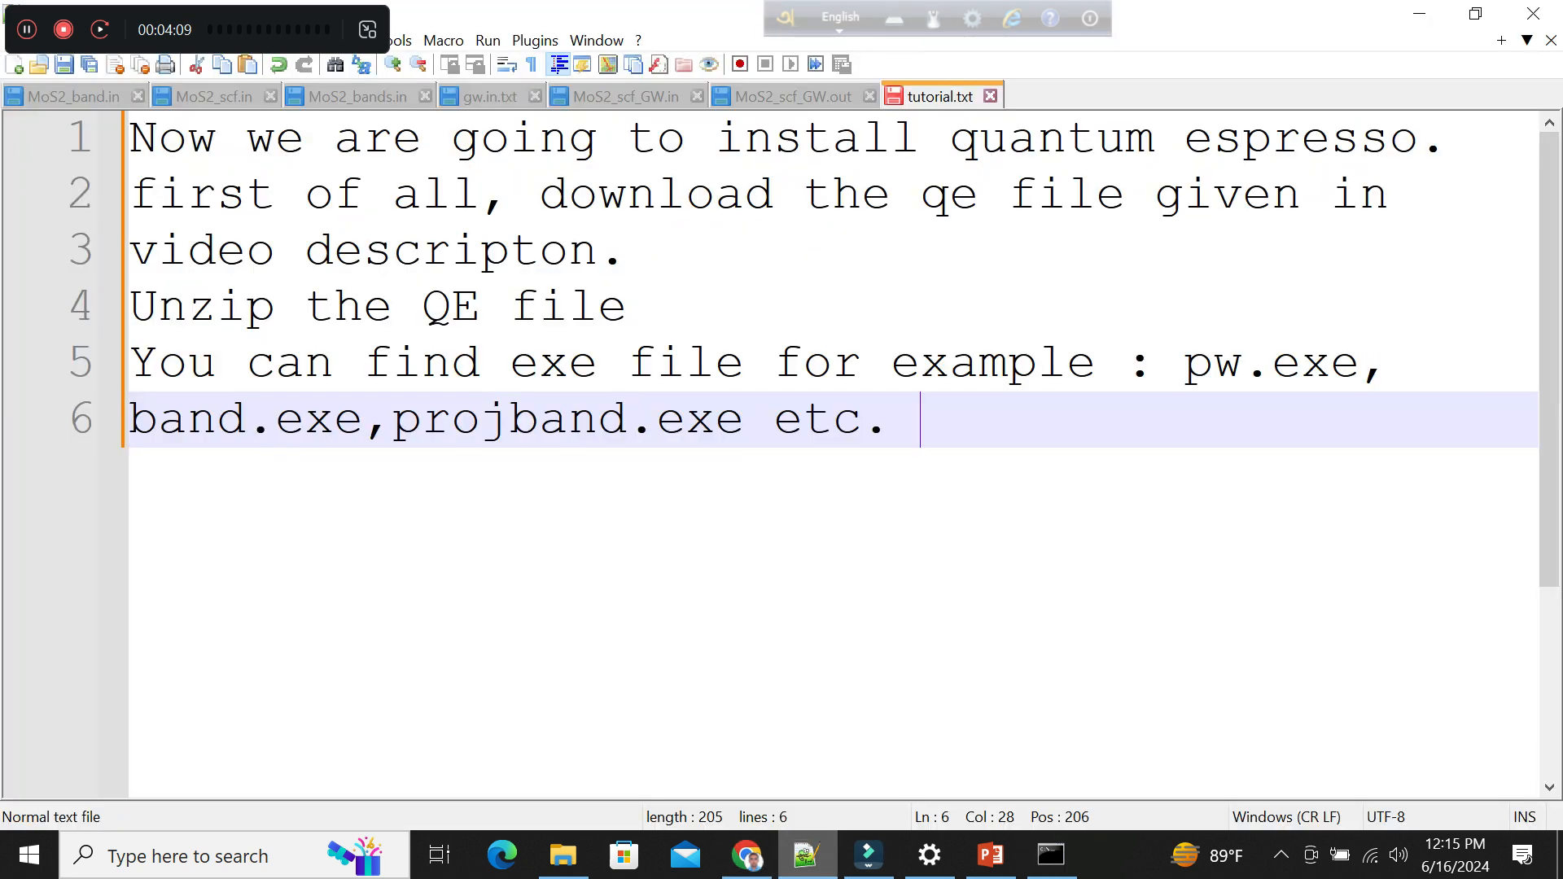
key("Return")
key("ctrl+v")
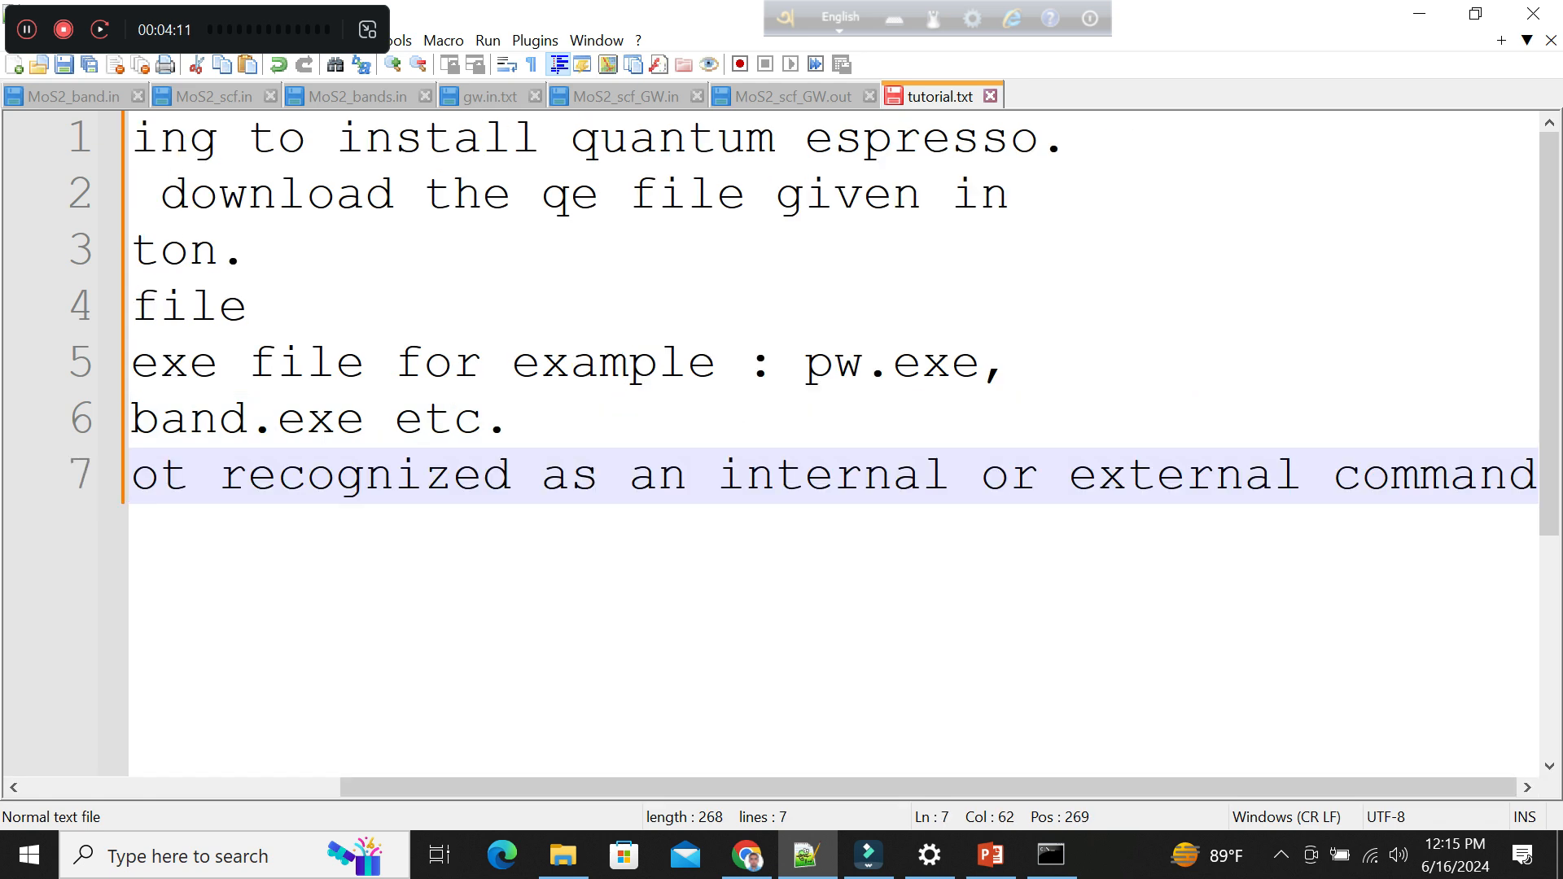
Undo the pasted error message in tutorial.txt and write "pw.exe is not recognized as the path is not" on line 7.
key("ctrl+a")
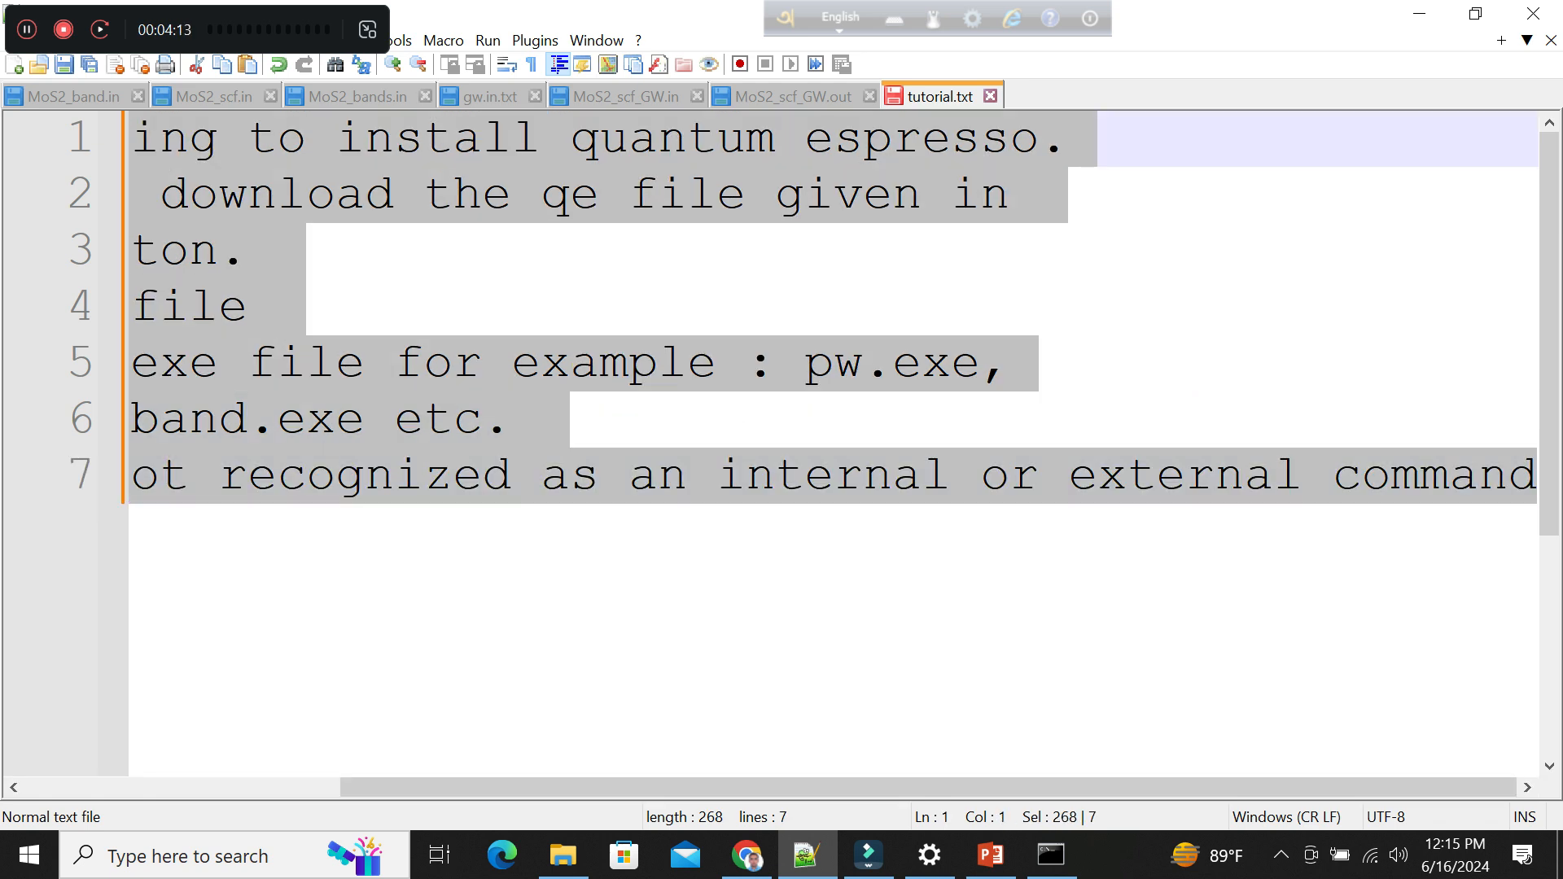
key("ctrl+z")
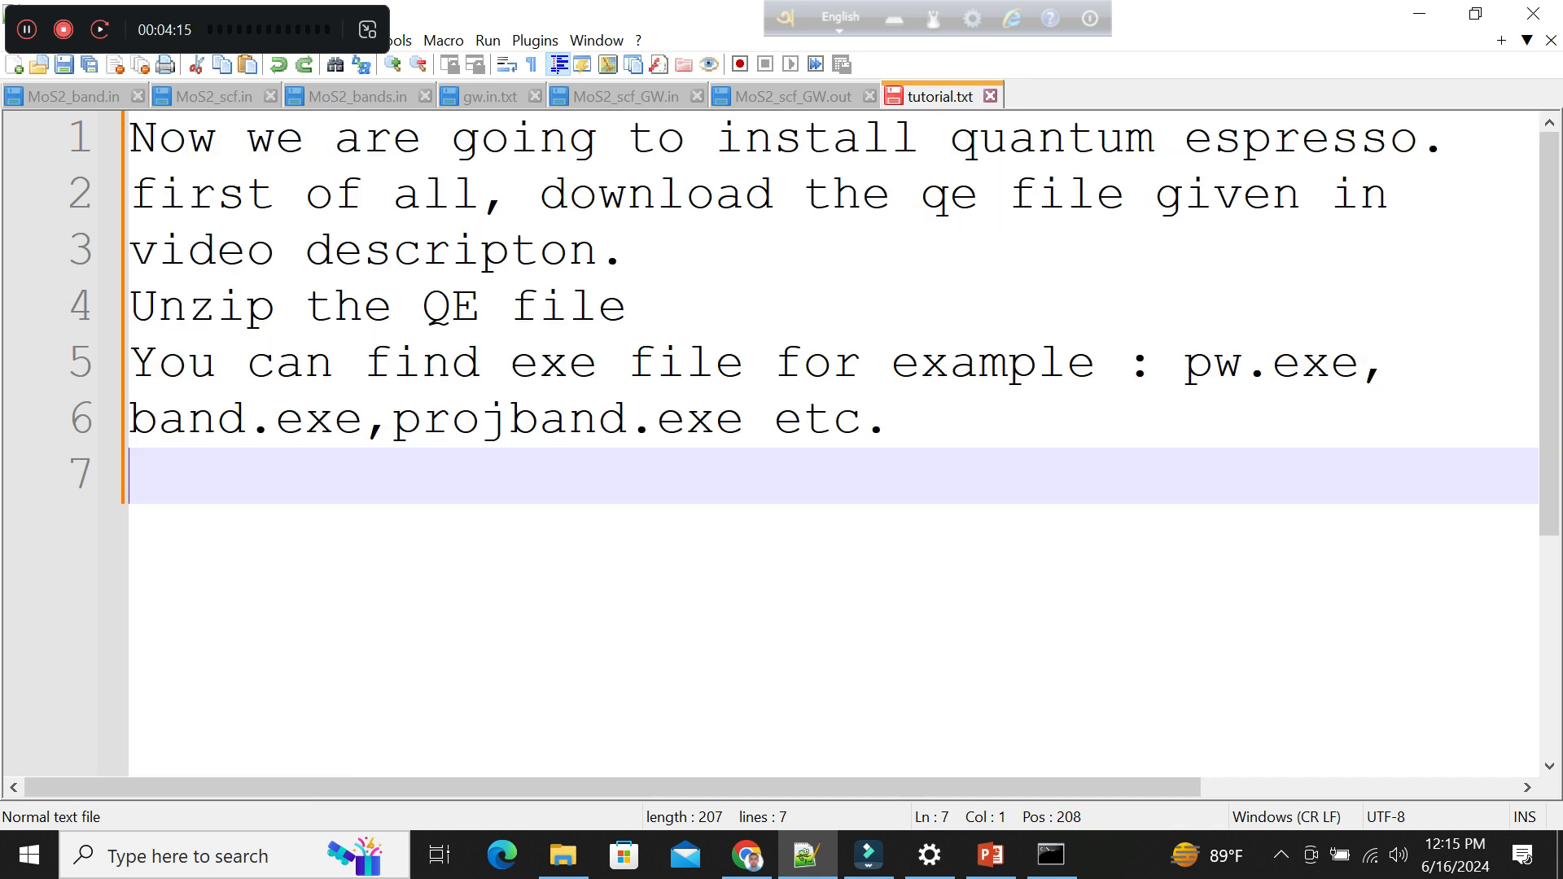
type("pw.")
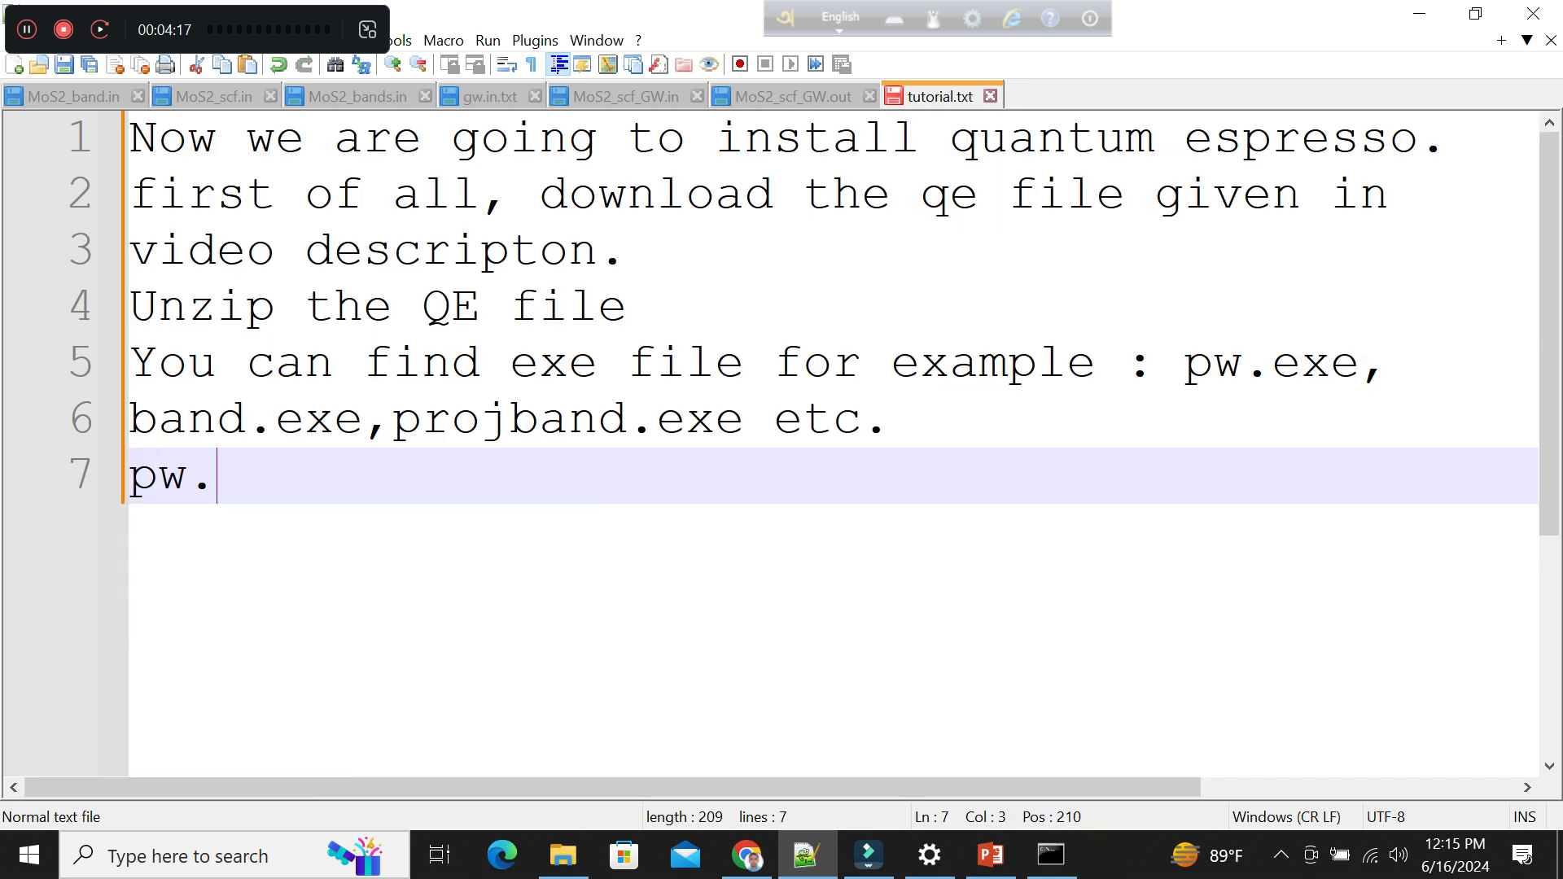
type("exe is not recognized as it is")
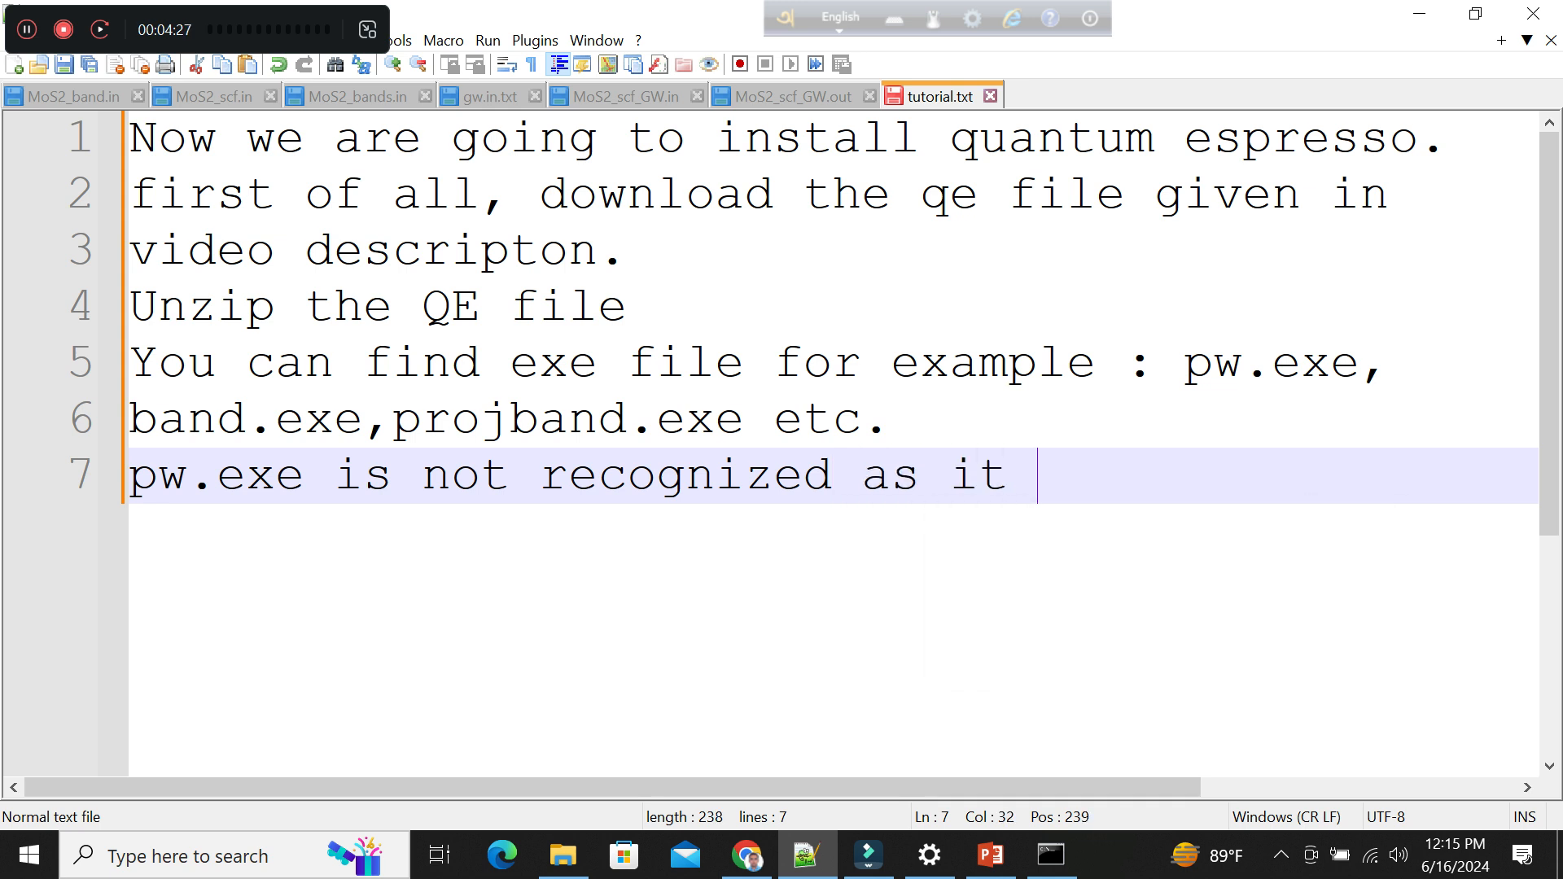
key("BackSpace")
key("BackSpace")
key("BackSpace")
key("BackSpace")
key("BackSpace")
type("the va")
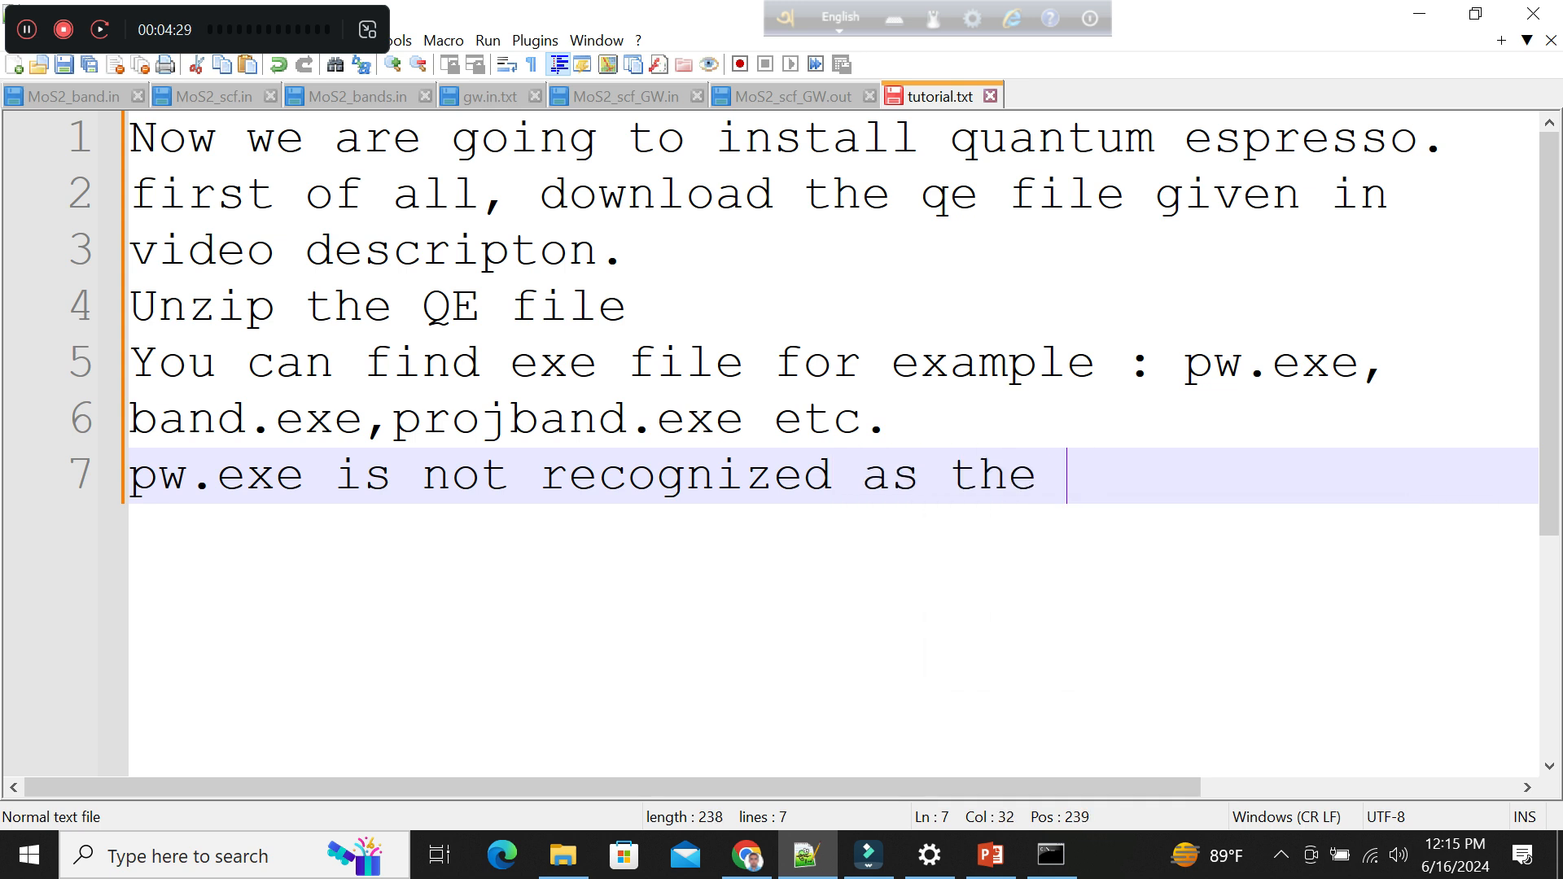
key("BackSpace")
key("BackSpace")
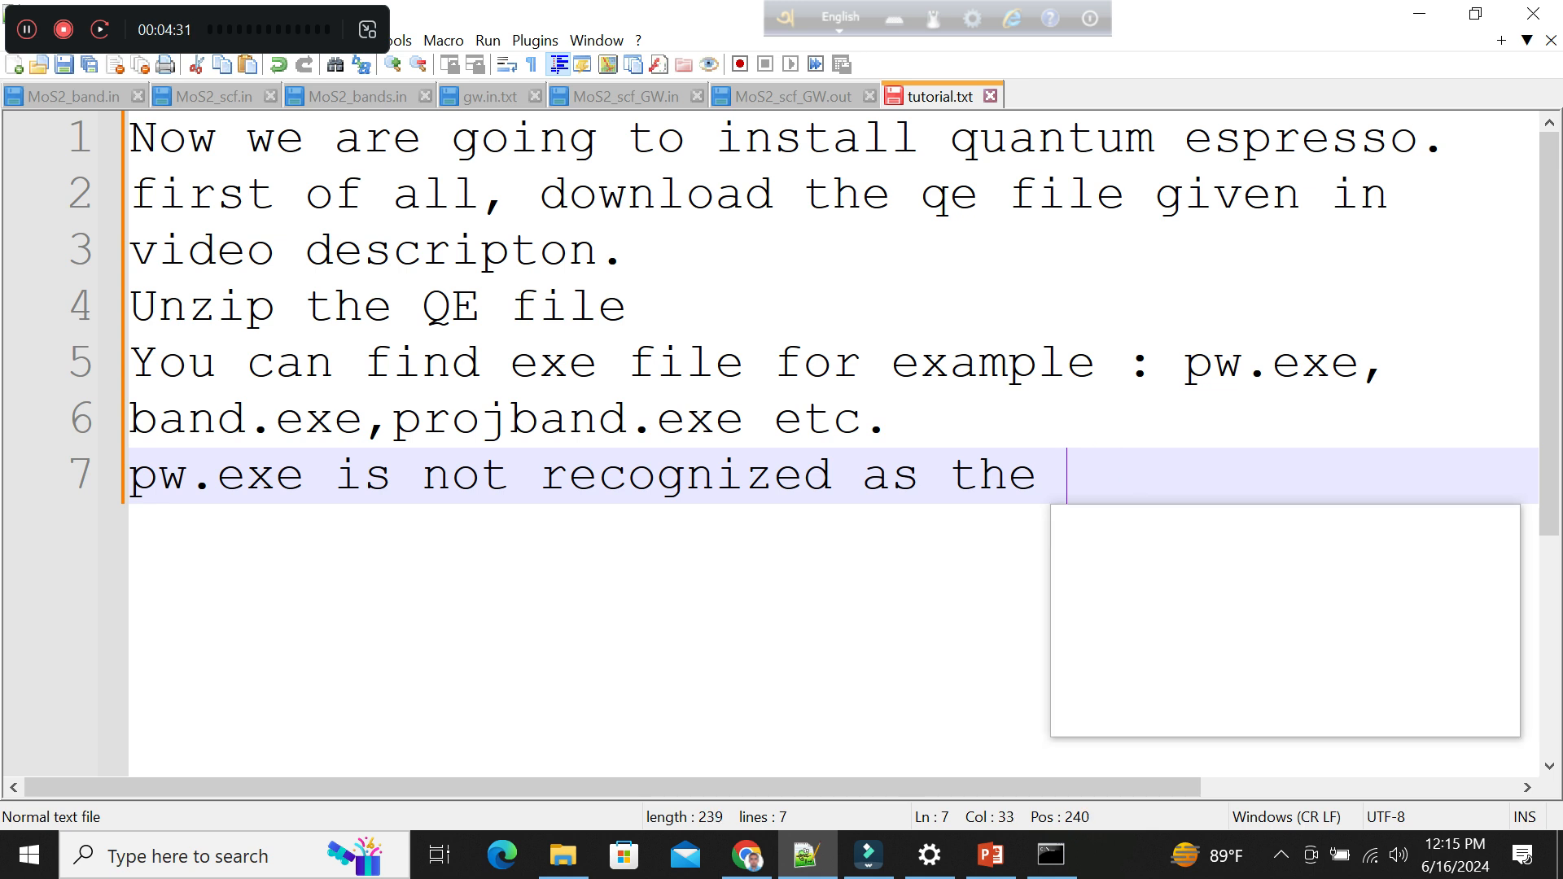
type("e")
key("Escape")
key("BackSpace")
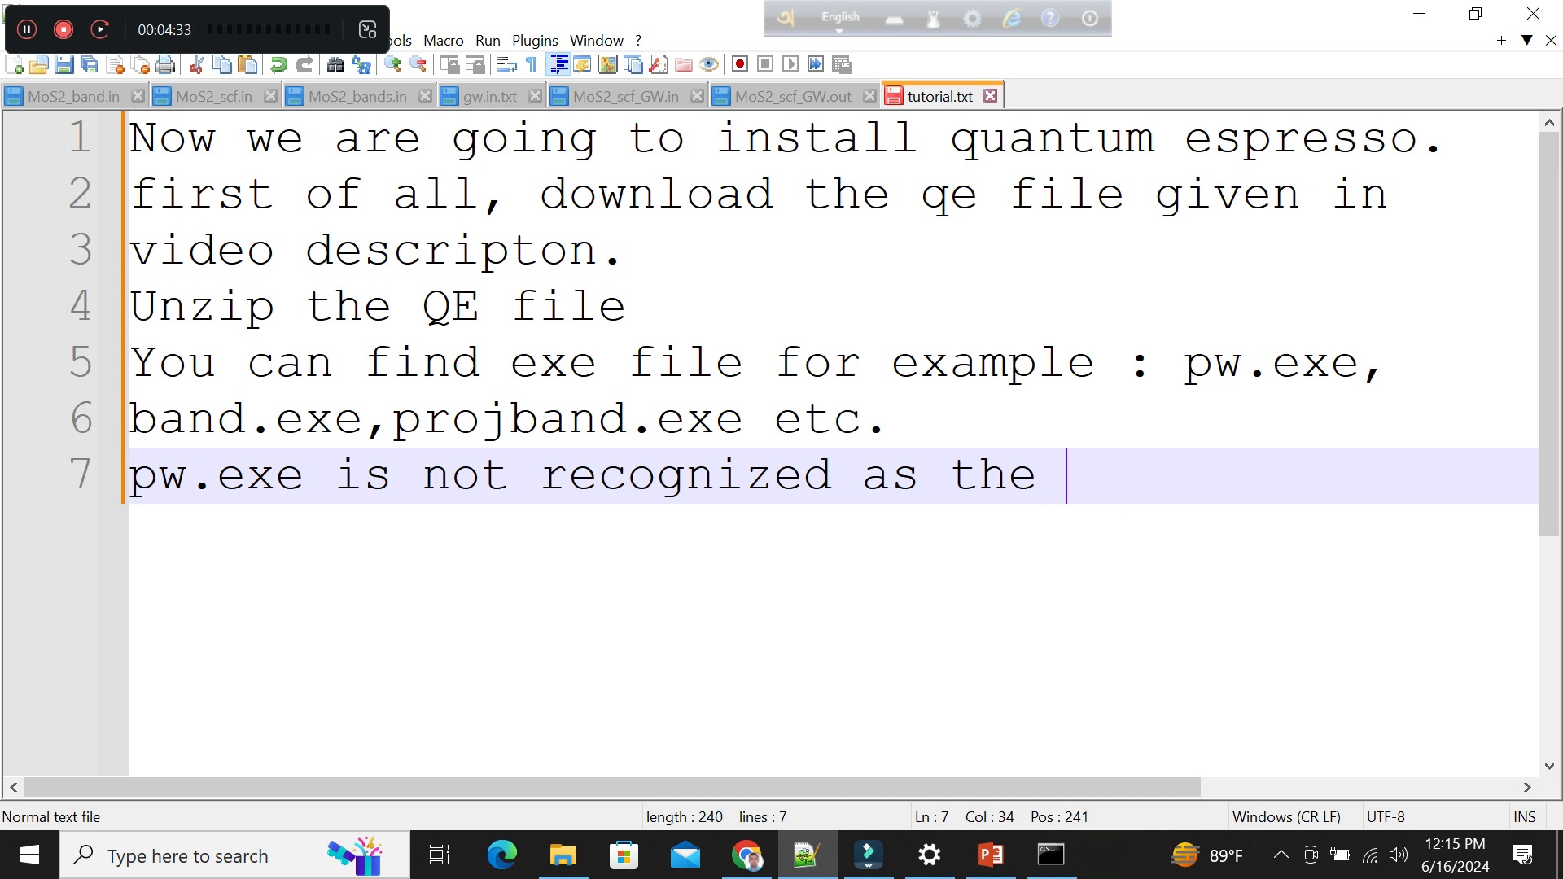
type("path is not")
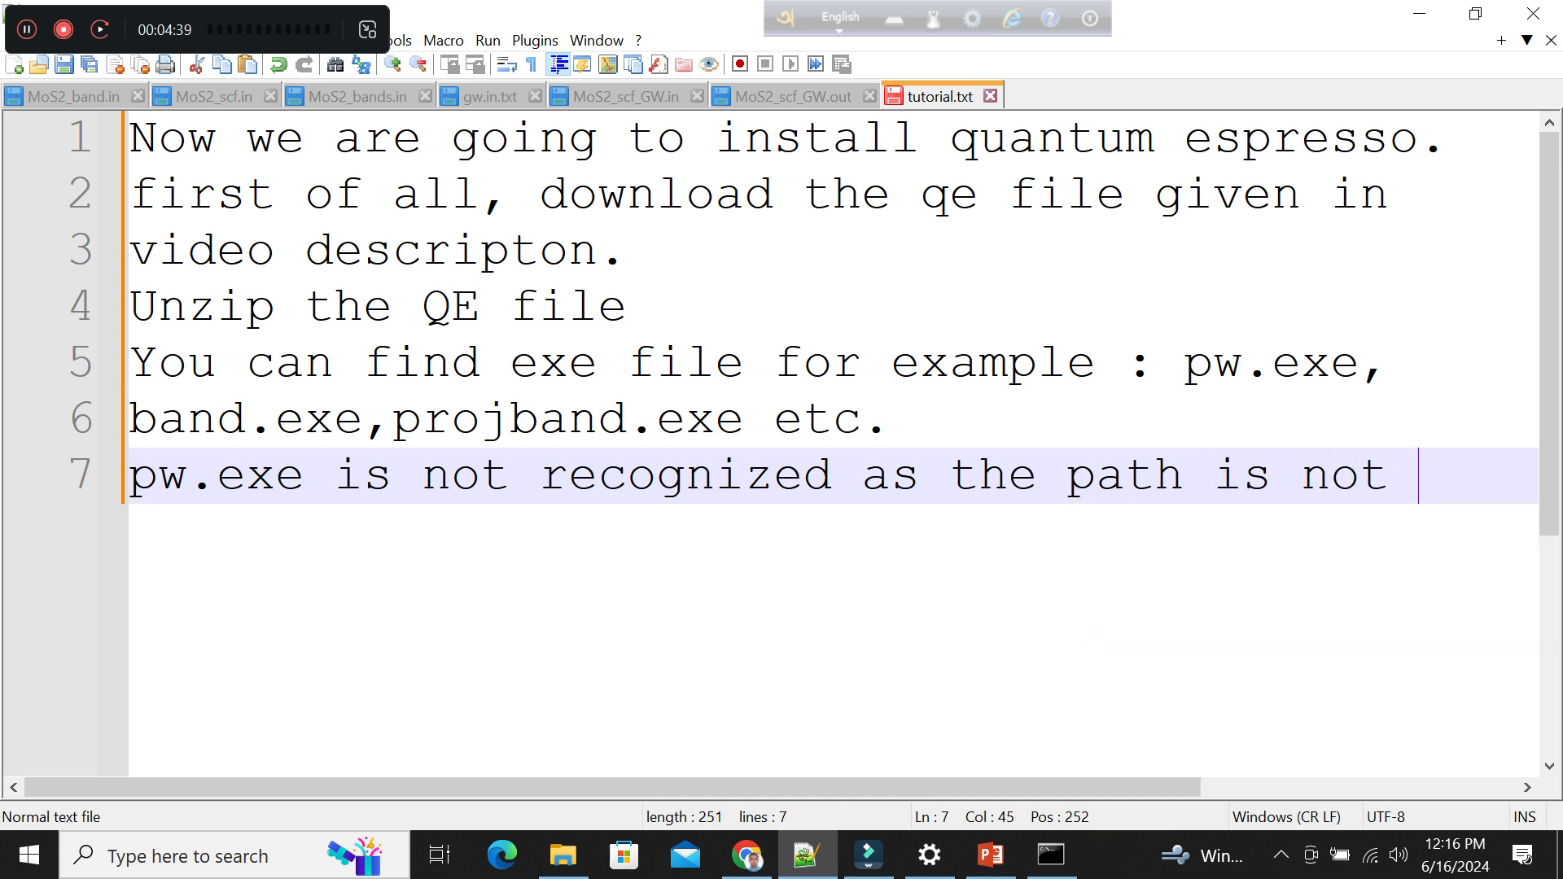
Continue the sentence on line 8 with "given to environment variable." and start a new line.
key("Return")
type("give")
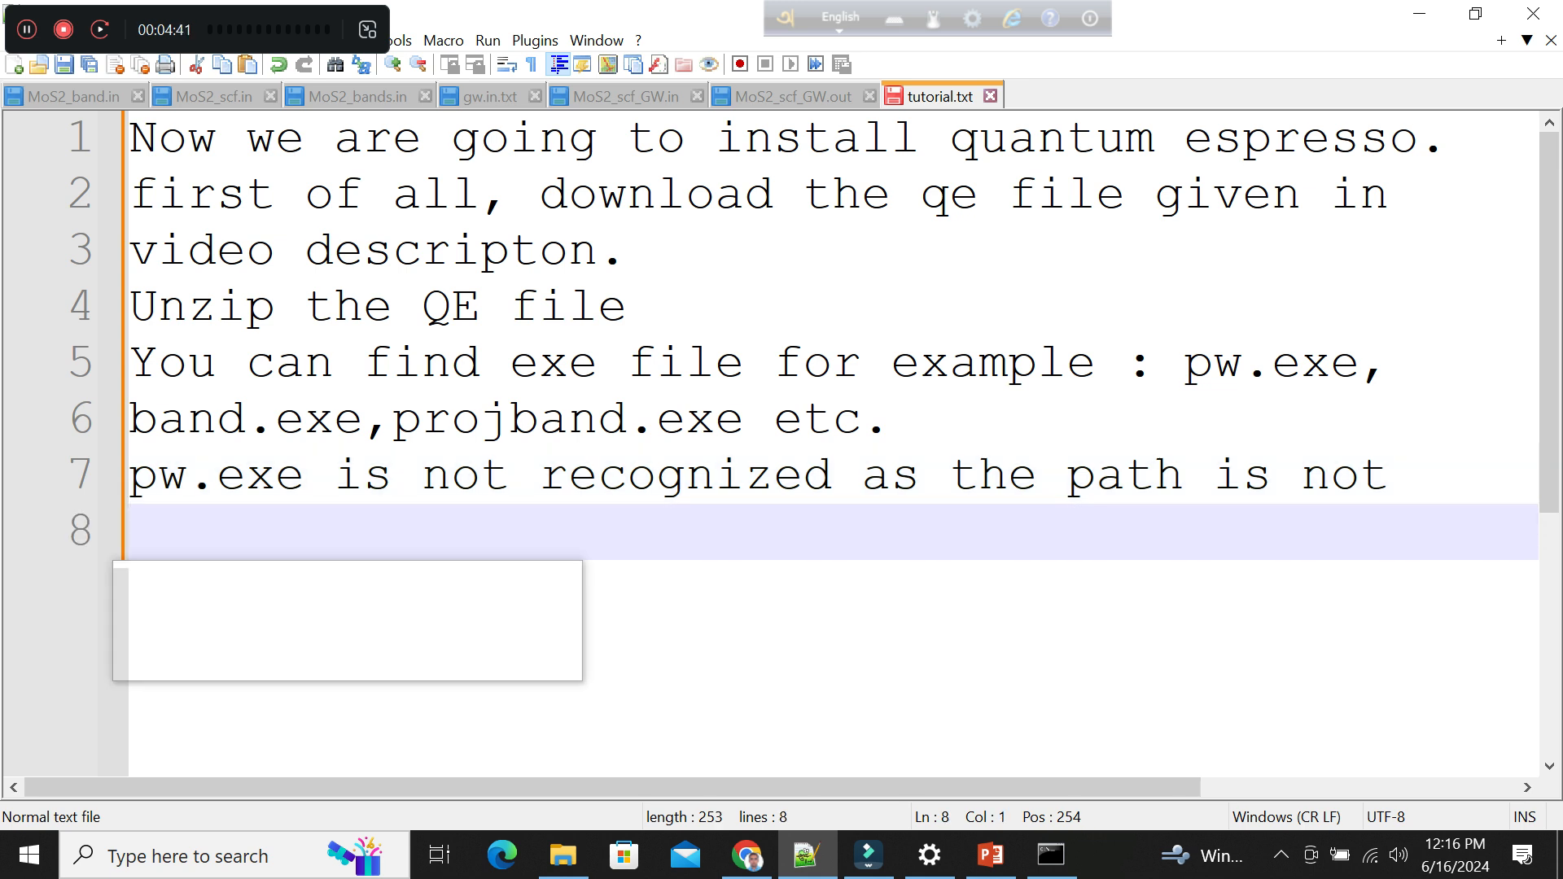
type("n to ")
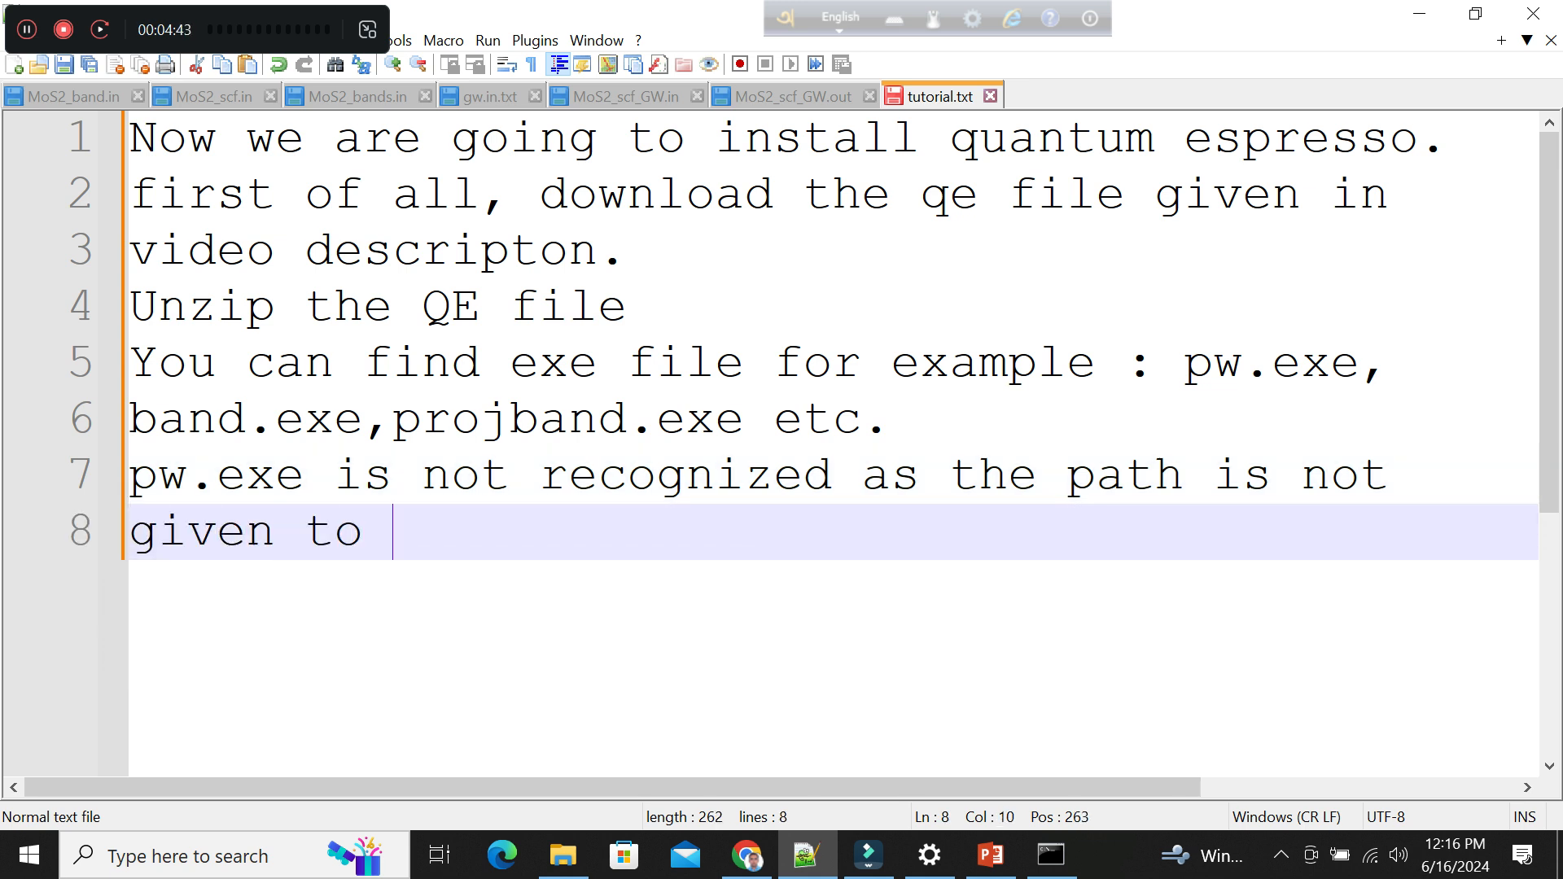
type("envi")
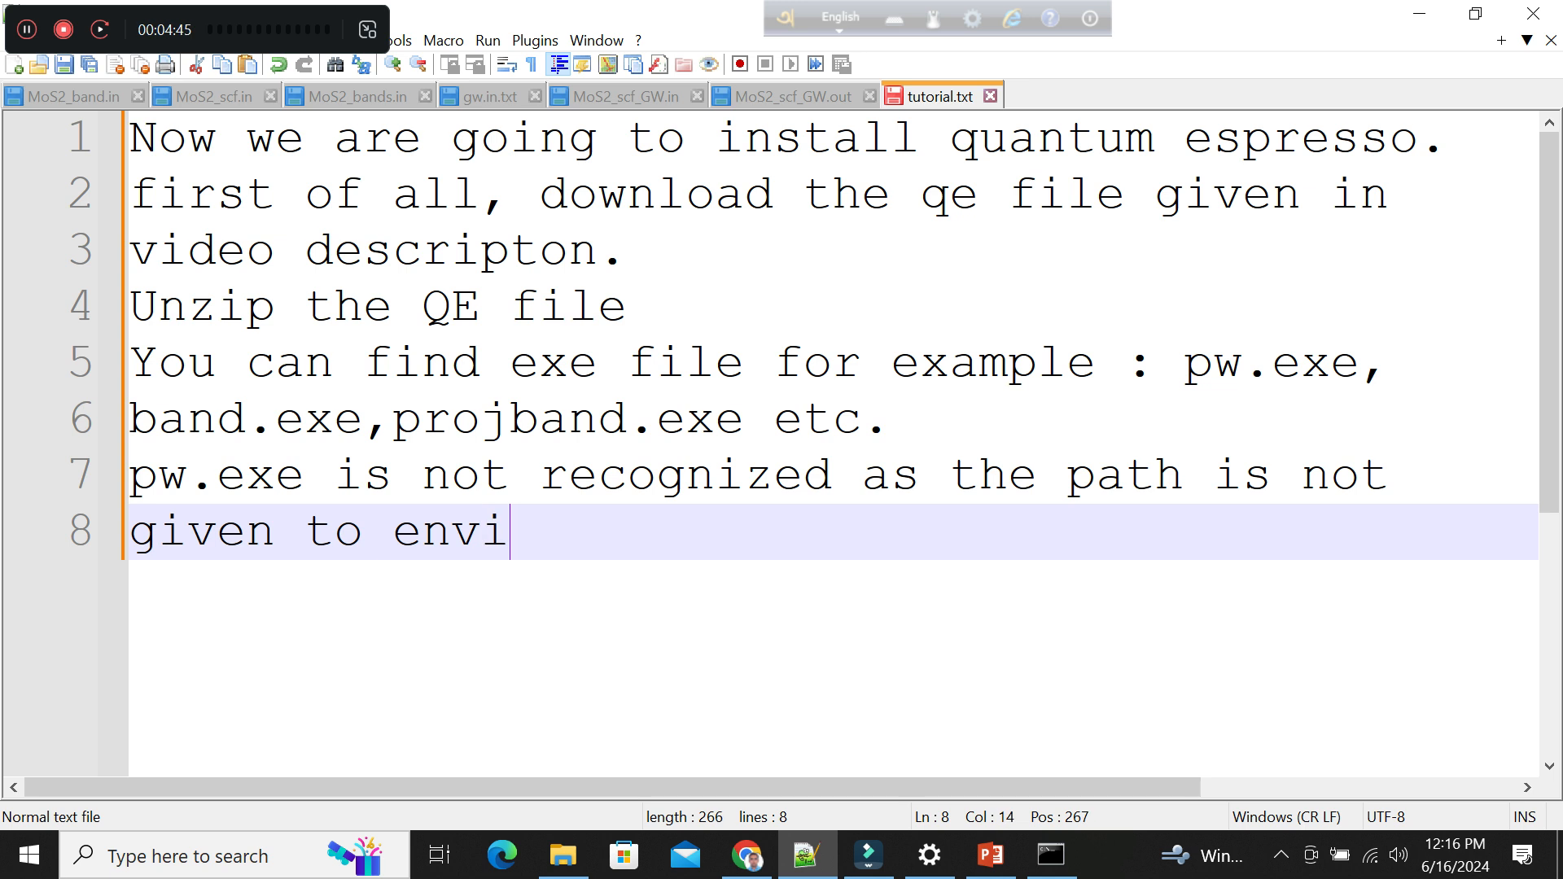
type("ronment varib")
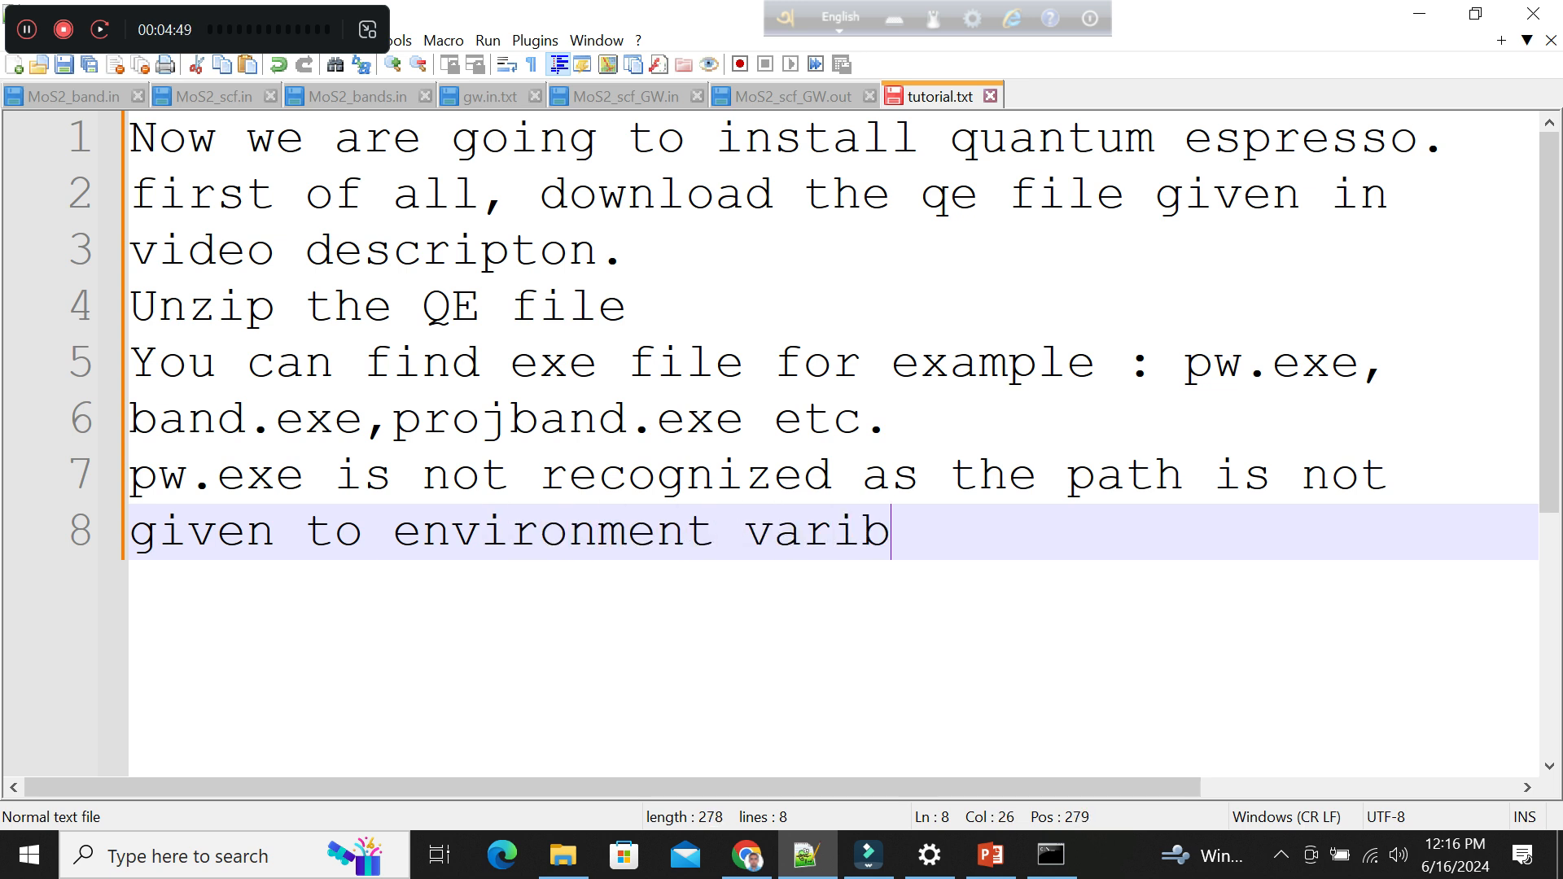
key("BackSpace")
type("able.")
key("Return")
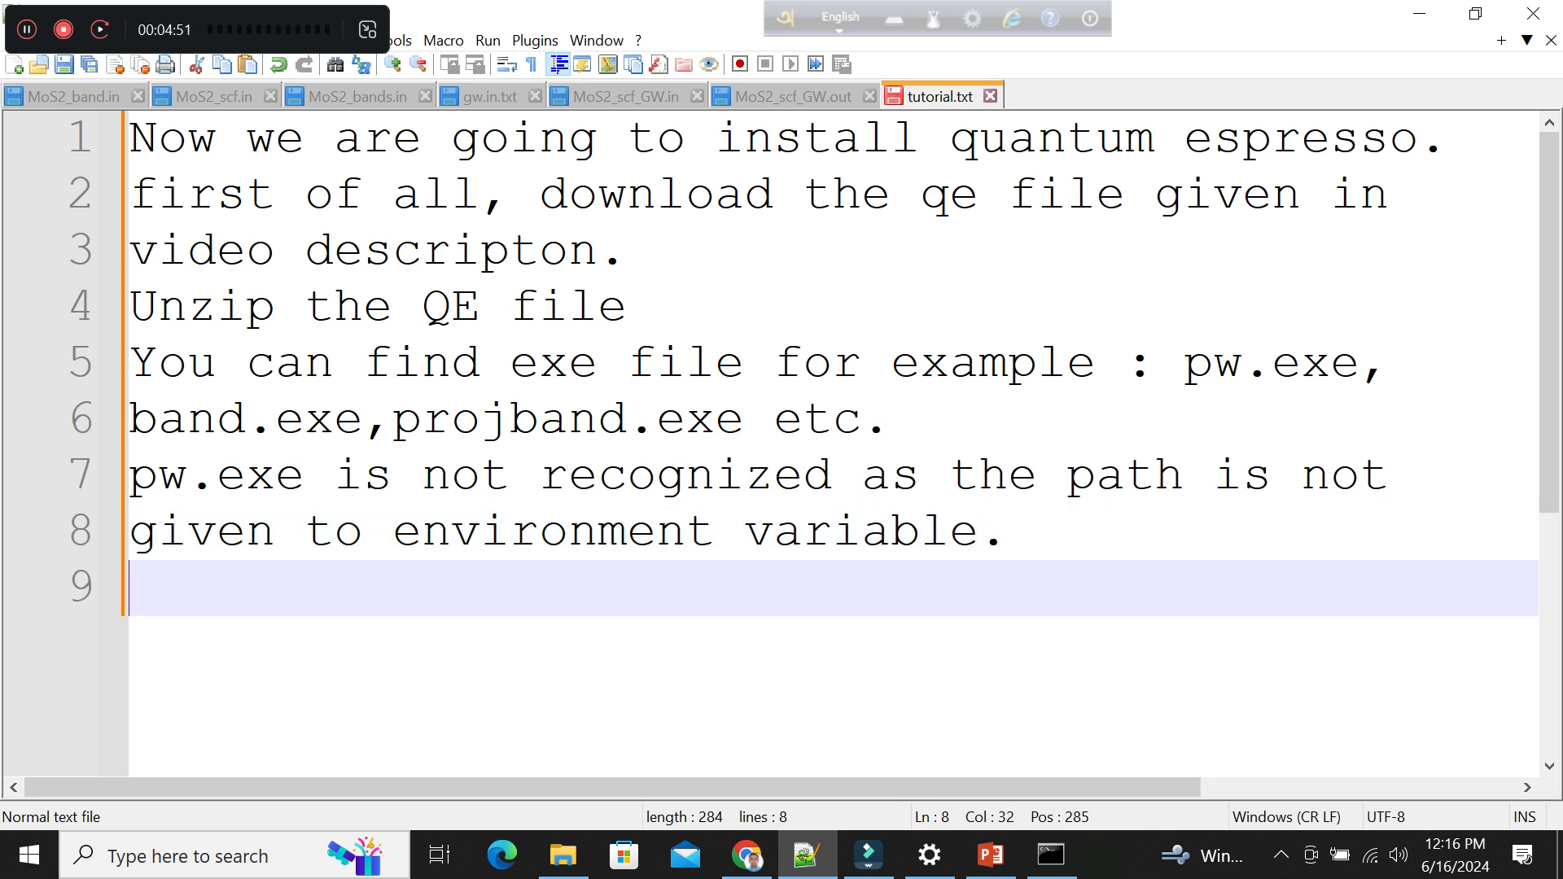
Write "To direct the path to environment variable" on line 9 of tutorial.txt.
type("E")
key("BackSpace")
type("To ")
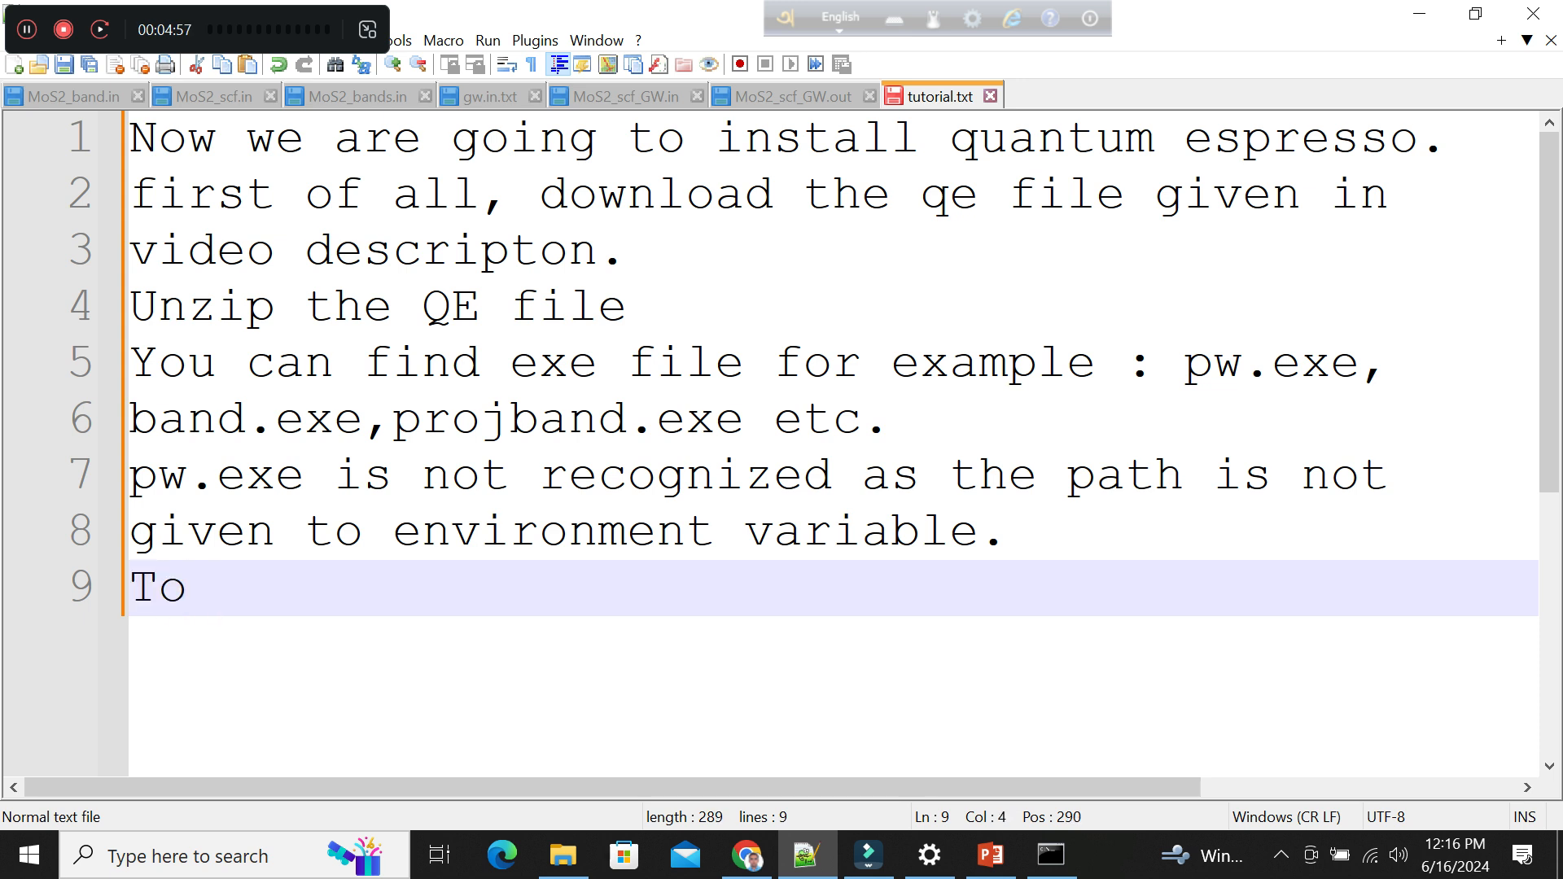
type("direct")
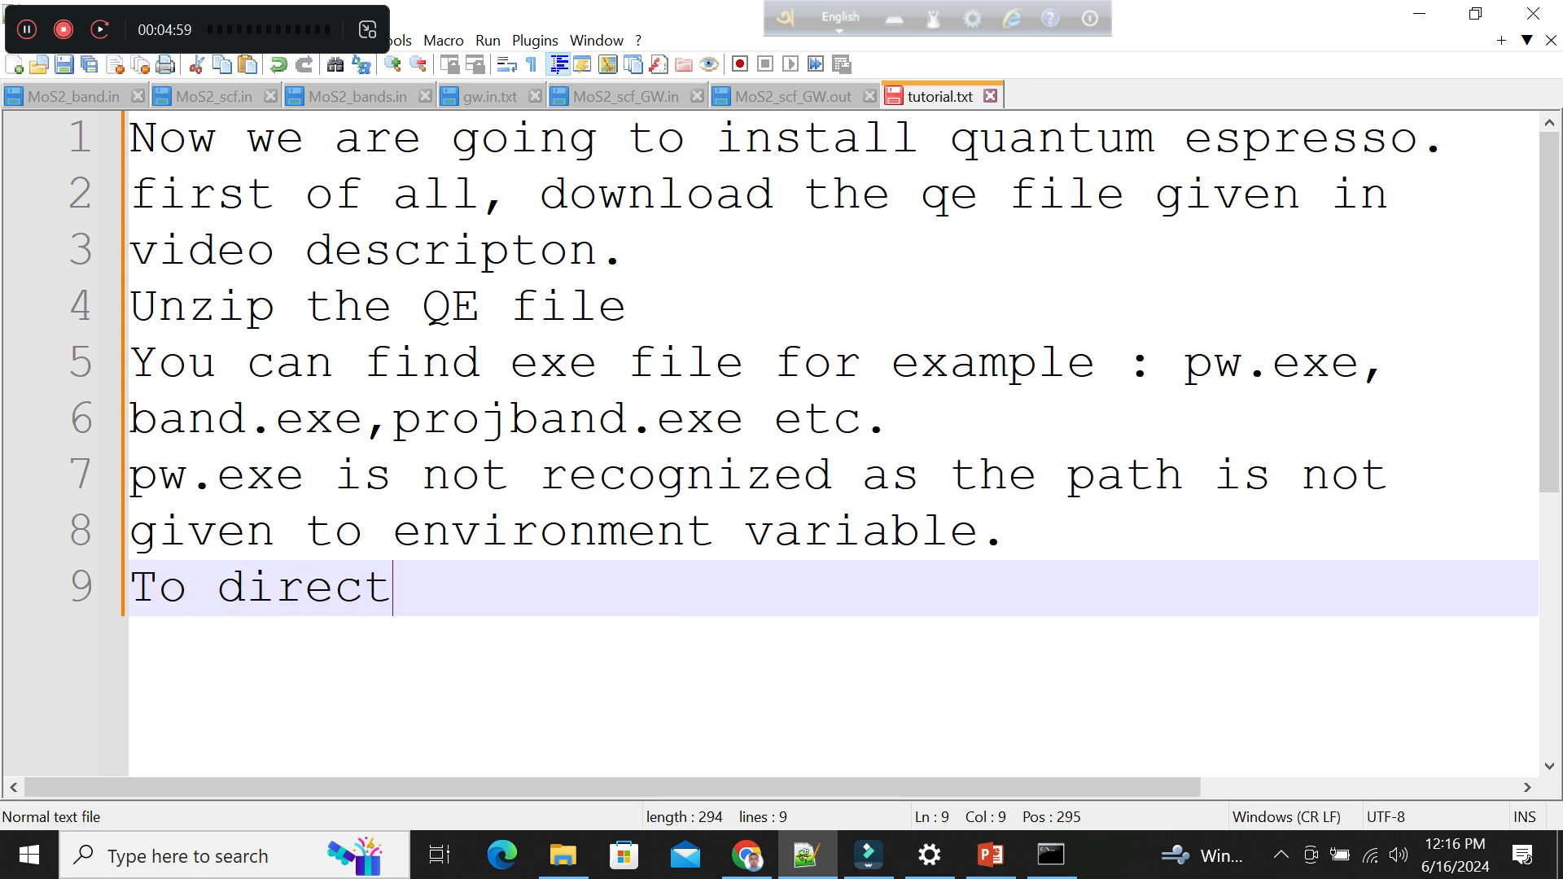
type(" the path to ")
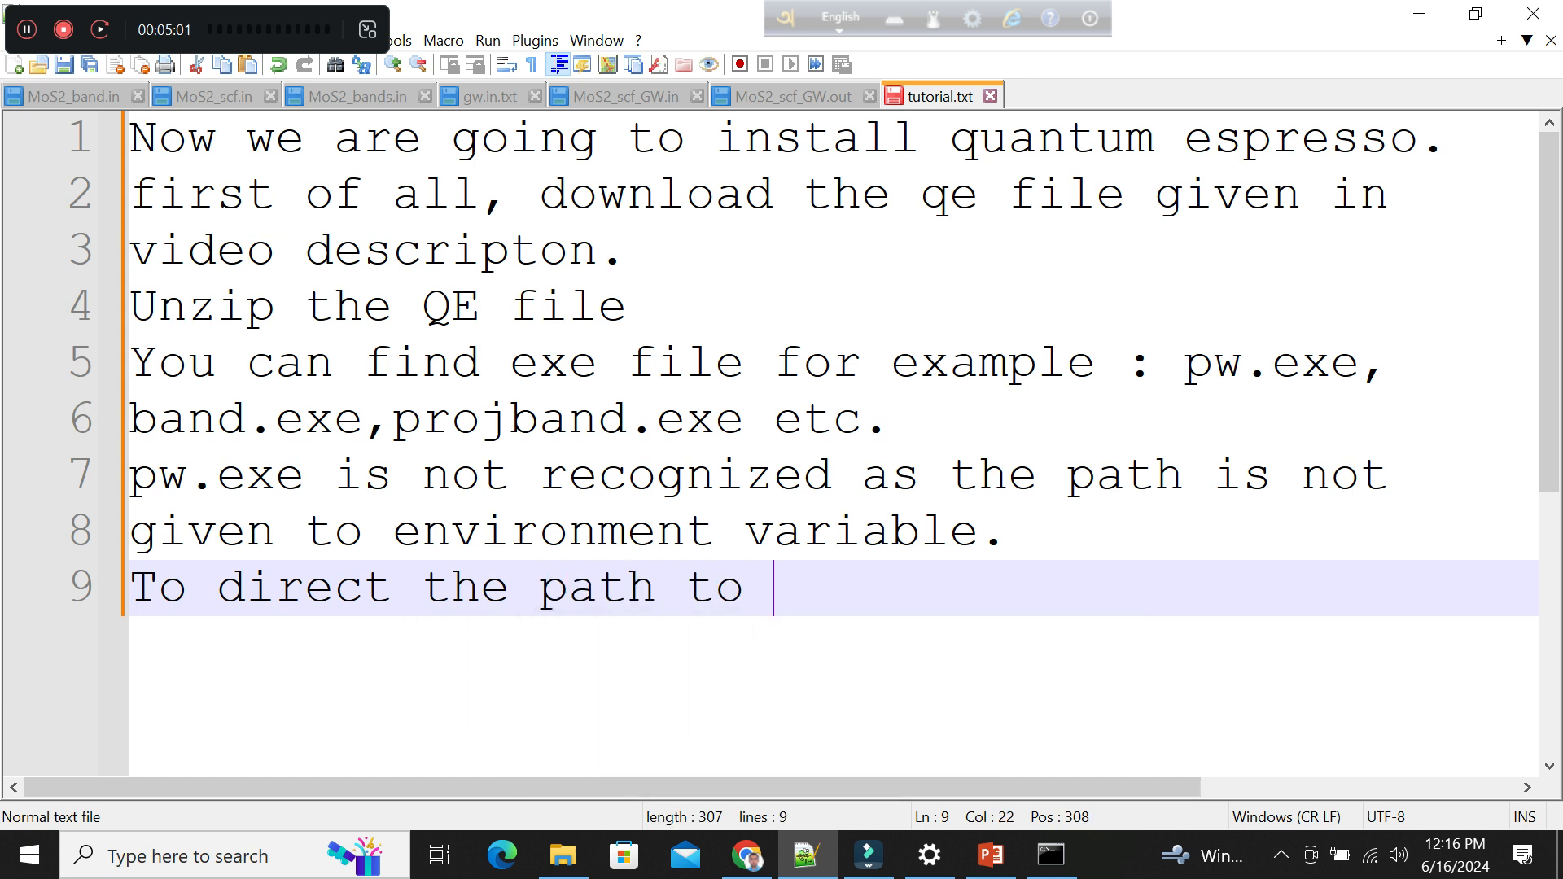
type("environme")
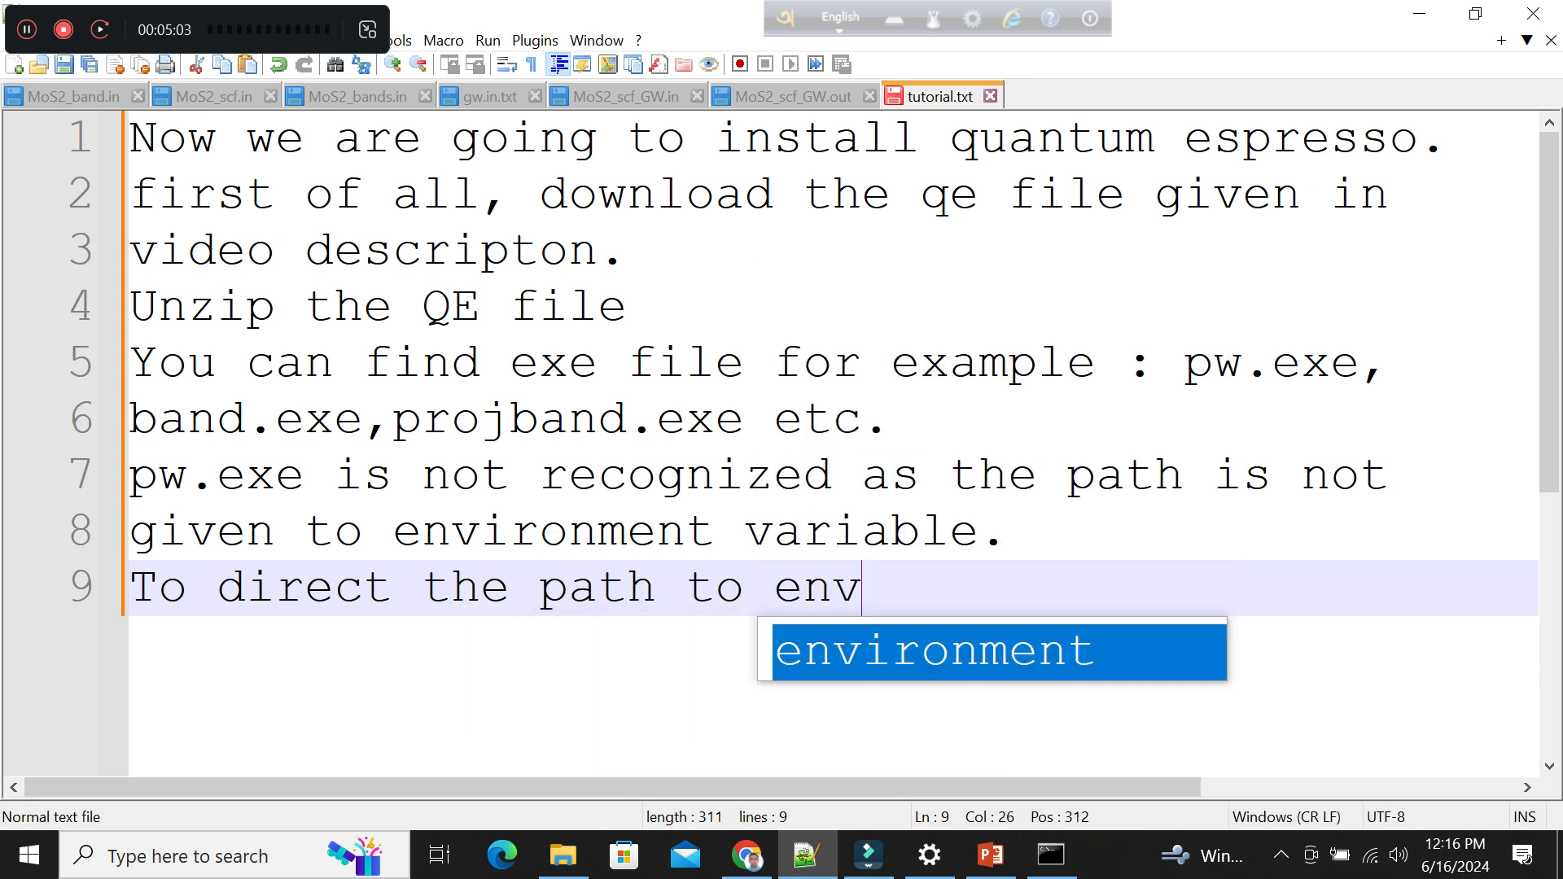
key("Return")
type("va")
key("BackSpace")
key("BackSpace")
type("variable")
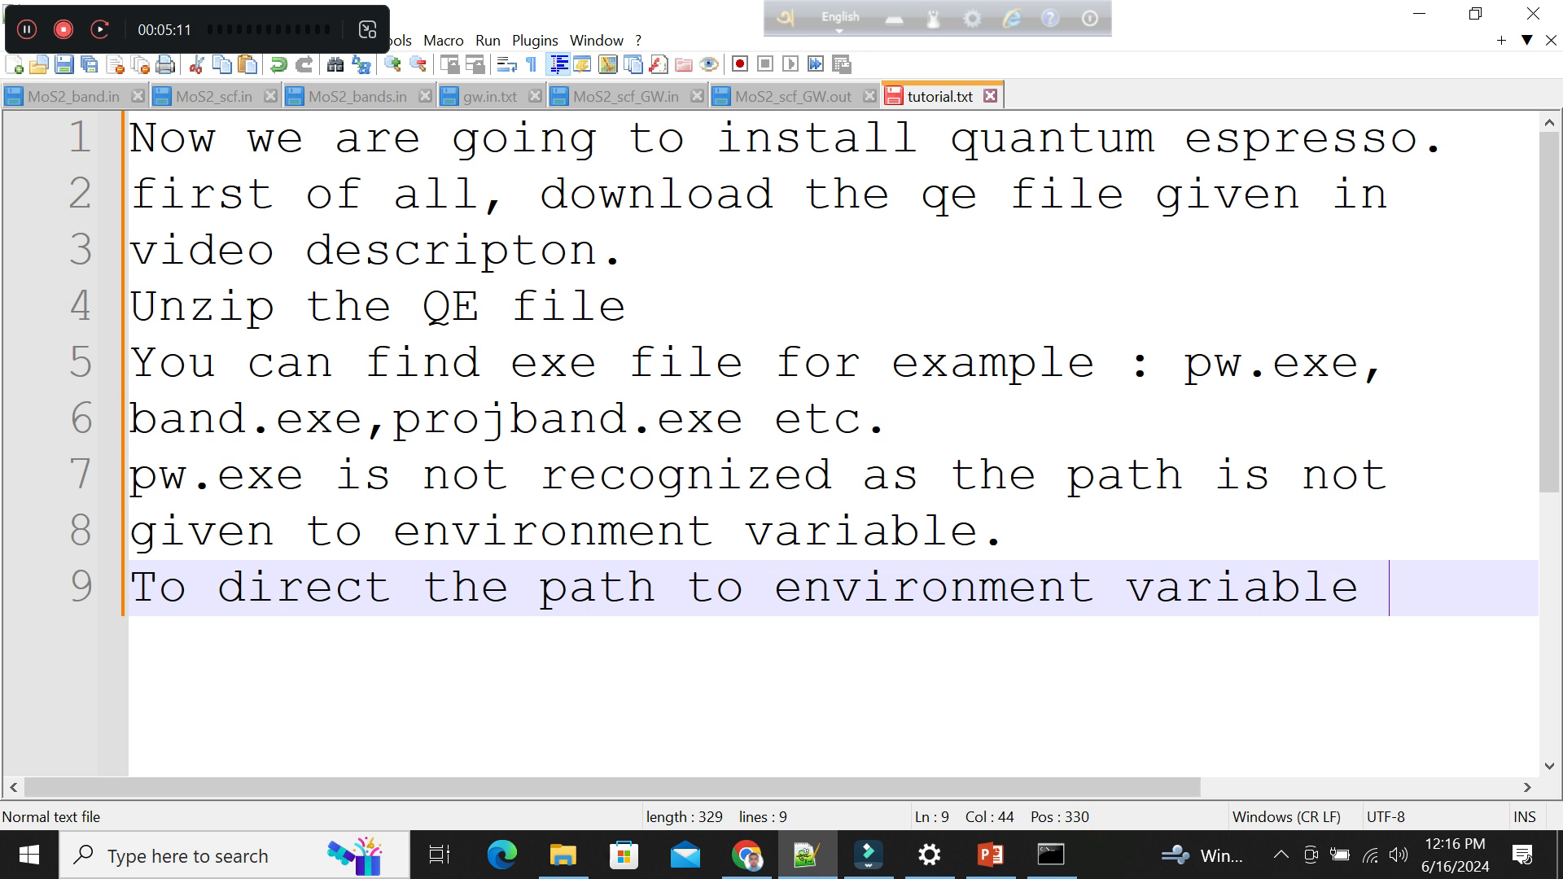
Add the instruction "Go to control panel." on line 10 of tutorial.txt.
key("Return")
type("to")
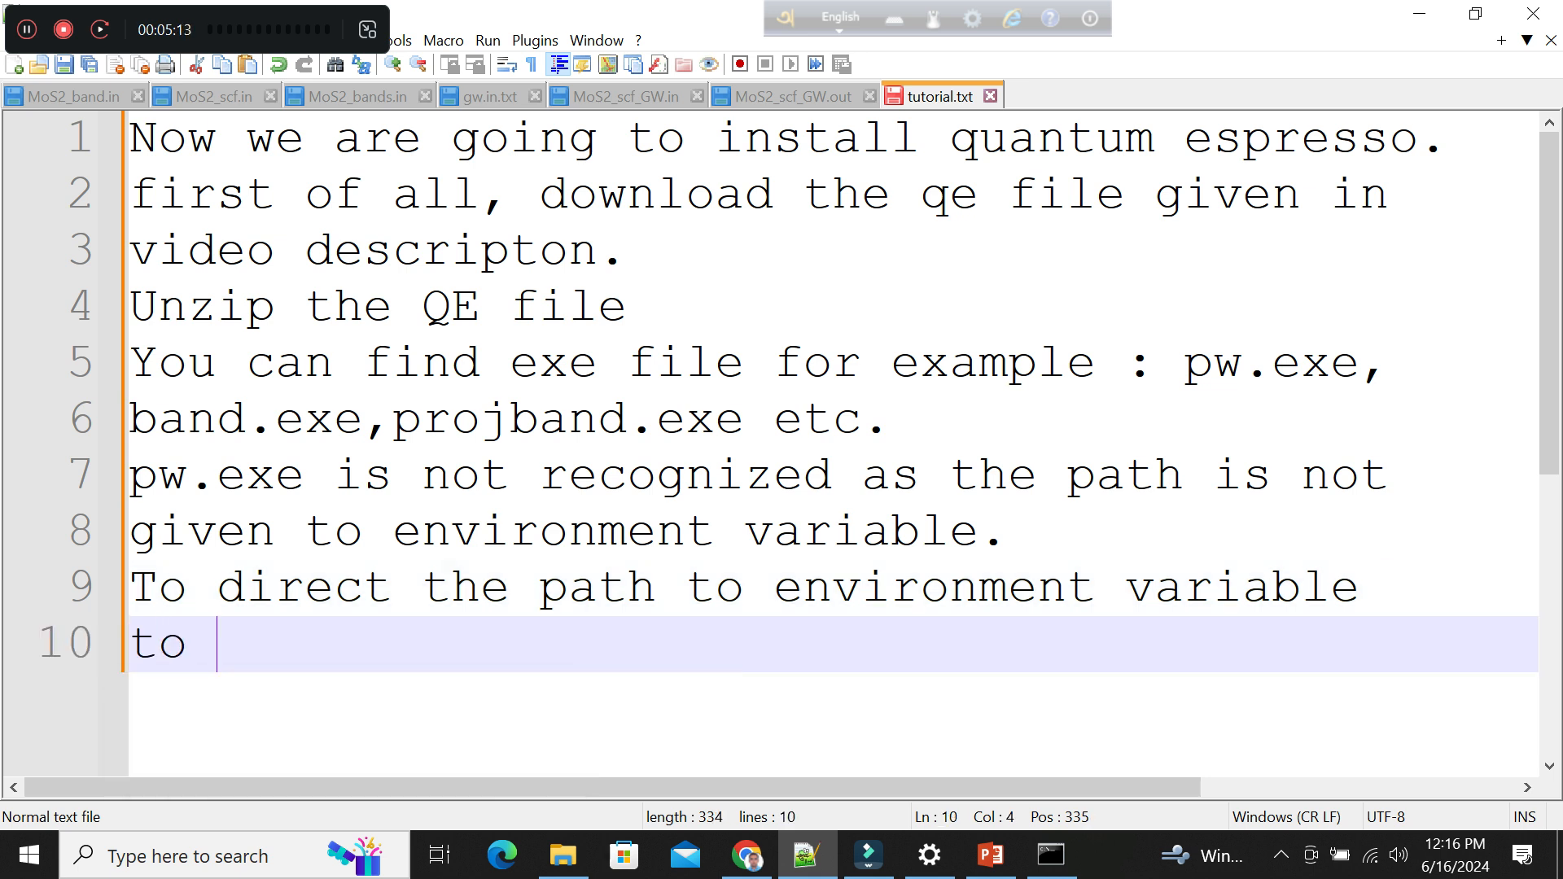
key("BackSpace")
key("BackSpace")
key("BackSpace")
type("Go to contro")
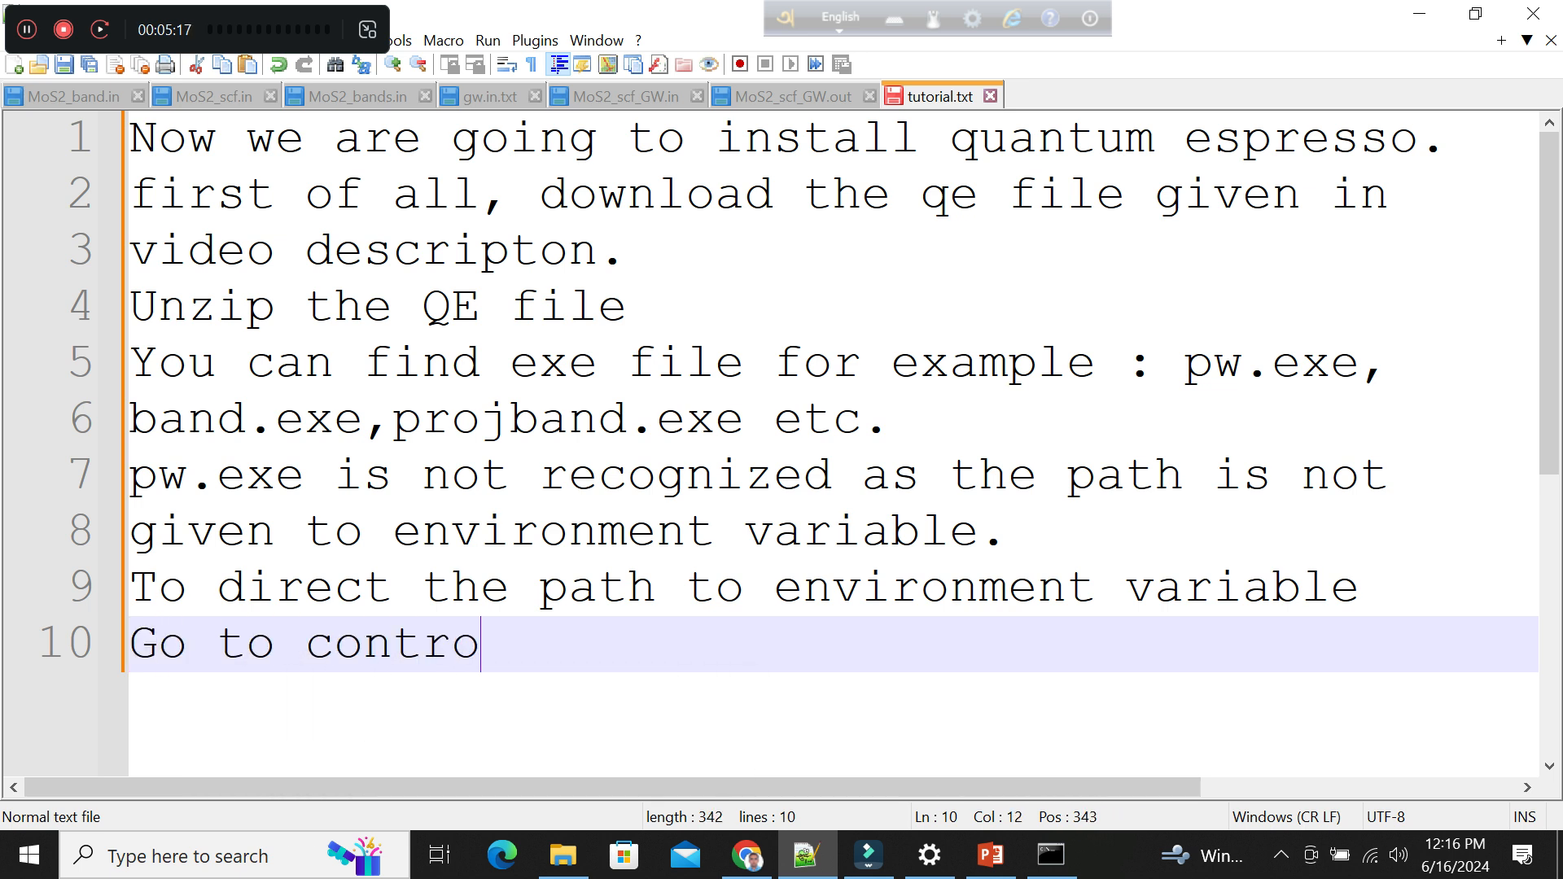
type("l pan")
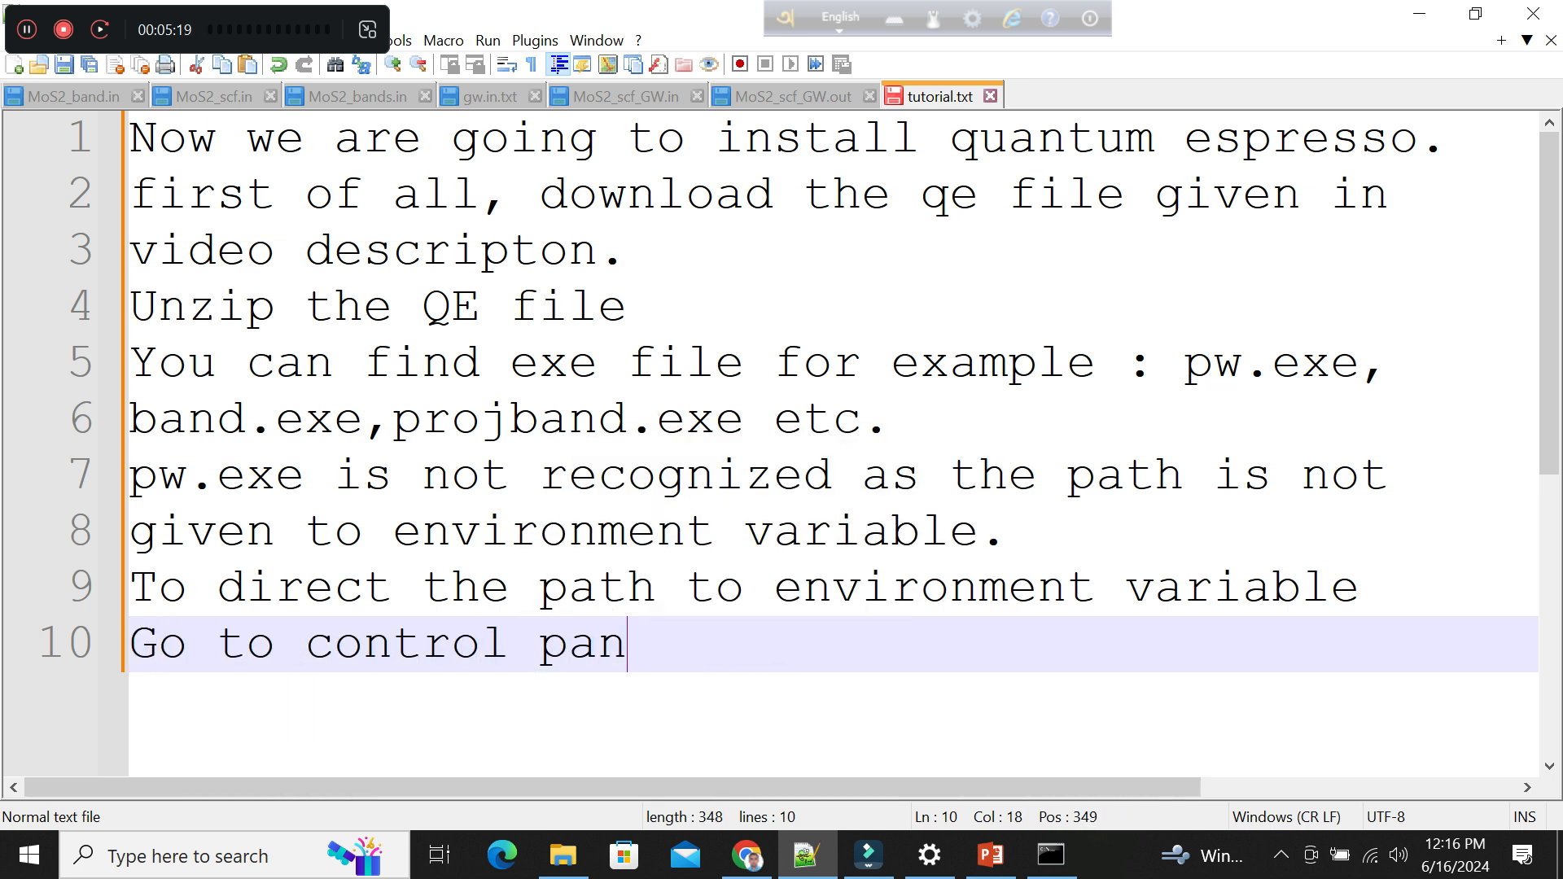
type("al .")
Switch to Control Panel and, through the advanced system settings' environment variables, open the system variable Path for editing.
left_click(195, 855)
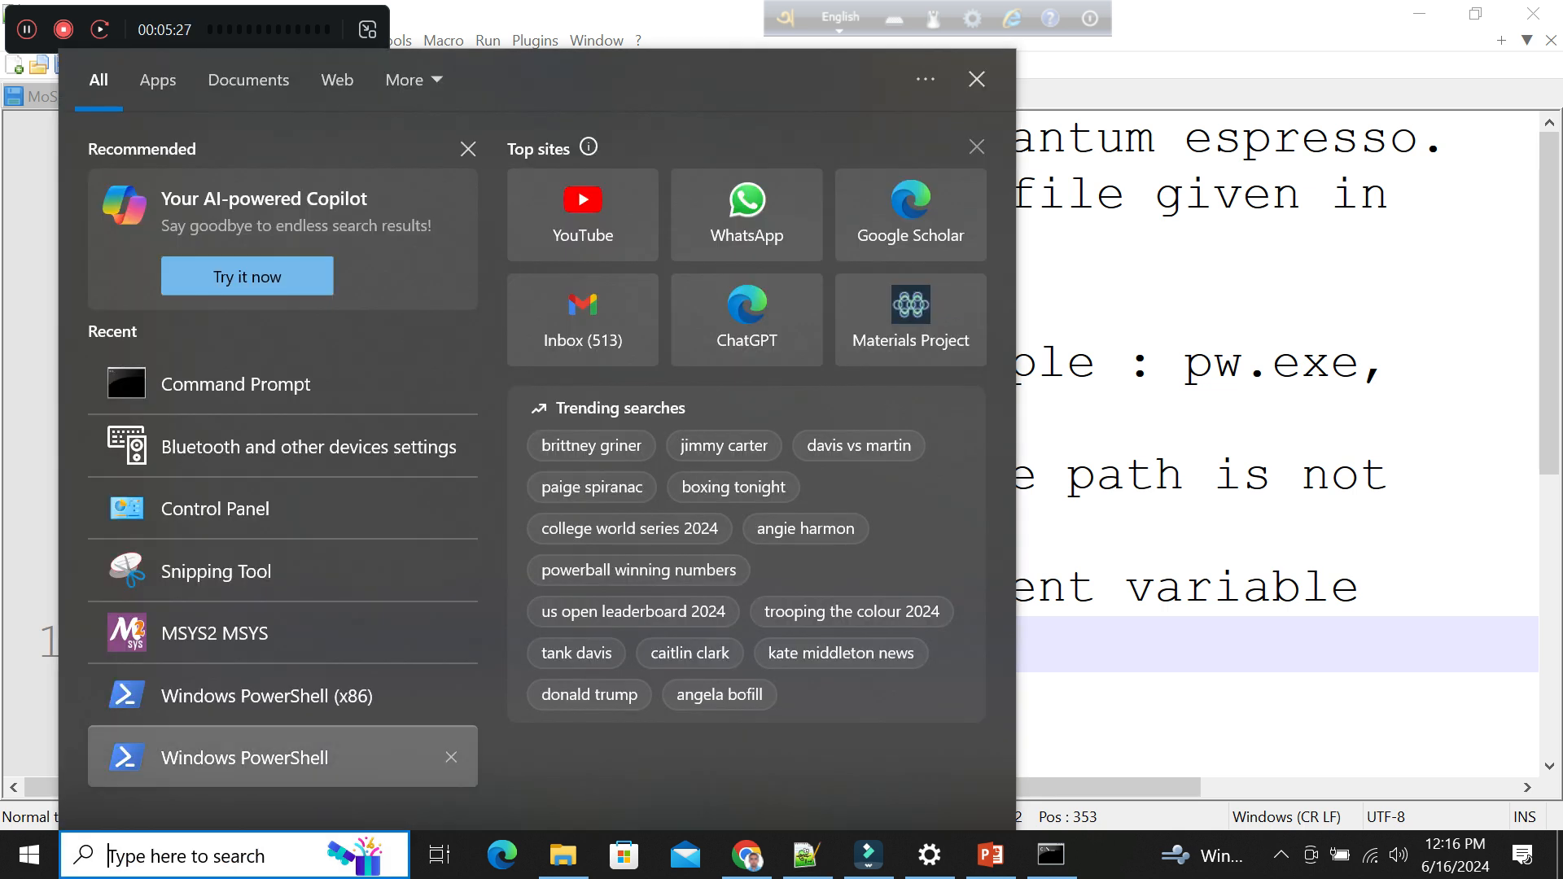
left_click(215, 508)
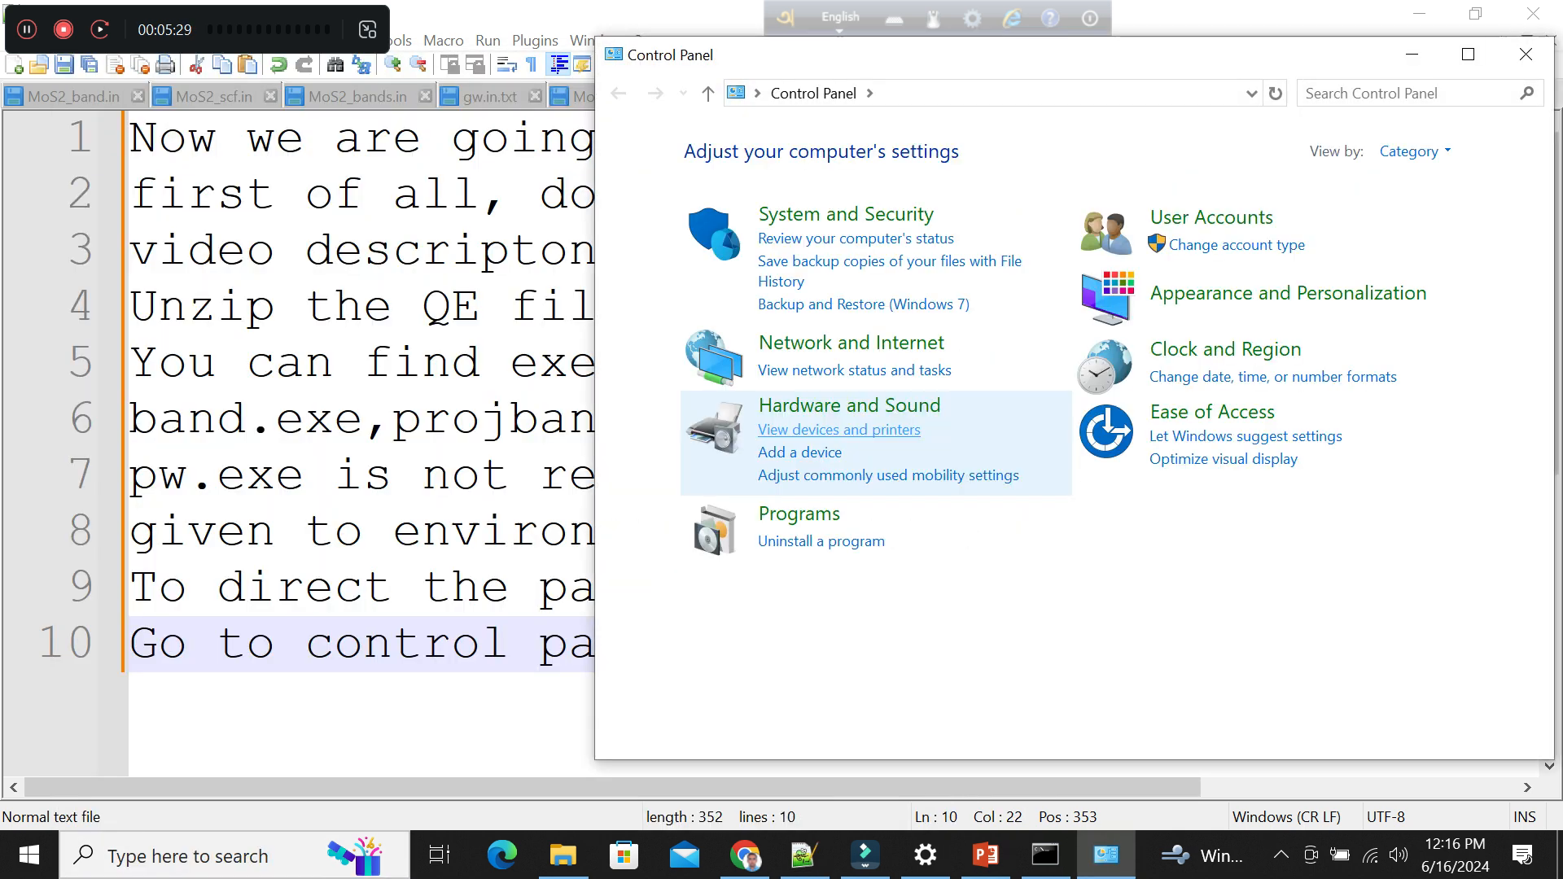
left_click(847, 219)
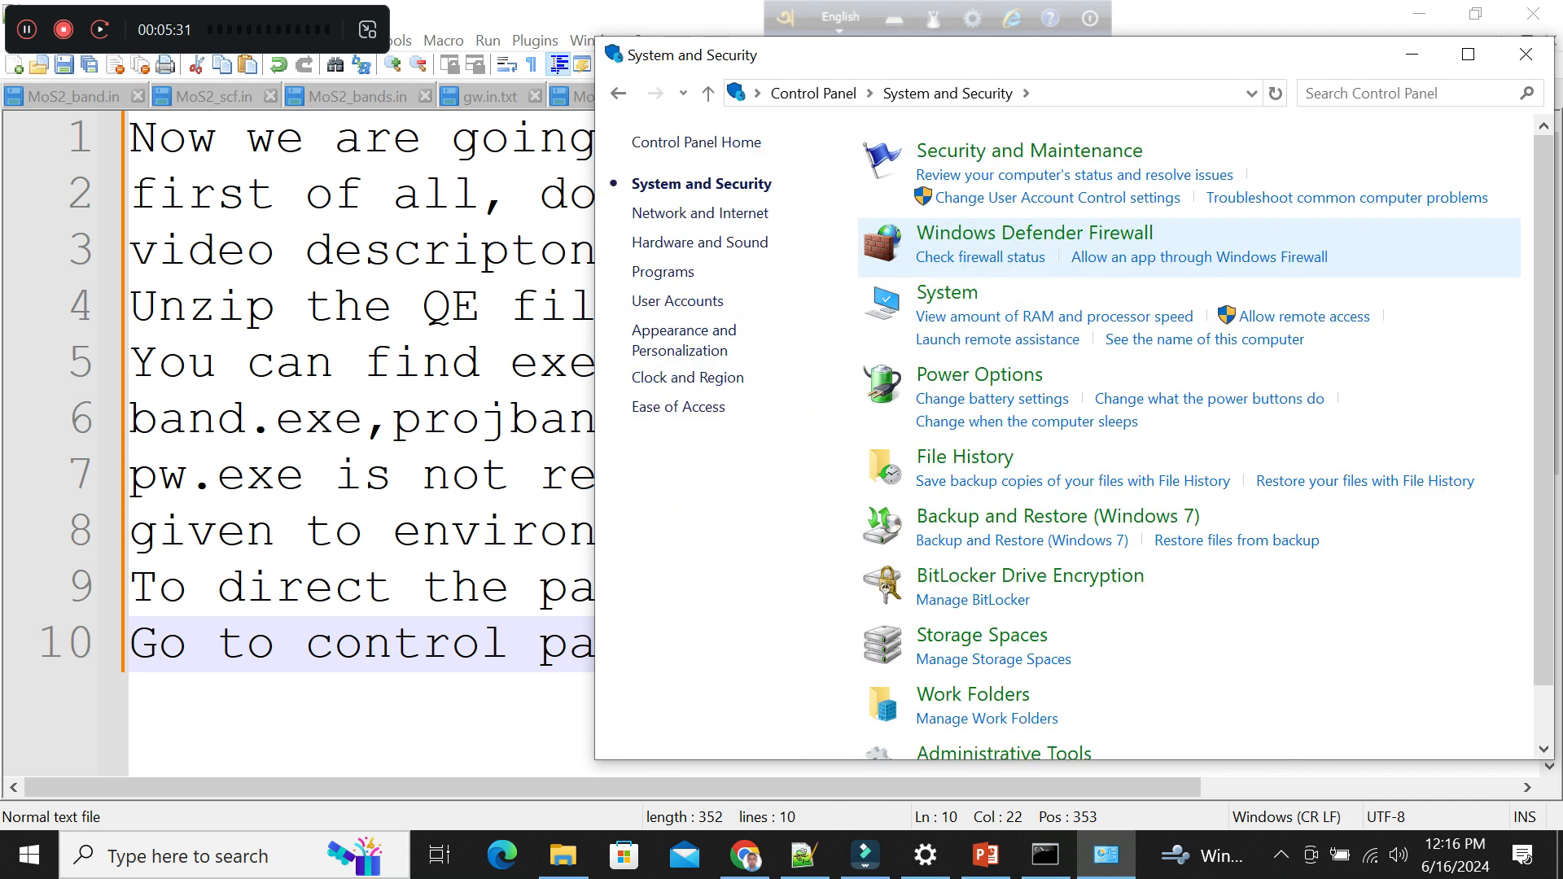
left_click(947, 293)
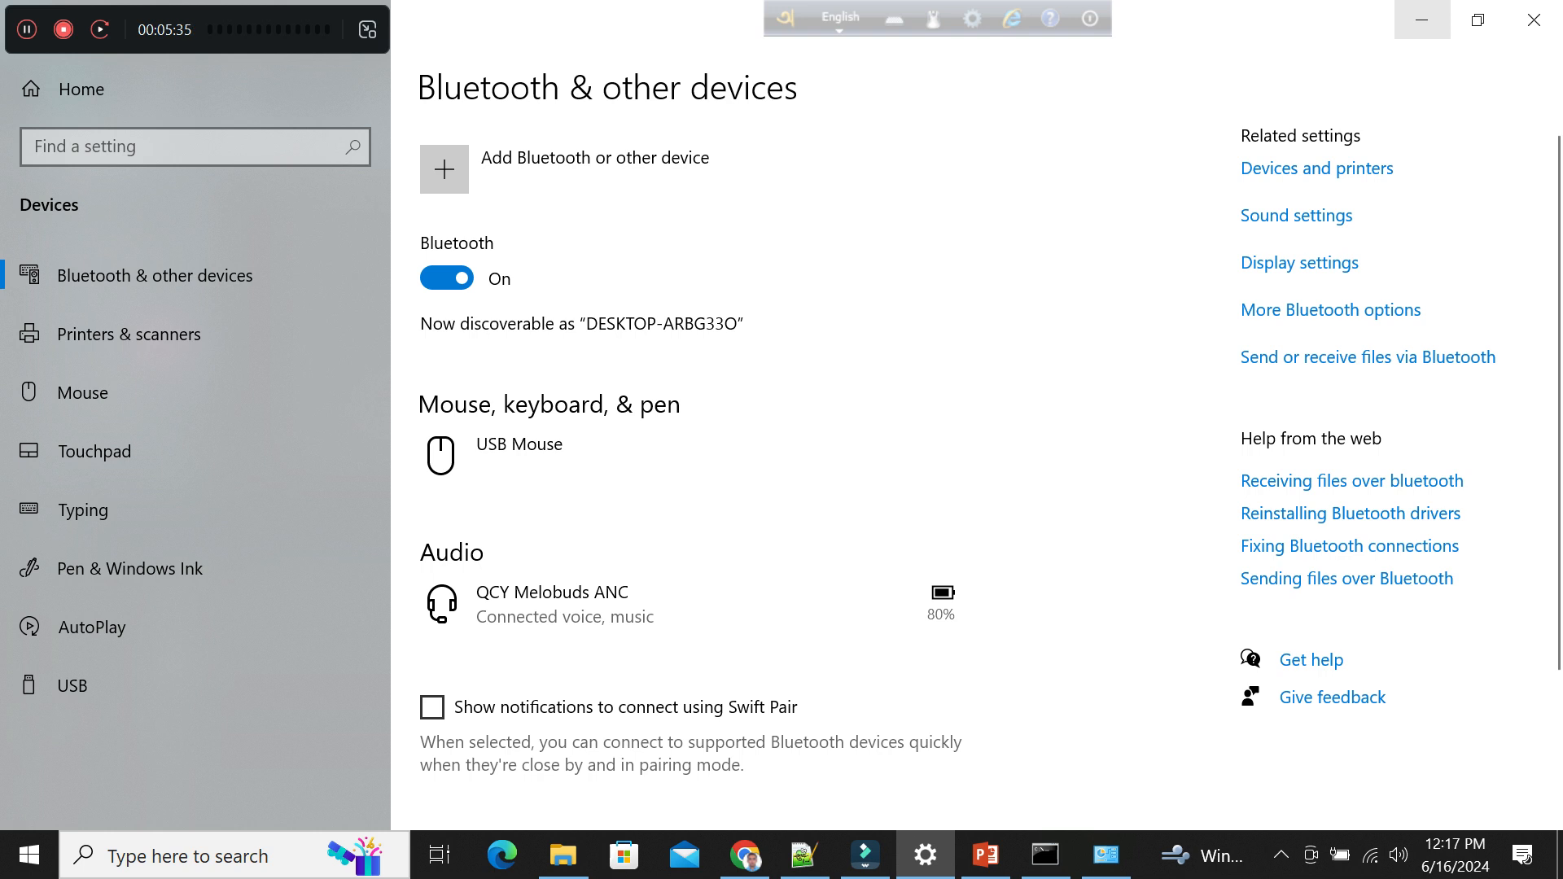
left_click(1337, 357)
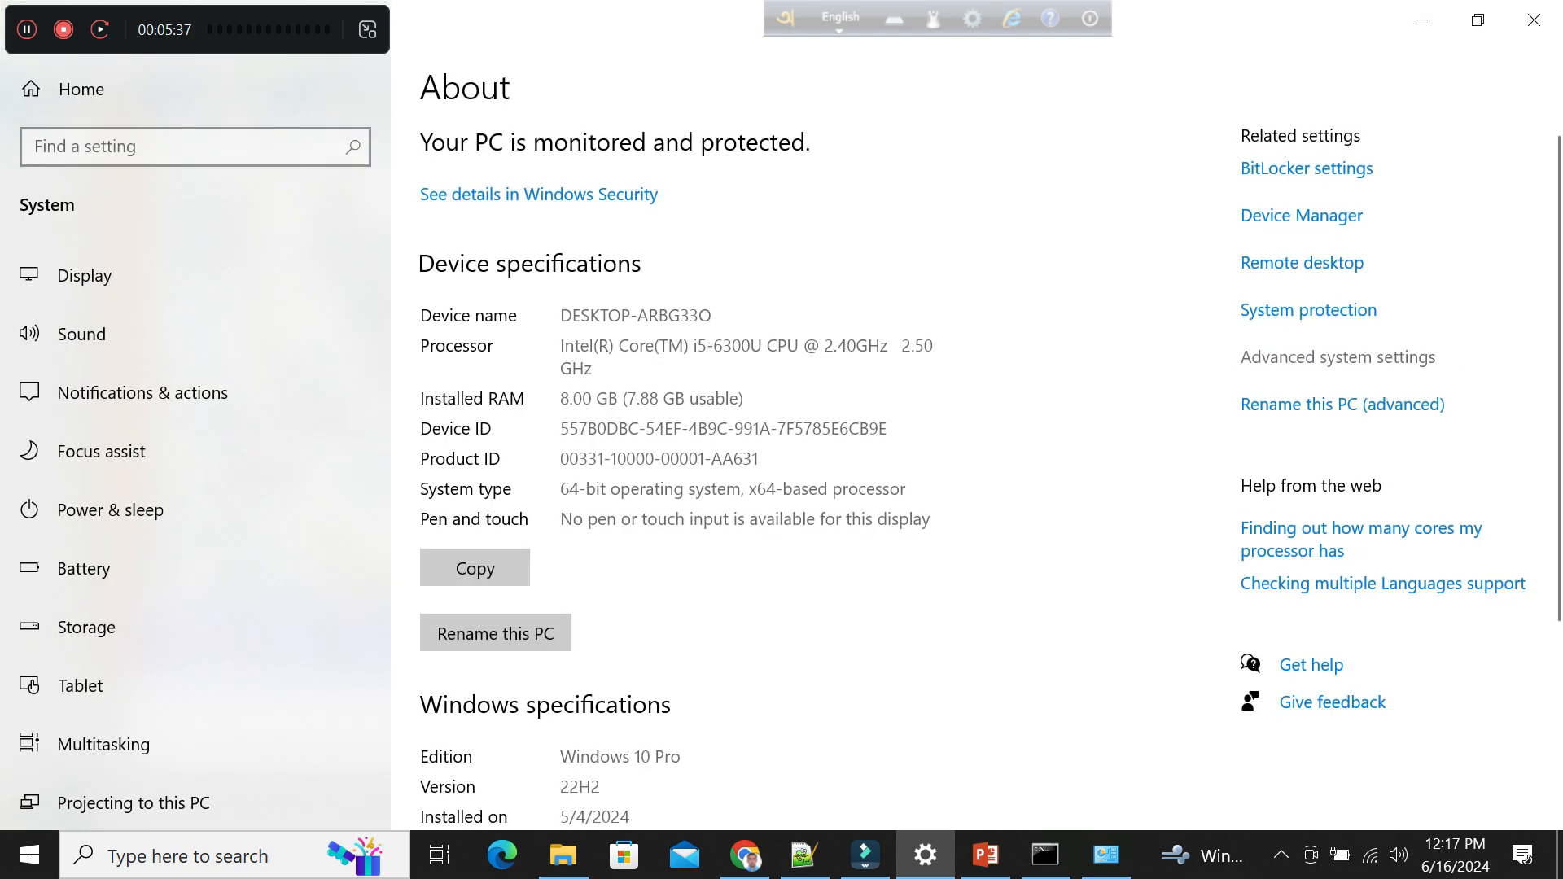
left_click(450, 540)
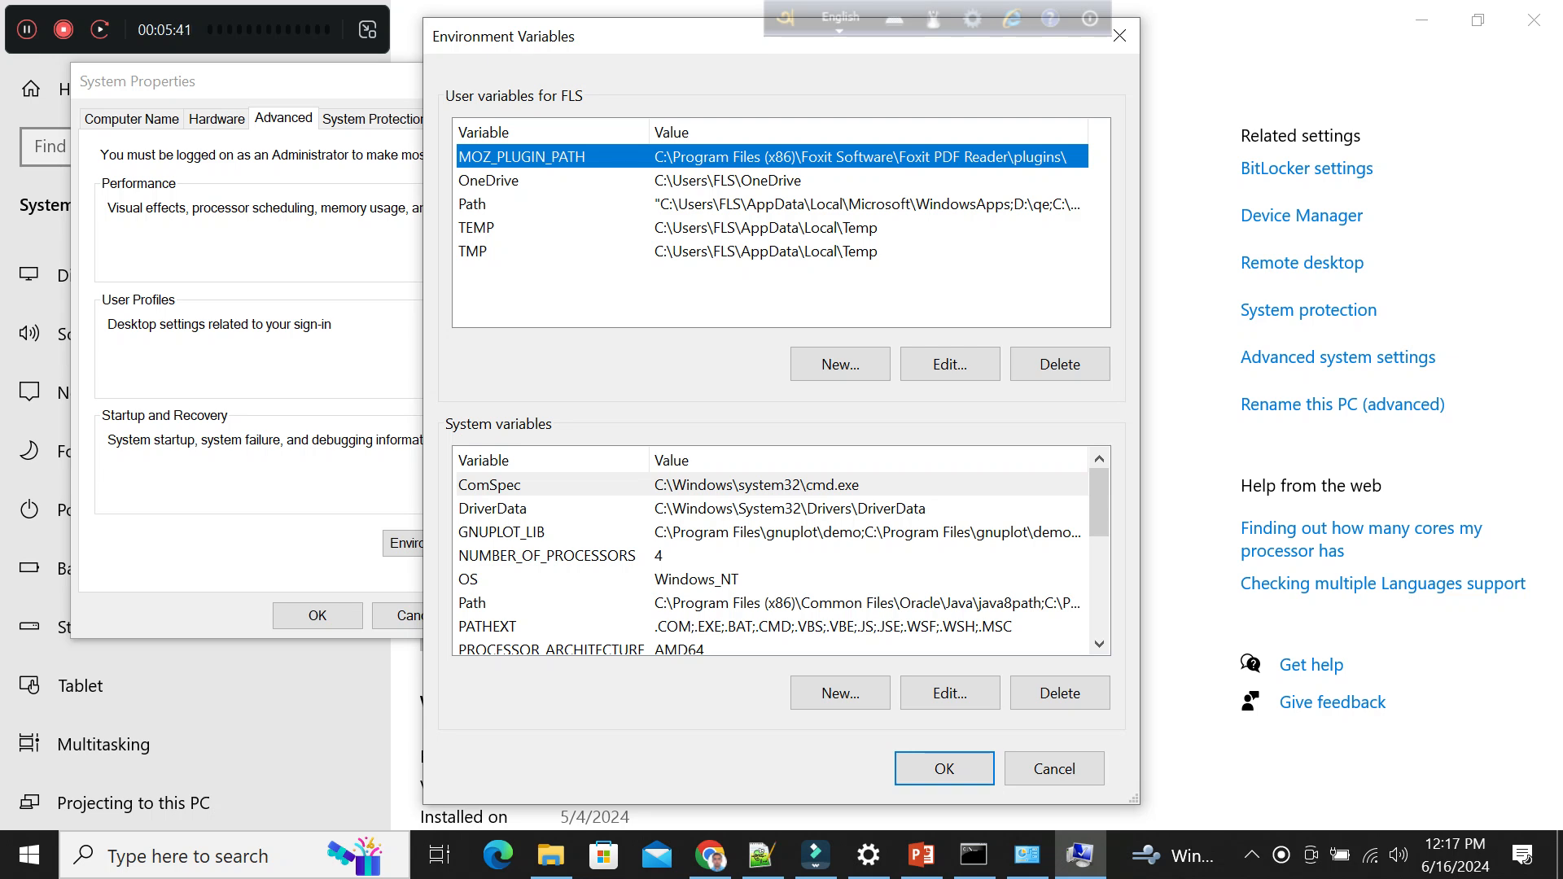
double_click(472, 603)
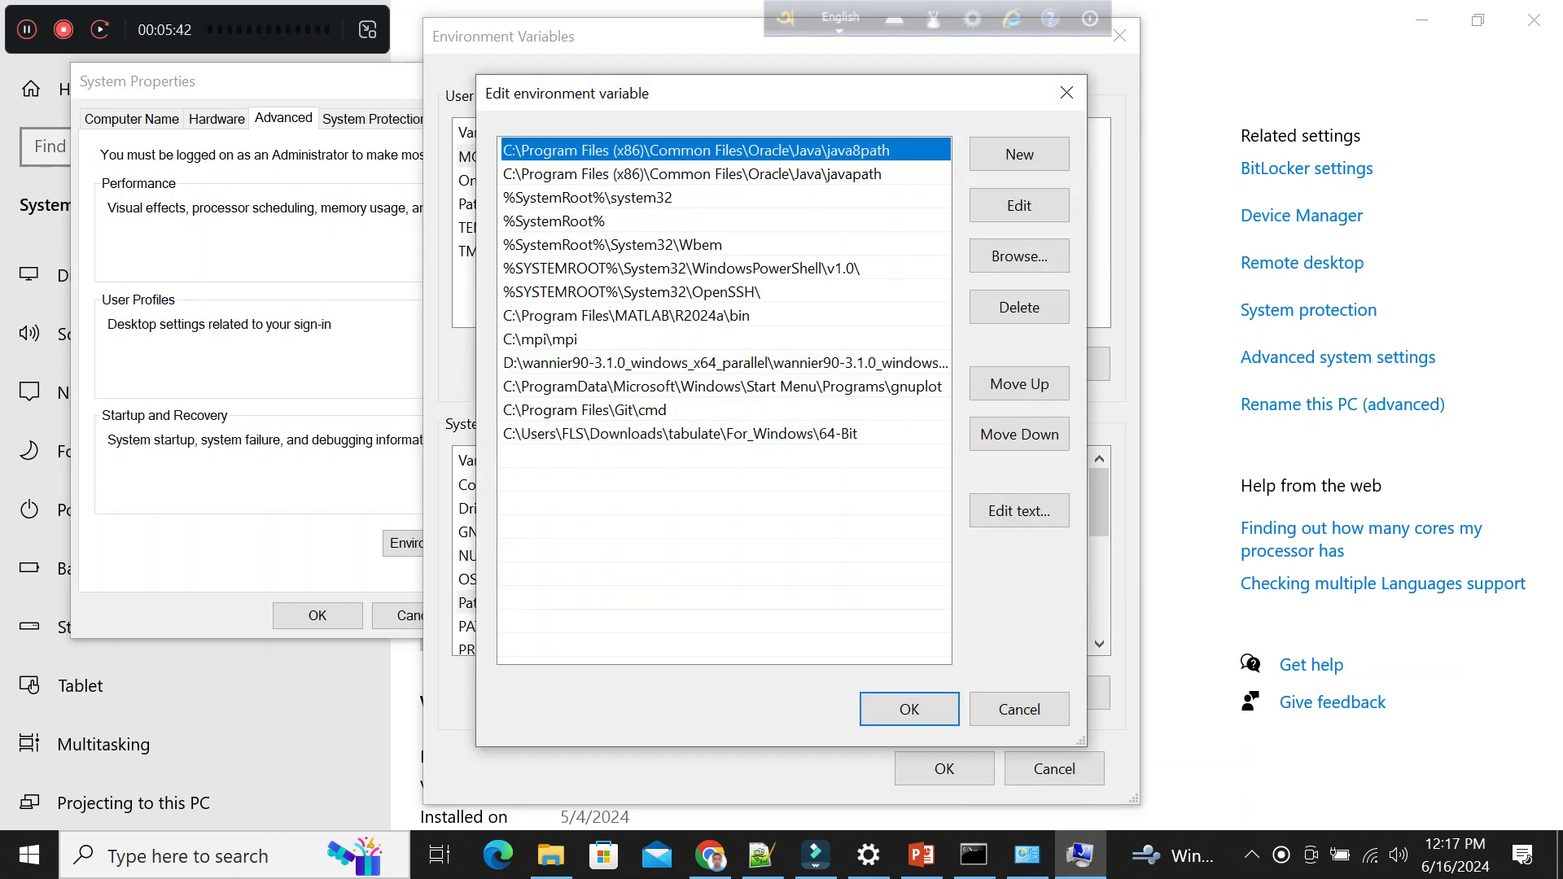
double_click(573, 458)
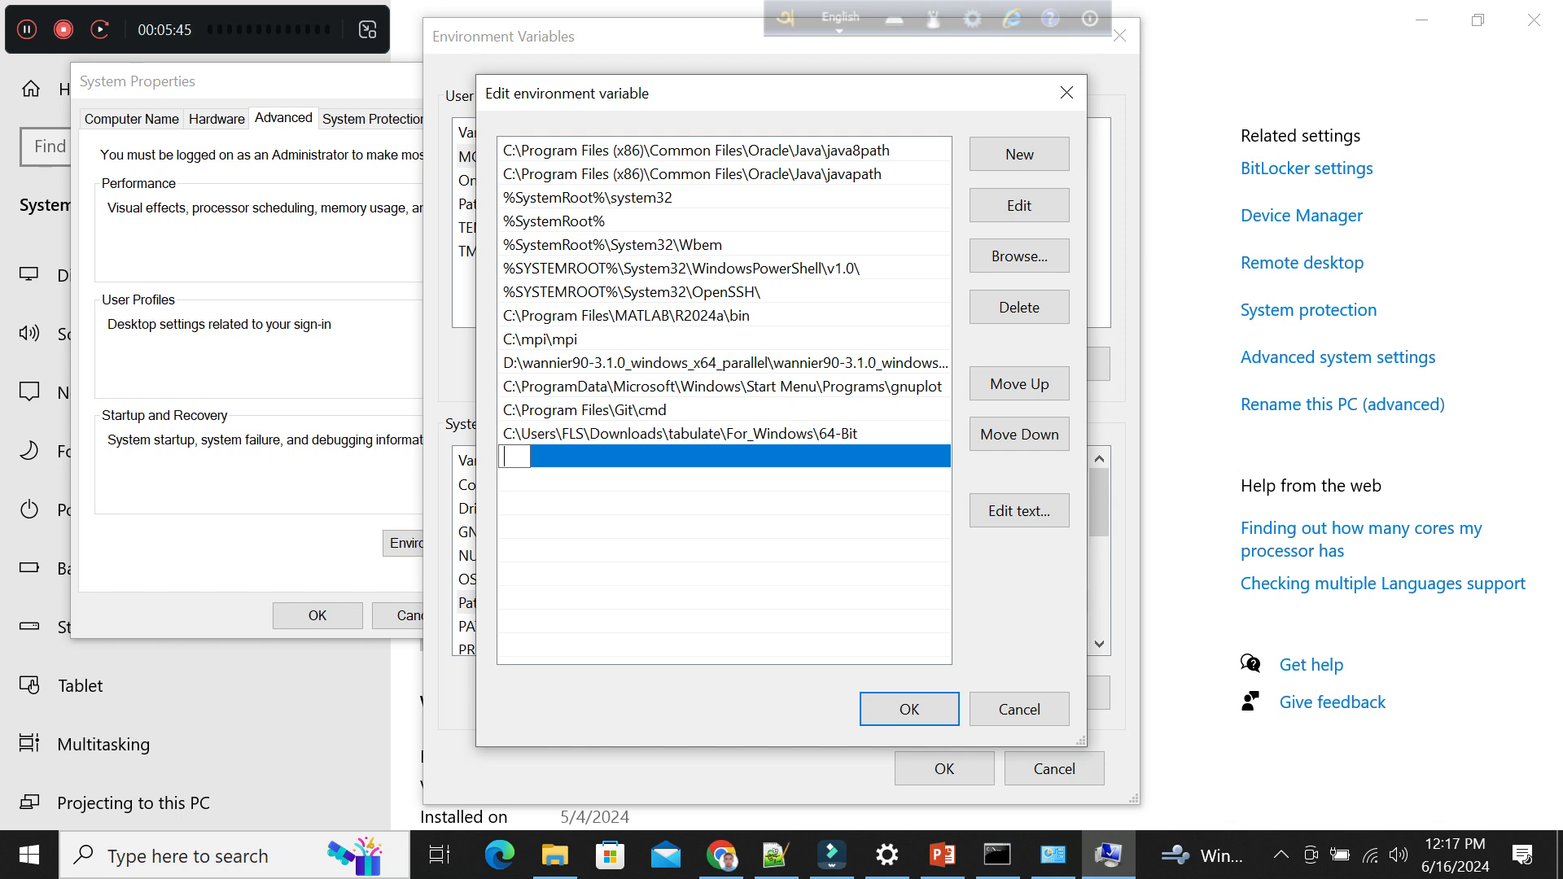
type("'pw.exe' is not recognized as an internal or external command")
key("ctrl+a")
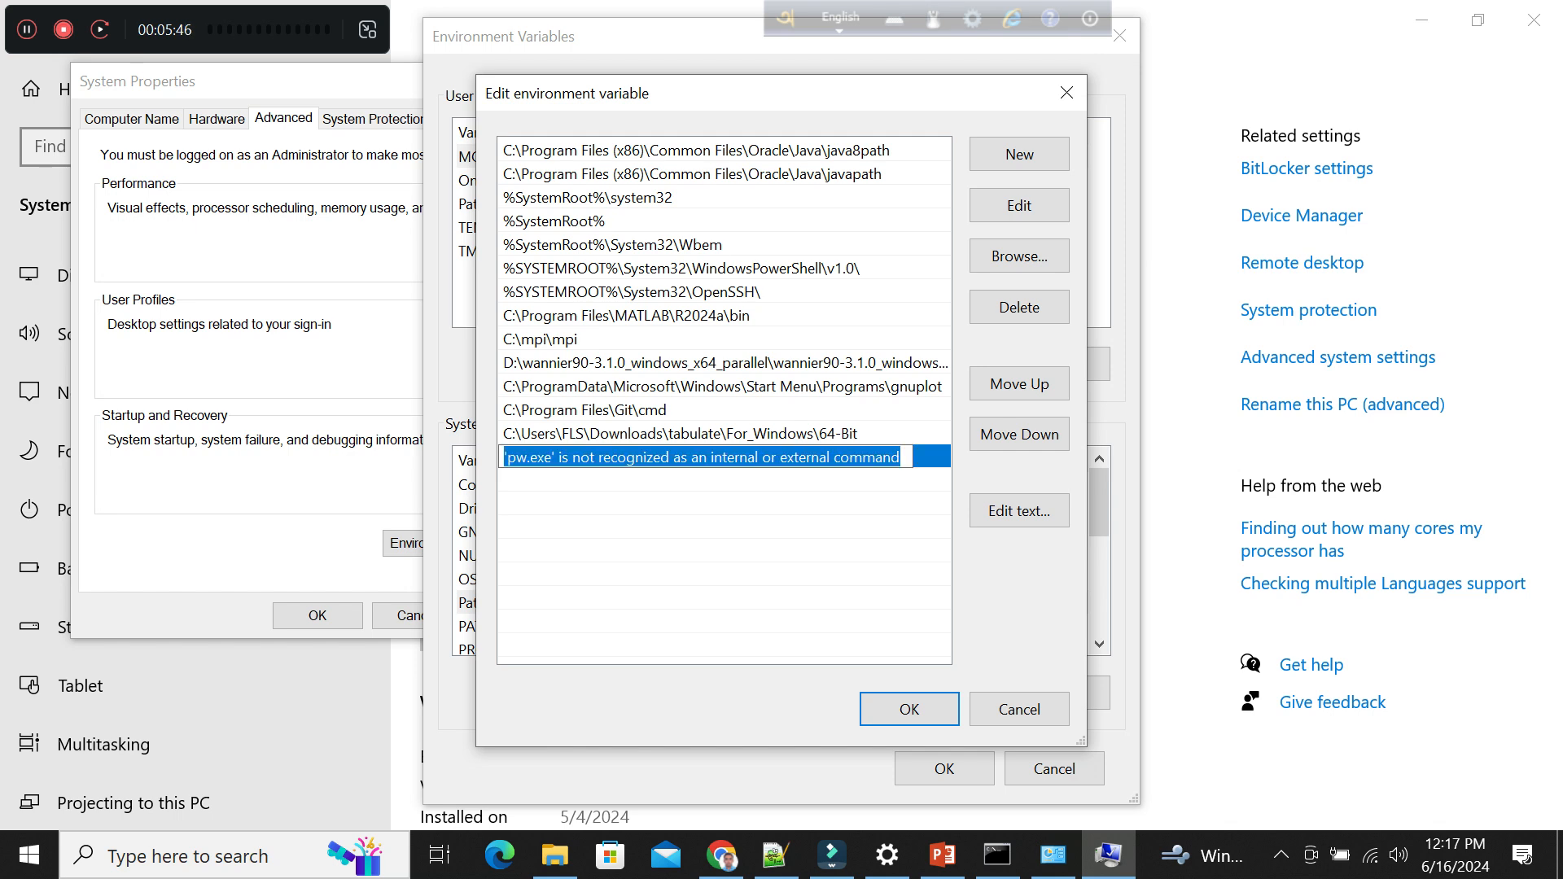
key("BackSpace")
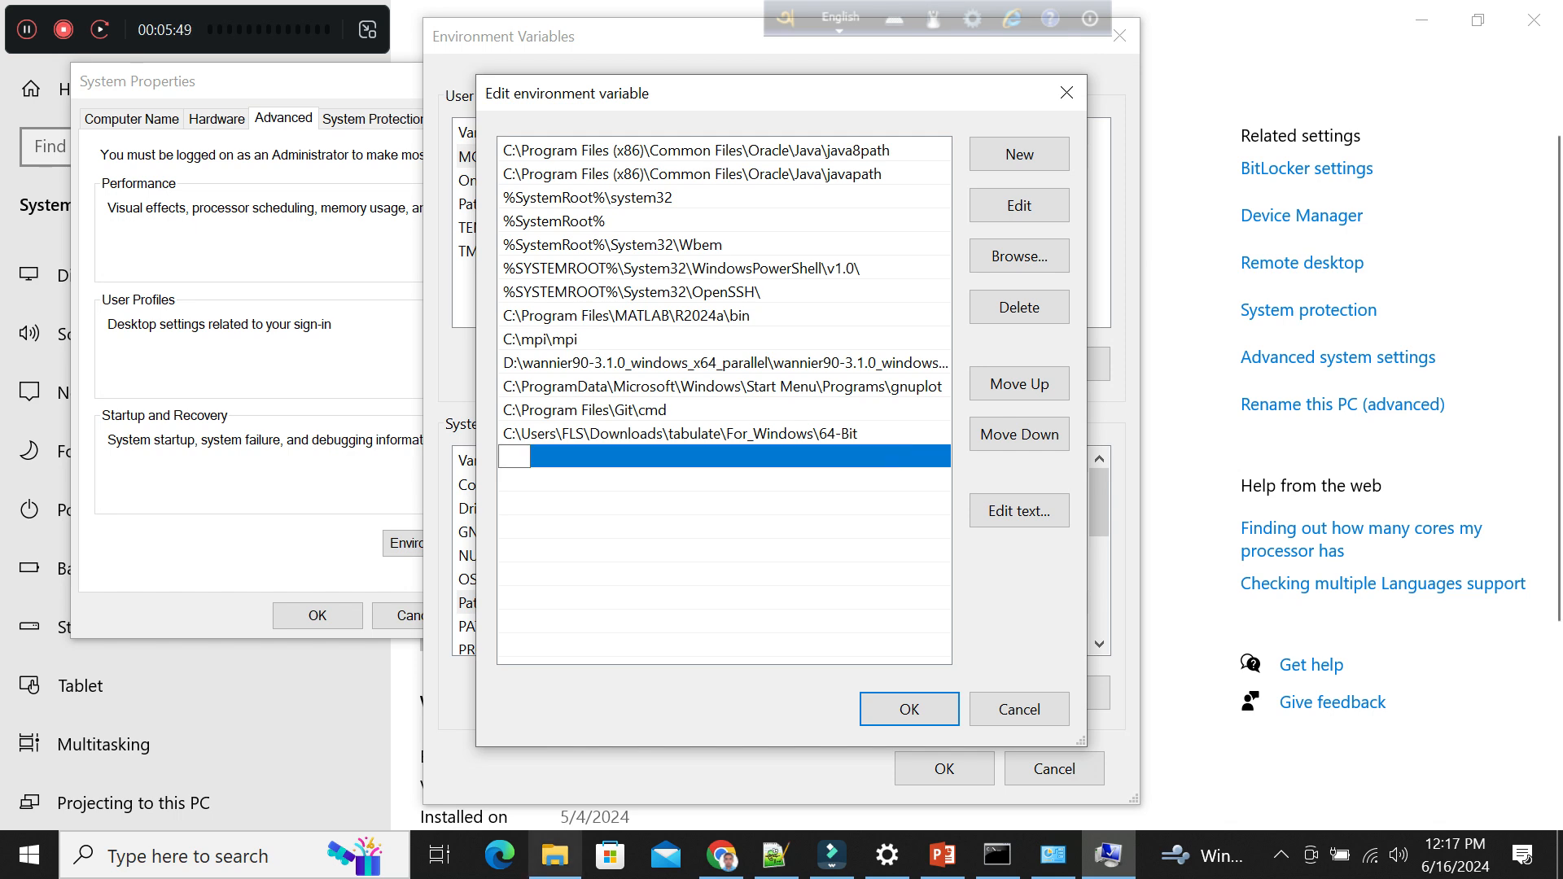
Copy the path D:\qe\qe from File Explorer, add it as a new entry of the system Path variable, and save the environment variables.
left_click(554, 854)
left_click(635, 189)
key("ctrl+c")
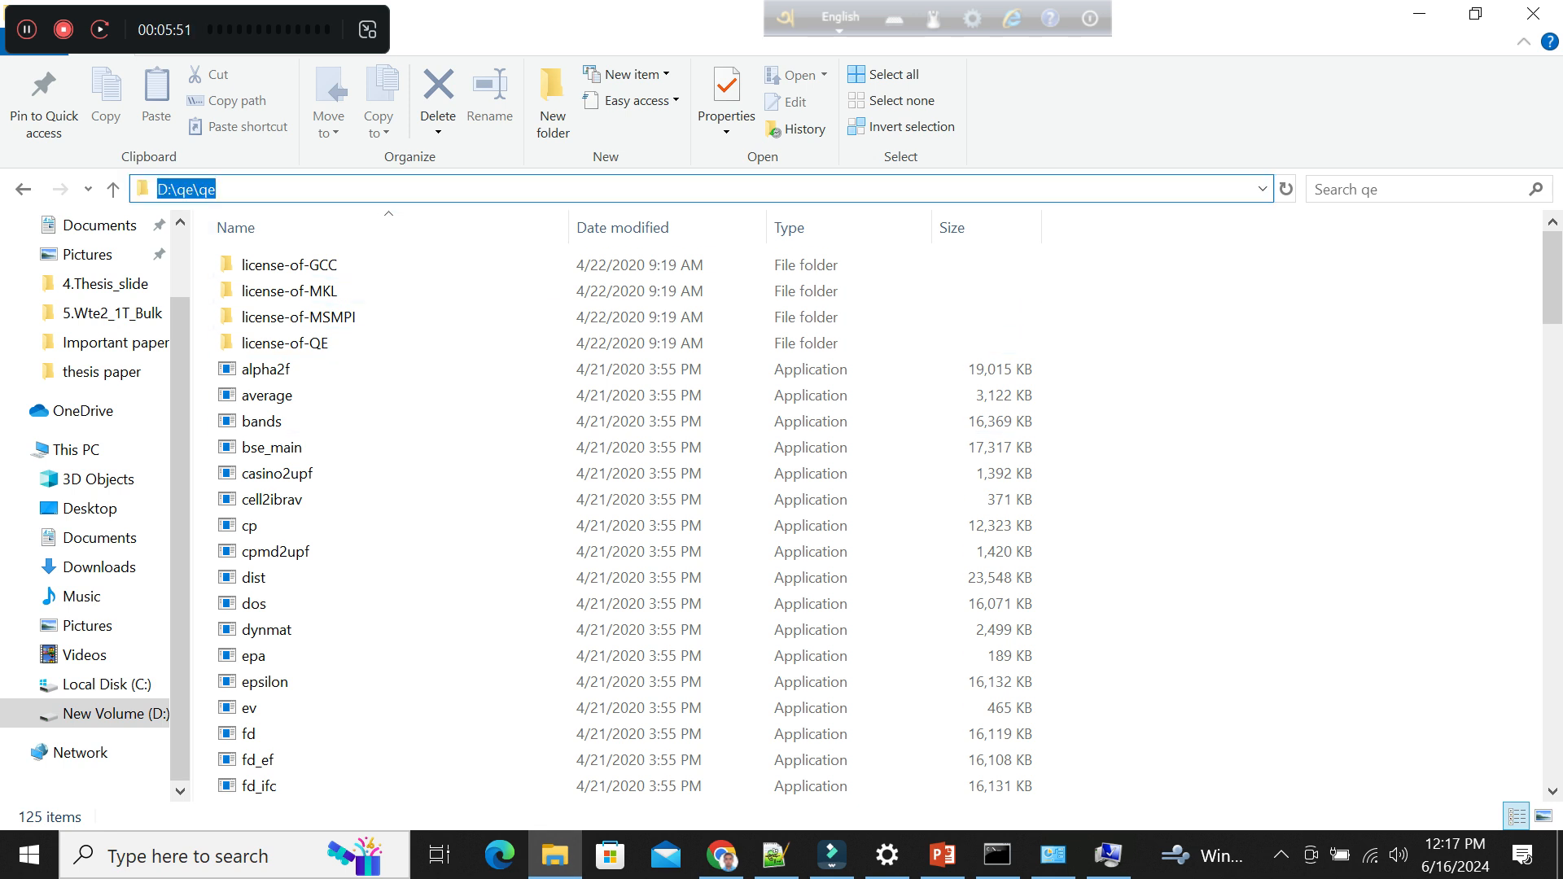
left_click(1108, 855)
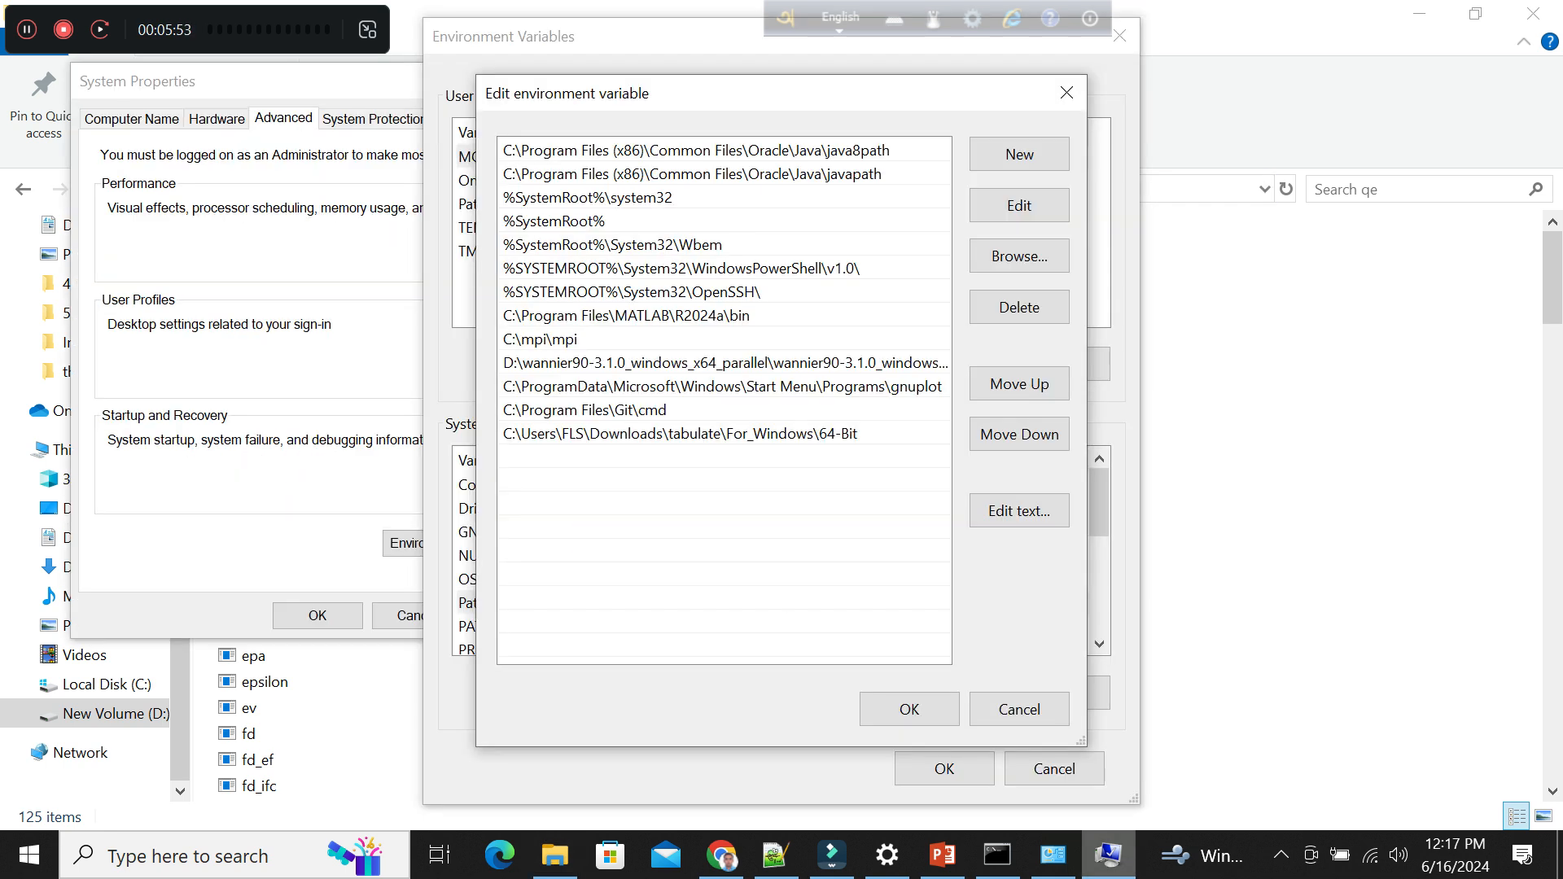
left_click(1019, 154)
key("ctrl+v")
left_click(910, 709)
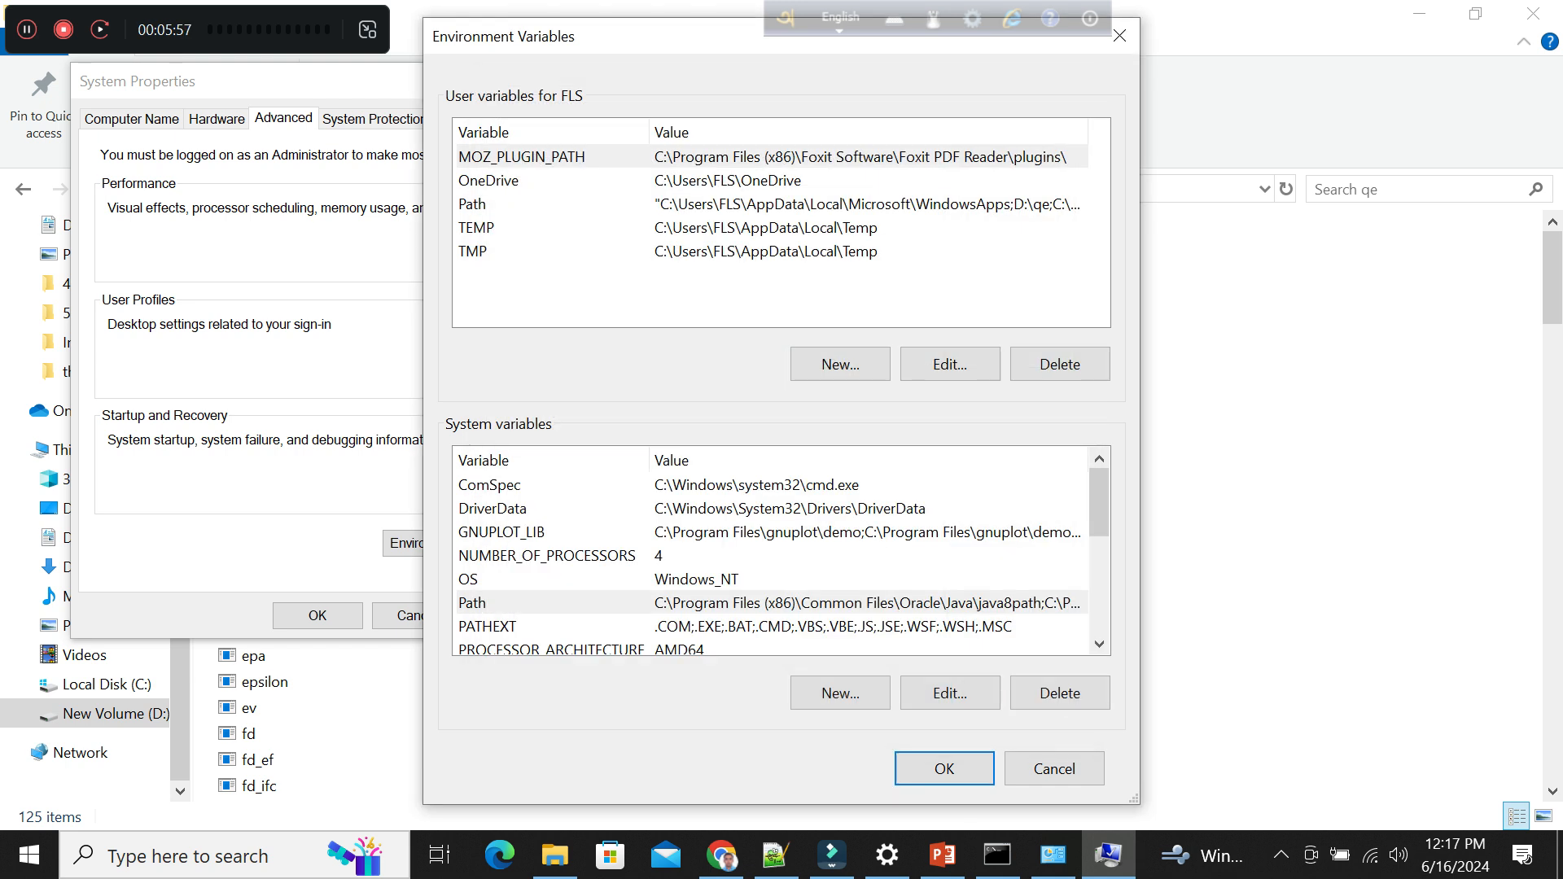
left_click(944, 768)
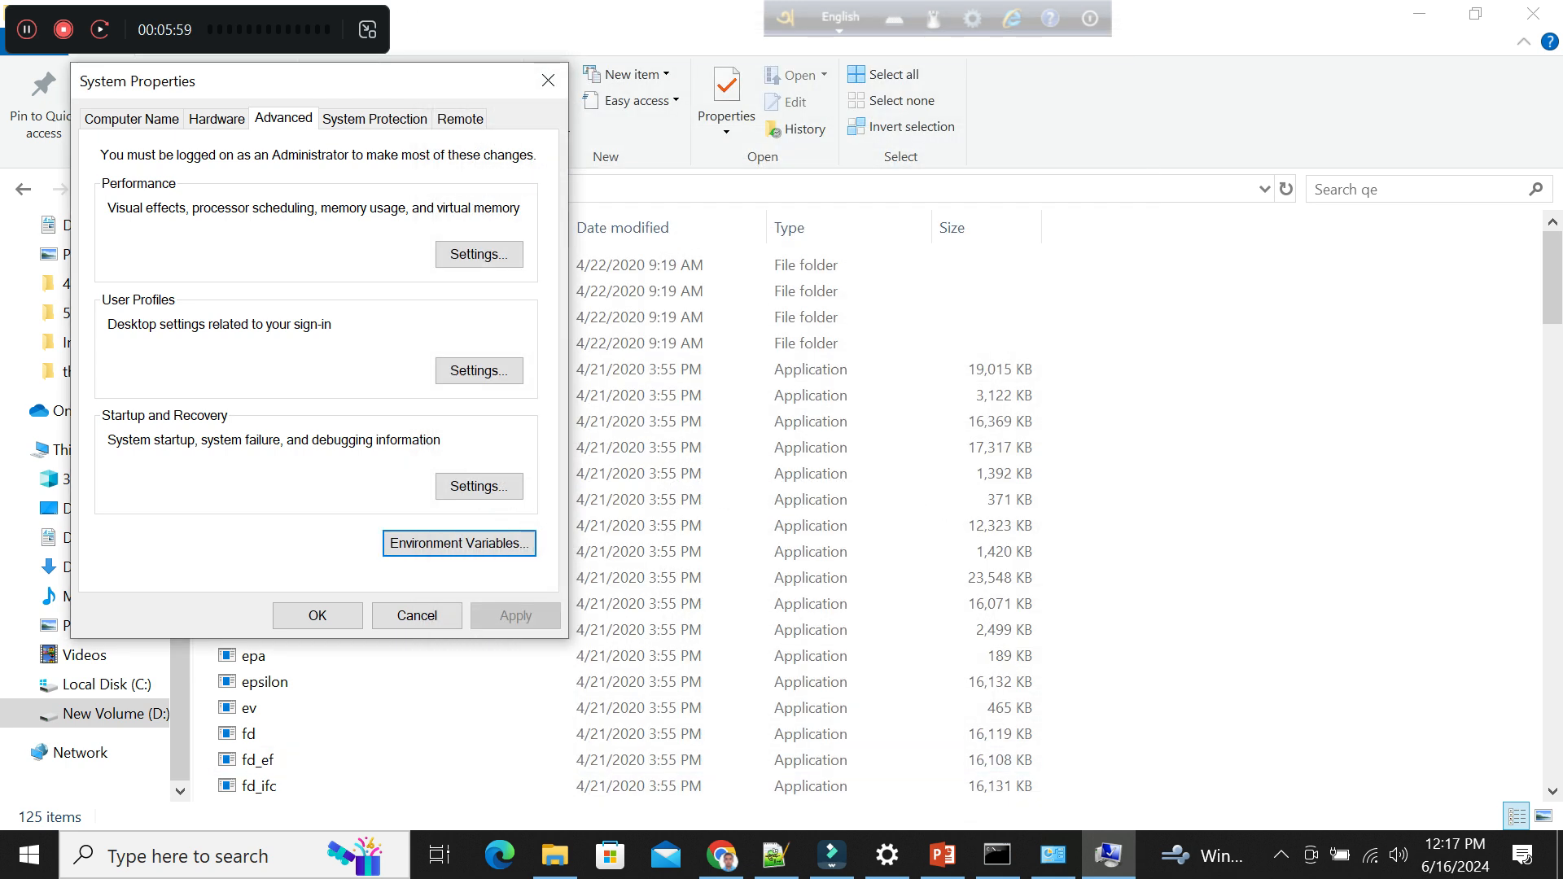
Confirm System Properties, retry pw.exe in the Command Prompt that is already open, and close that prompt window.
left_click(318, 615)
left_click(1045, 855)
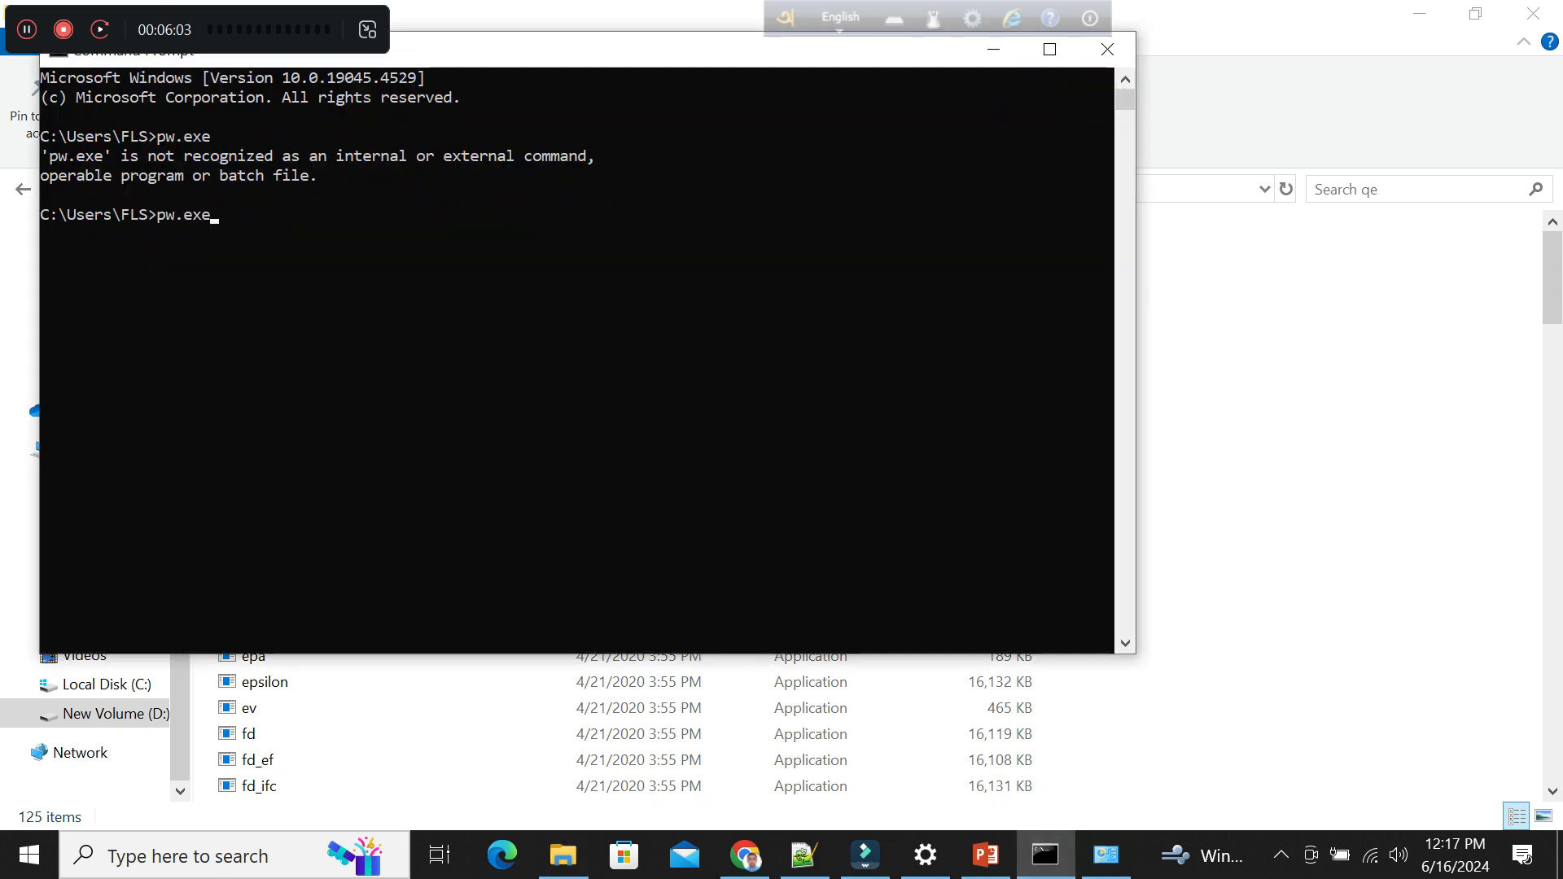
key("Return")
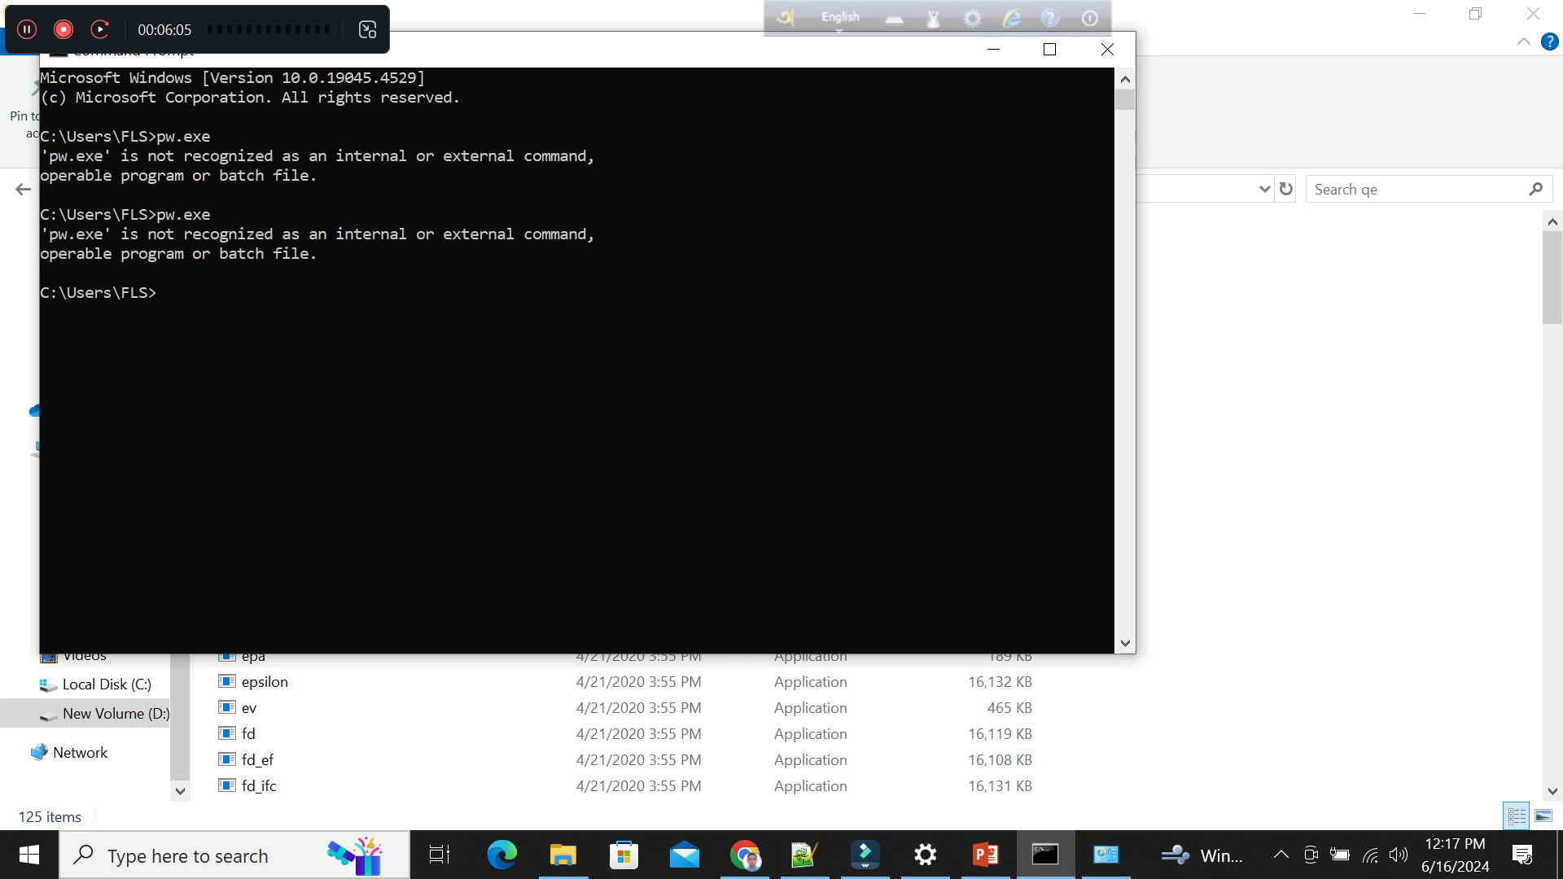
left_click(1107, 49)
Open a new Command Prompt, run pw.exe, and allow the program access through Windows Defender Firewall on public networks.
left_click(187, 855)
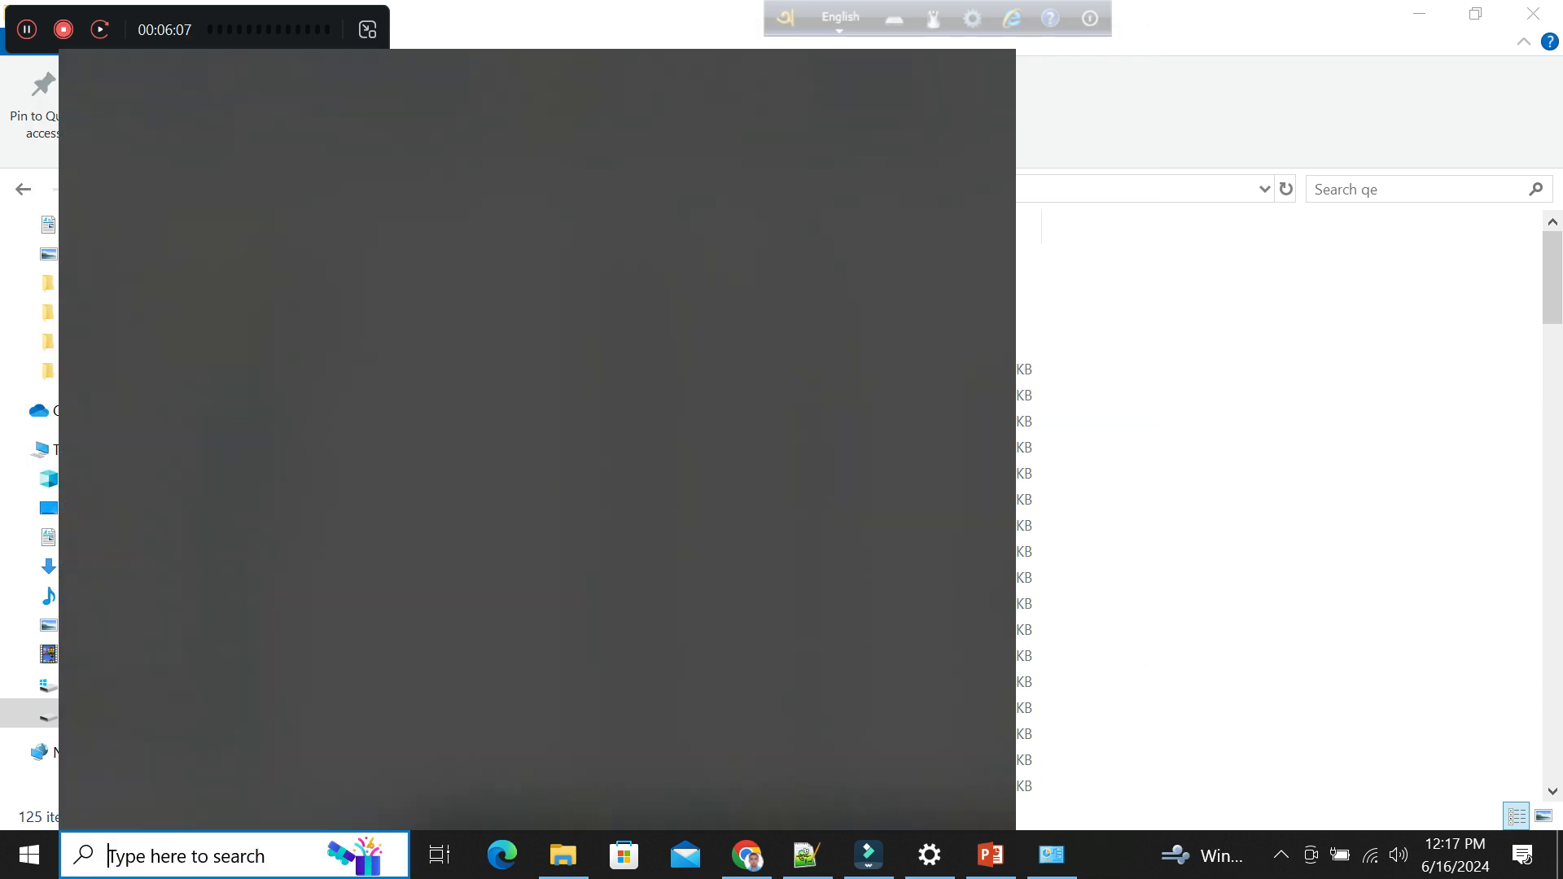
type("cmd")
key("Return")
type("pw.exe")
key("Return")
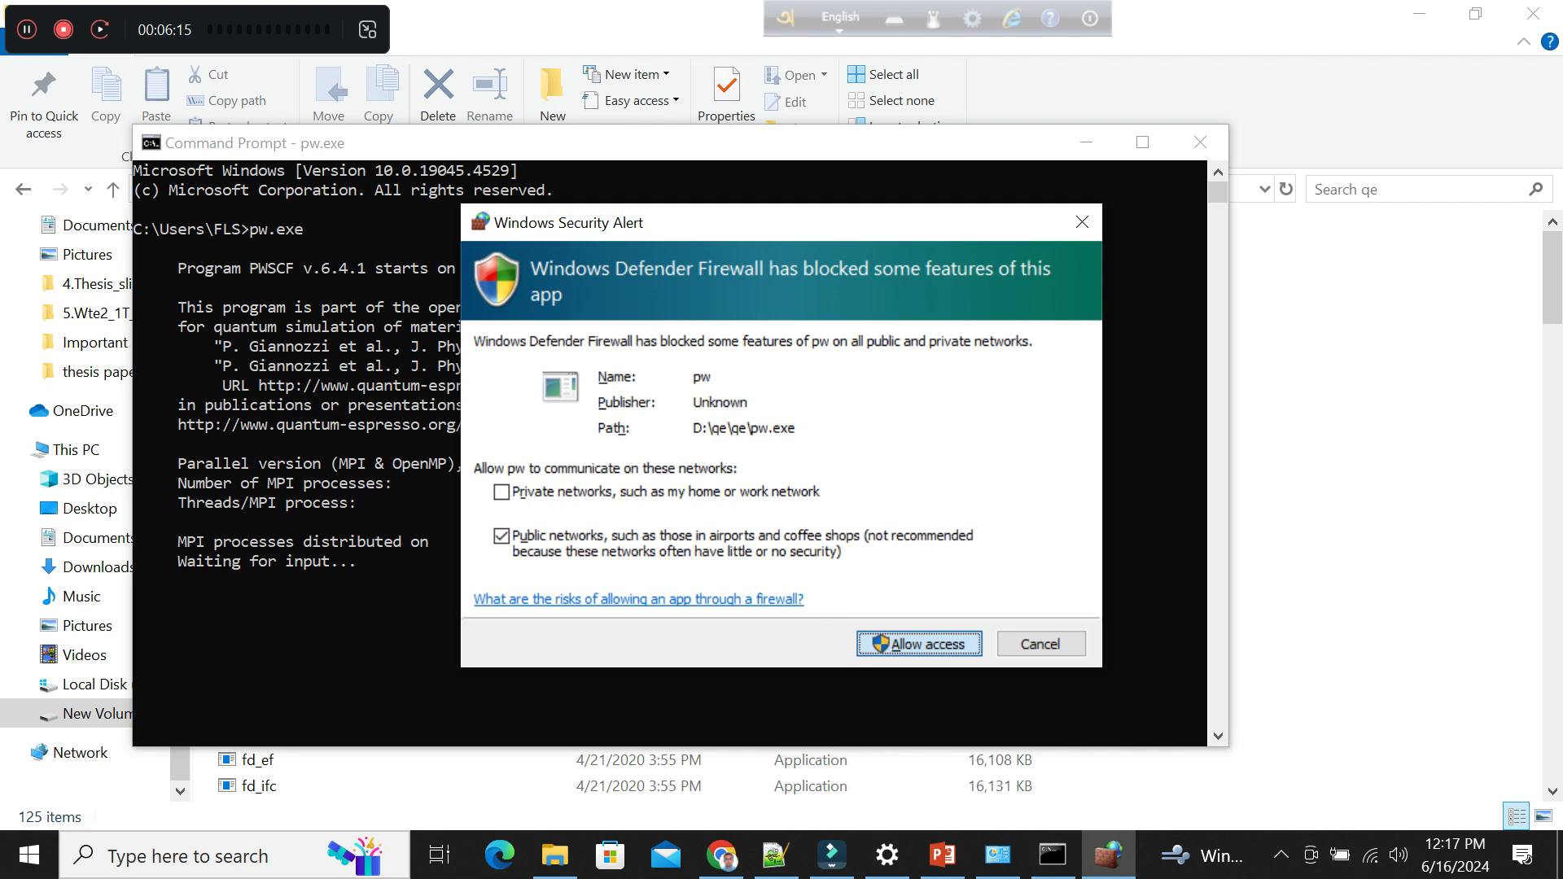
key("Return")
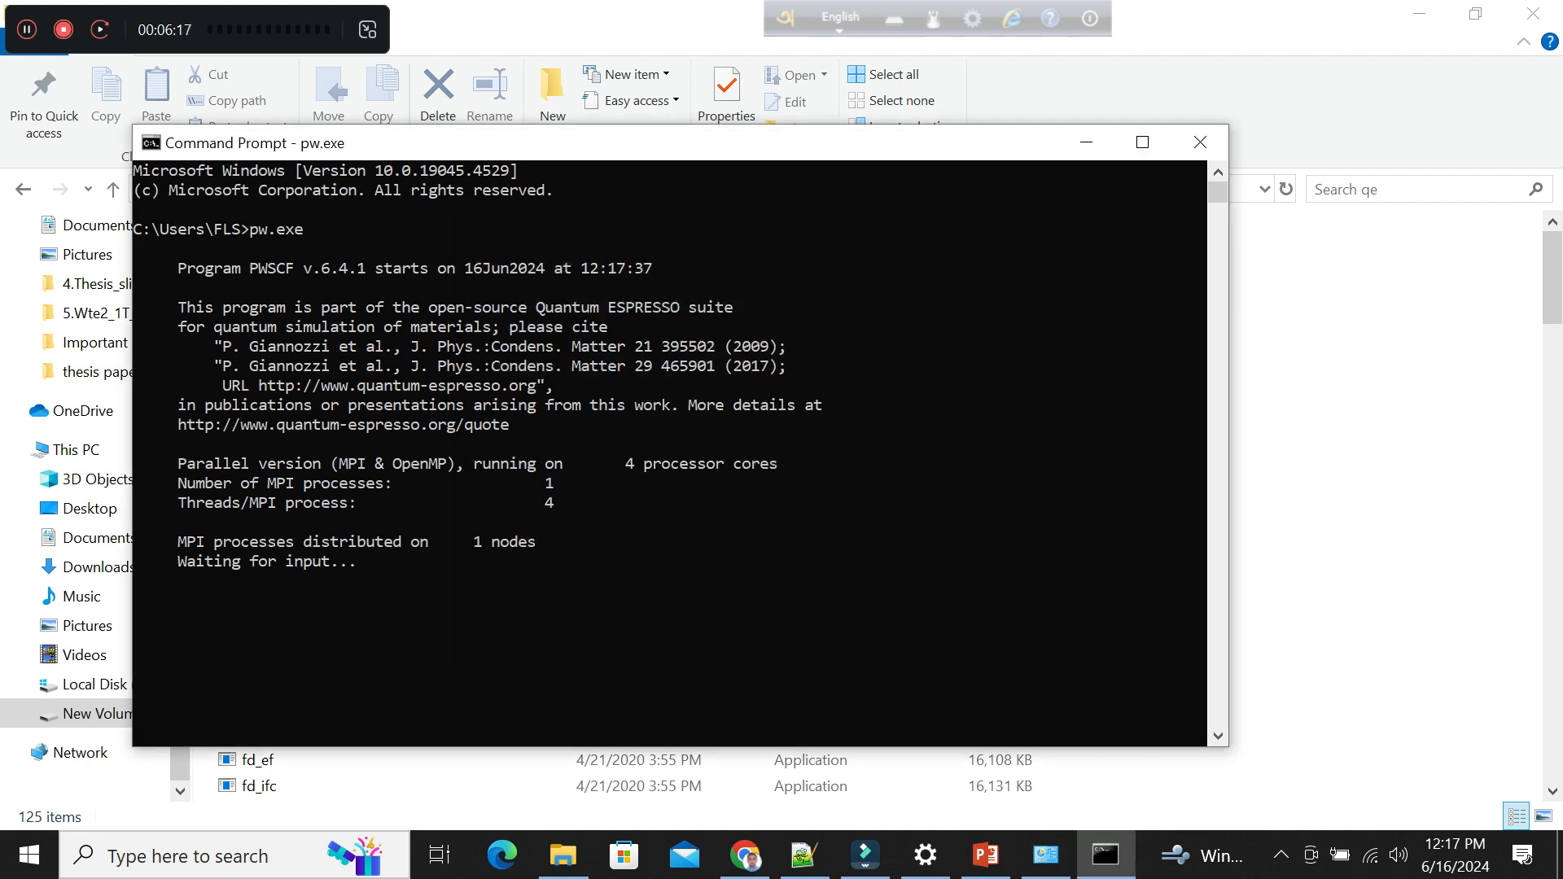
Copy the text "Program PWSCF v.6.4.1 starts on 16Jun2024" from the pw.exe output.
left_click_drag(171, 267, 661, 267)
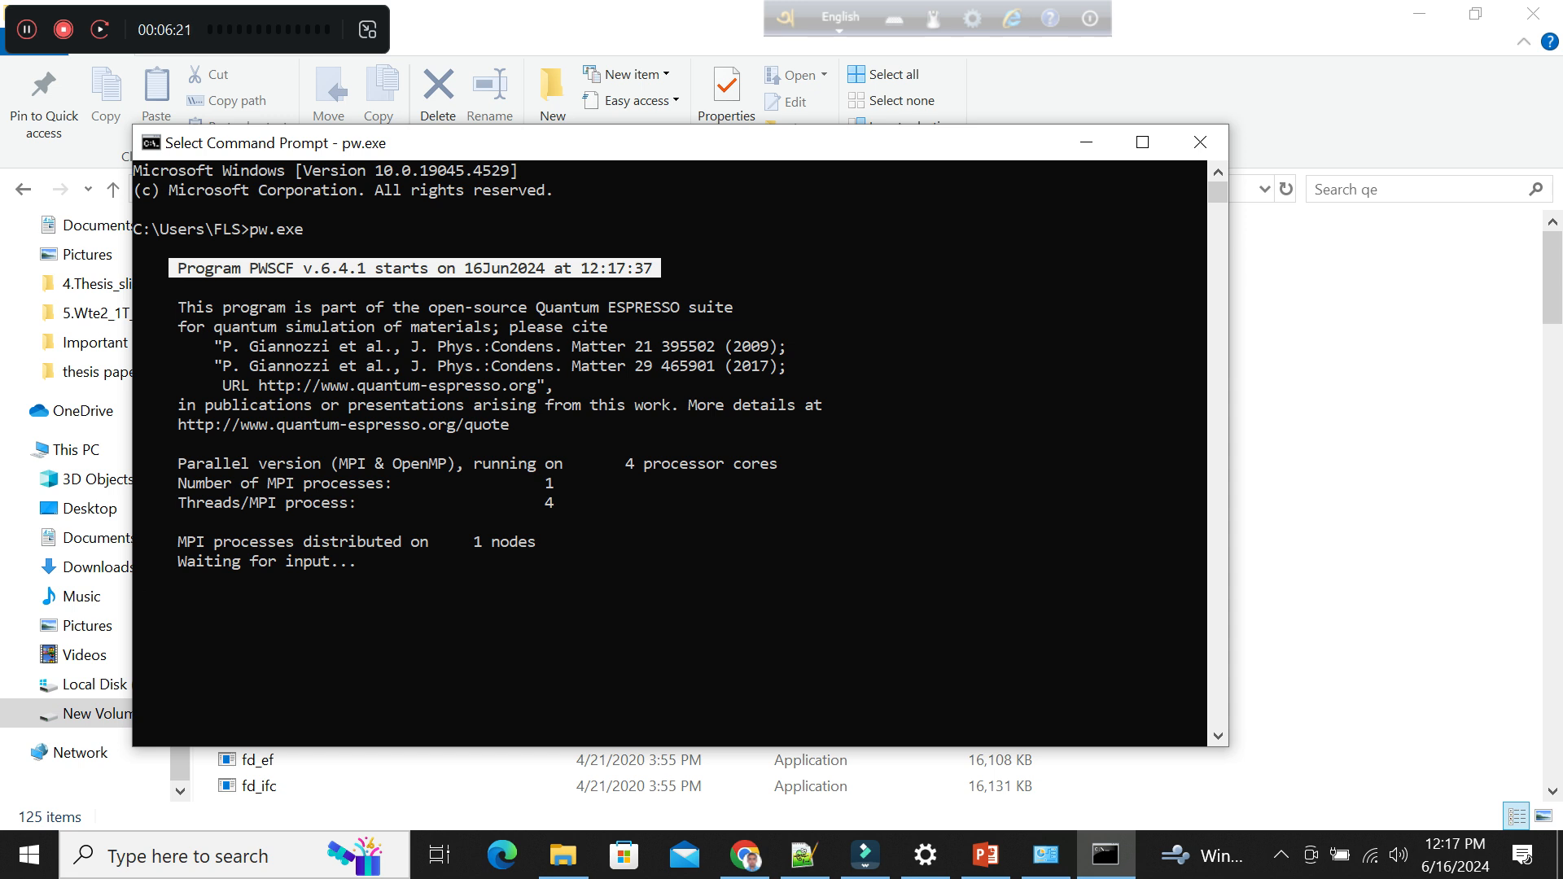
left_click(352, 268)
left_click_drag(180, 267, 542, 268)
key("ctrl+c")
key("Escape")
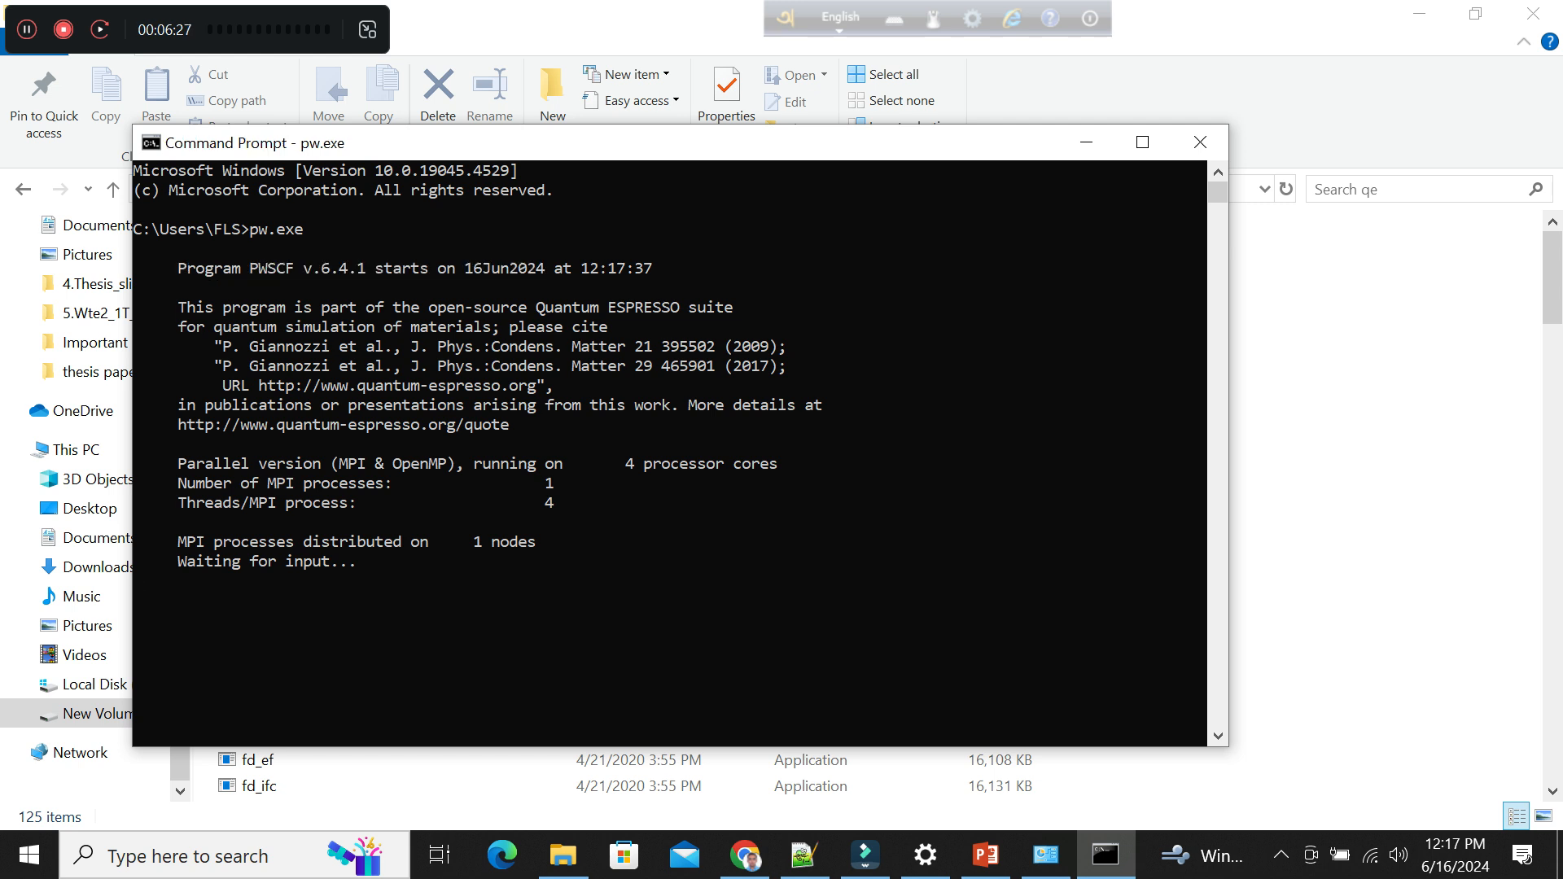
Switch to tutorial.txt in Notepad++ and write "Now you can see" on line 11.
left_click(804, 855)
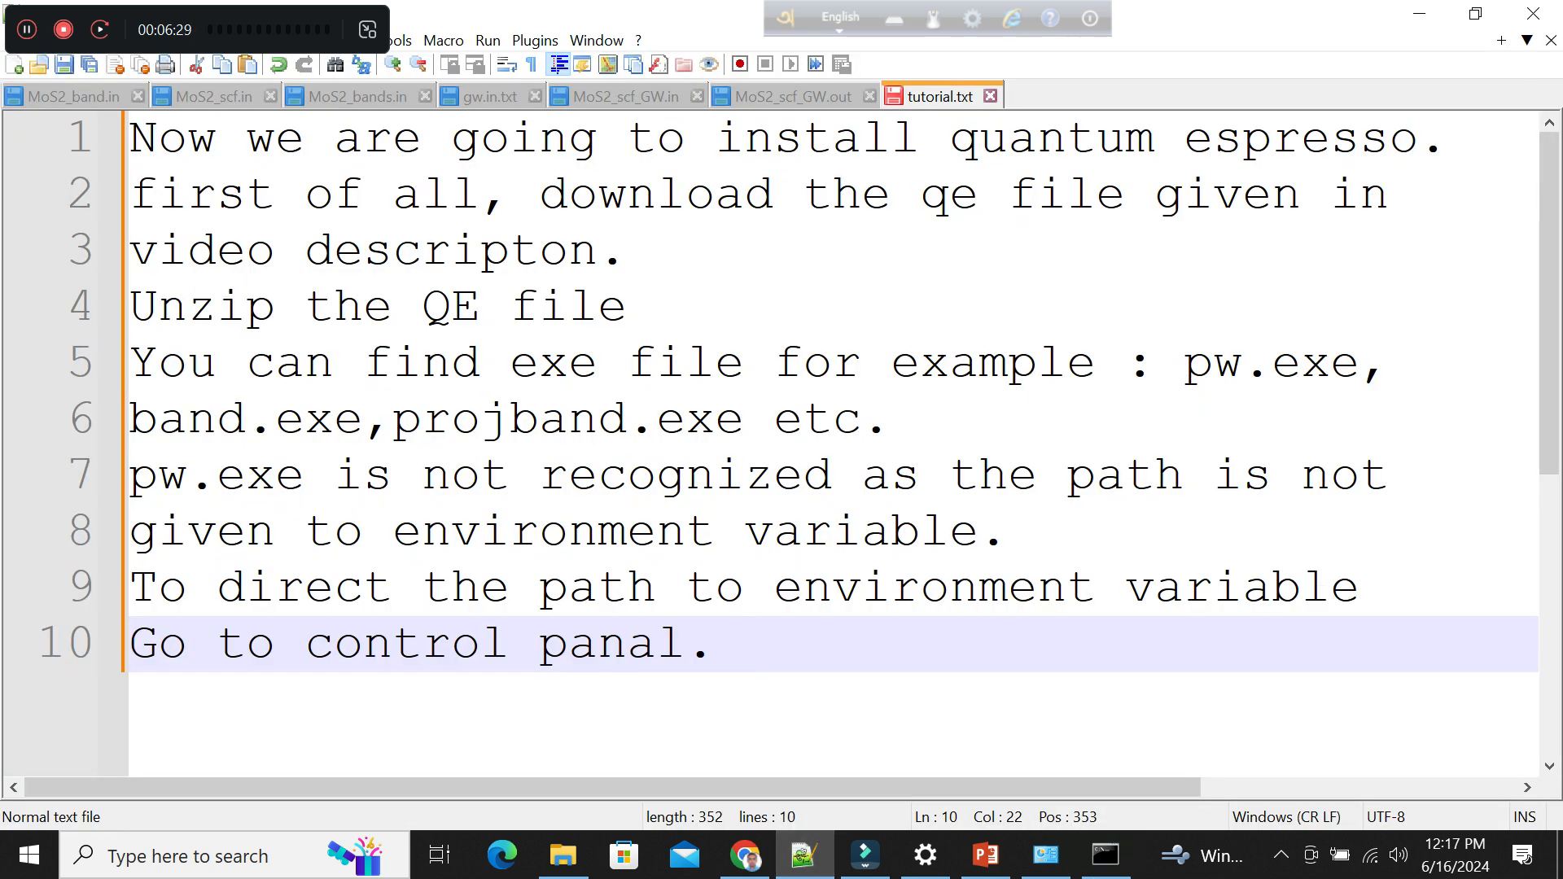
key("Return")
type("Now you ")
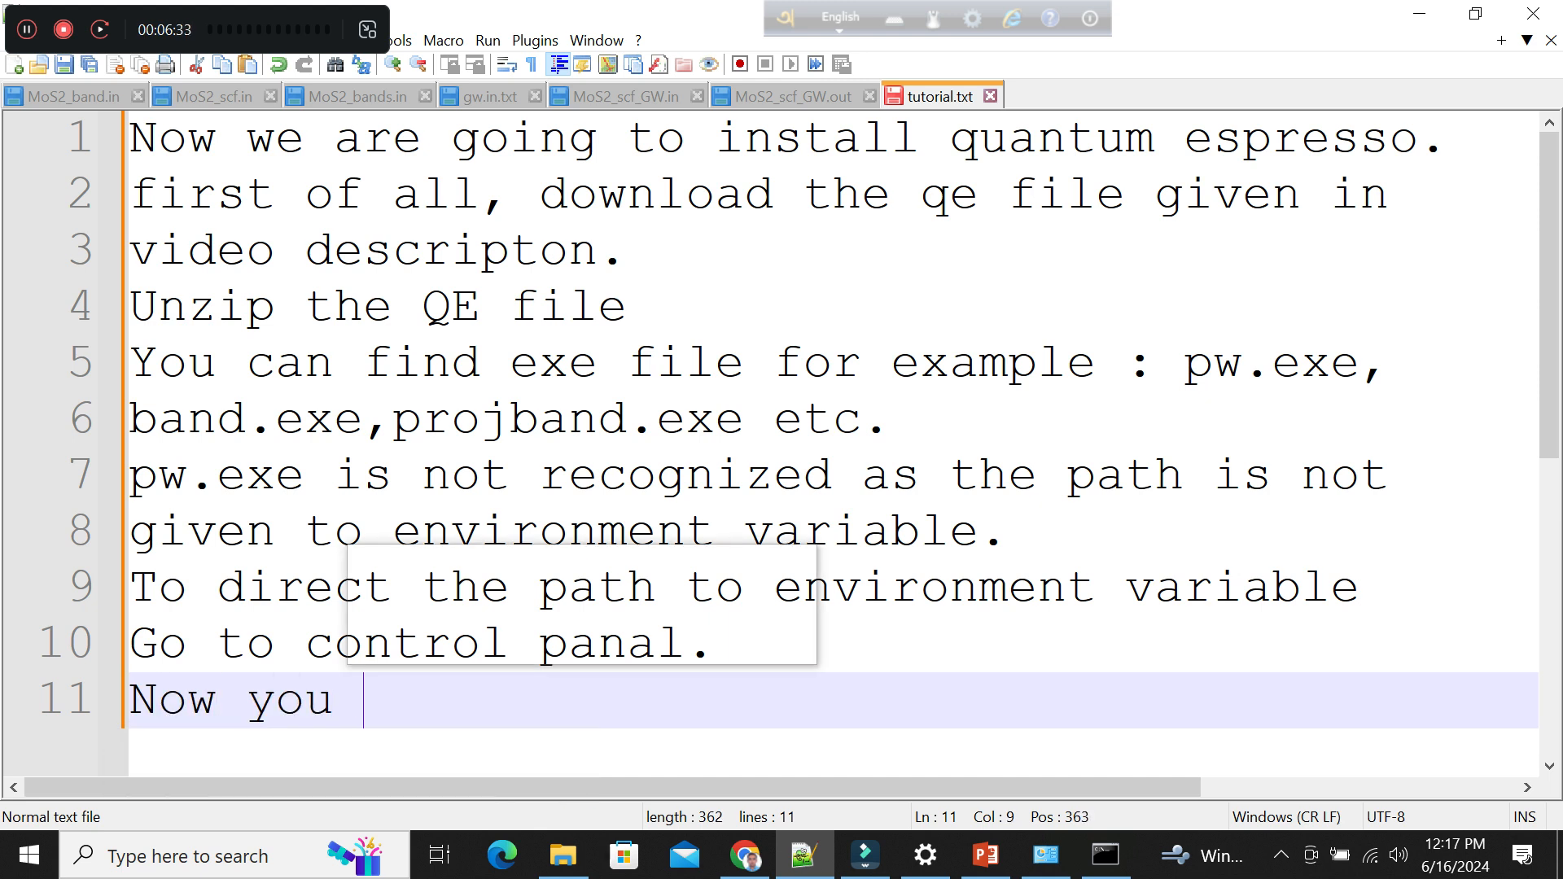
type("can see")
key("Return")
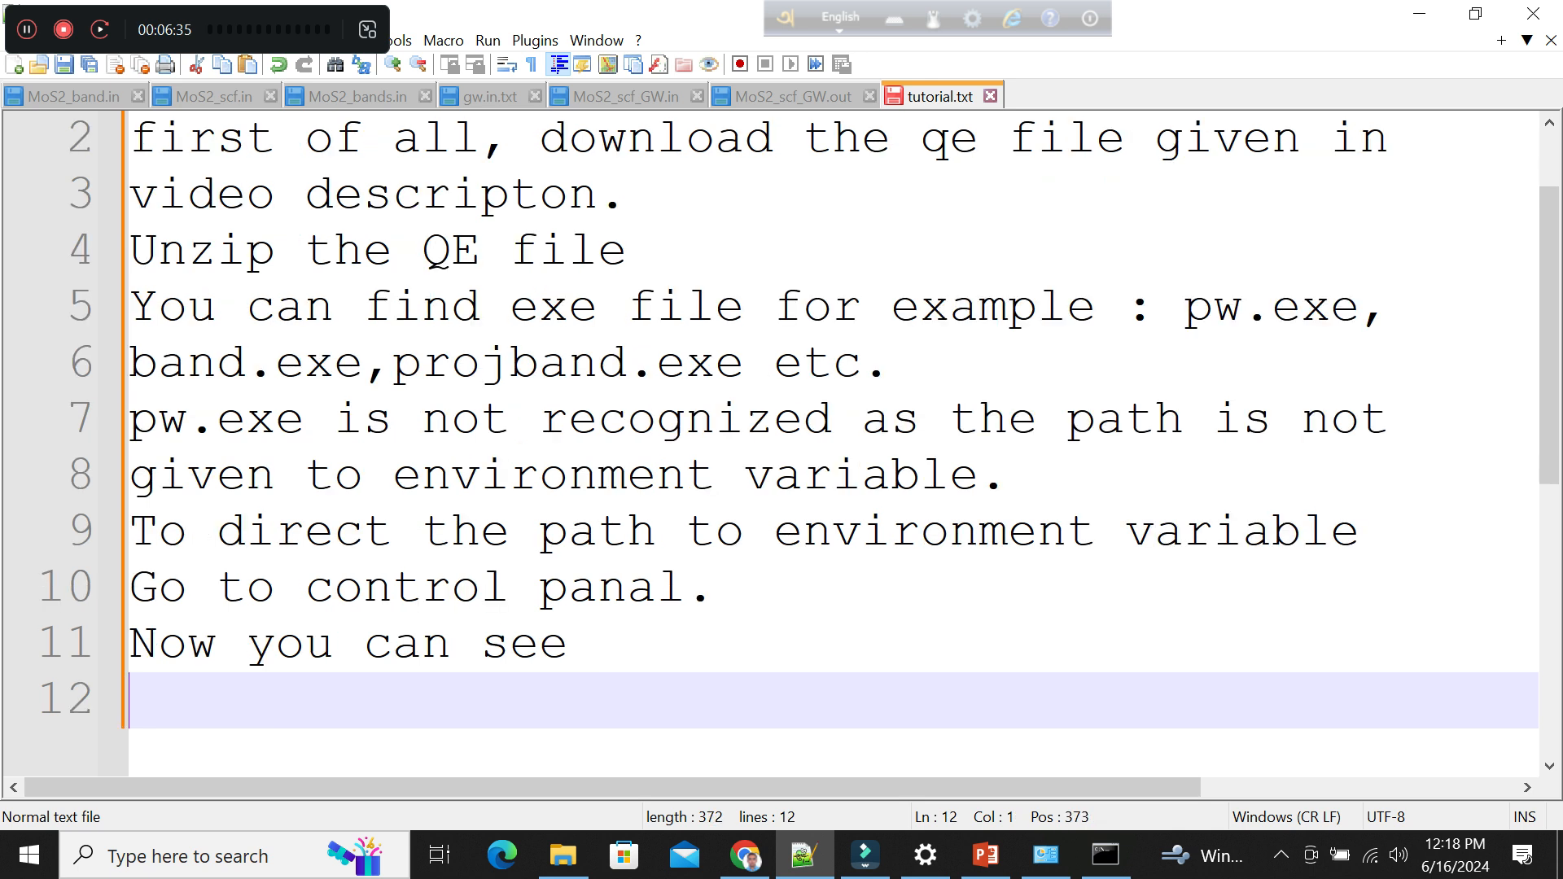
Add blank lines at the end of tutorial.txt and paste the copied program start text on line 12.
key("Return")
key("Return")
key("Up")
key("Up")
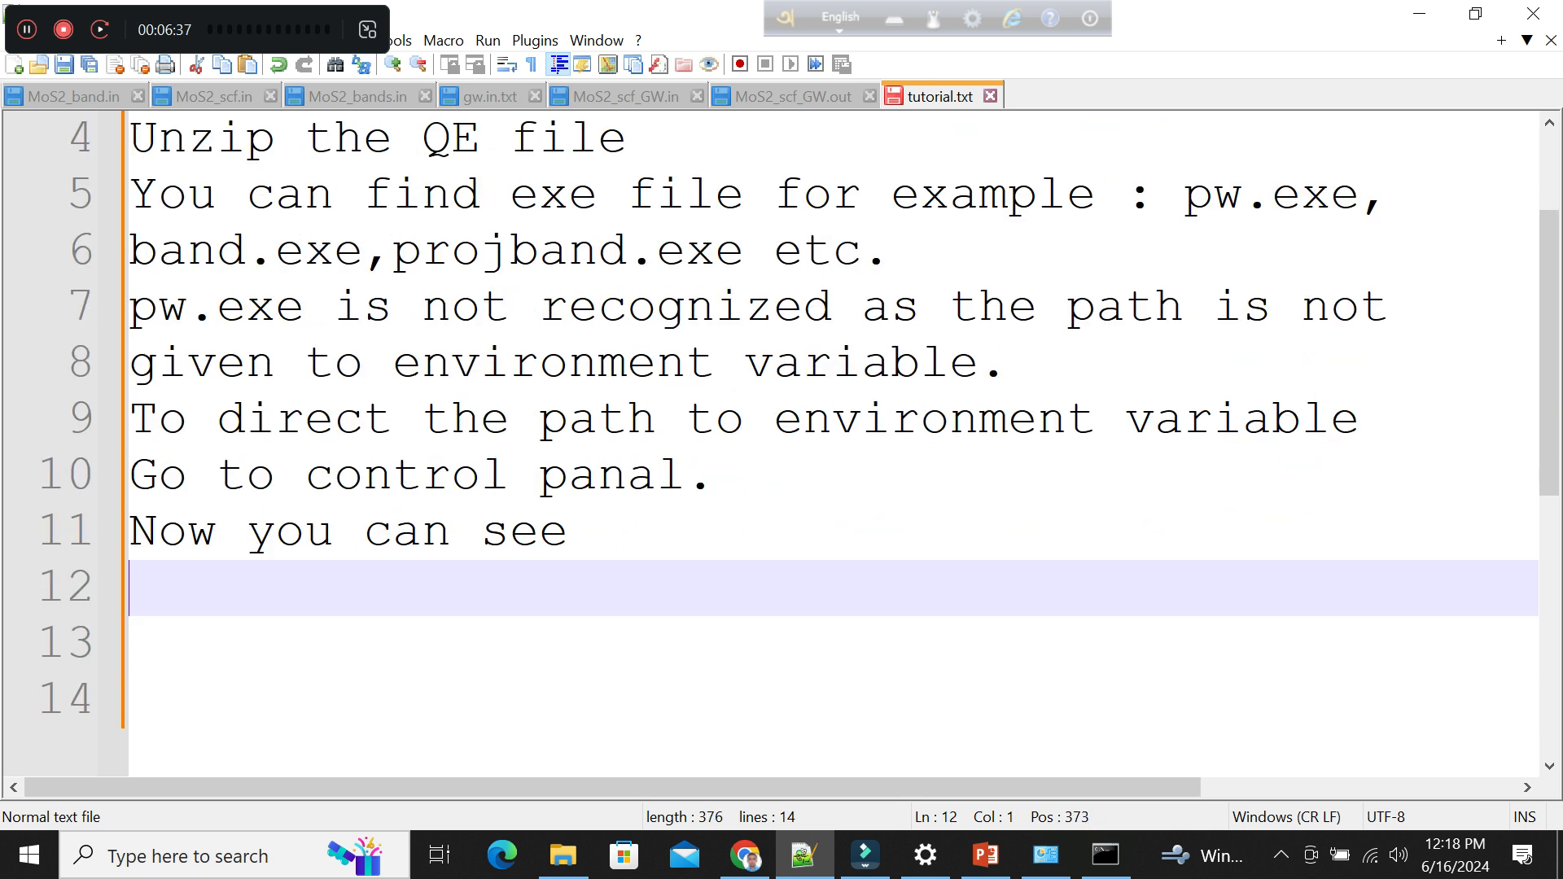
key("ctrl+v")
key("Return")
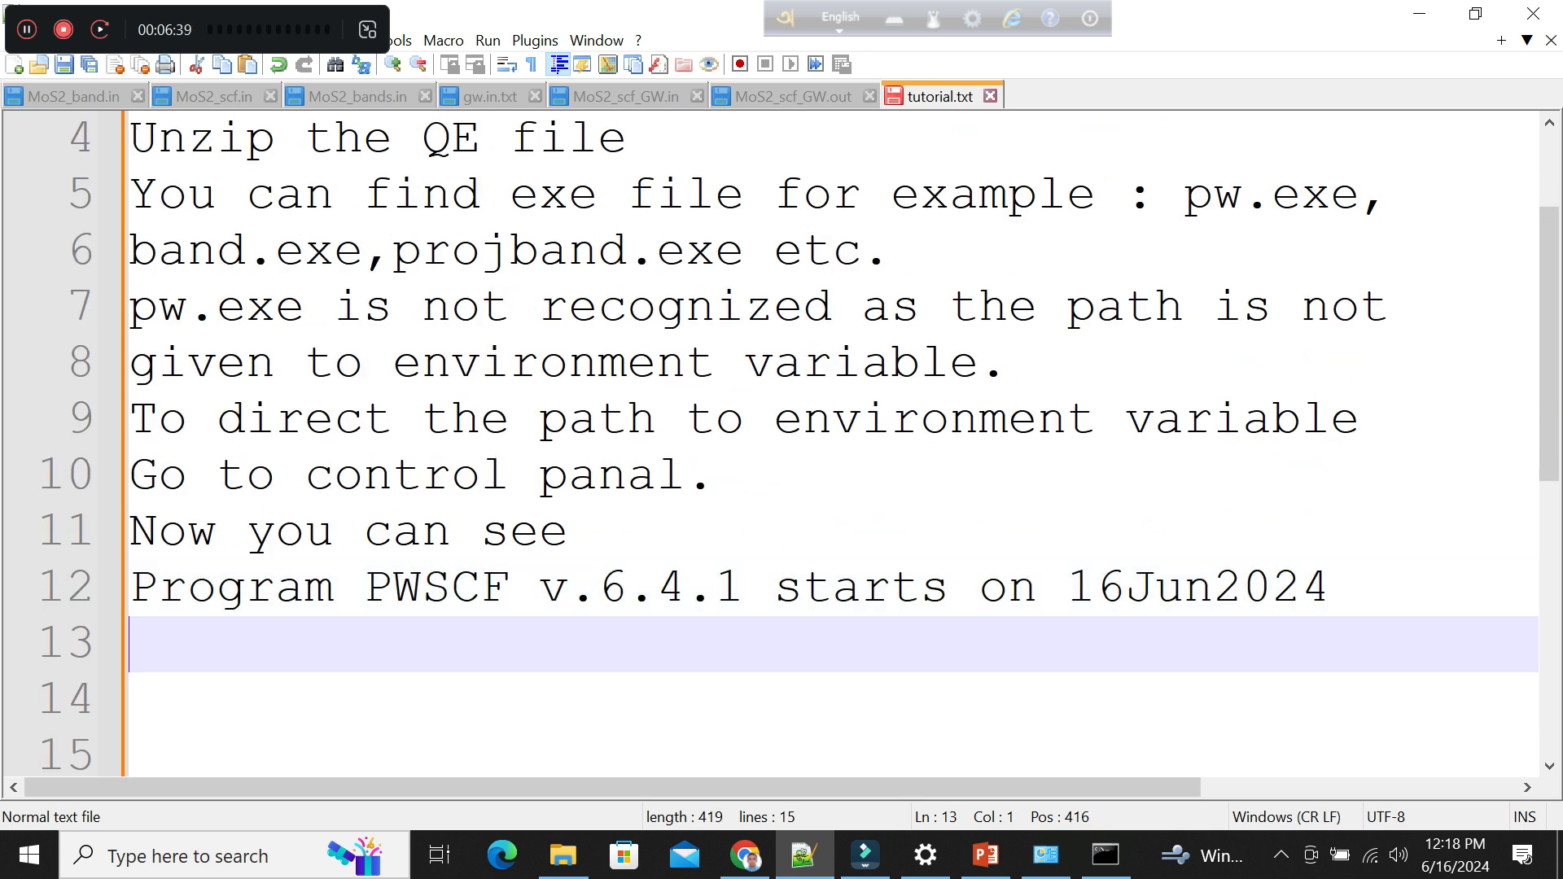
Write "The quantum espresso is installed" on line 13 of tutorial.txt.
type("The s")
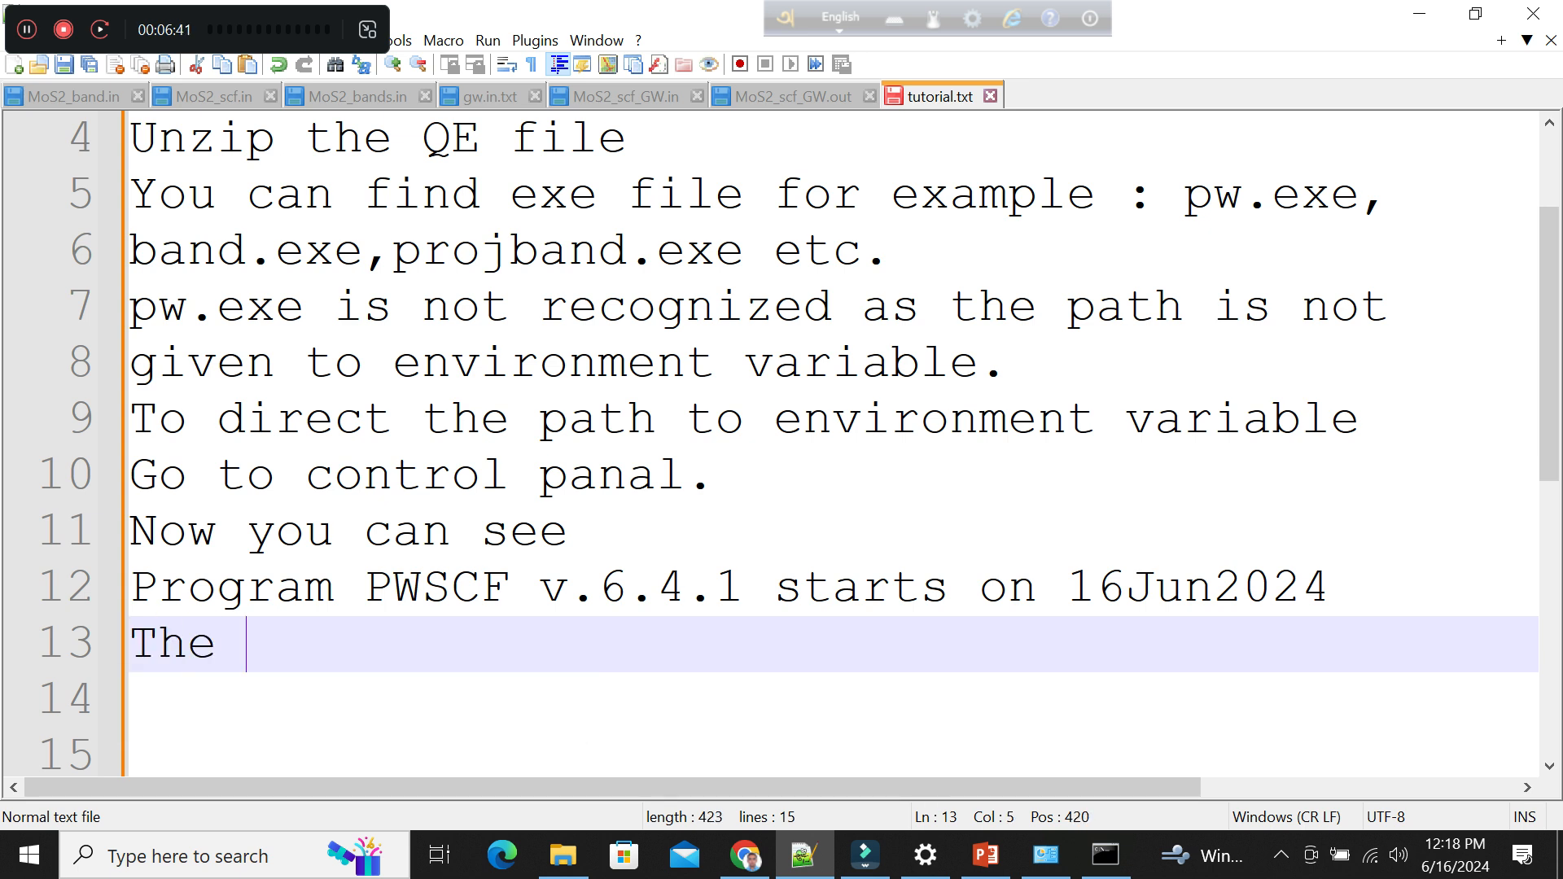
key("BackSpace")
key("BackSpace")
type("p")
key("BackSpace")
type("qua")
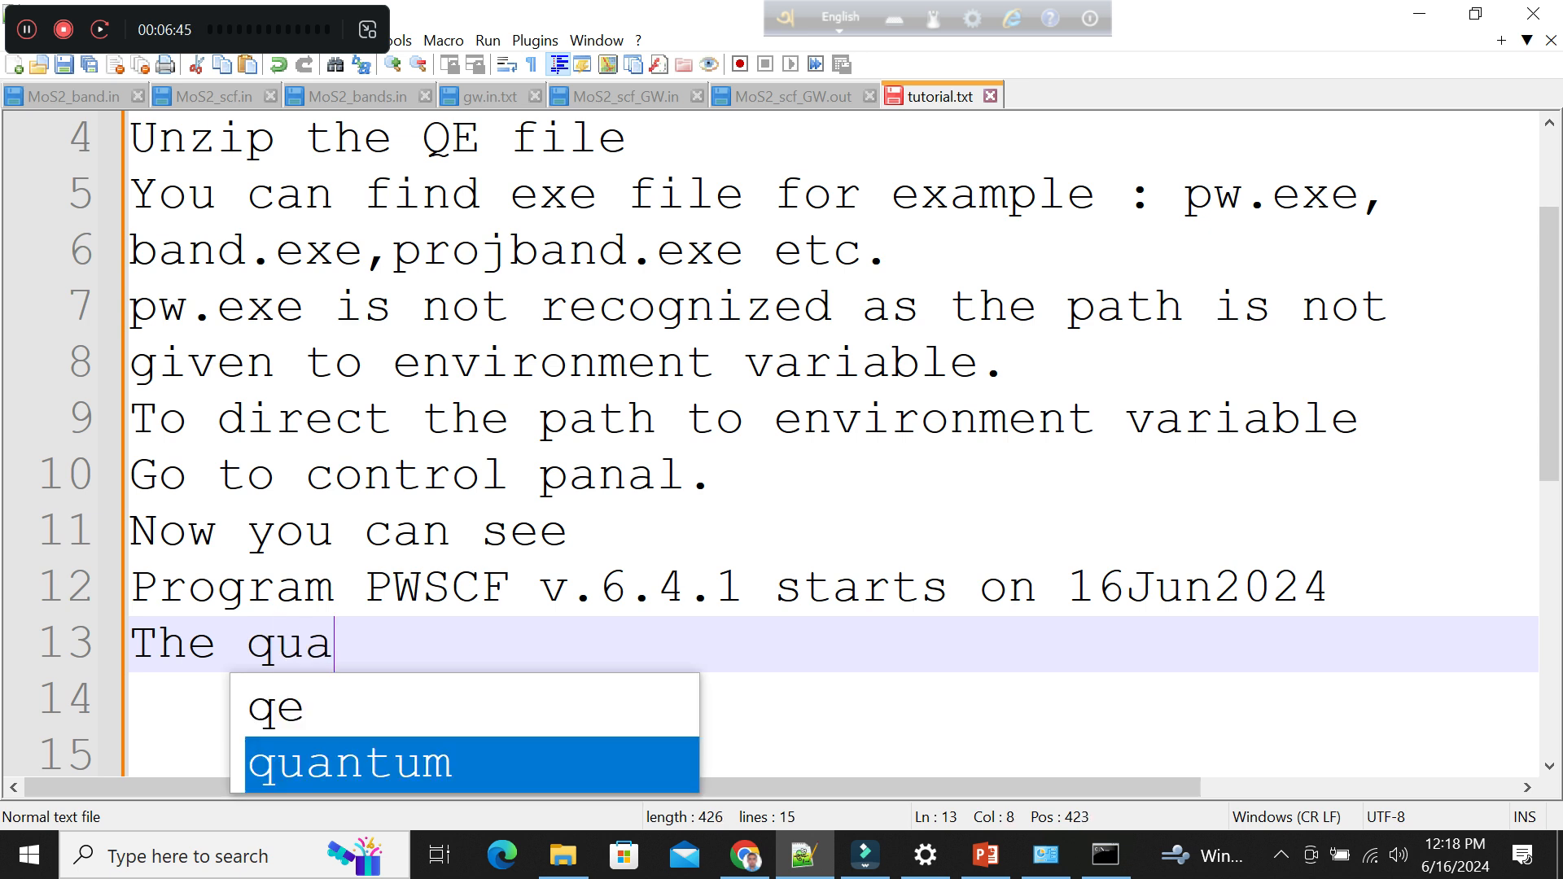
type("ntum ex")
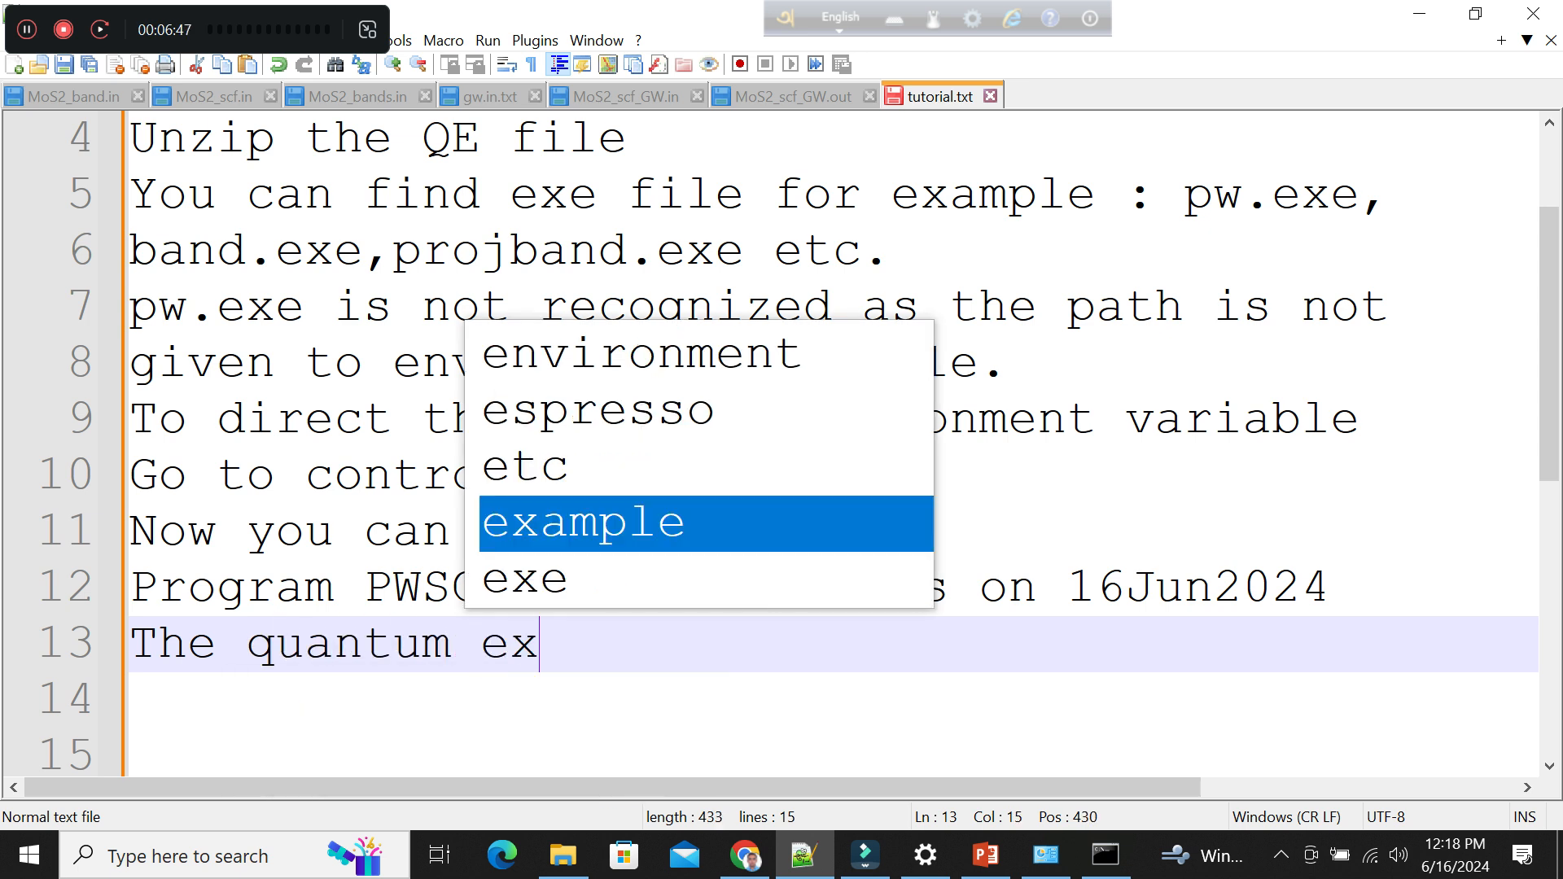
key("BackSpace")
type("spresso")
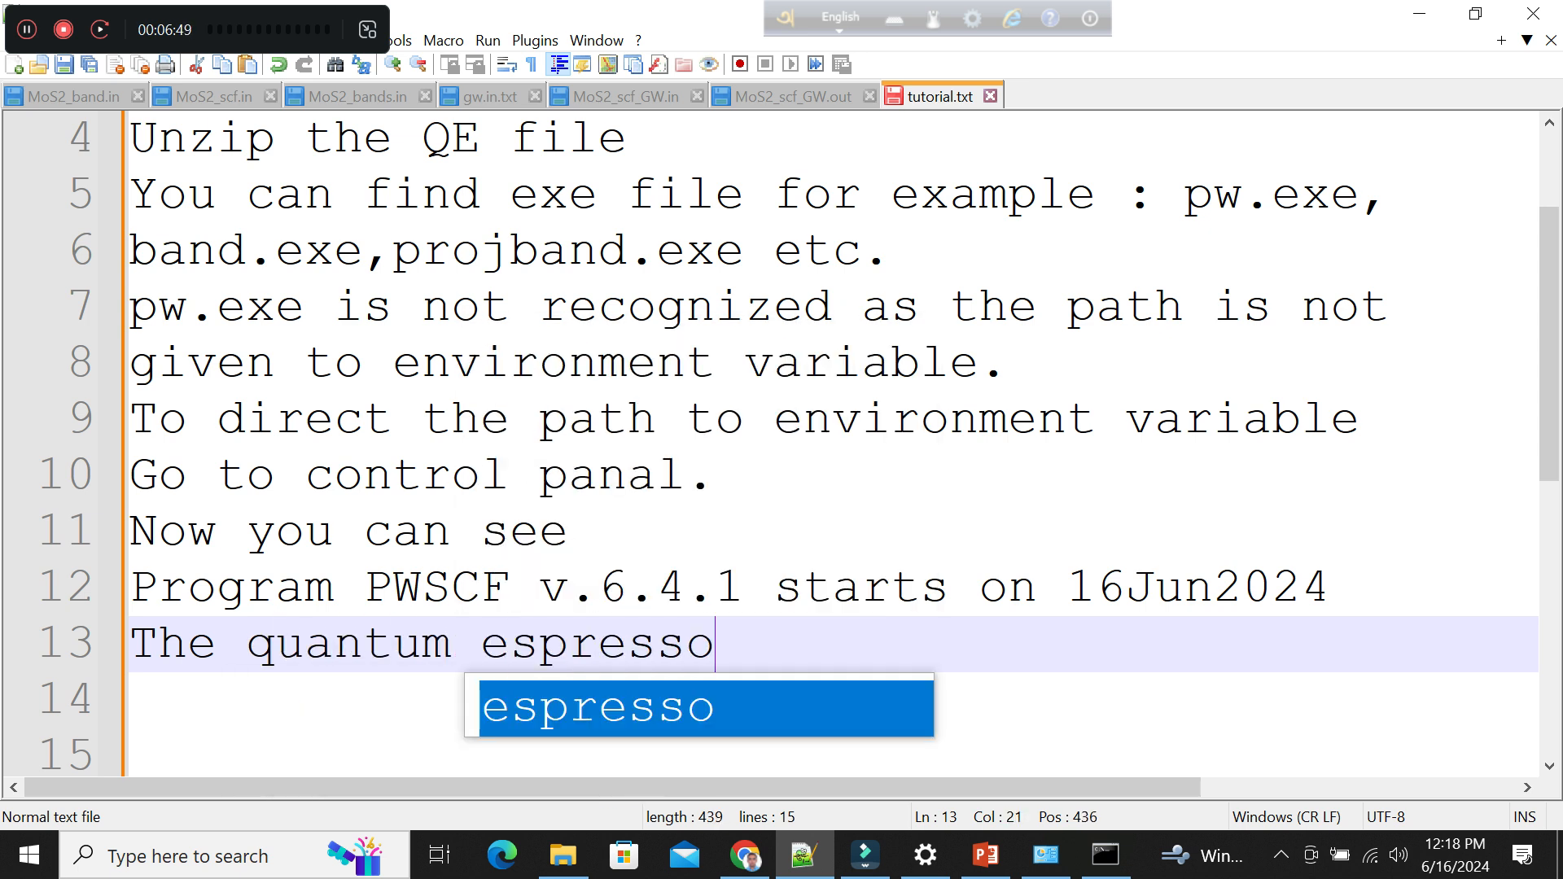
type(" is inst")
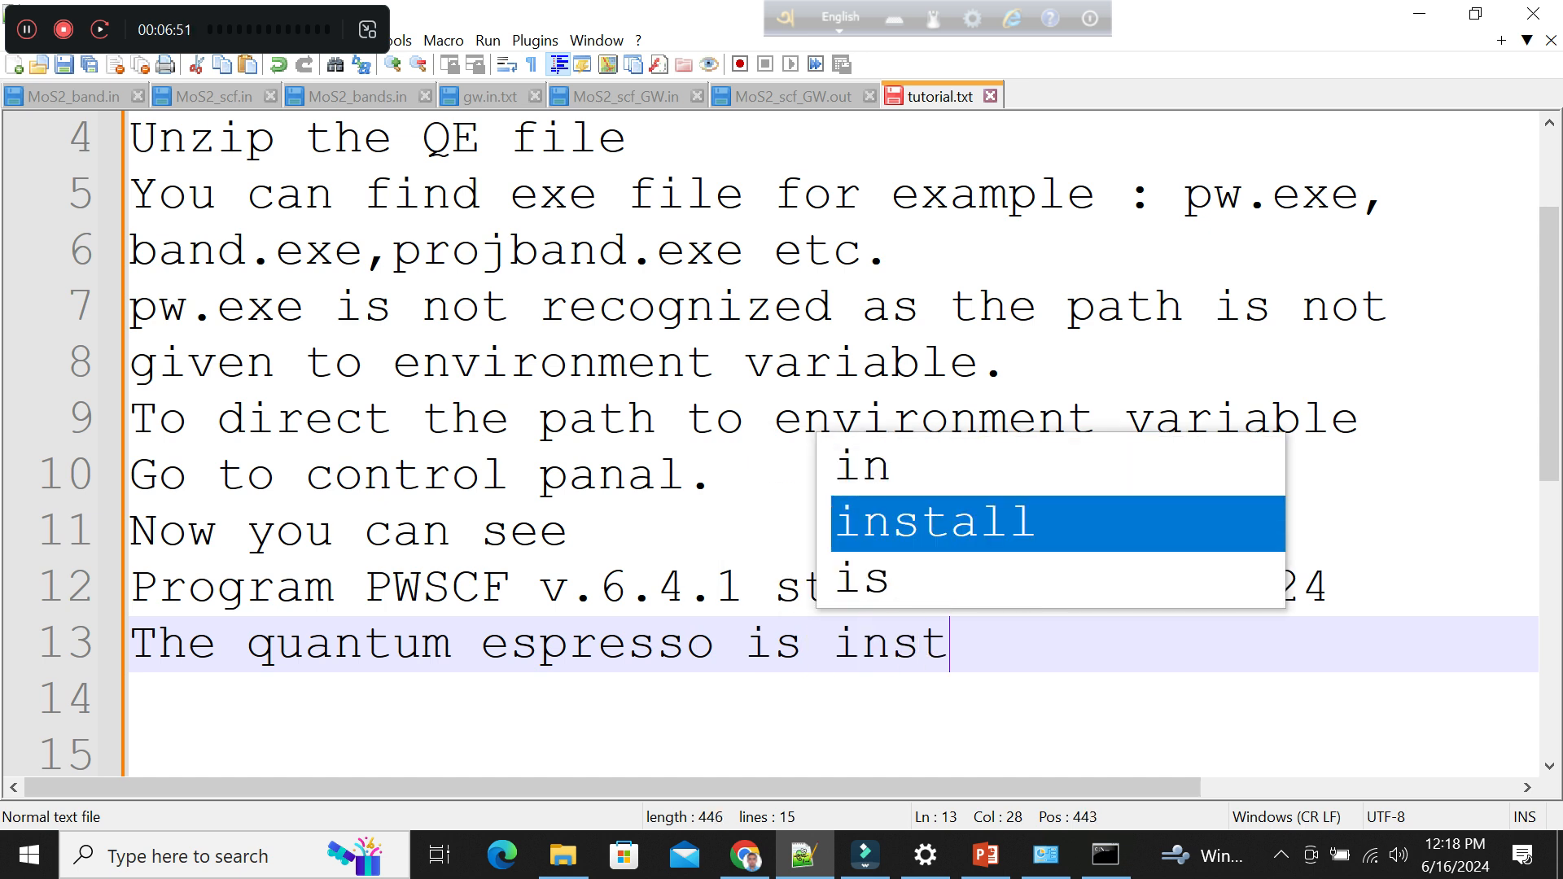
type("all")
key("BackSpace")
type("ed")
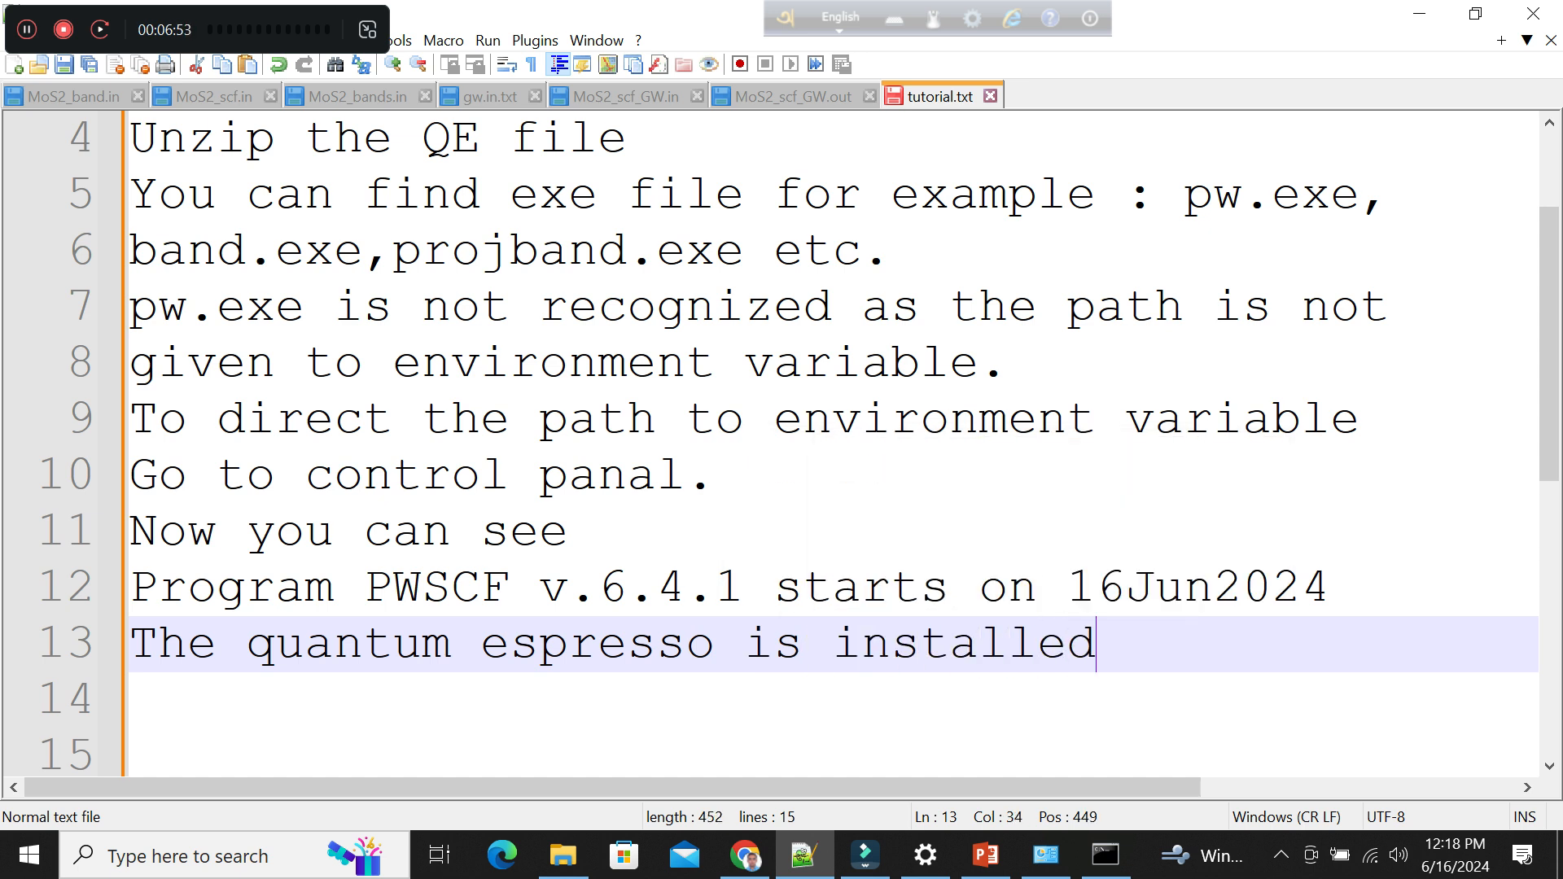
Write "I am going to check by running a code." on line 14, add blank lines below, and return to line 15.
key("Return")
type("N")
key("BackSpace")
type("I am ")
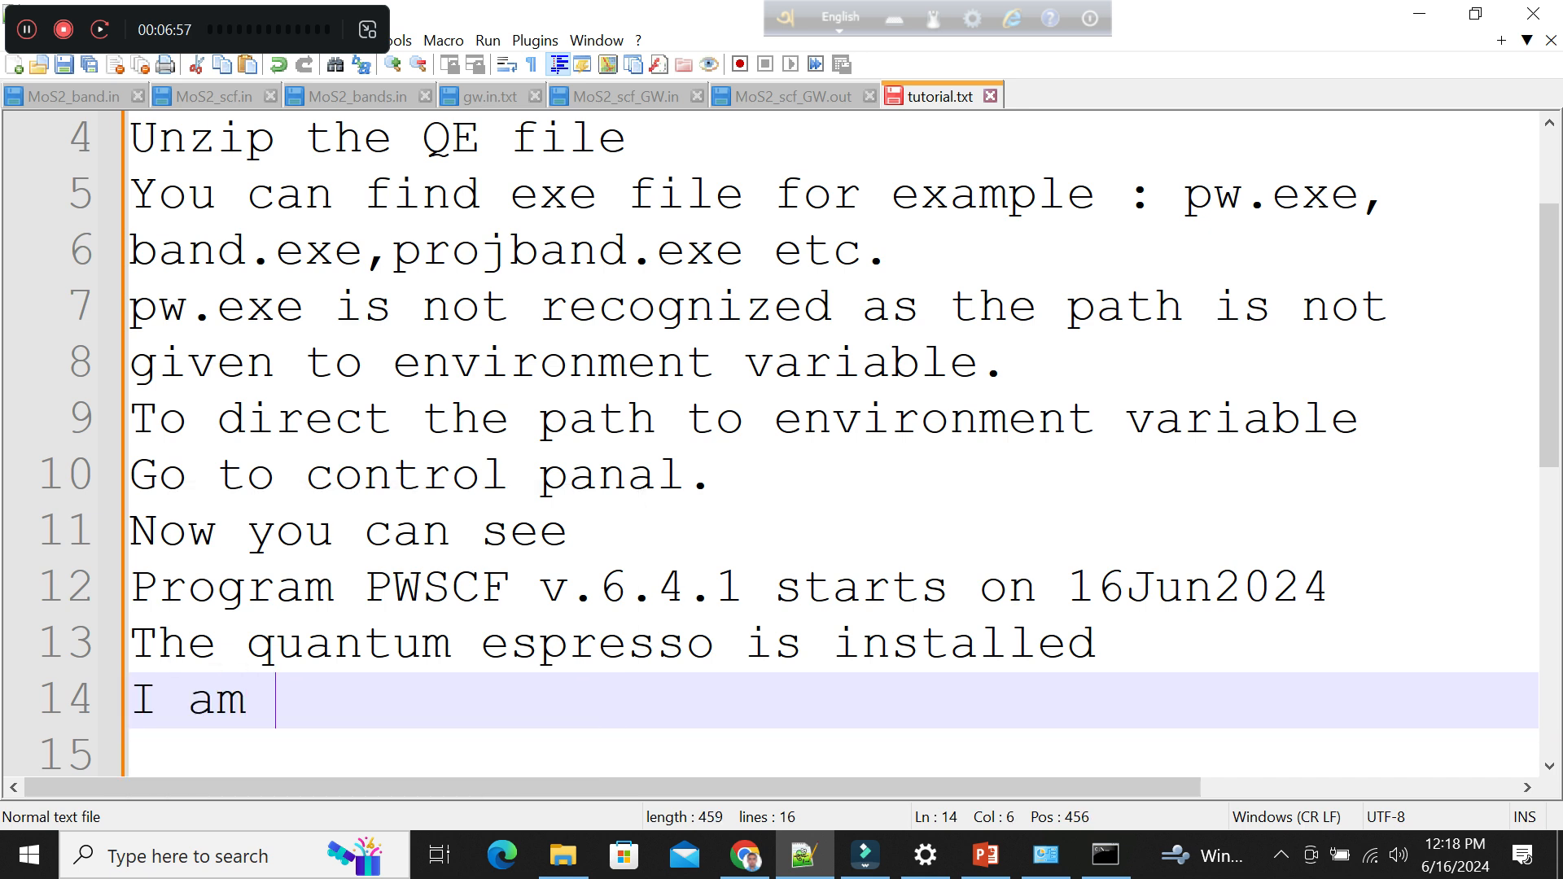
type("going to ")
type("chem")
key("BackSpace")
type("ck by runii")
key("BackSpace")
key("BackSpace")
type("nning a code.")
key("Return")
key("Return")
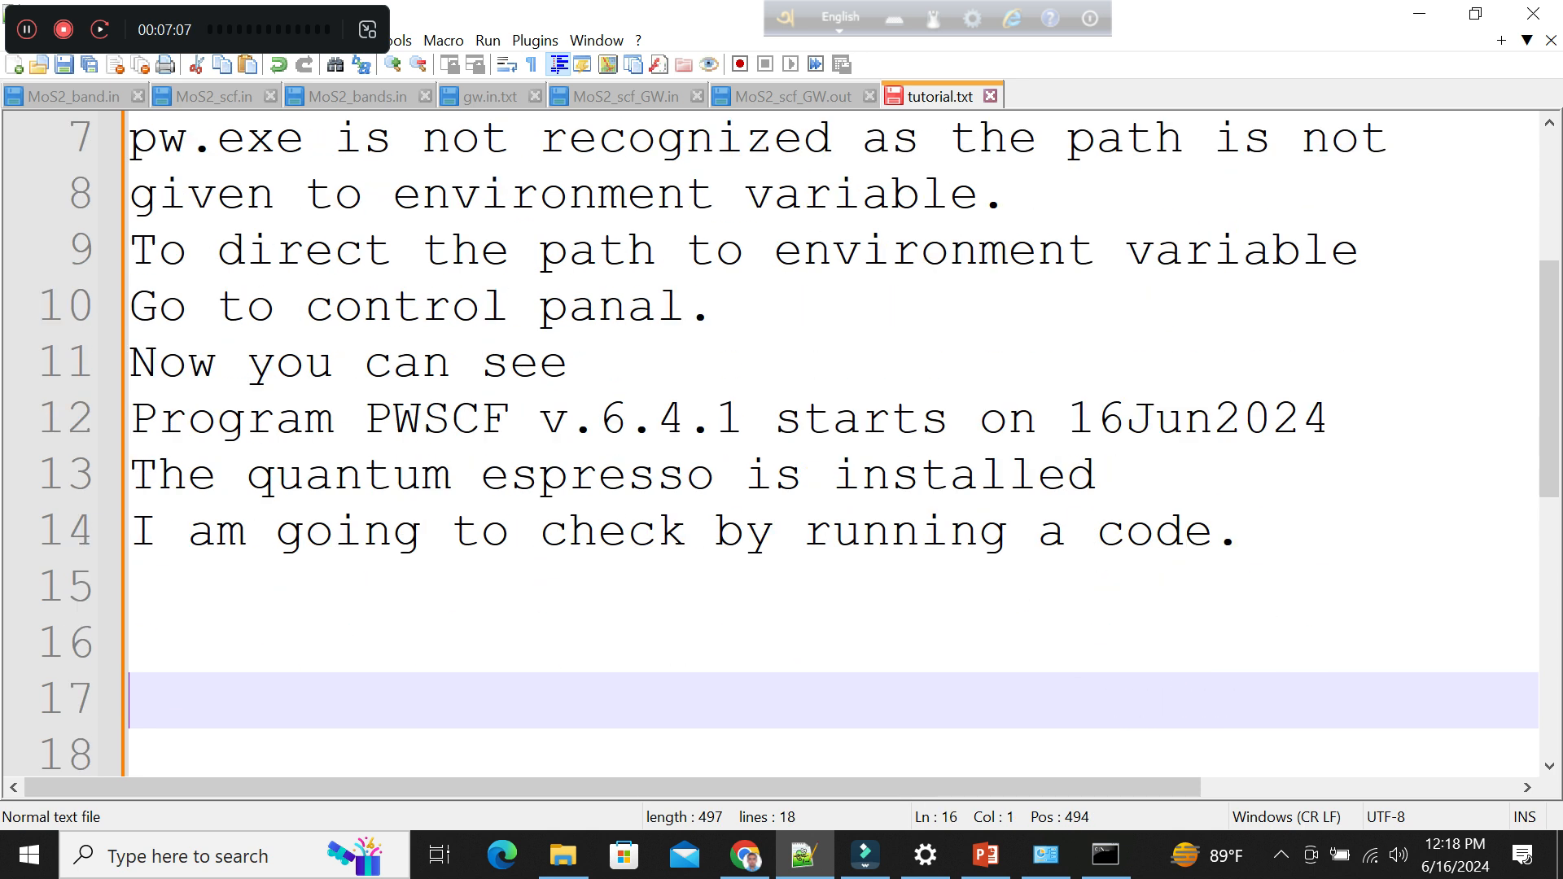
key("Up")
key("Up")
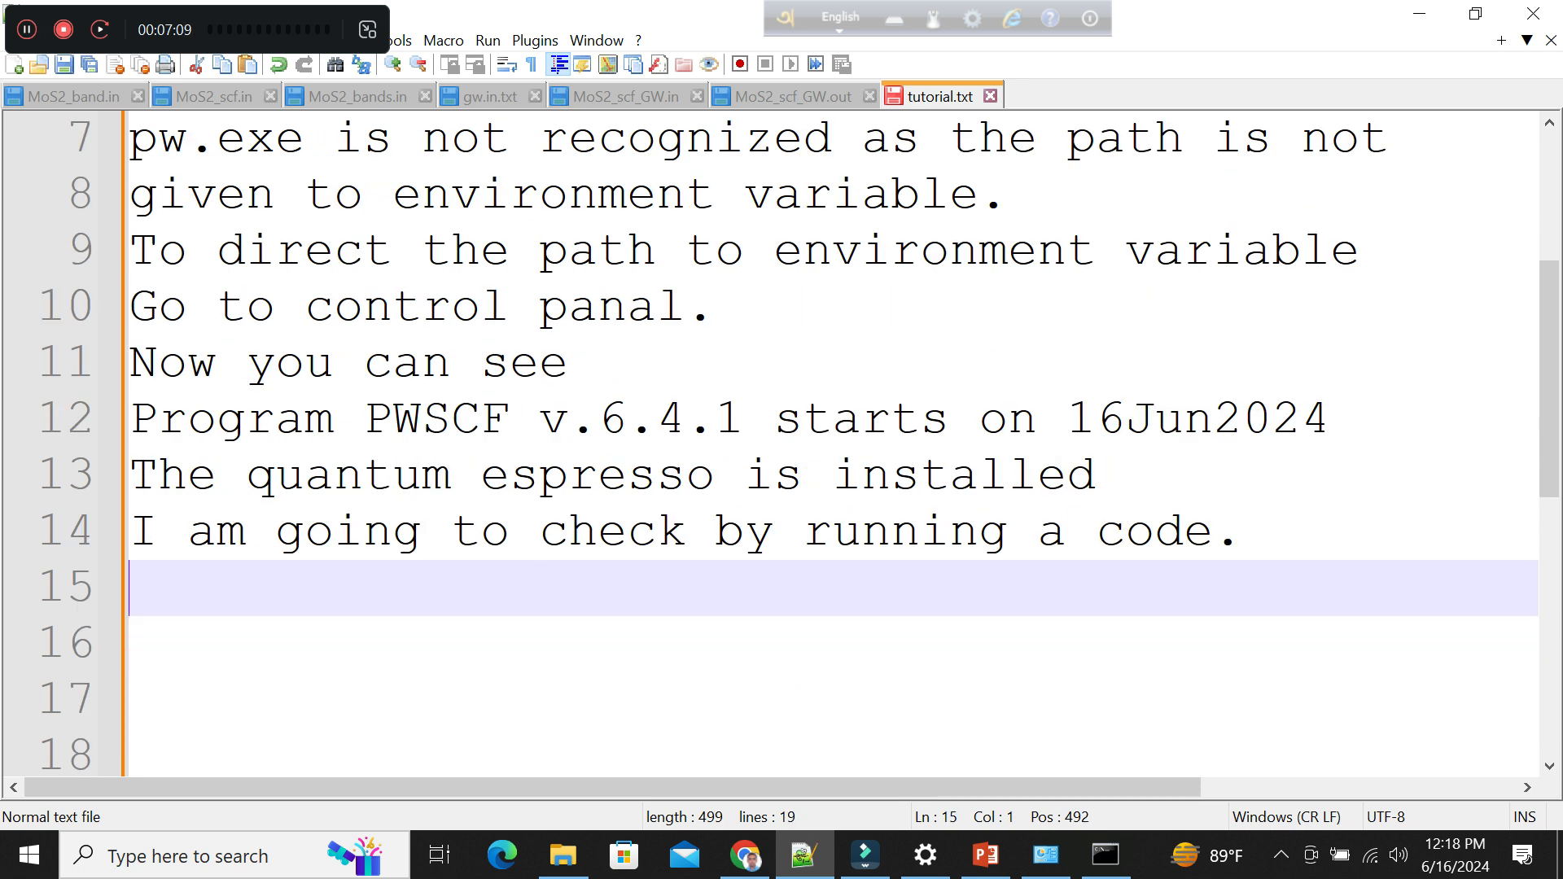
Switch to the Command Prompt running pw.exe and close its window.
left_click(1104, 855)
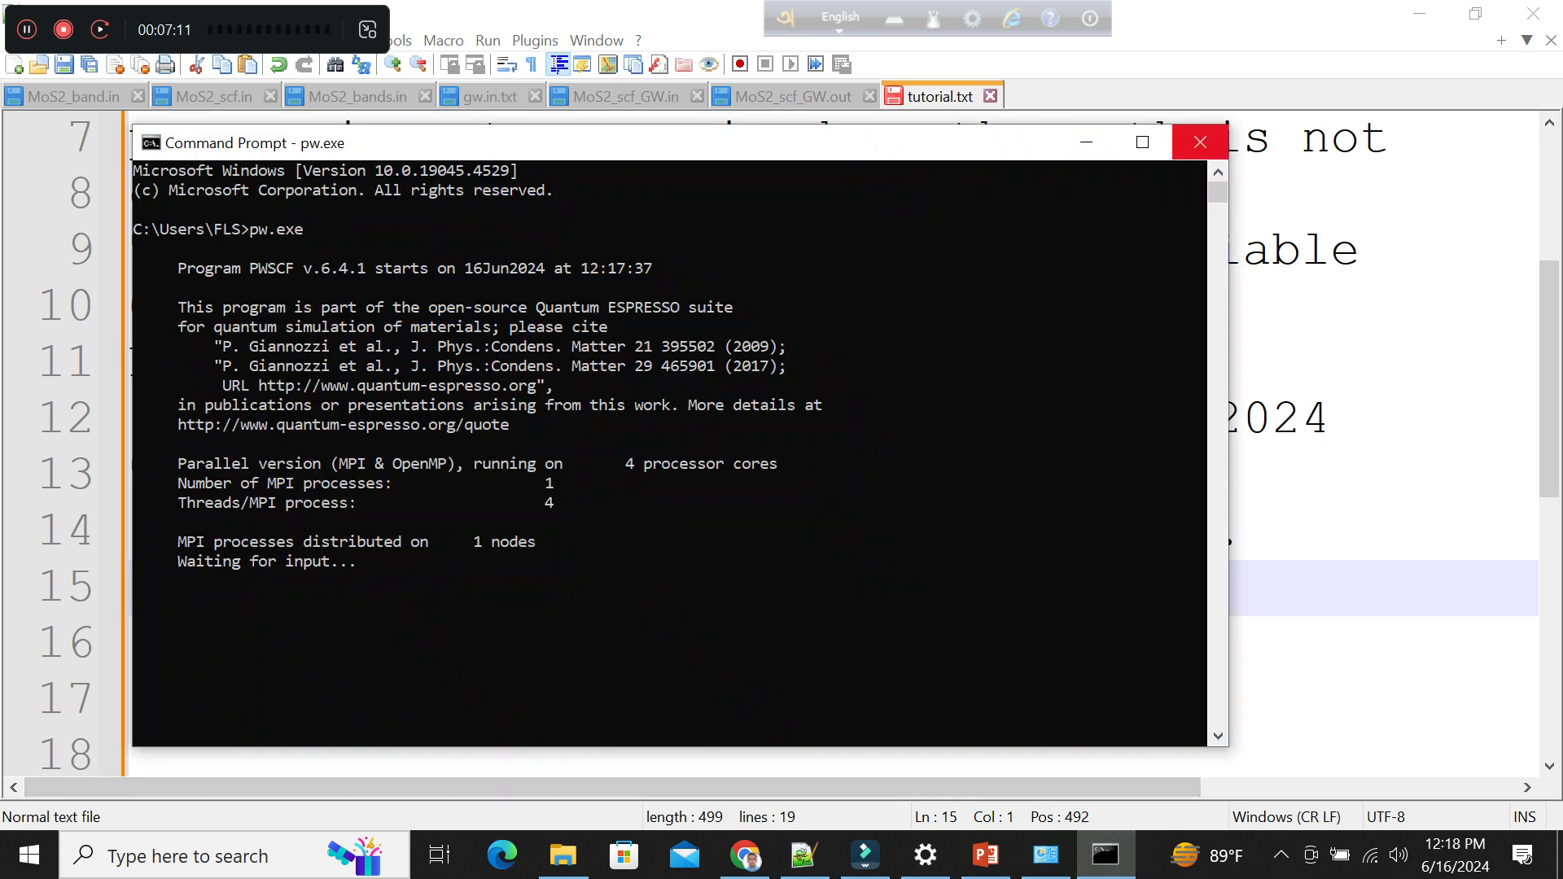
left_click(1200, 142)
left_click(104, 854)
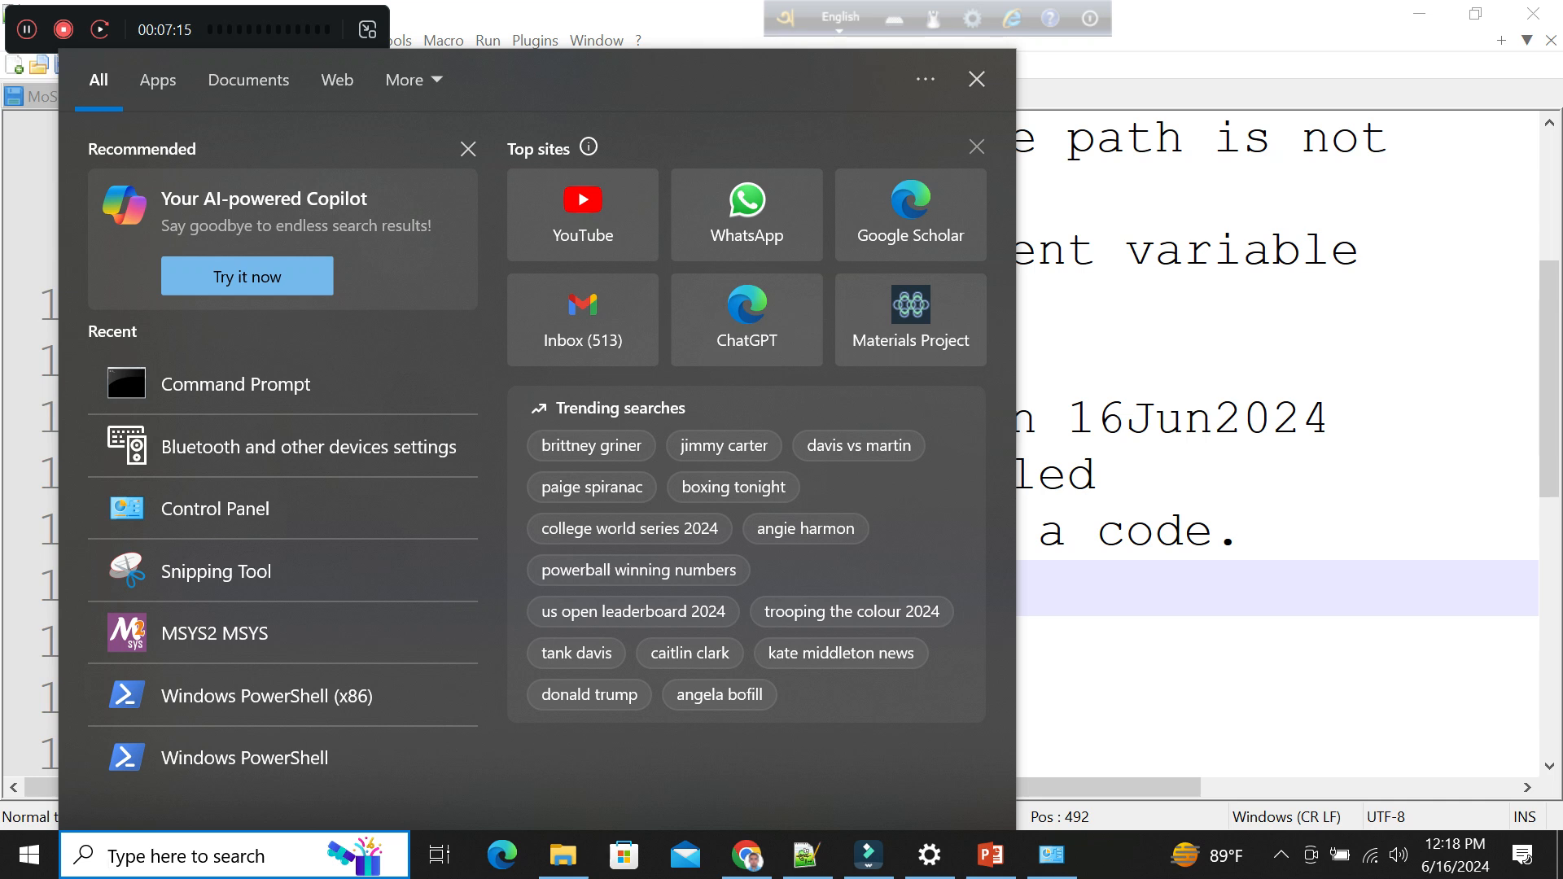
type("c")
key("BackSpace")
key("Escape")
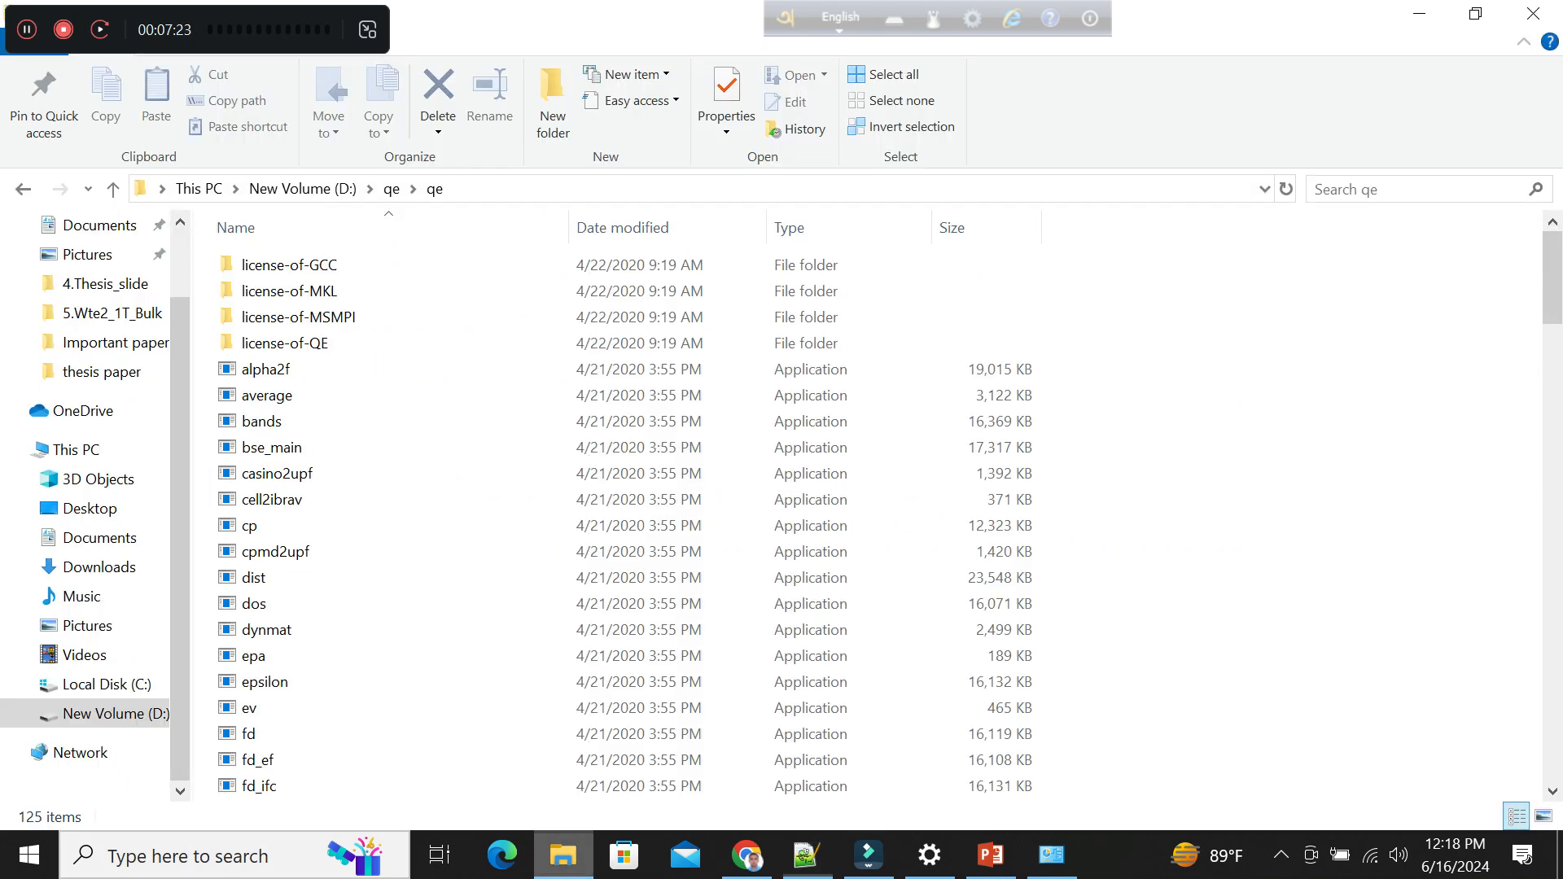
Switch to File Explorer, go to the 4.MoTe2_bulk folder on drive D:, and open MoTe2_scf.in in Notepad++.
left_click(563, 855)
left_click(103, 713)
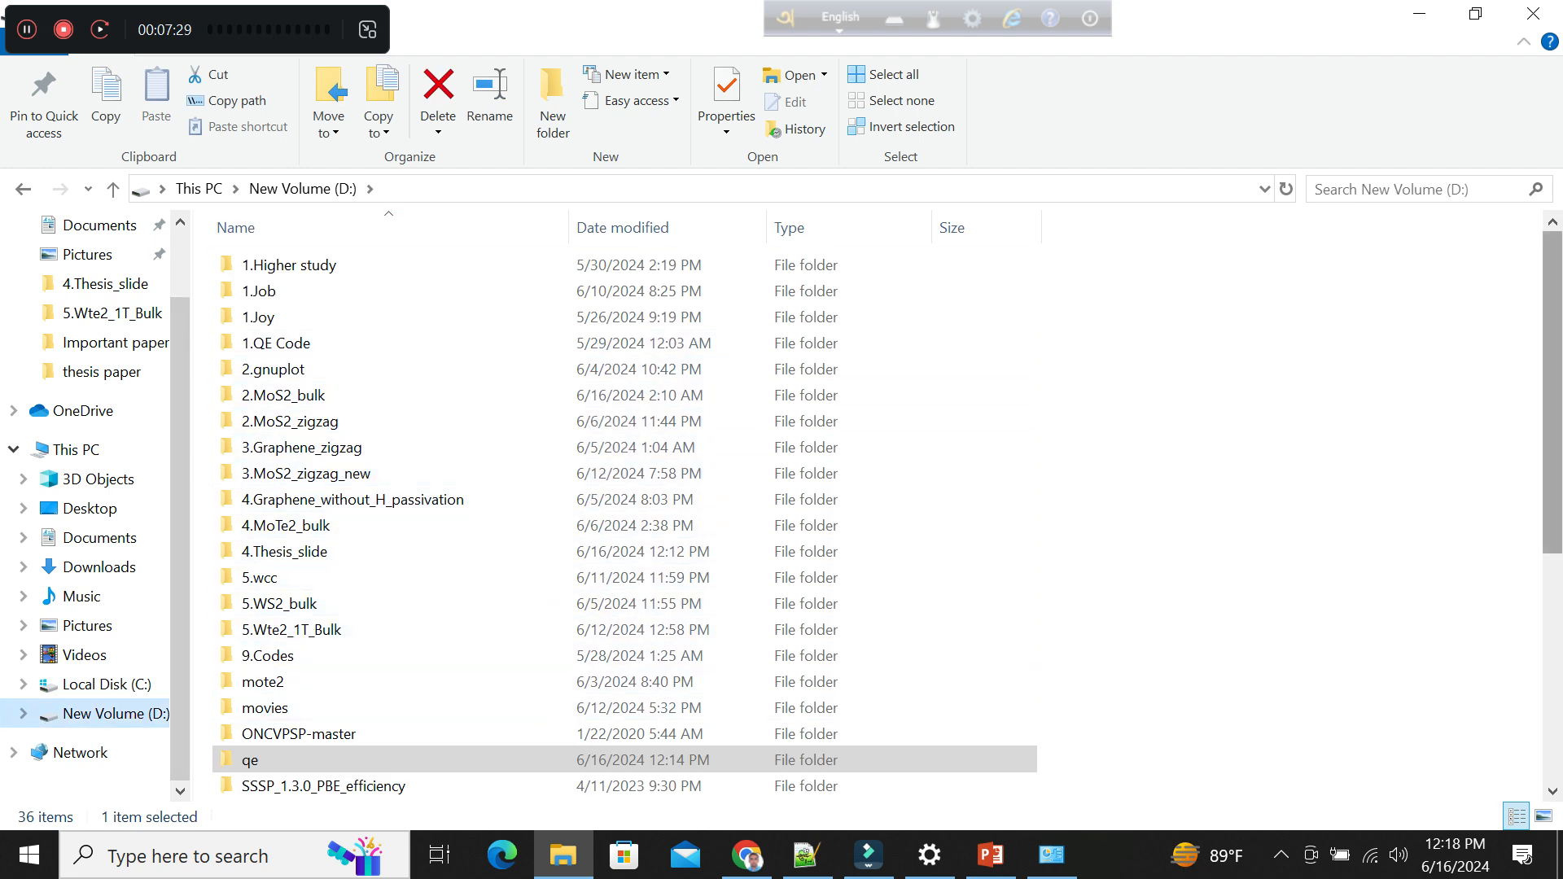
scroll(367, 421, "down", 2)
double_click(285, 411)
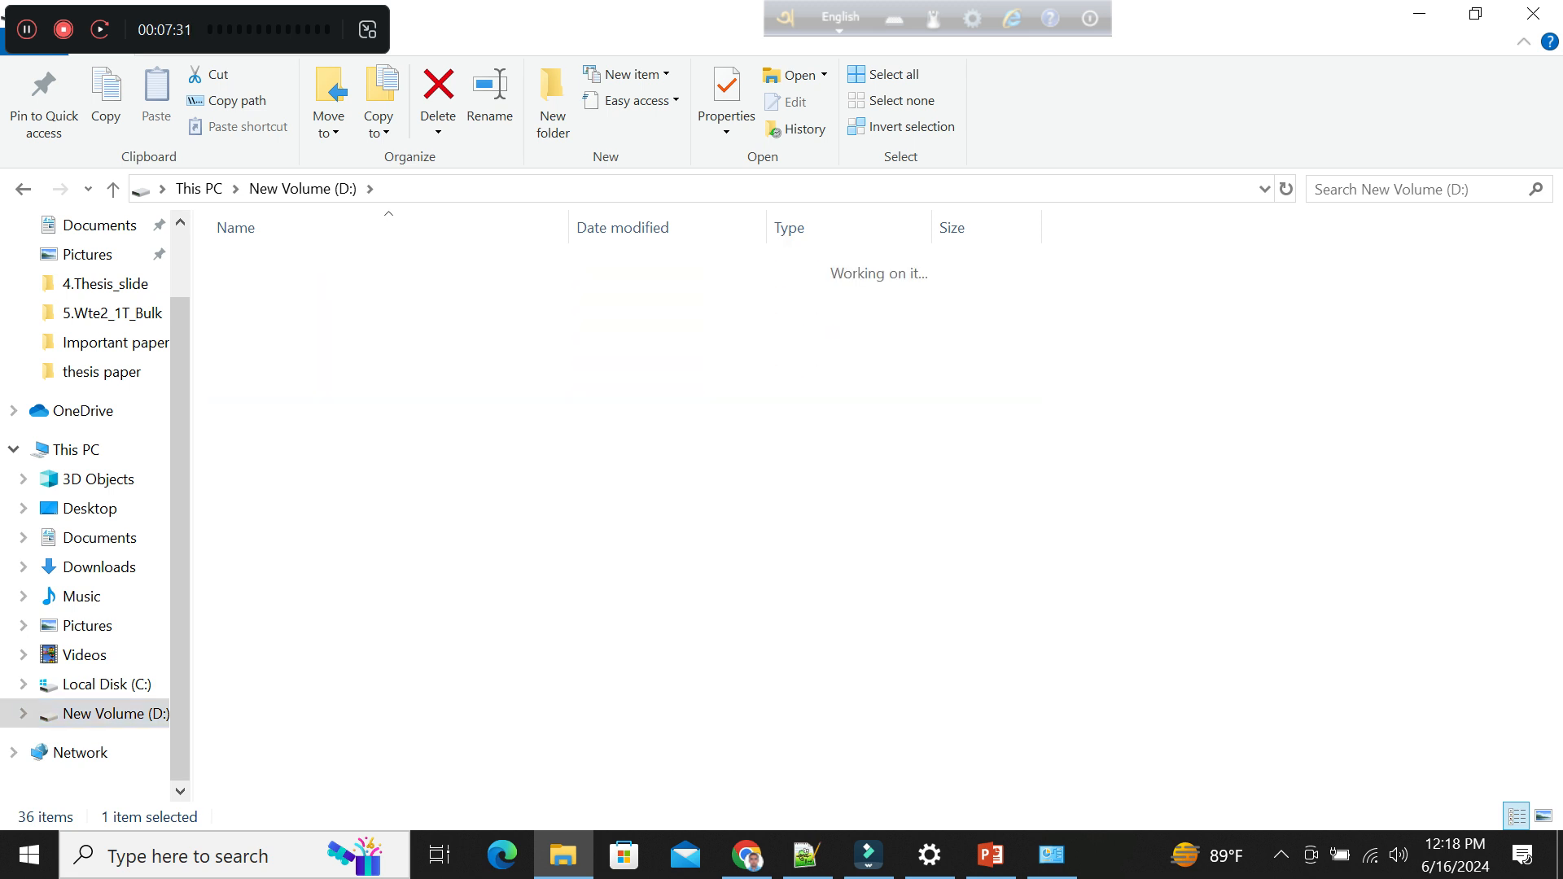
scroll(489, 504, "down", 6)
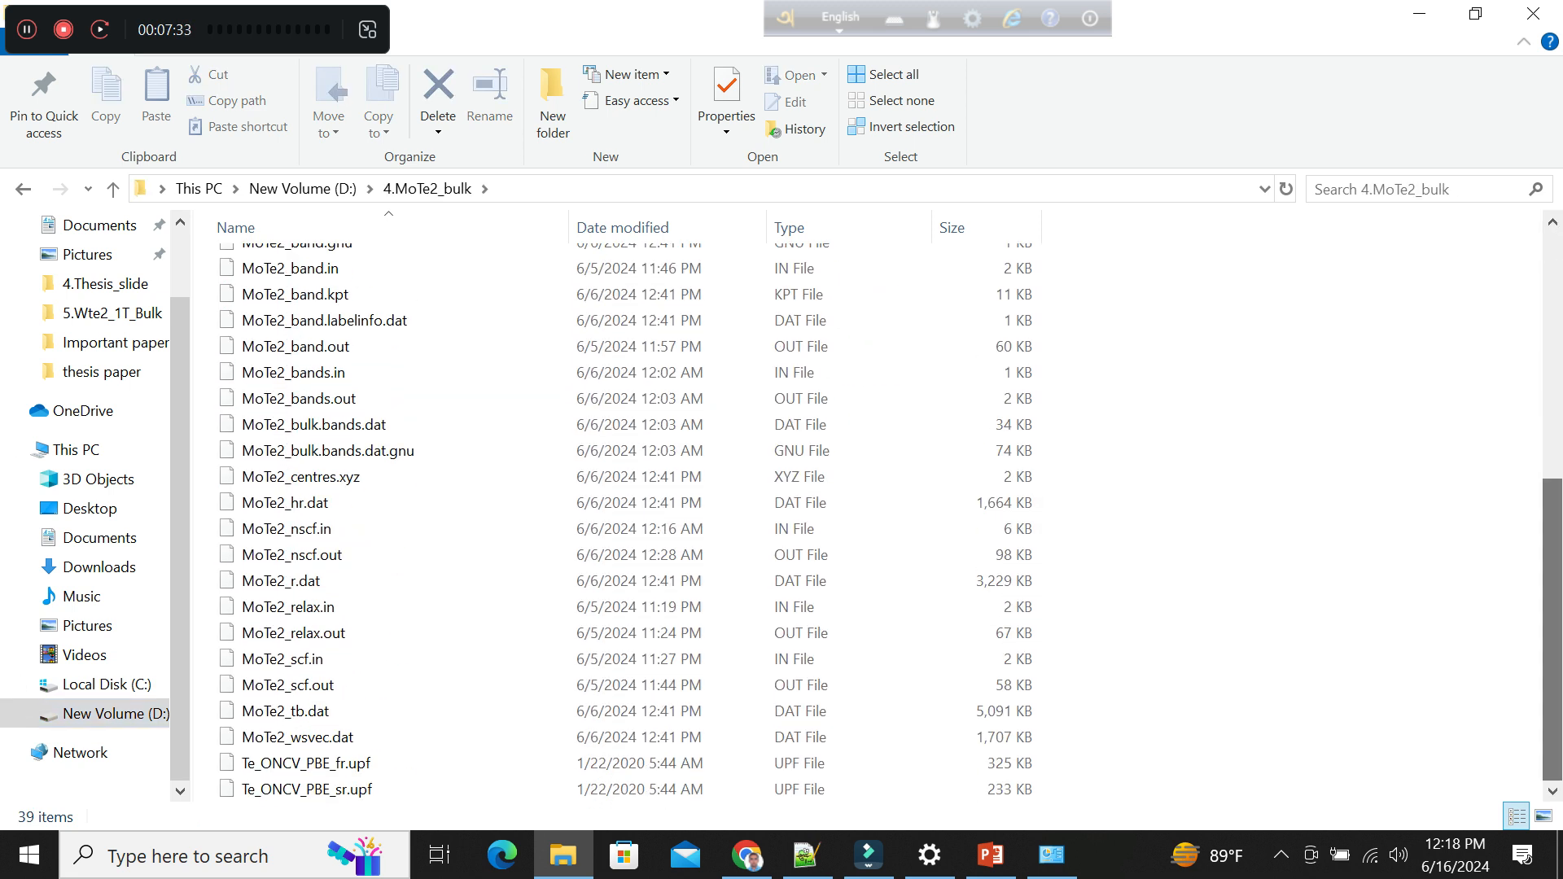
left_click(358, 660)
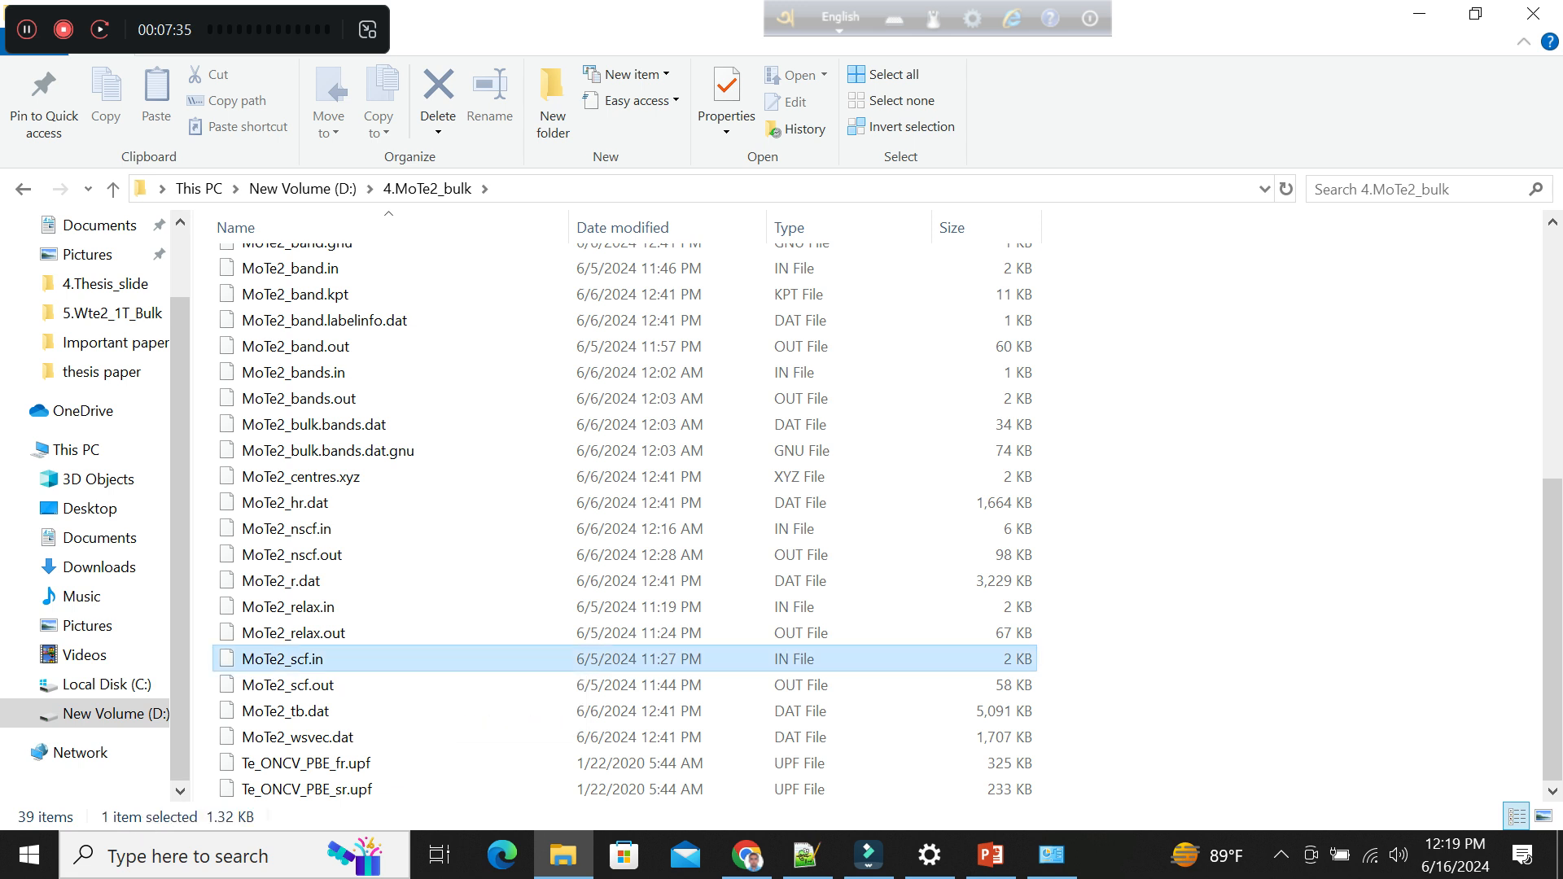
right_click(358, 660)
left_click(455, 210)
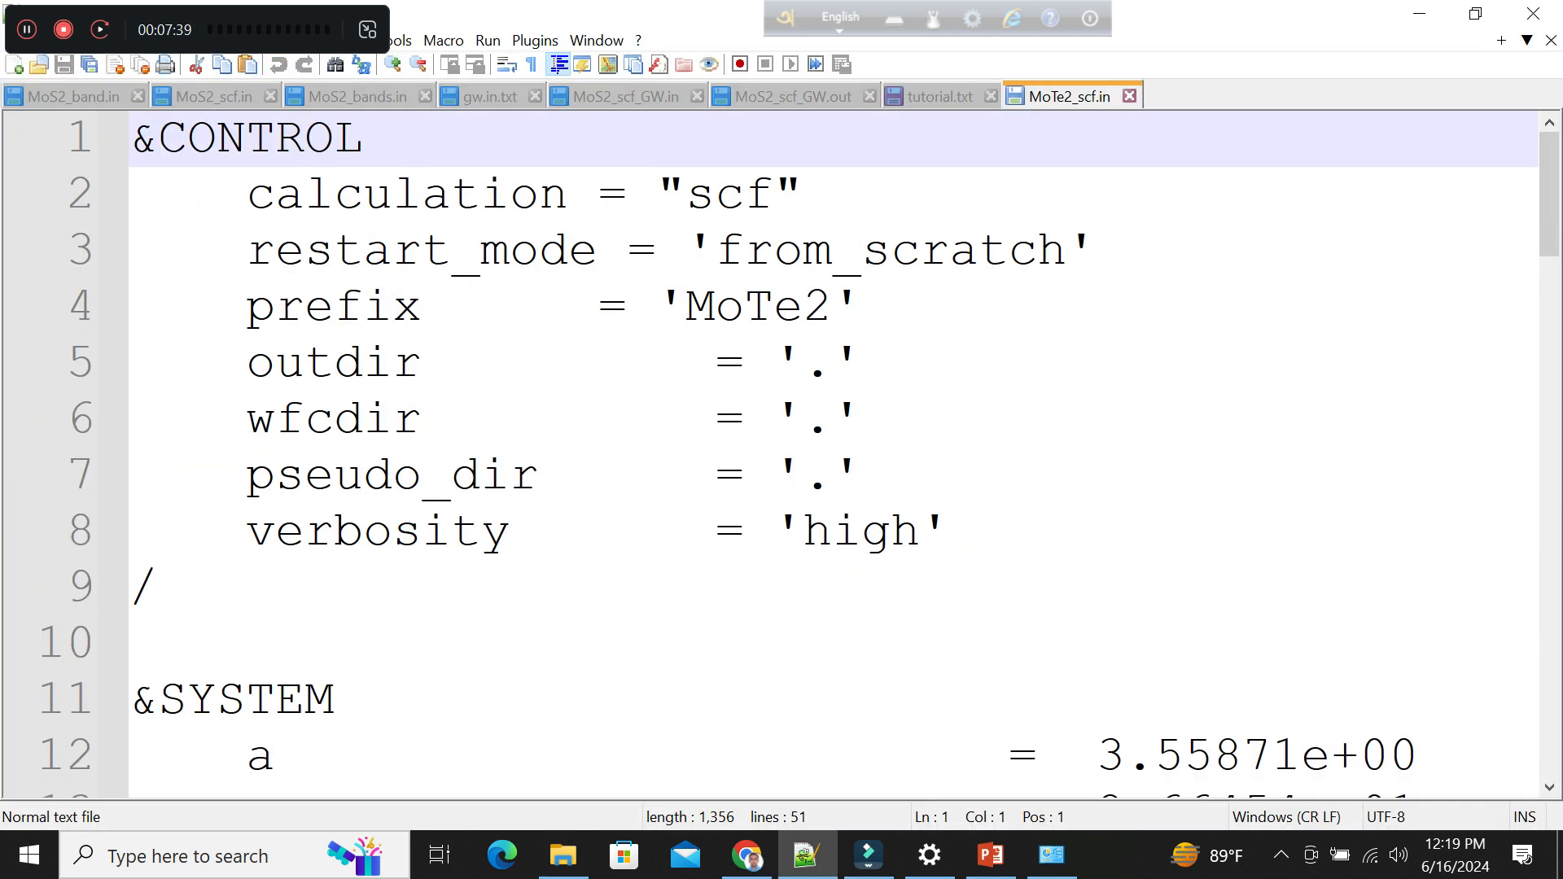
Review the MoTe2_scf.in input file down to its atomic species and atomic positions, and return to tutorial.txt.
scroll(814, 447, "down", 10)
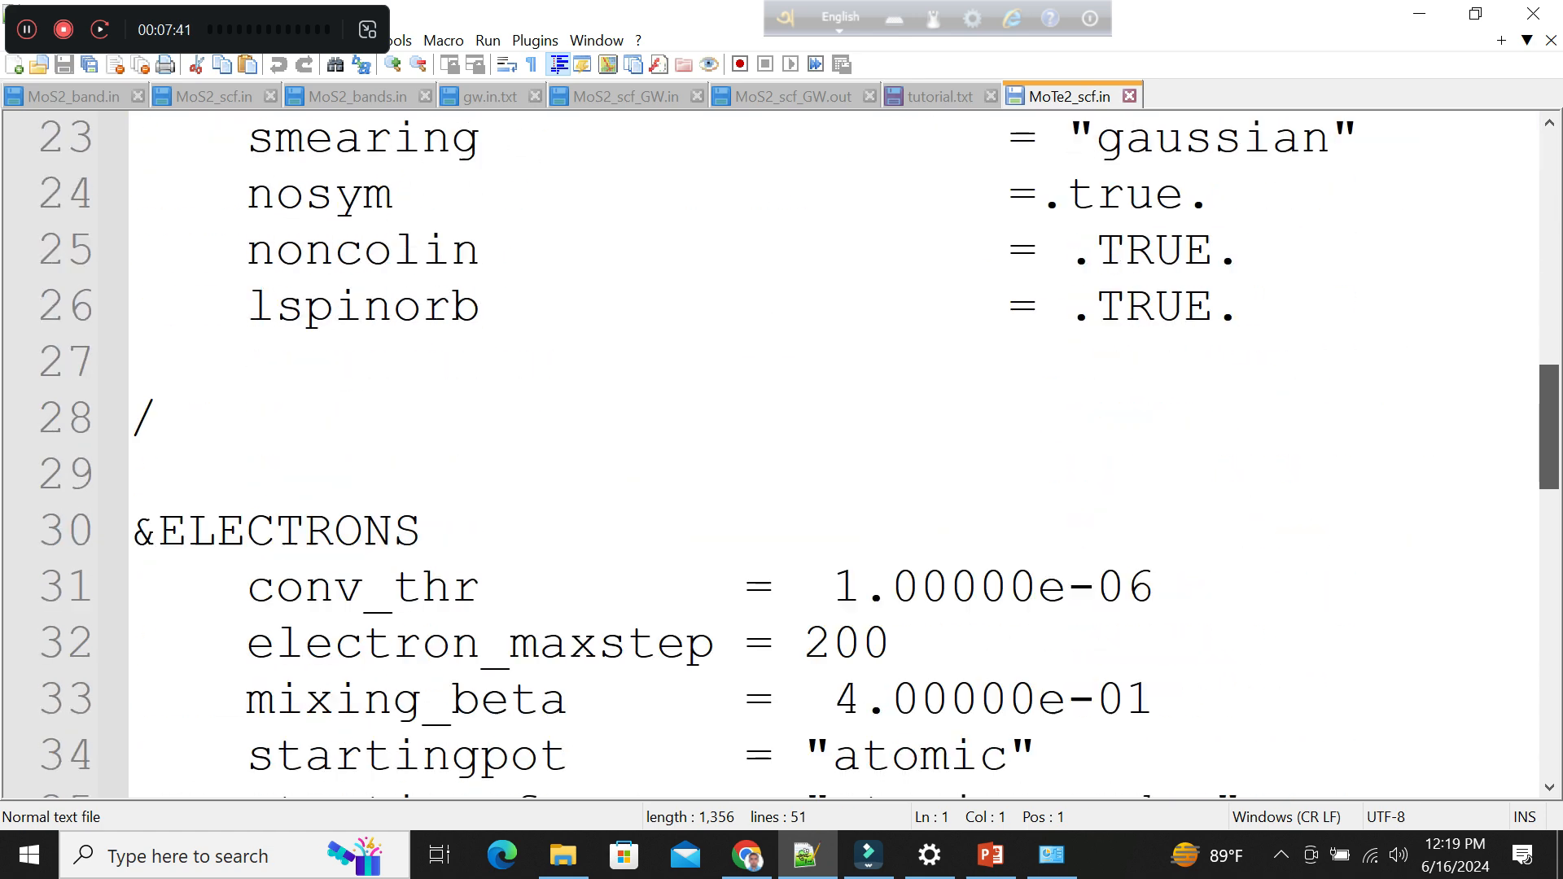
scroll(814, 448, "down", 5)
scroll(814, 447, "up", 14)
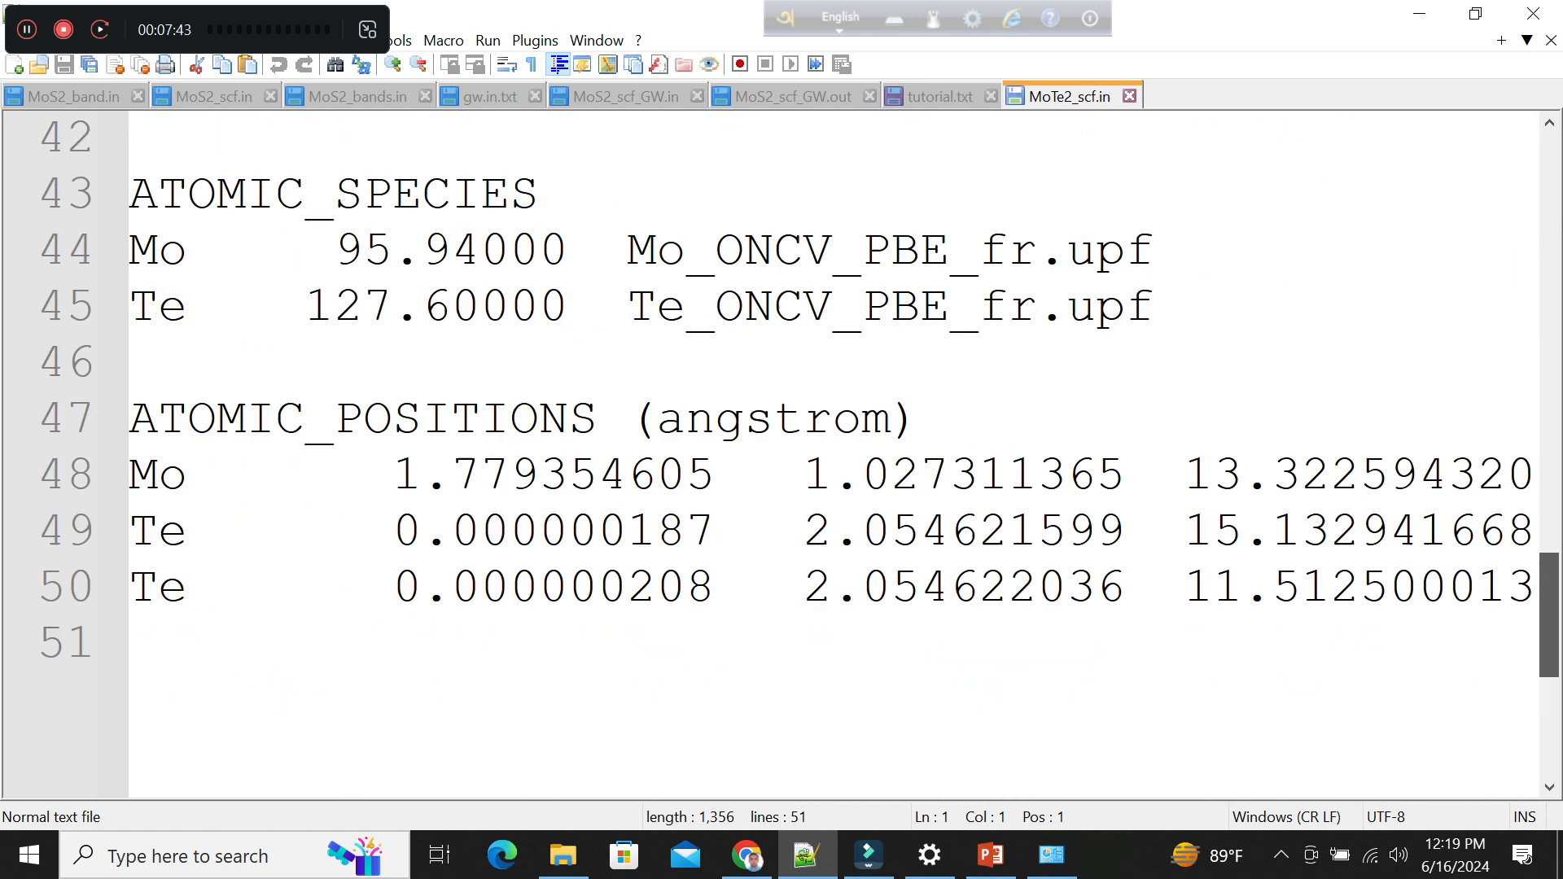
left_click_drag(1549, 216, 1549, 193)
left_click(940, 96)
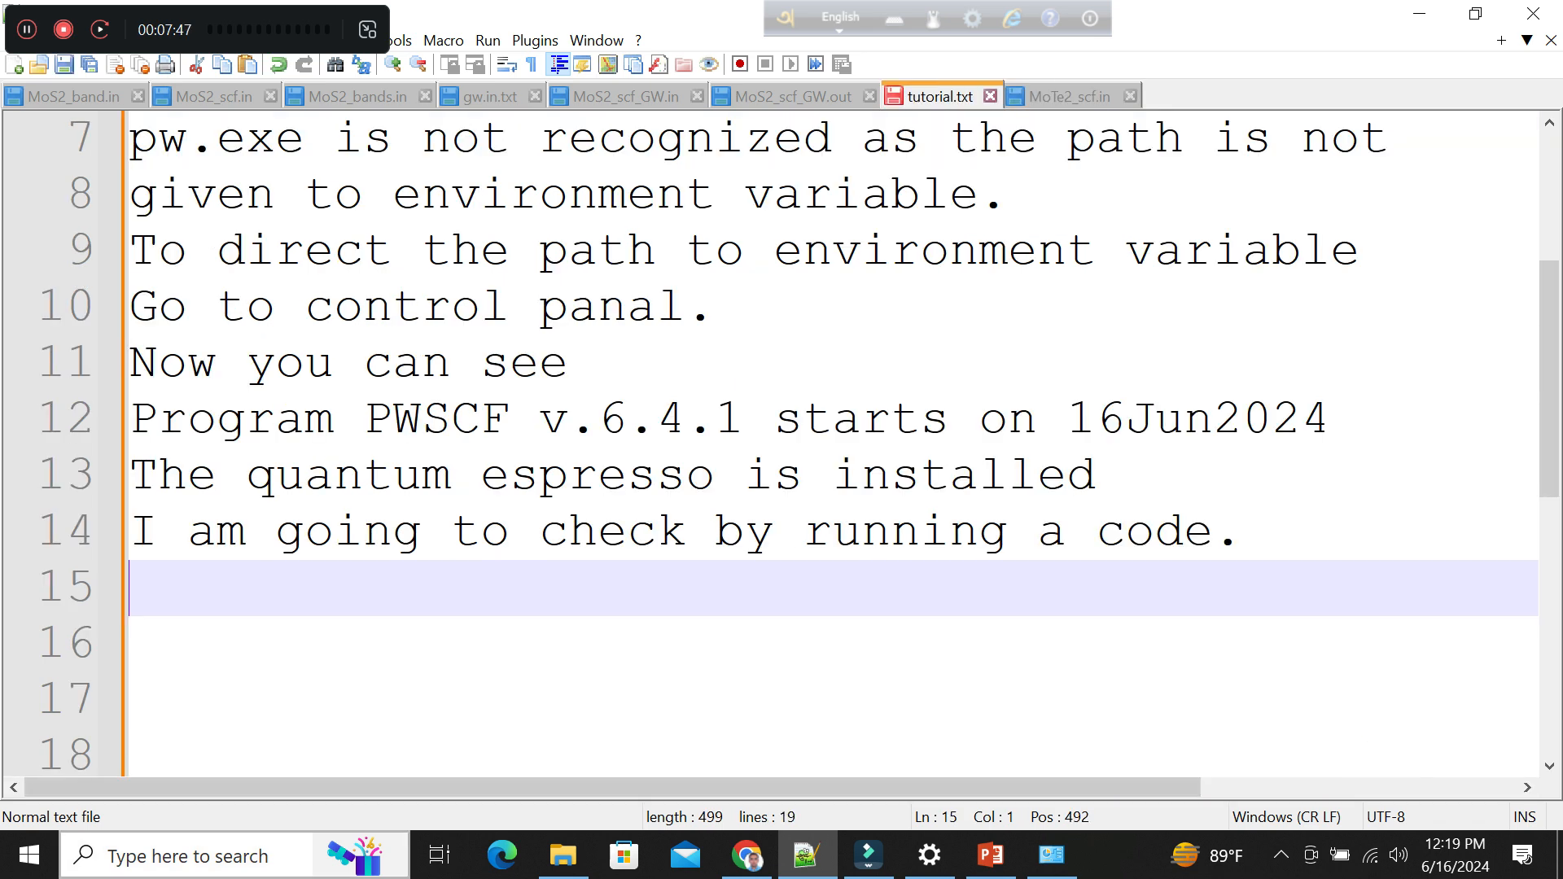
Open a new Command Prompt and switch it to drive D:.
left_click(213, 856)
type("cmd")
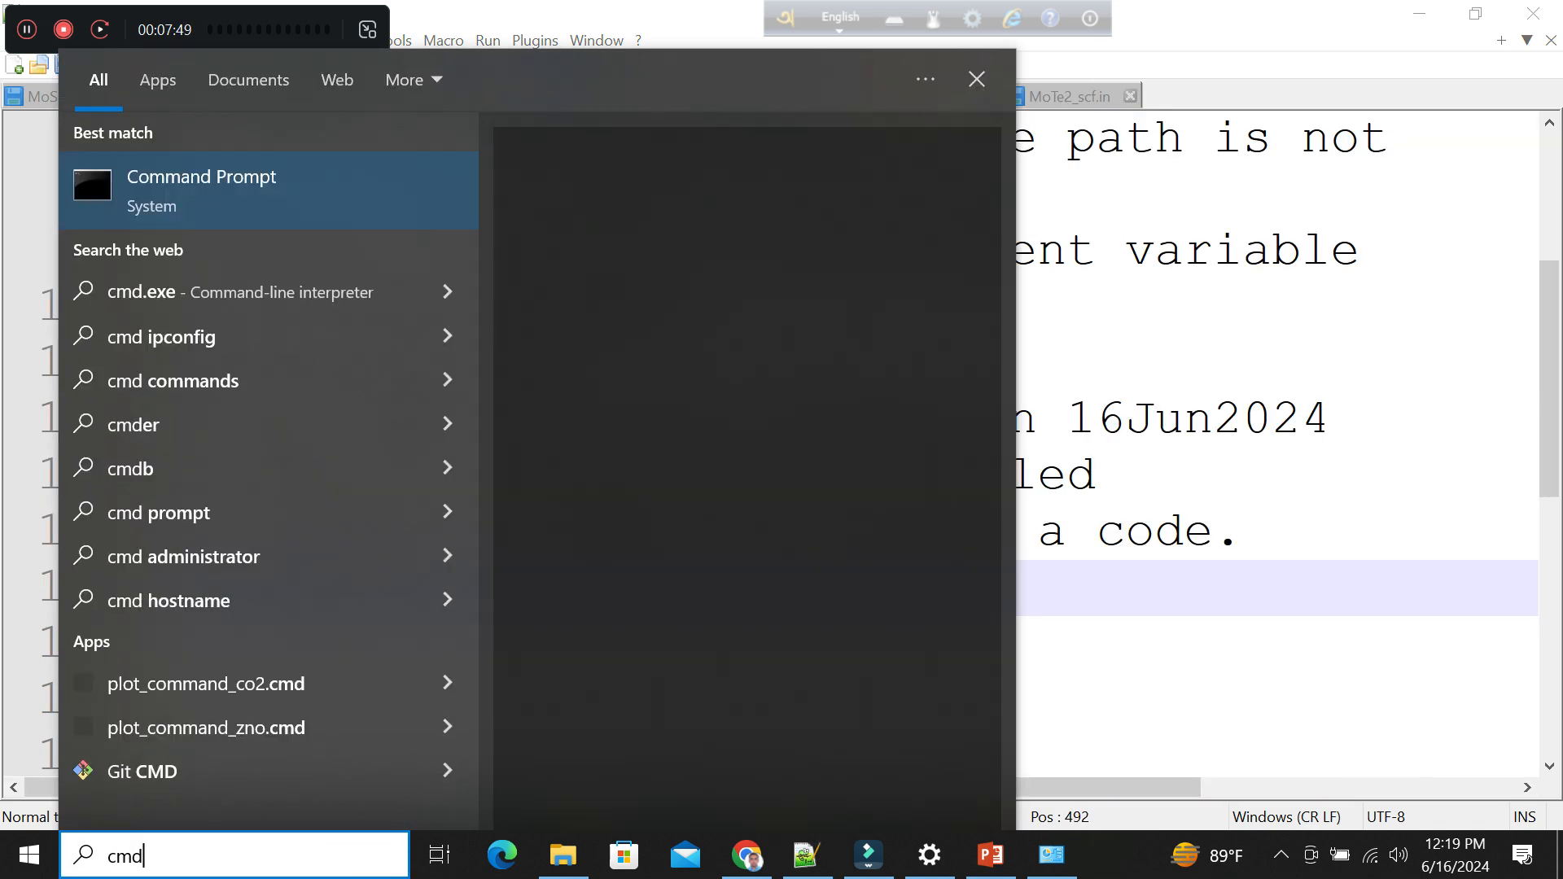
key("Return")
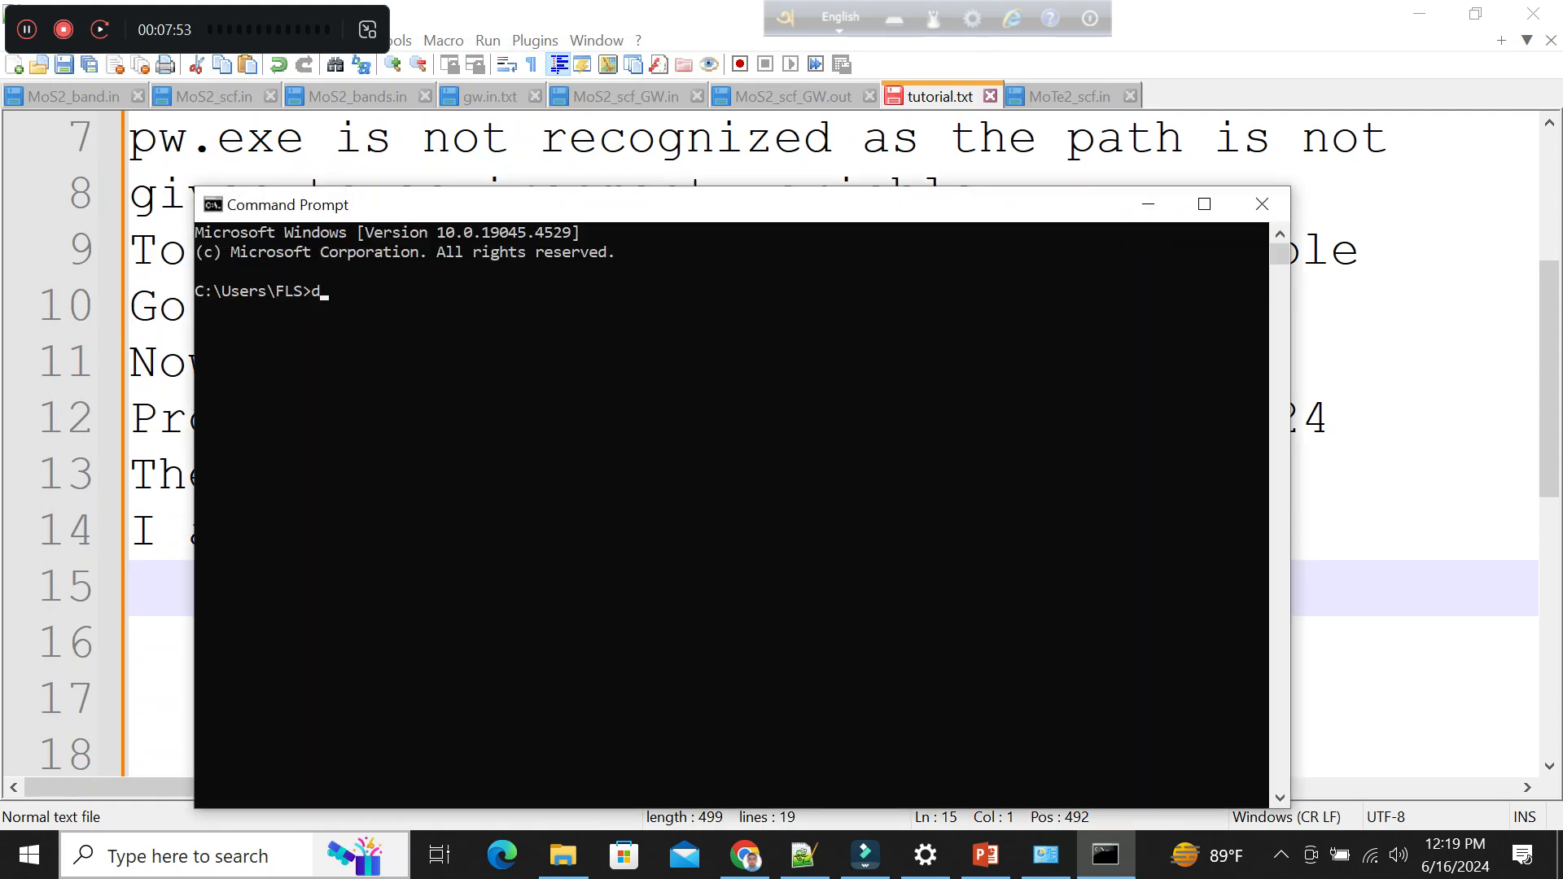
type("d")
key("Return")
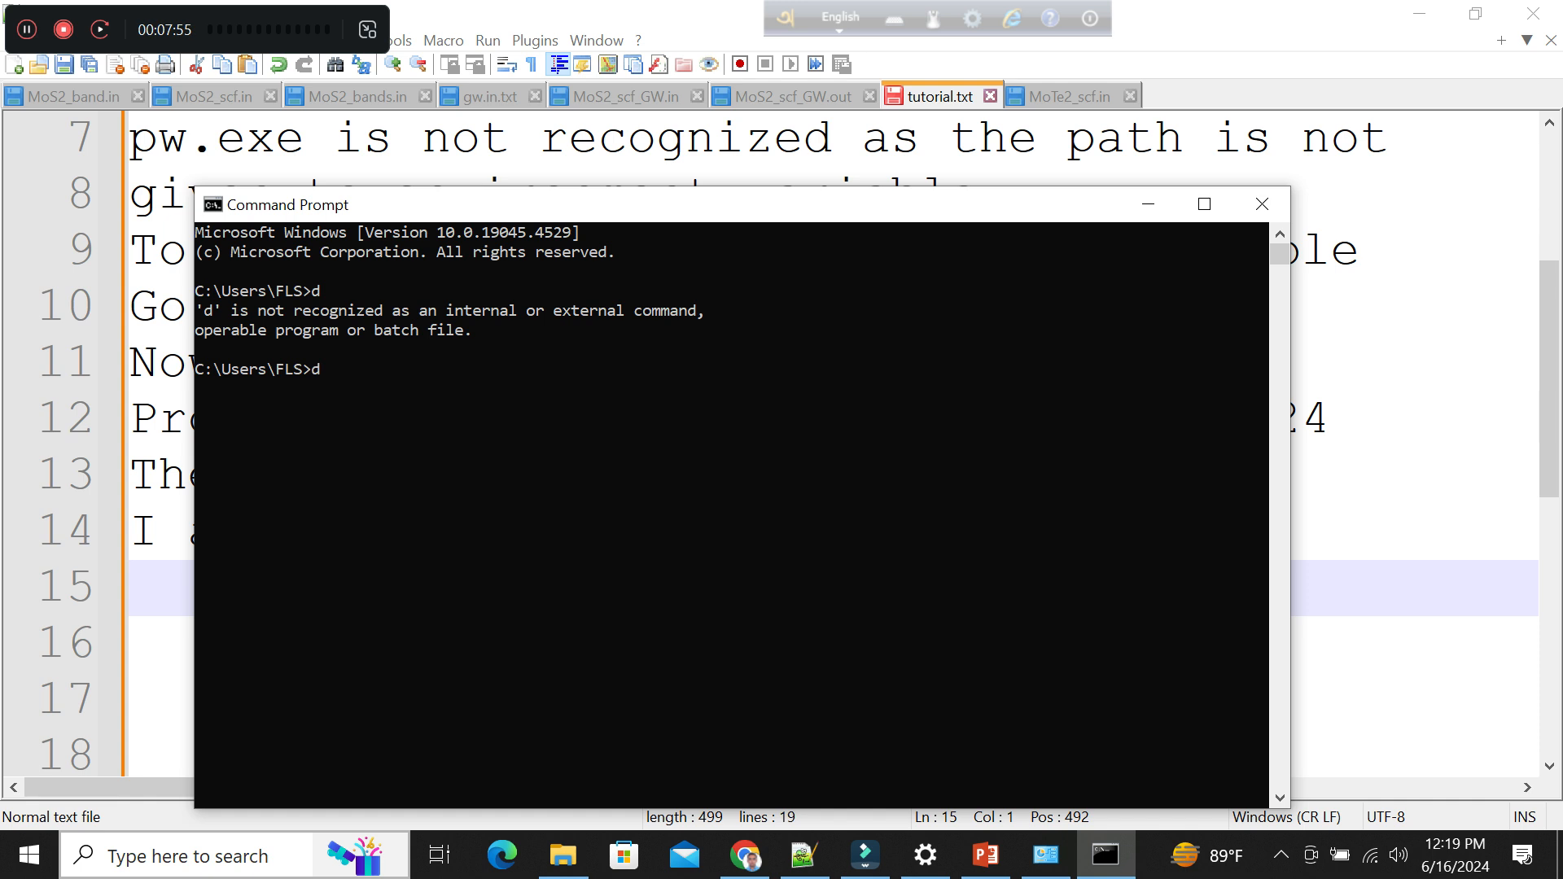
type("d:")
key("Return")
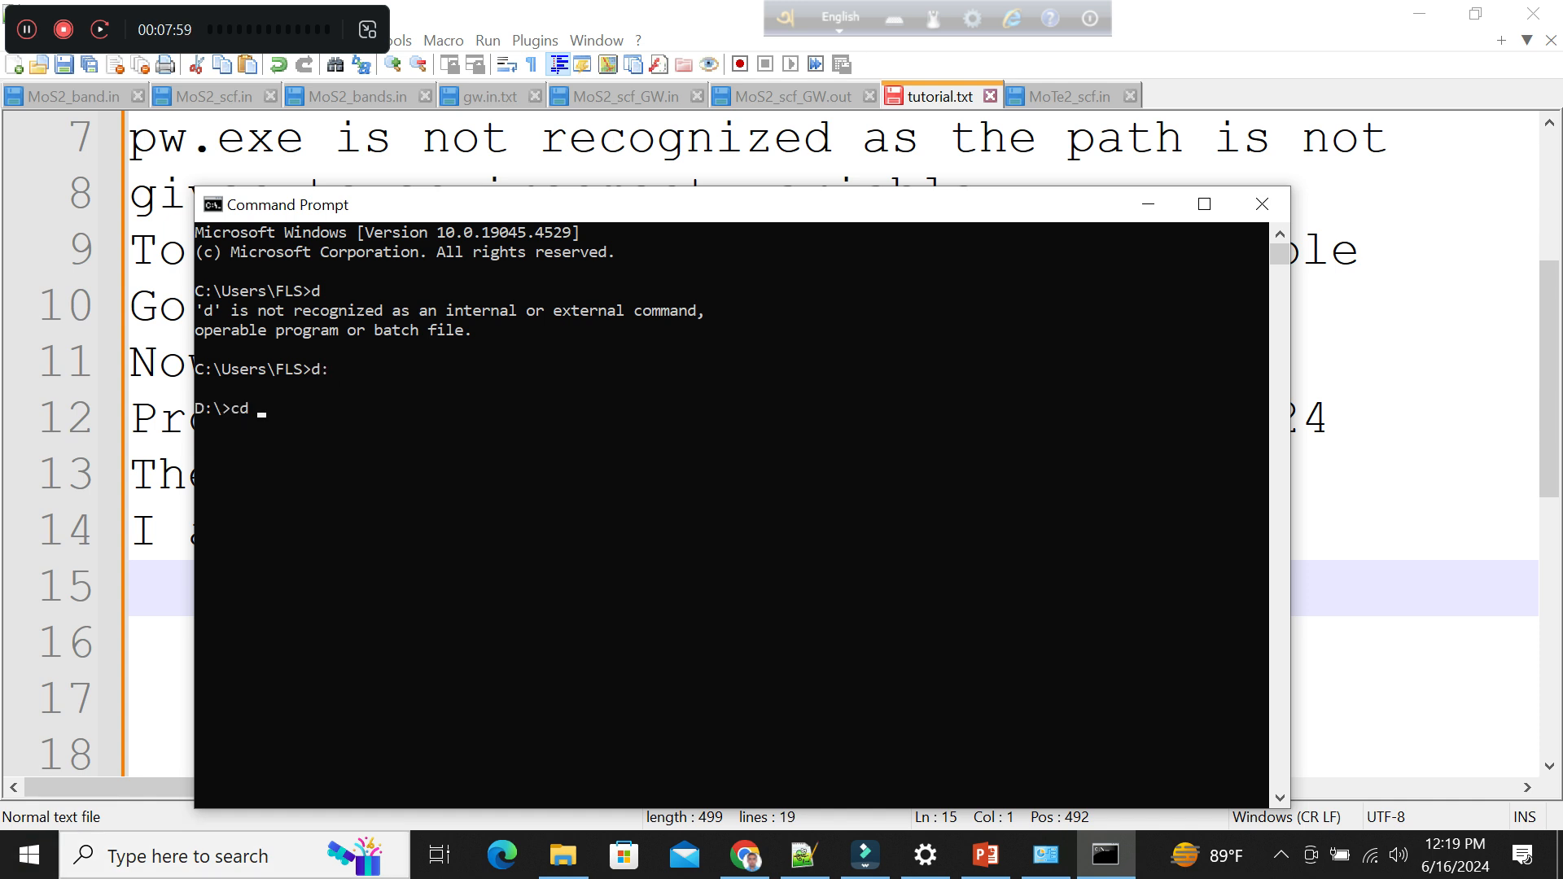
Copy the 4.MoTe2_bulk folder path from File Explorer and change the Command Prompt directory to D:\4.MoTe2_bulk.
left_click(562, 855)
left_click(618, 189)
key("ctrl+c")
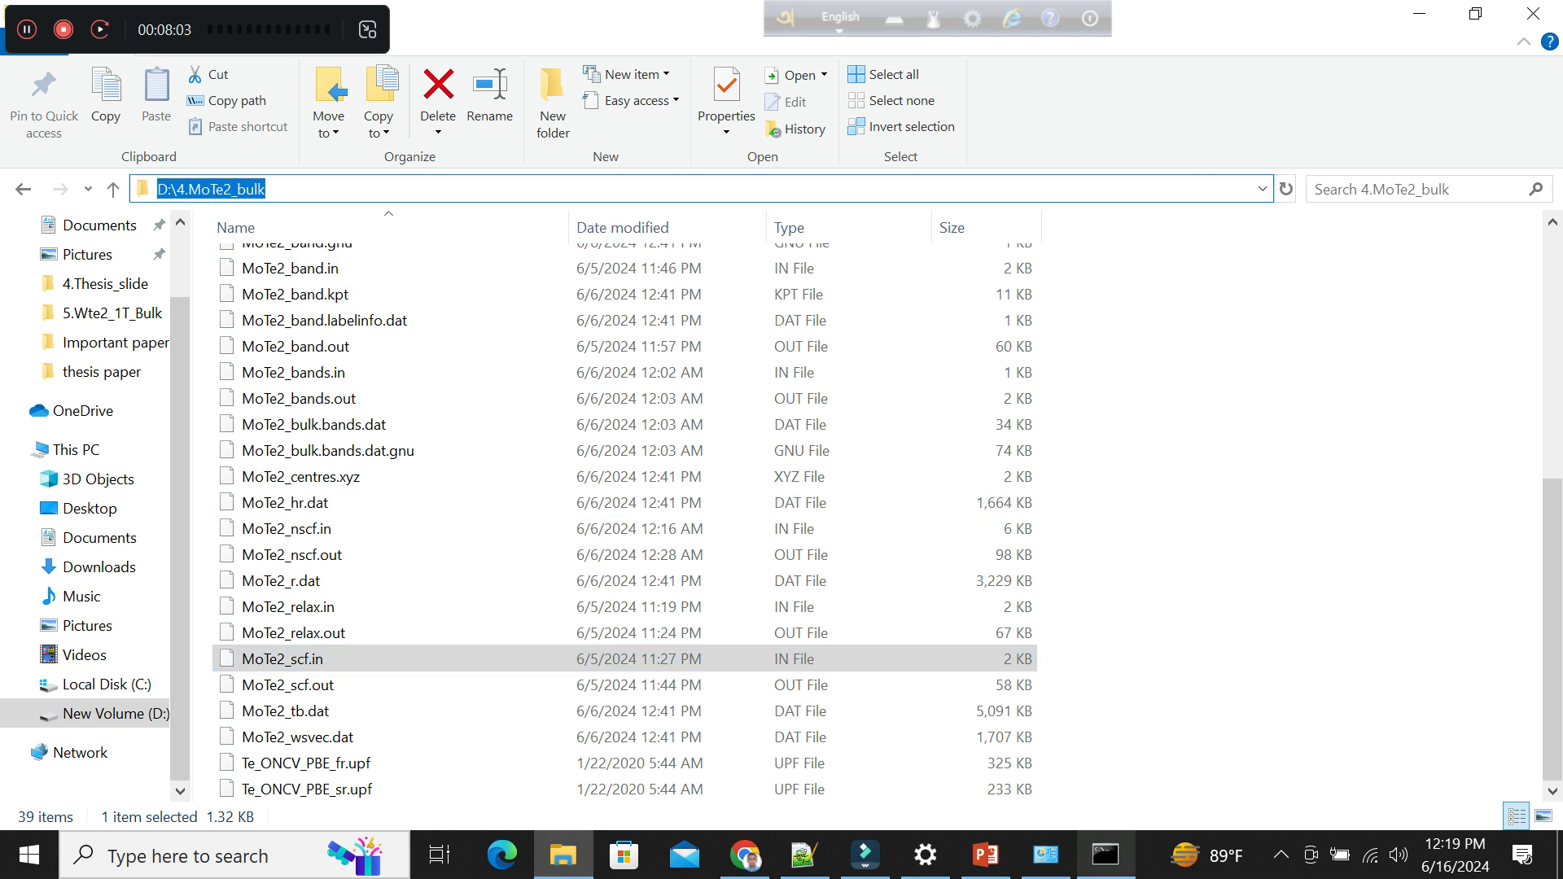
left_click(1105, 854)
key("ctrl+v")
key("Return")
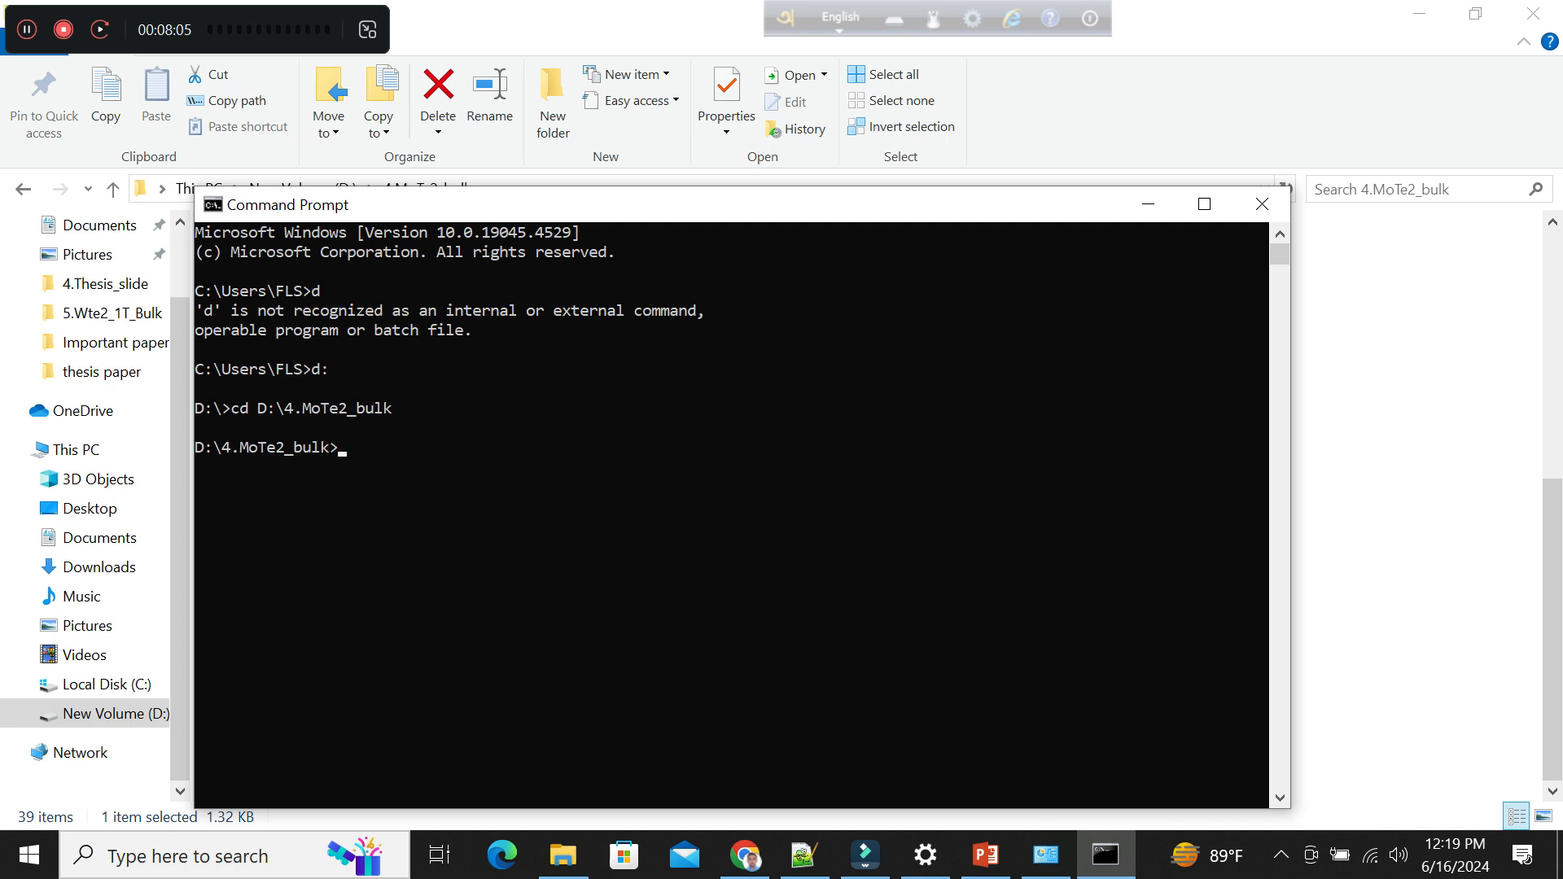
Run pw.exe <MoTe2_scf.in> MoTe2_scf.out in the MoTe2 folder and minimize the Command Prompt window.
type("pw.")
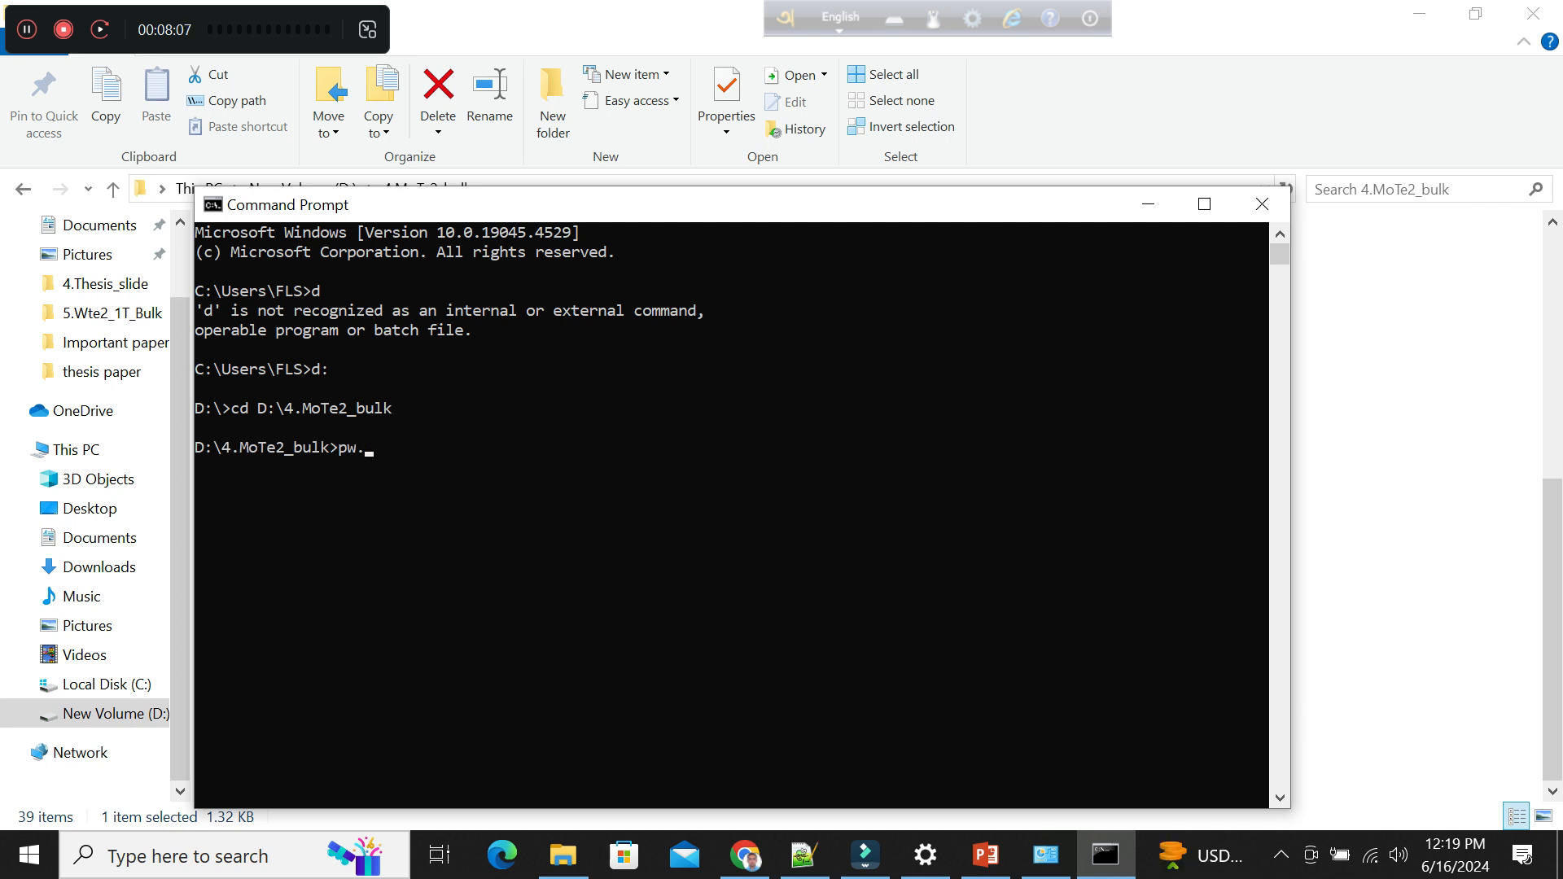
type("exe <MoTe2_scf.in> MoTe2_scf")
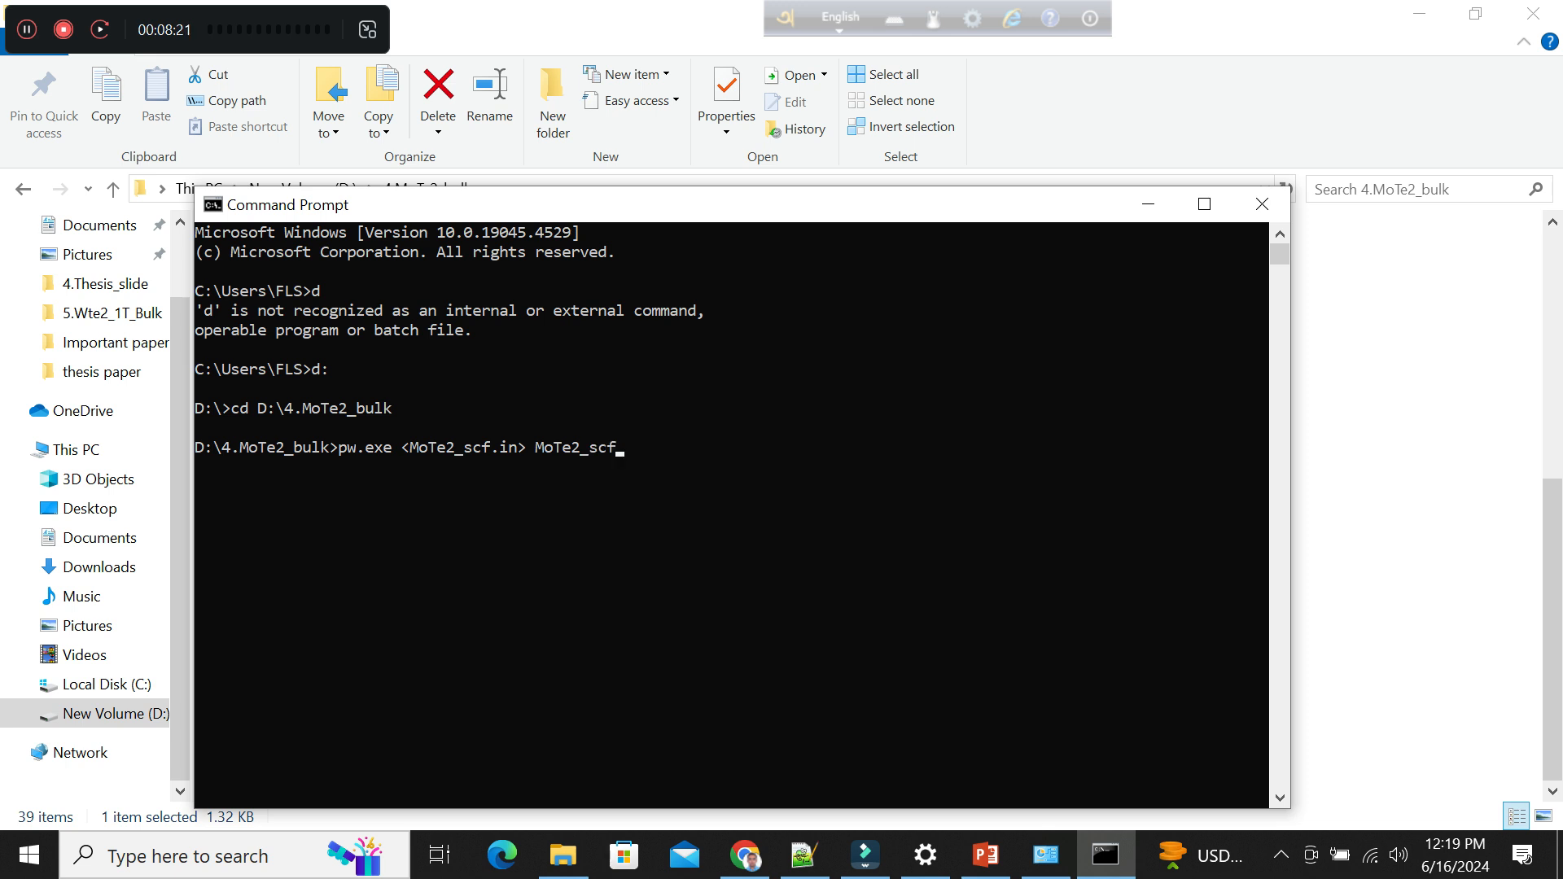
type(".out")
key("Return")
left_click(1149, 204)
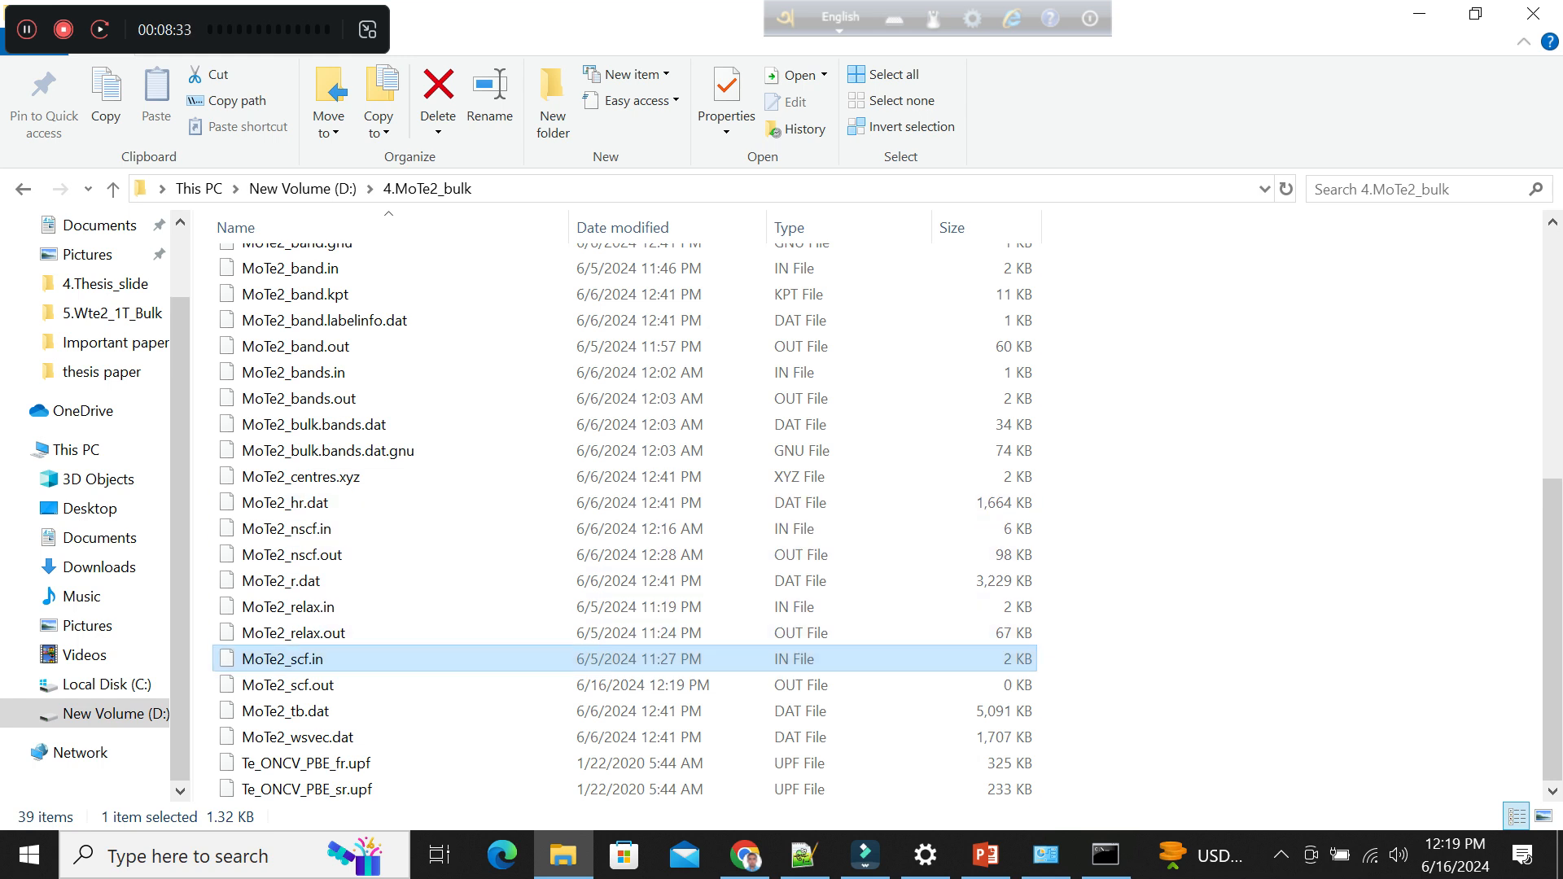
Switch to tutorial.txt in Notepad++ and write "The scf code is running at that time" on line 15.
left_click(804, 855)
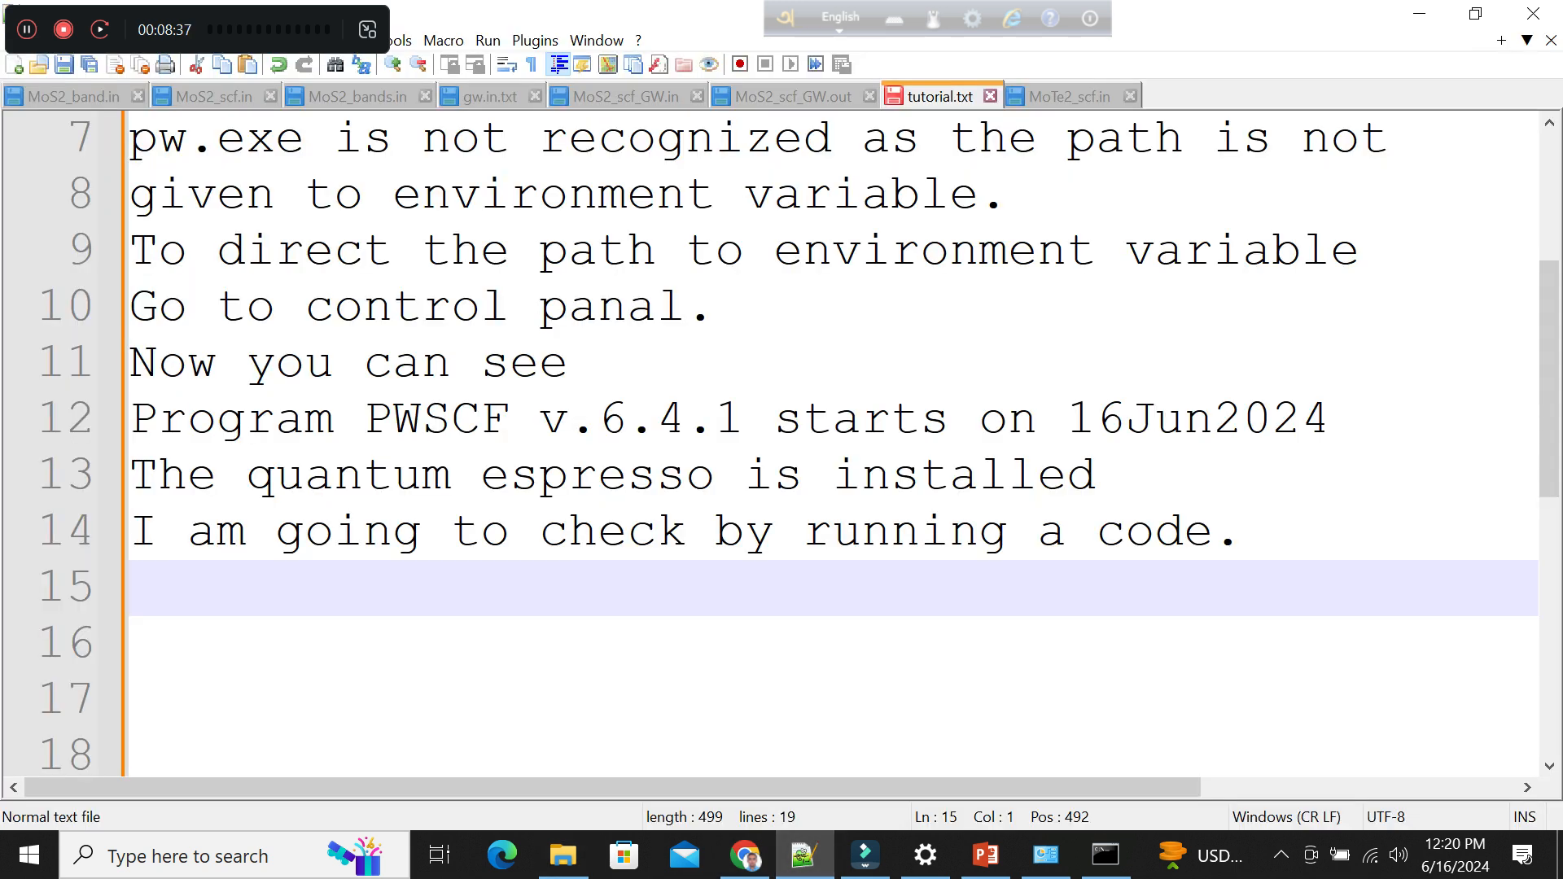
type("Tjhe")
key("BackSpace")
key("BackSpace")
type("e")
key("BackSpace")
key("BackSpace")
type("he ")
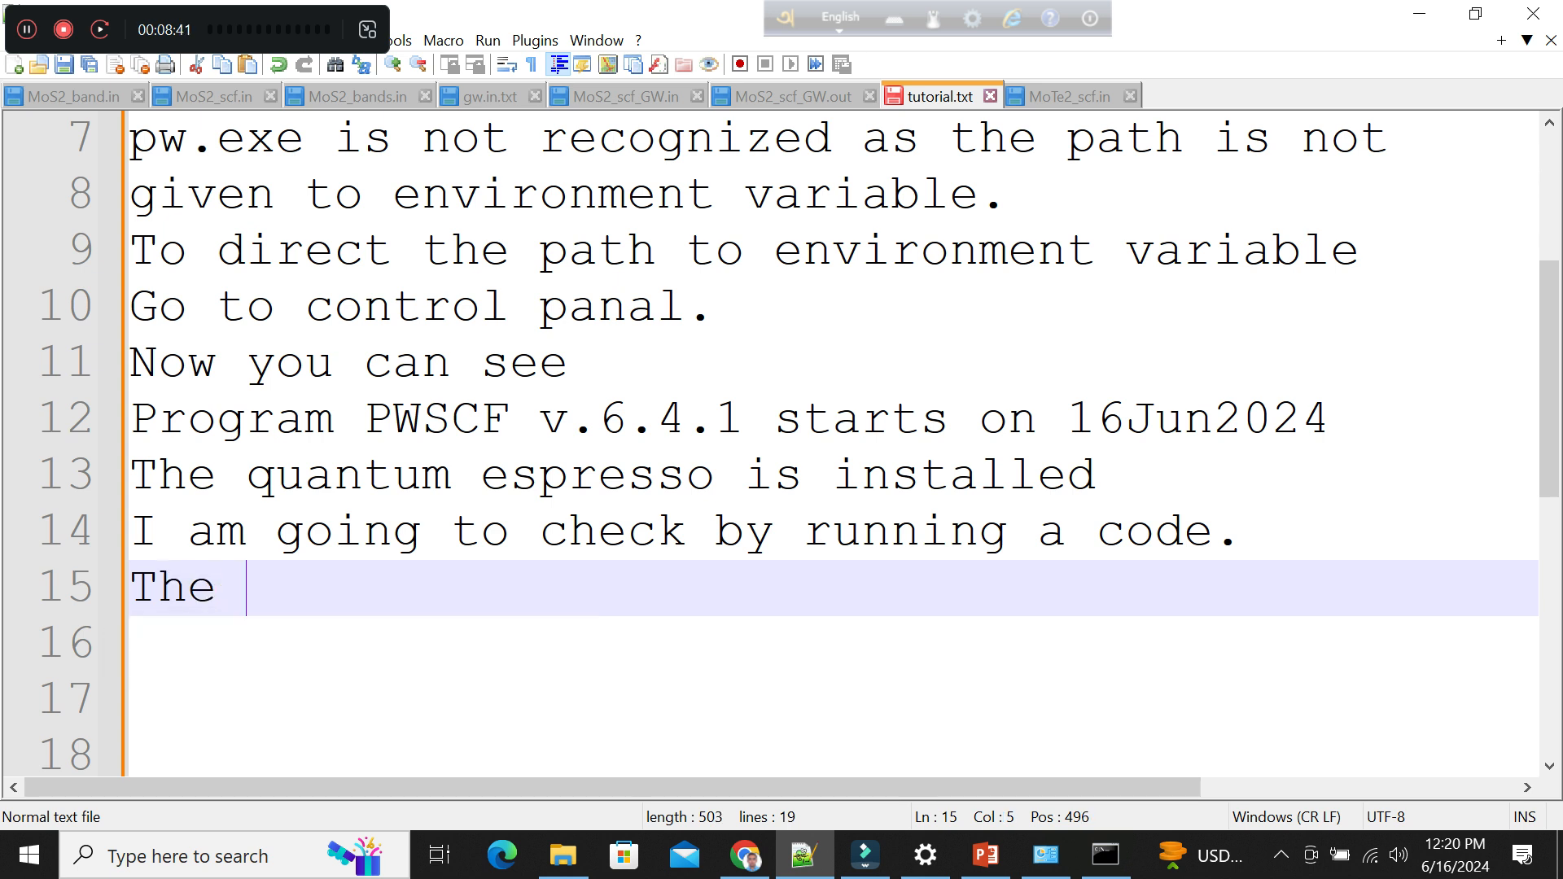
type("scf ")
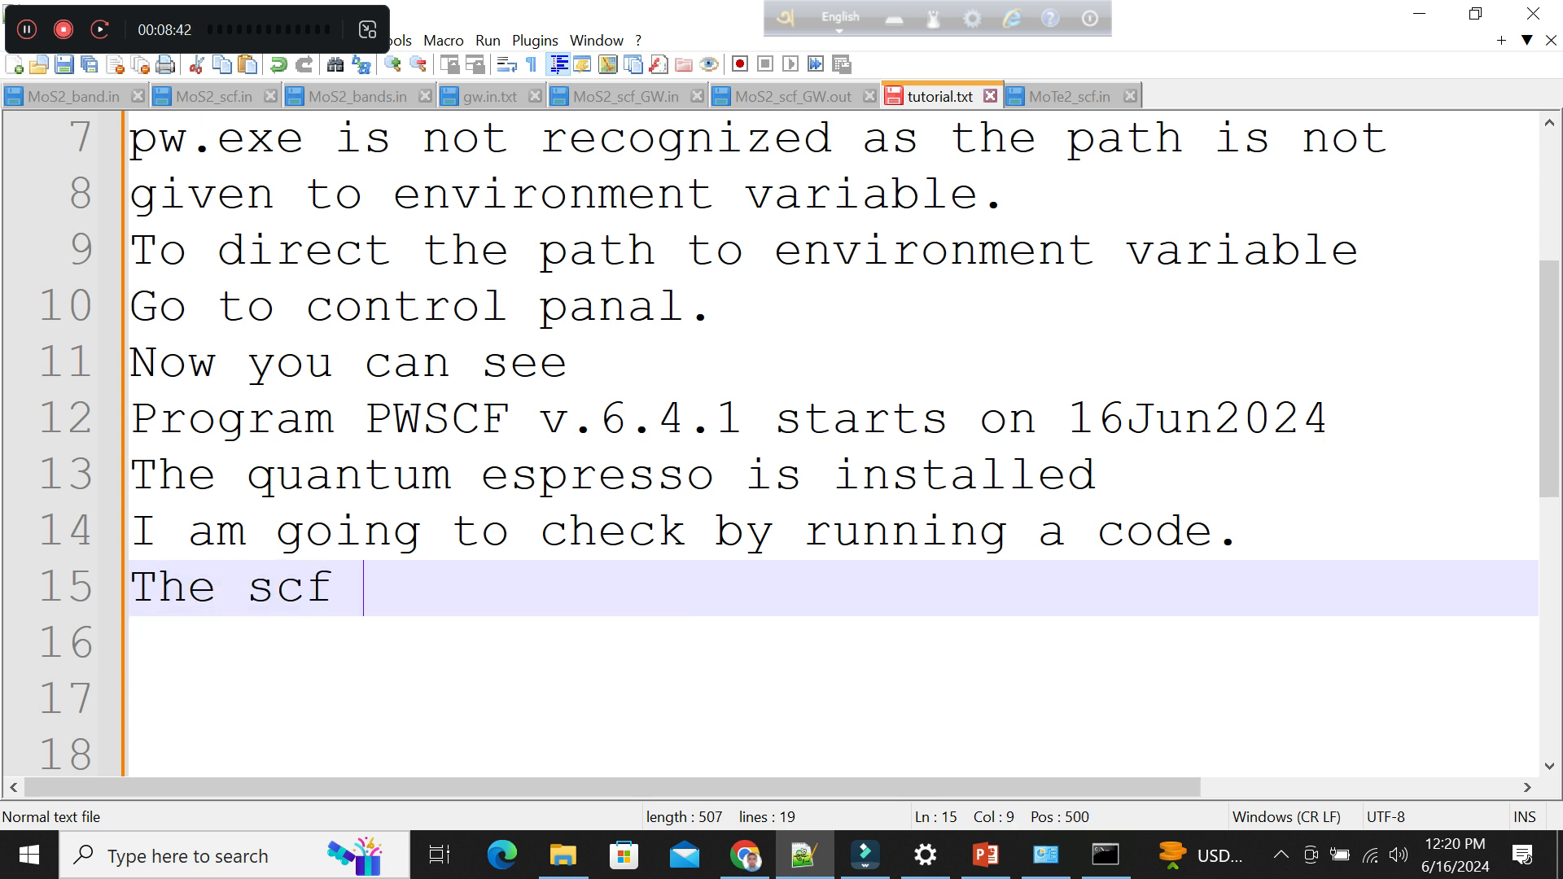
type("code ")
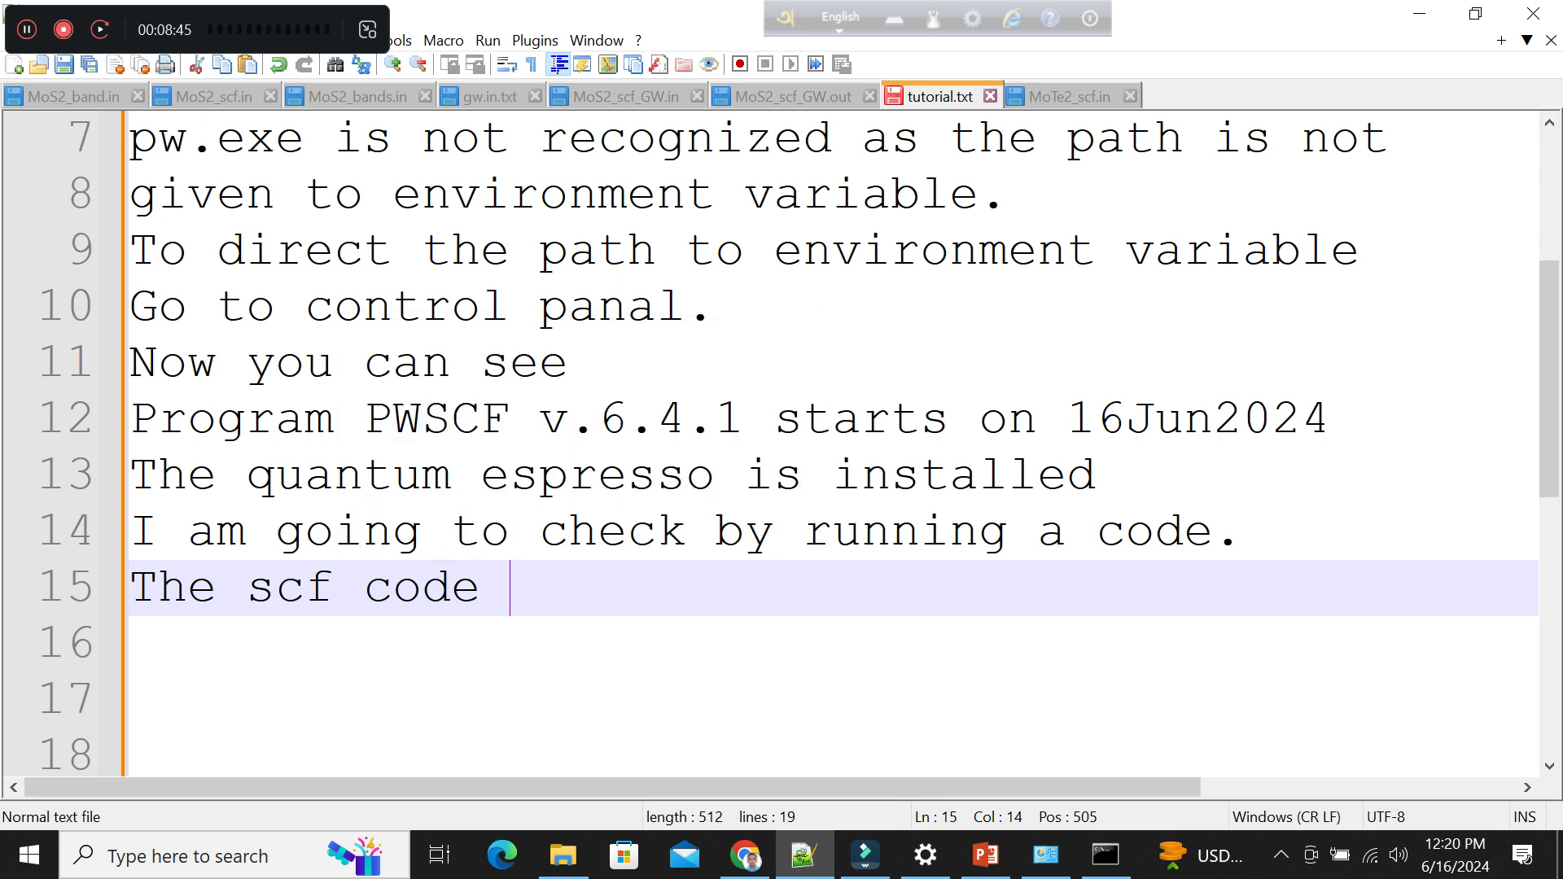
type("is running")
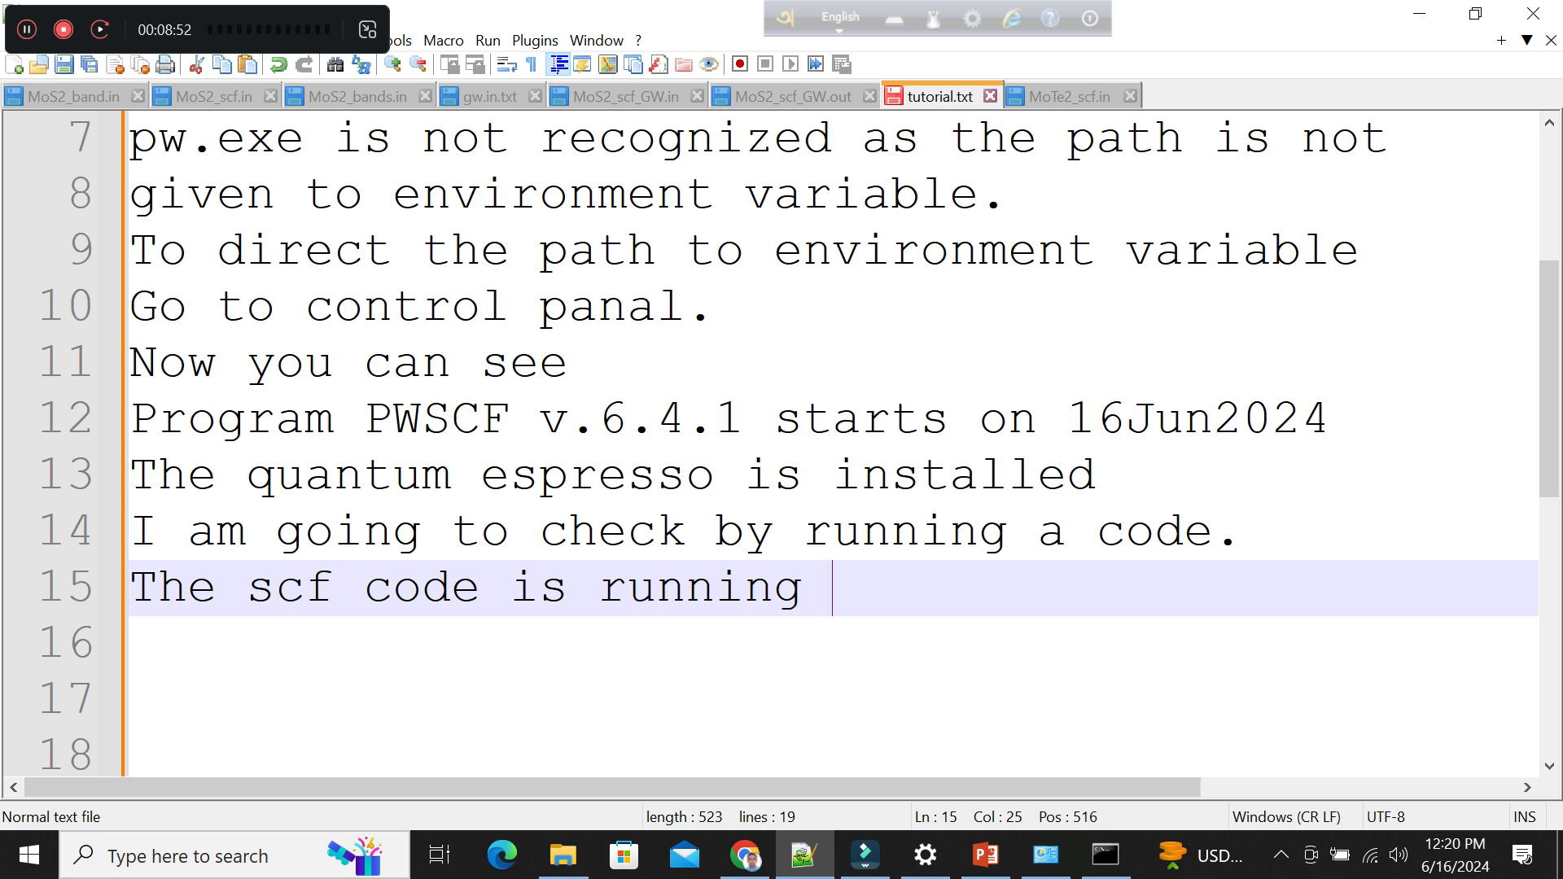
type(" at that ")
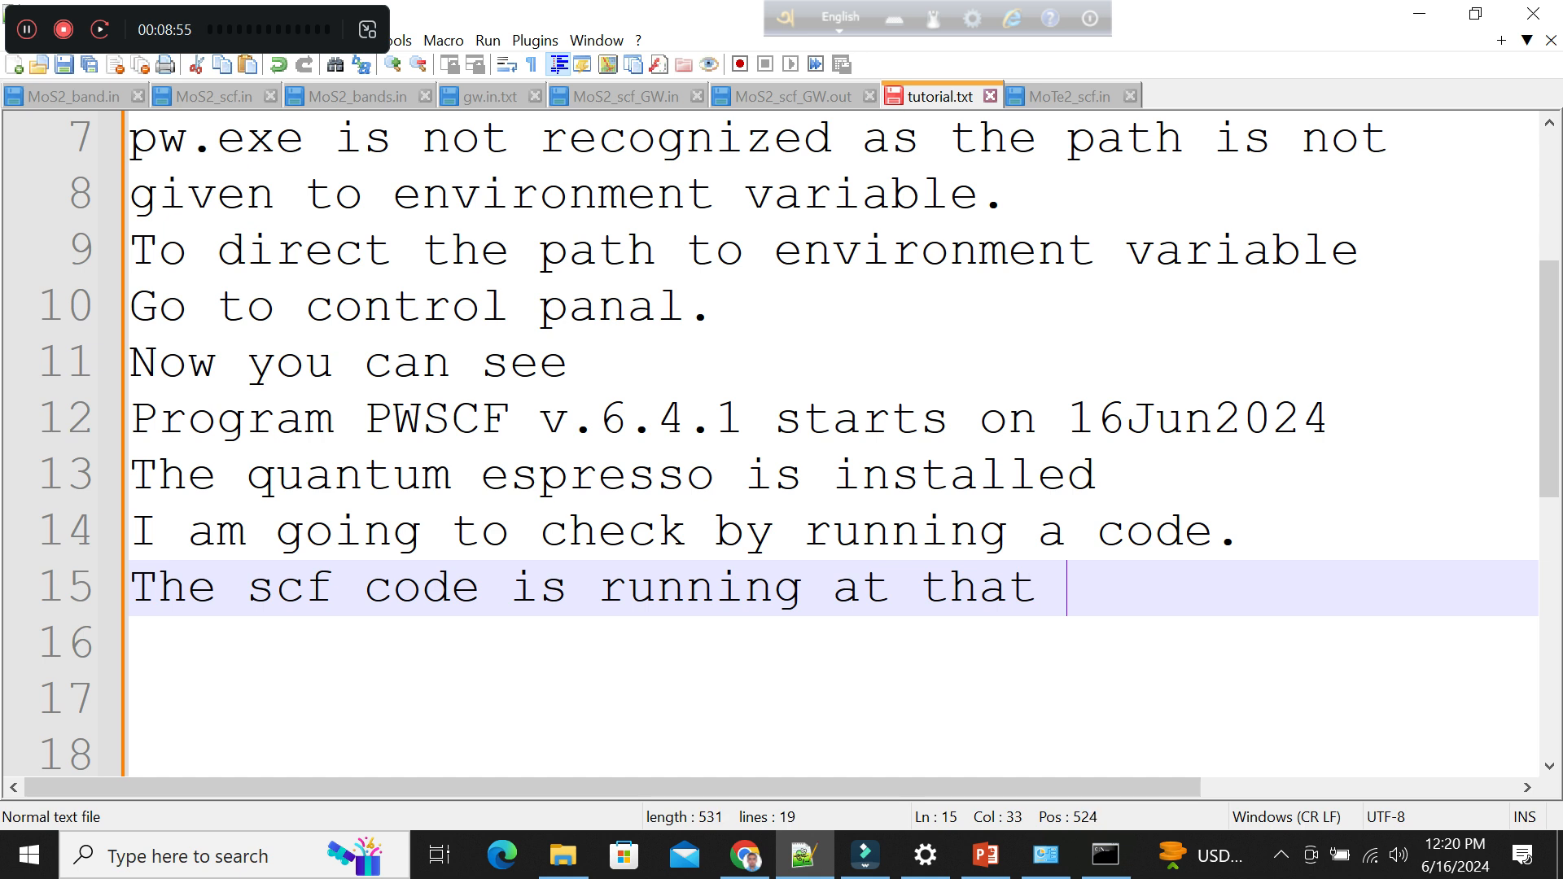
type("time")
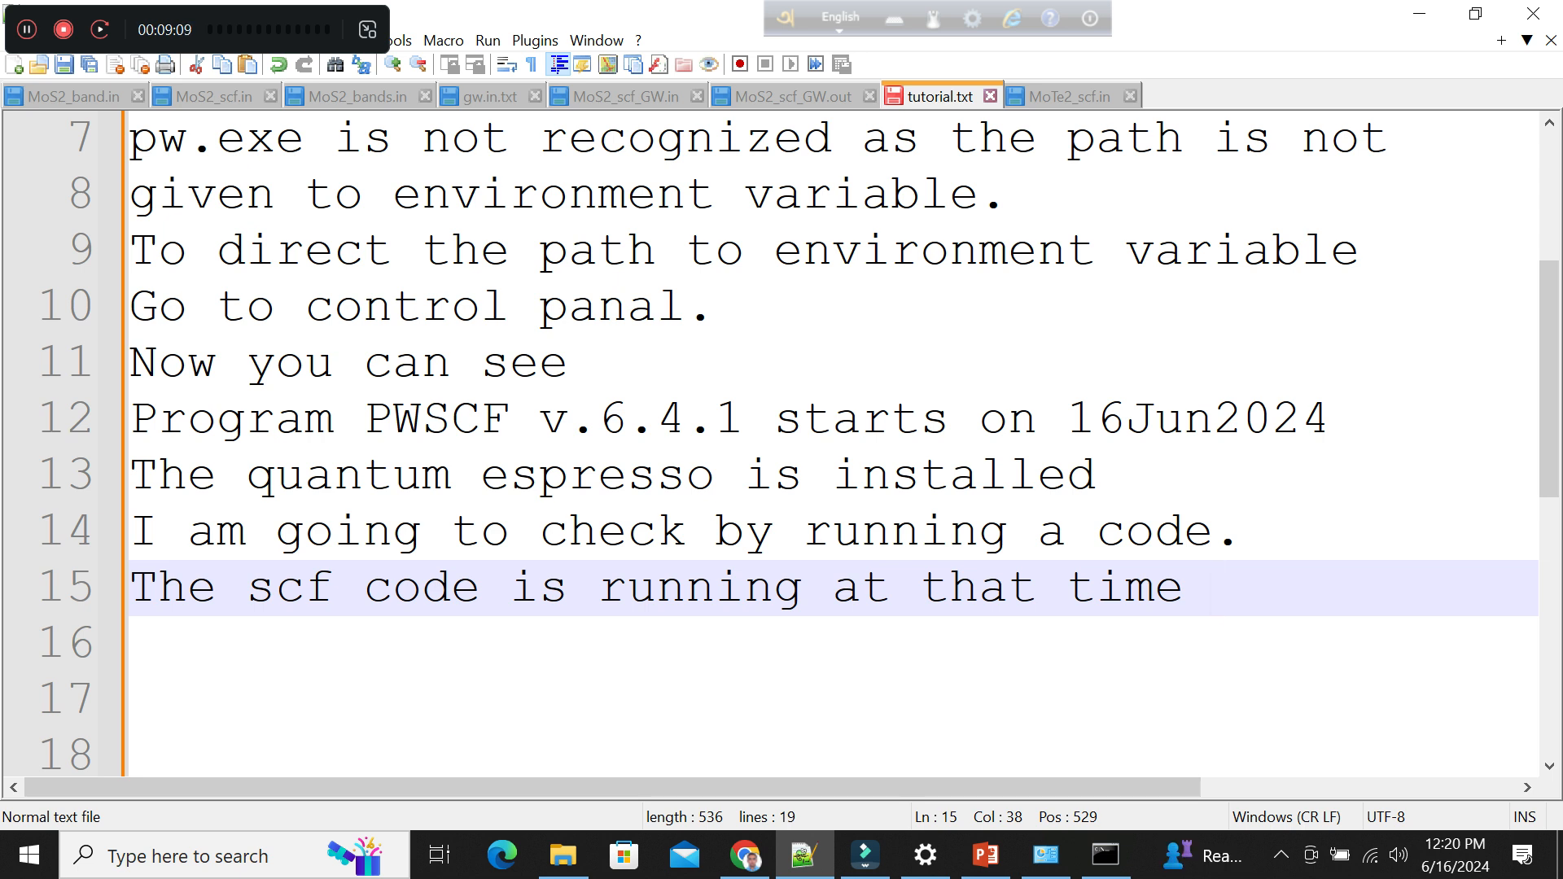
Write "I am going to install mpiexec" on line 16 and add blank lines below it.
key("Return")
type("I ")
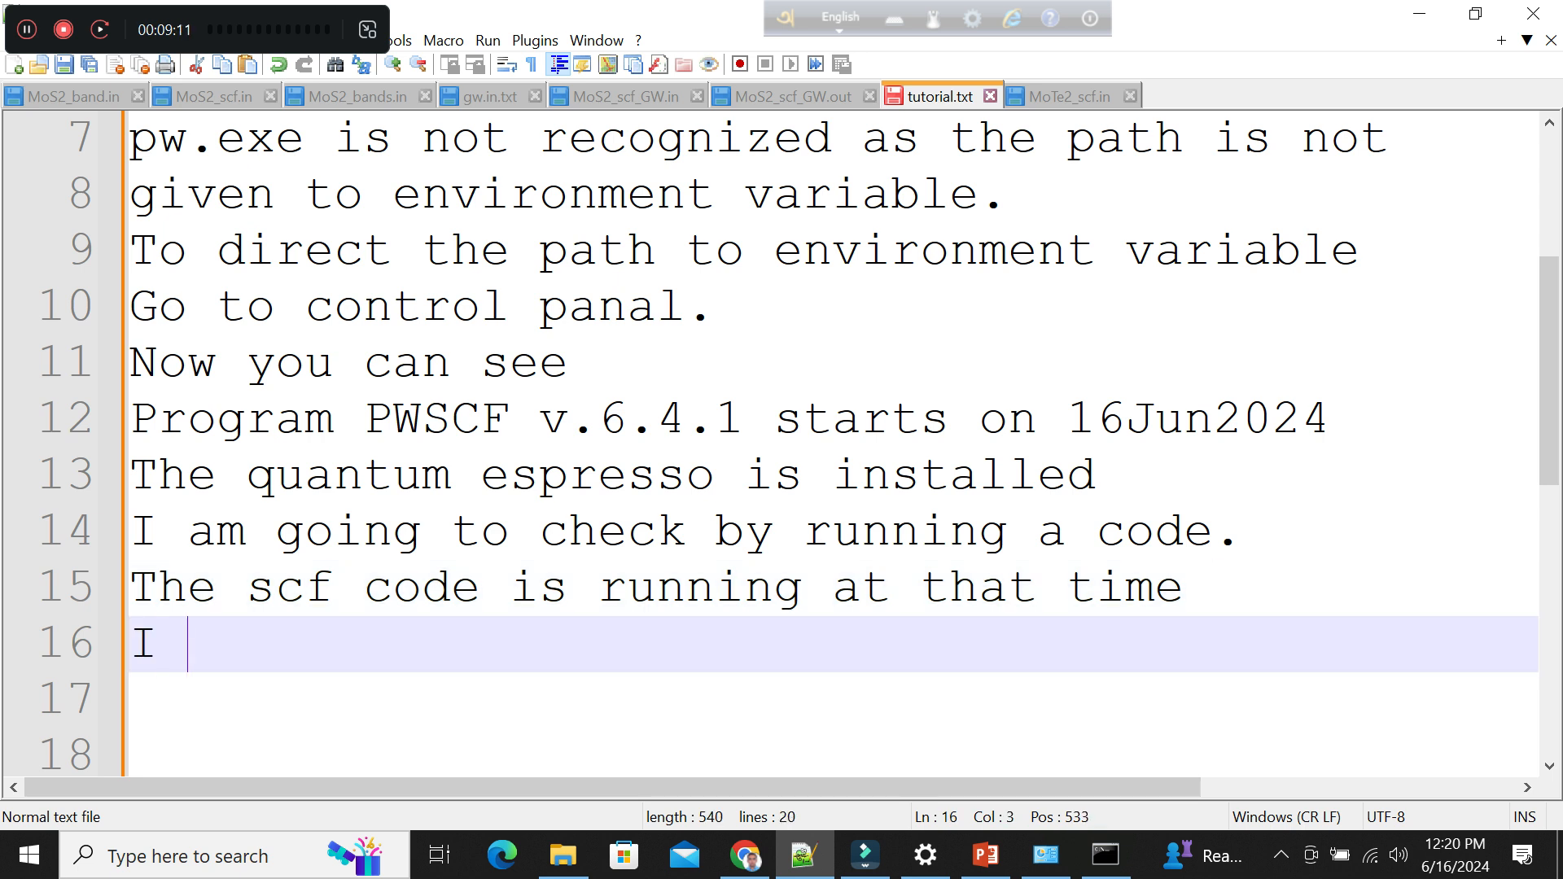
type("am going to")
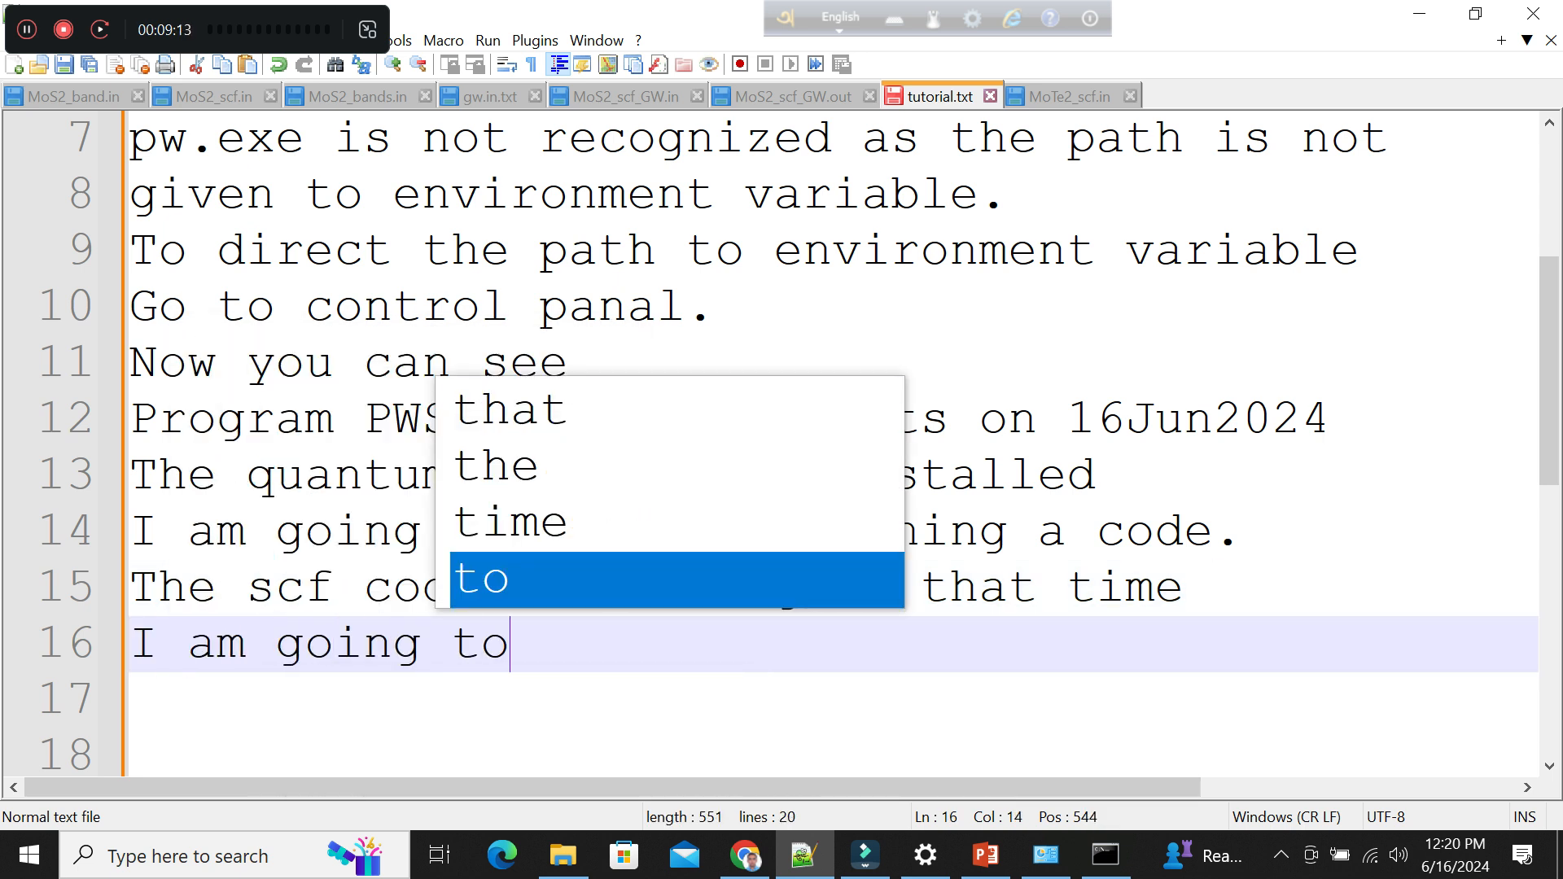
type(" install ")
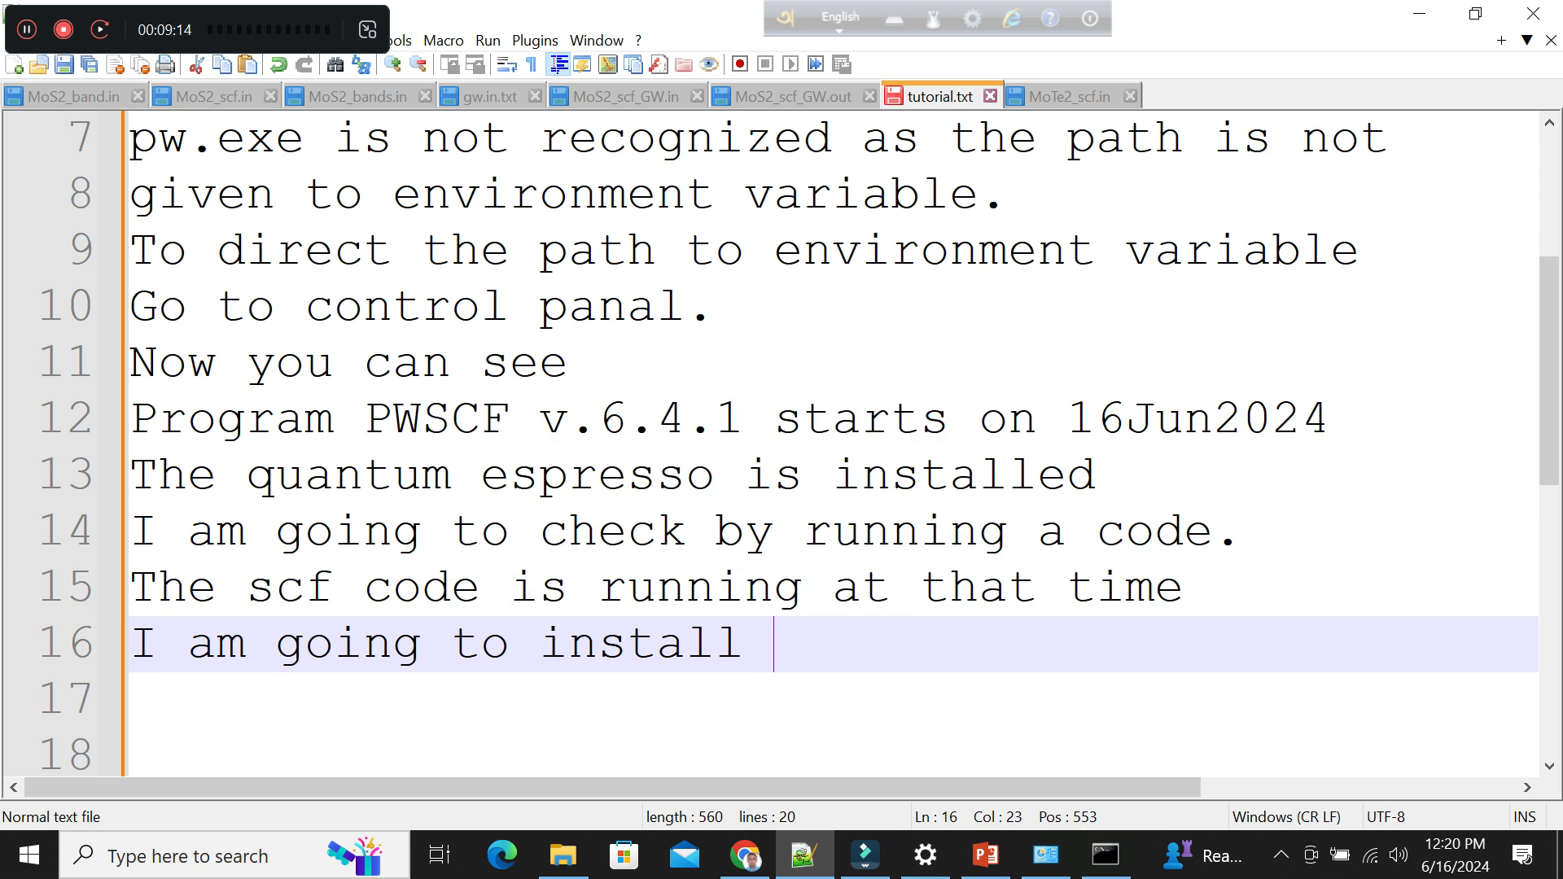
type("mpie")
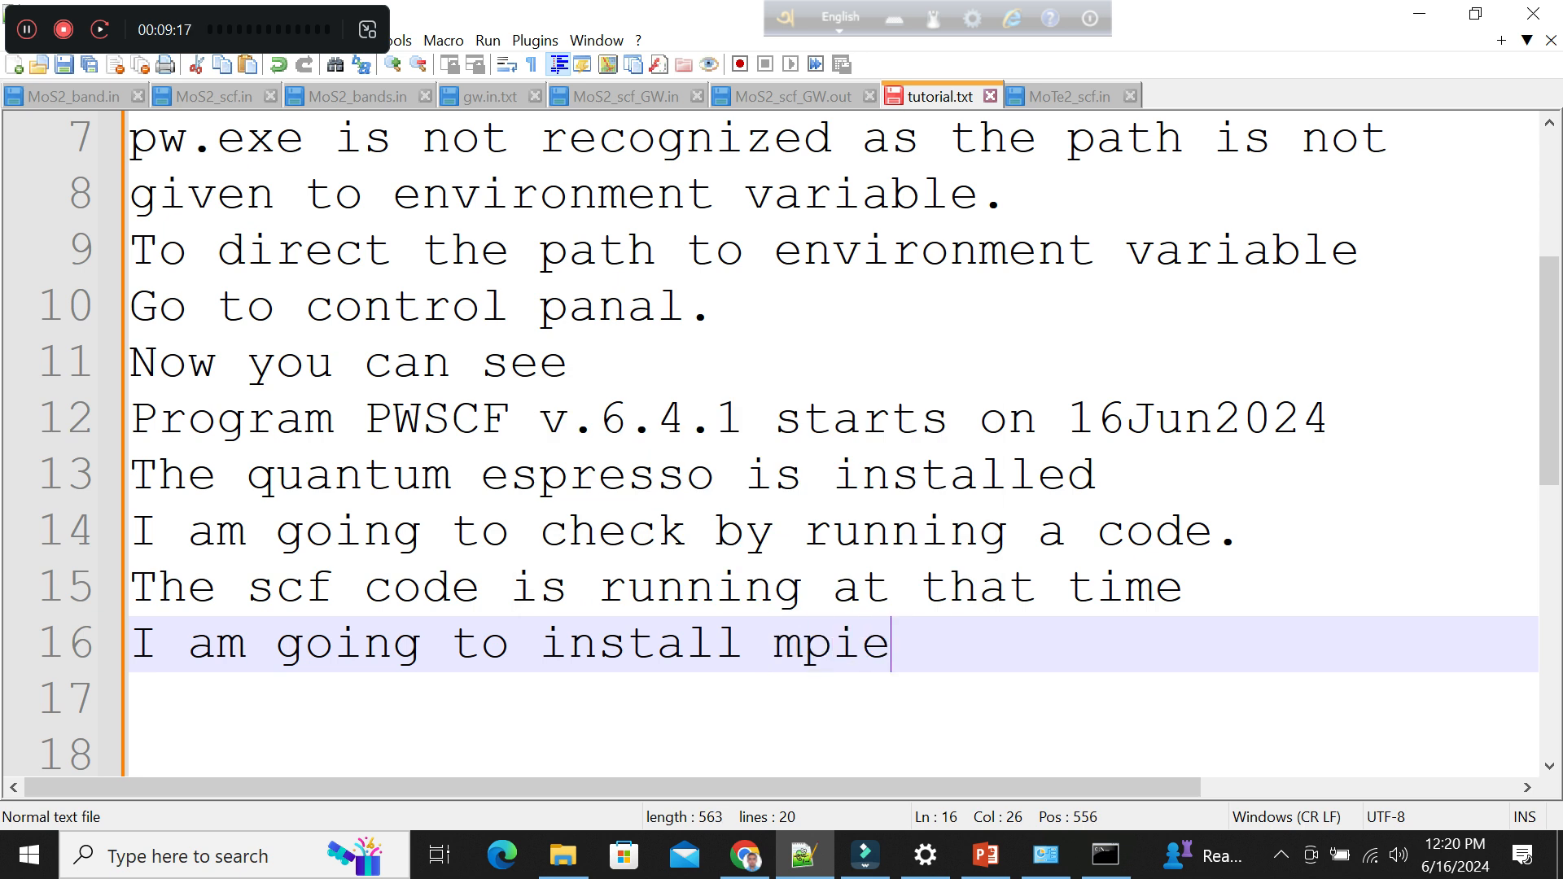
type("xec file")
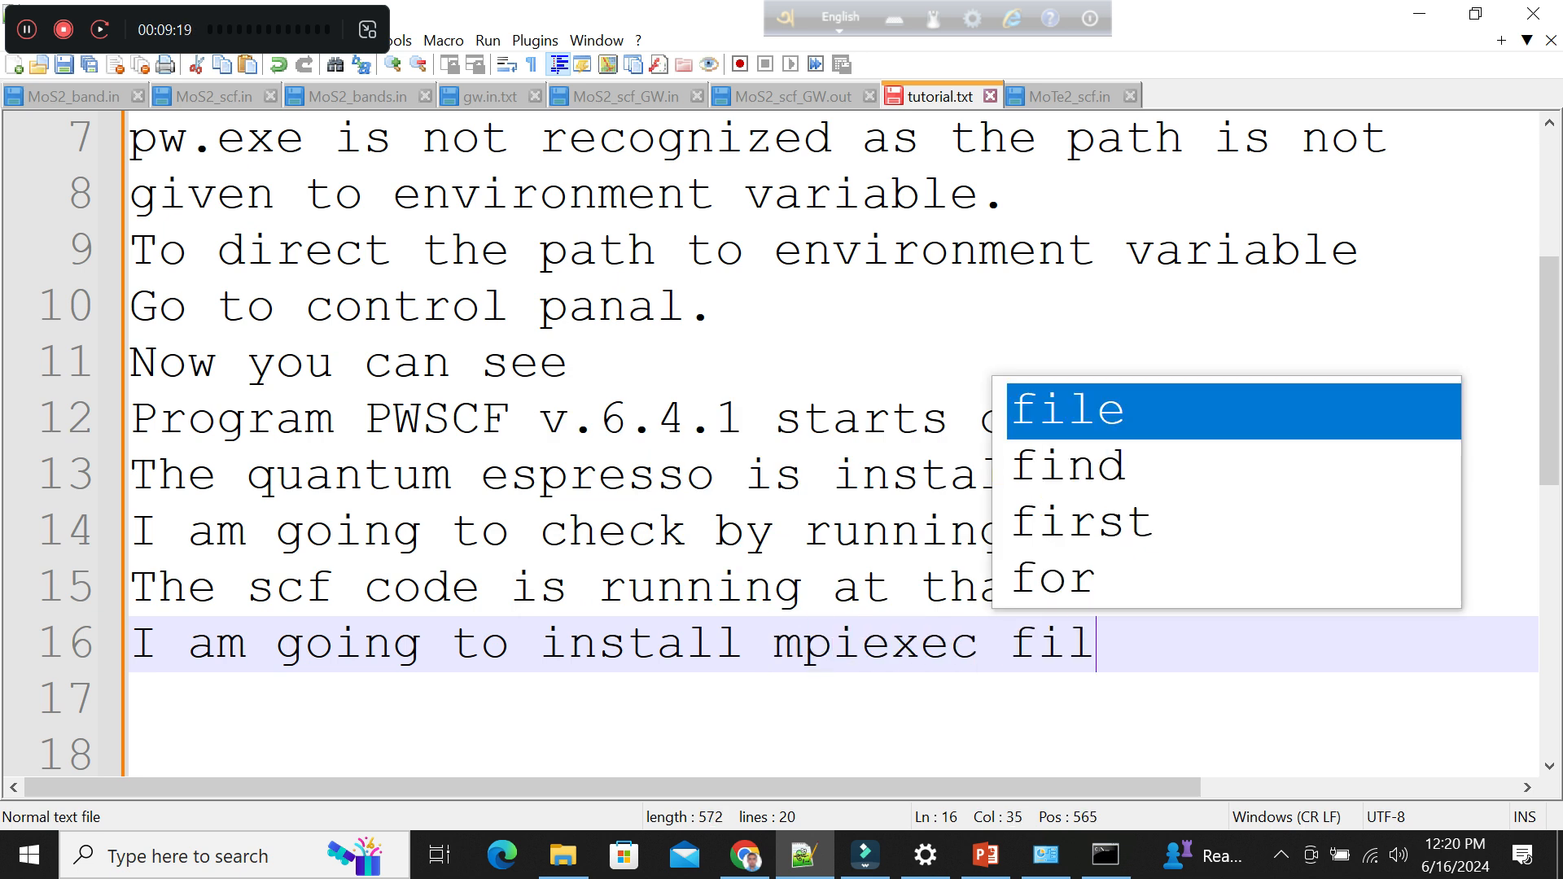
key("BackSpace")
key("BackSpace")
key("BackSpace")
key("BackSpace")
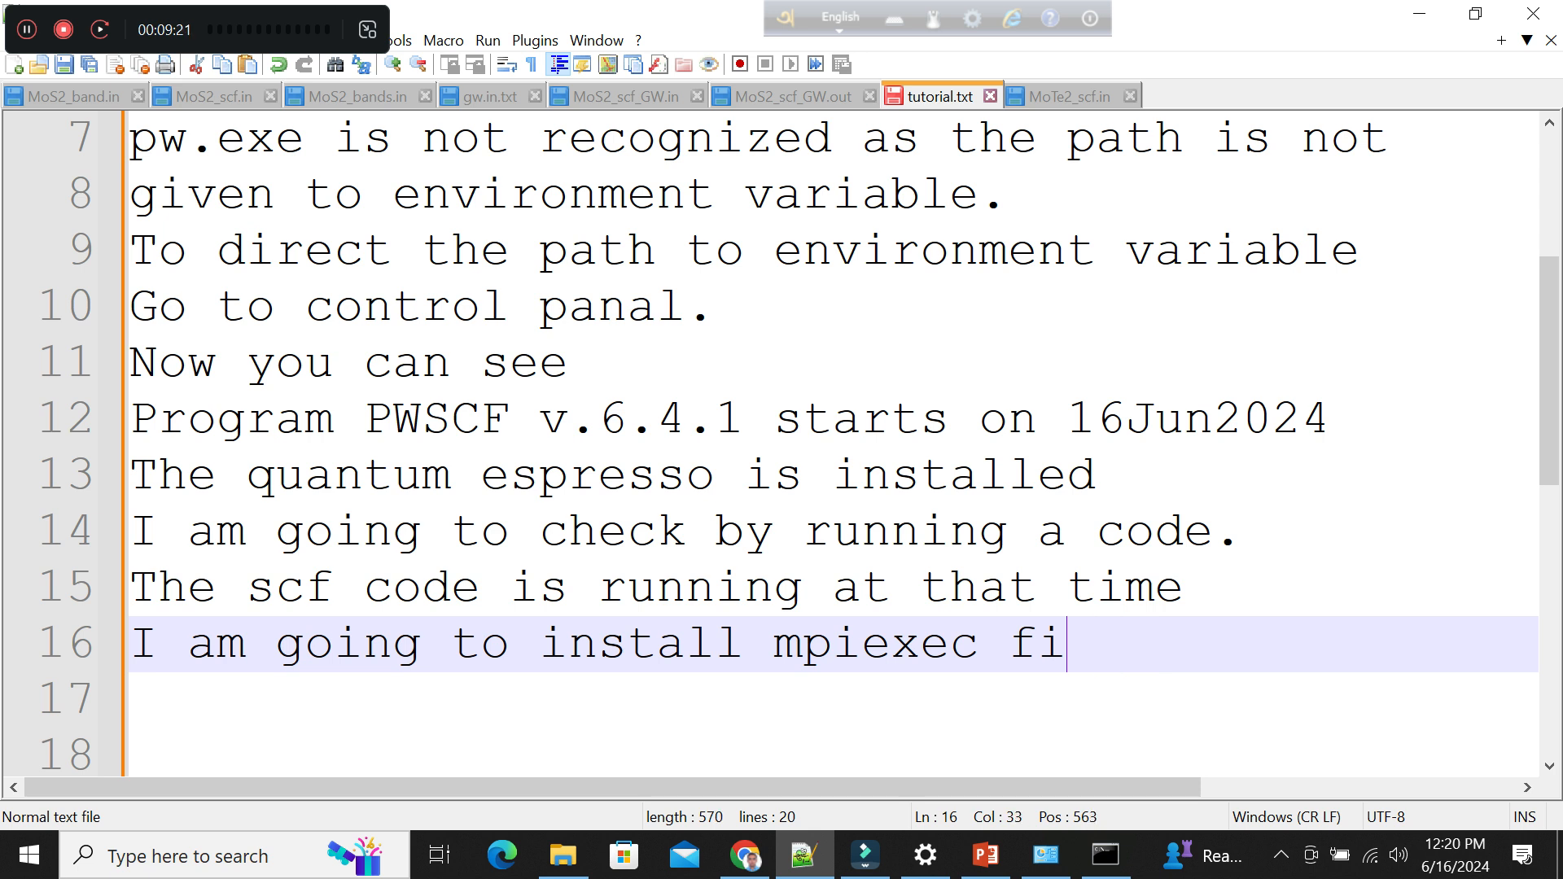
type("in")
key("BackSpace")
key("BackSpace")
key("BackSpace")
key("Return")
key("Return")
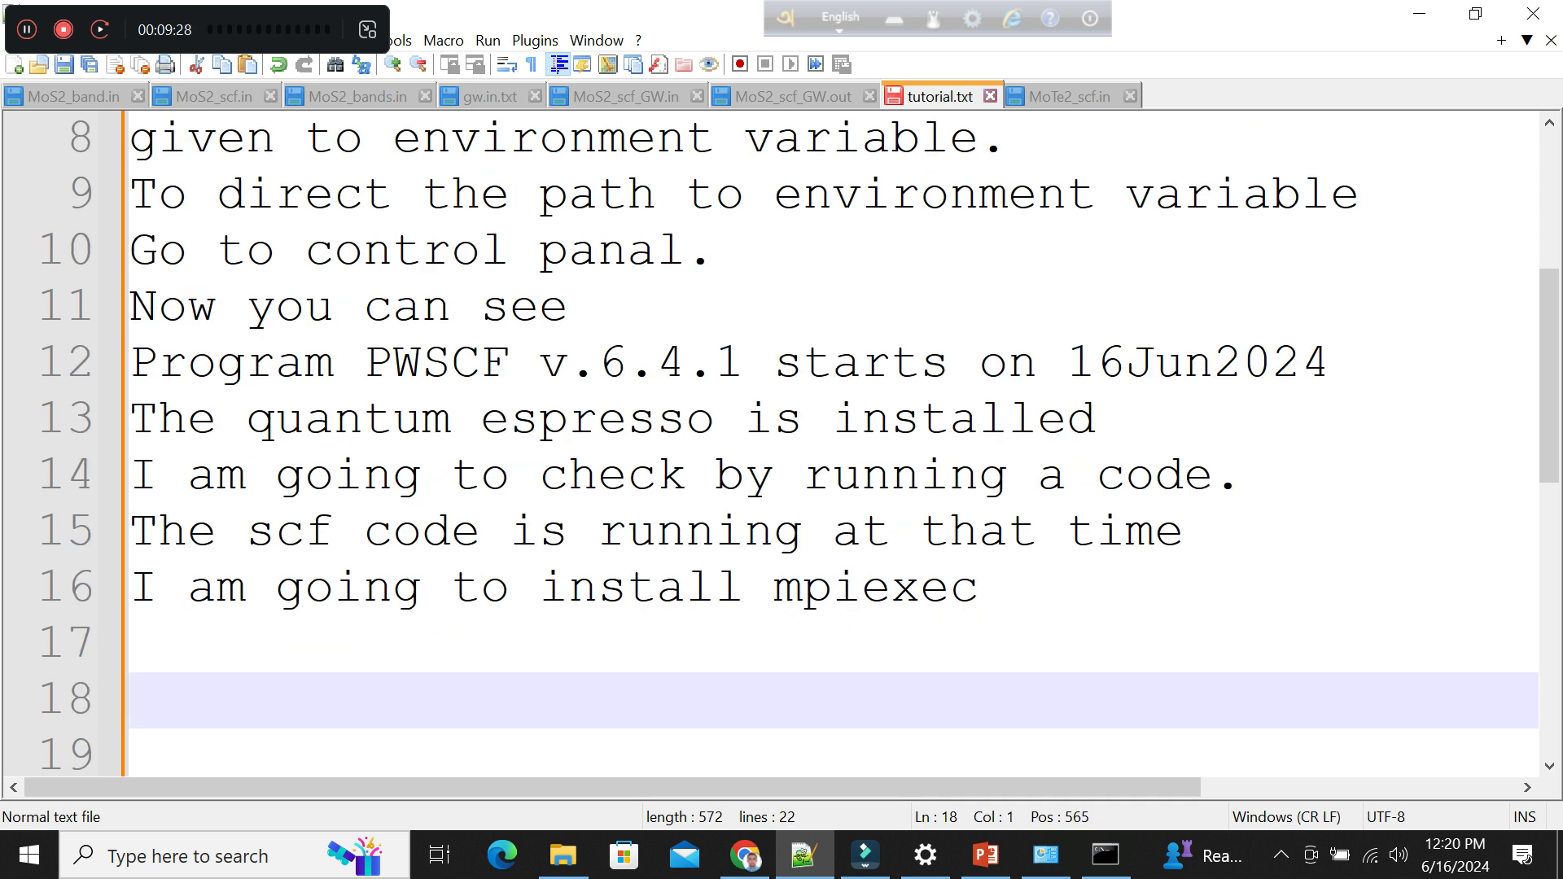
Write "Download the mpiexec file which i give in" on line 17.
key("Up")
type("Download the mpi")
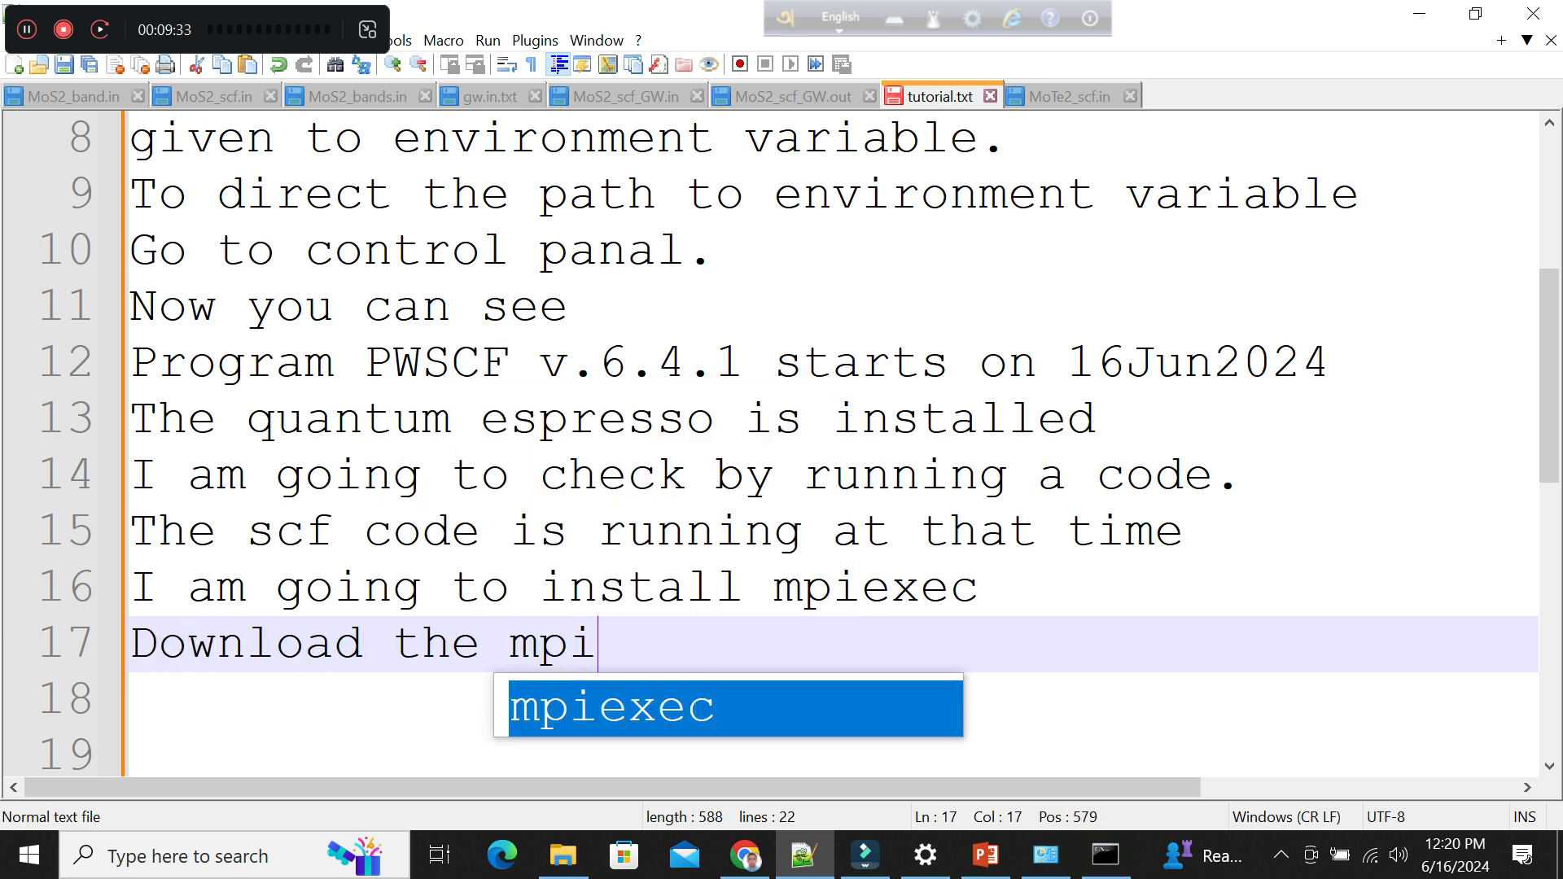
key("Return")
type("file")
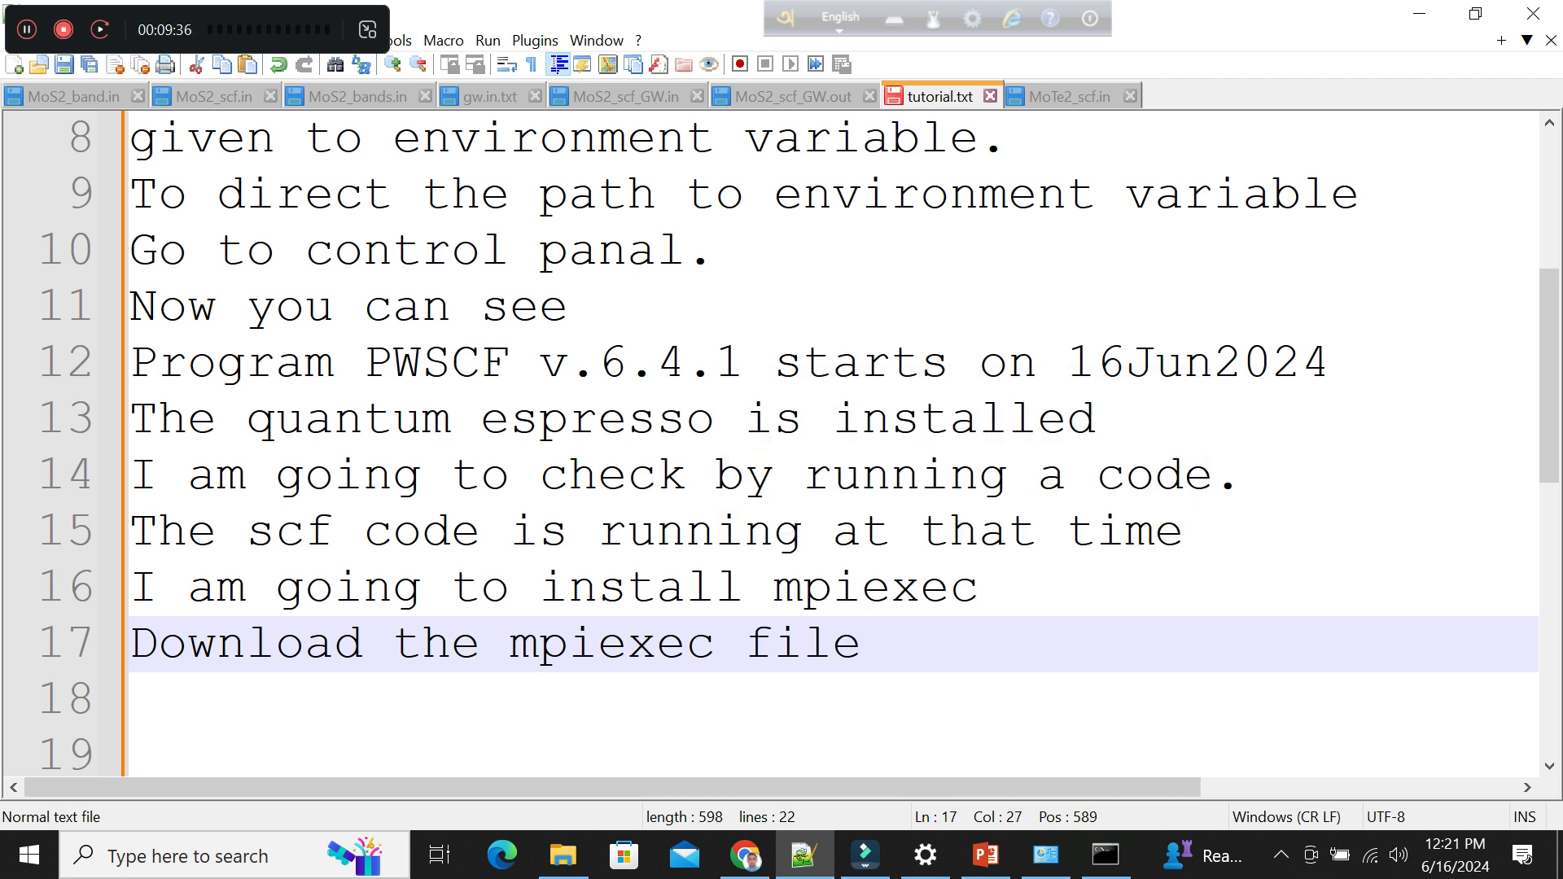
type(" which ")
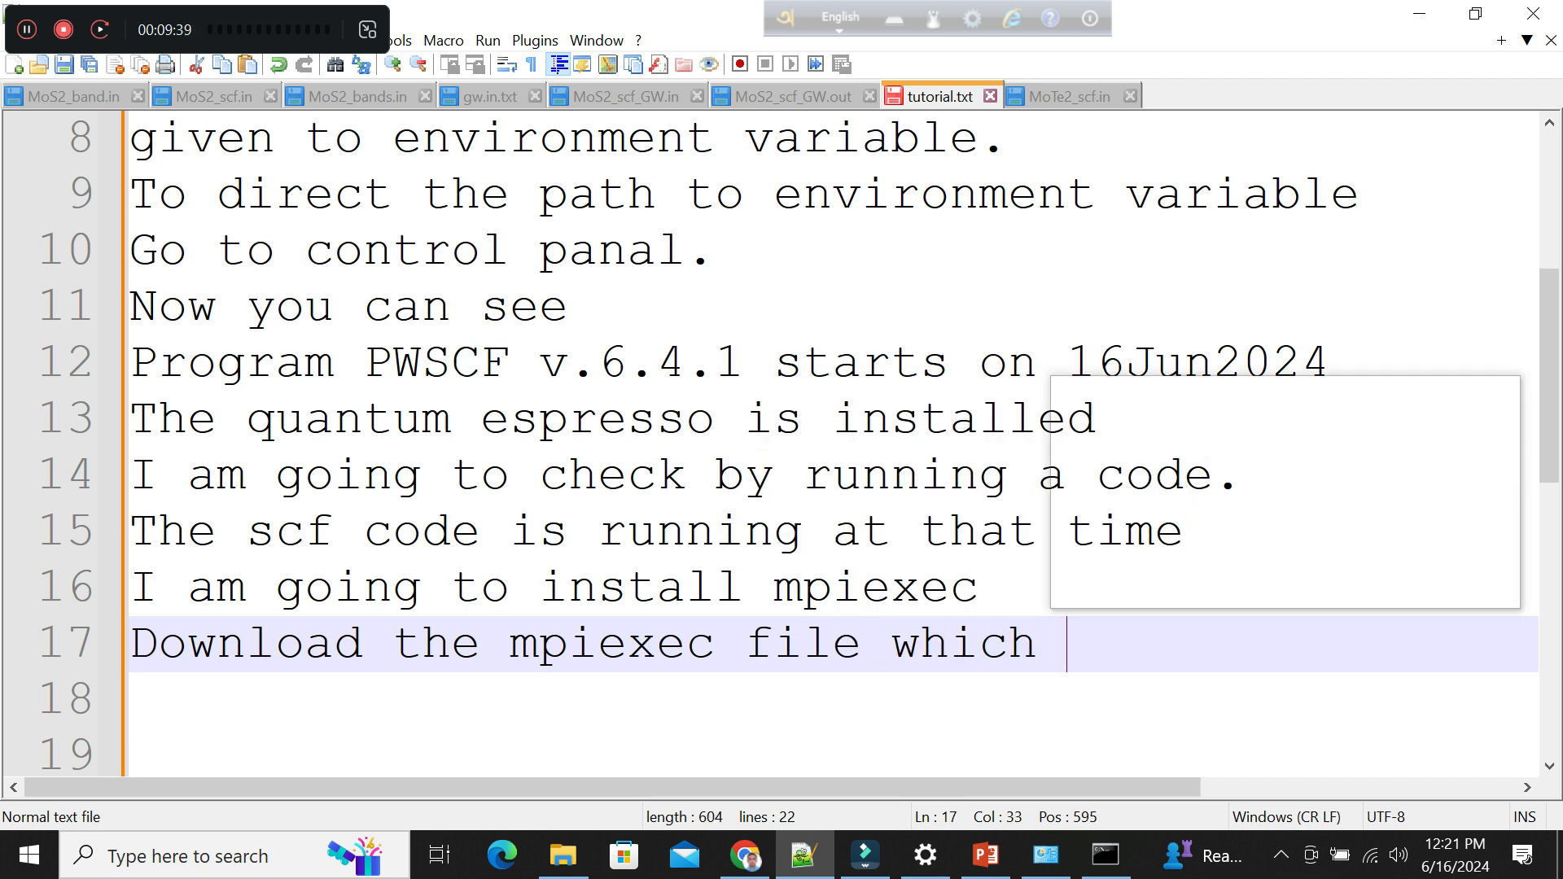
type("i give in my")
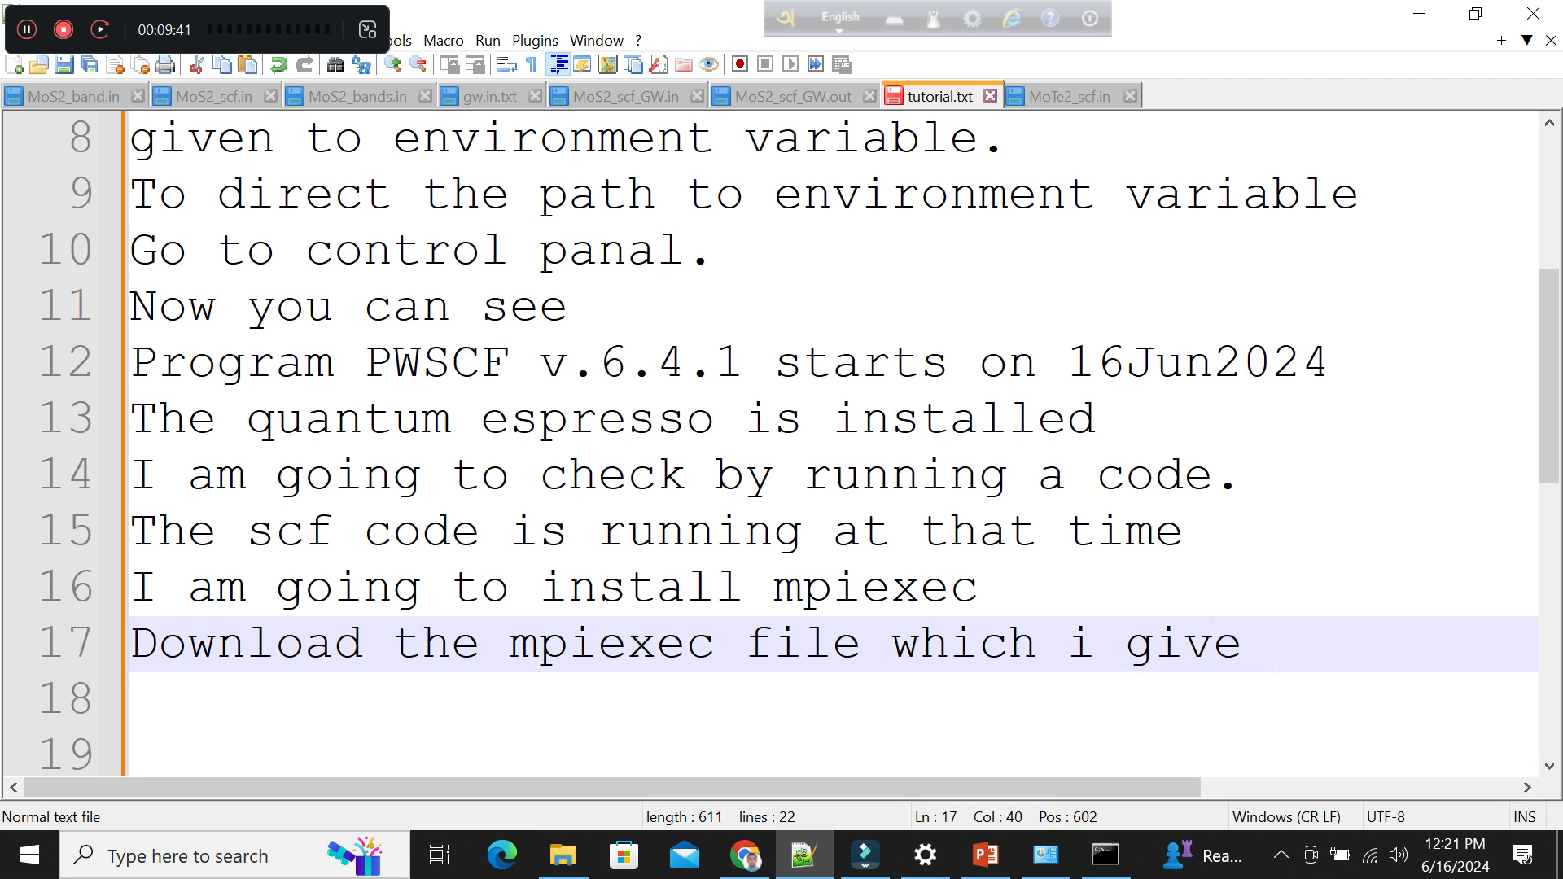
key("Return")
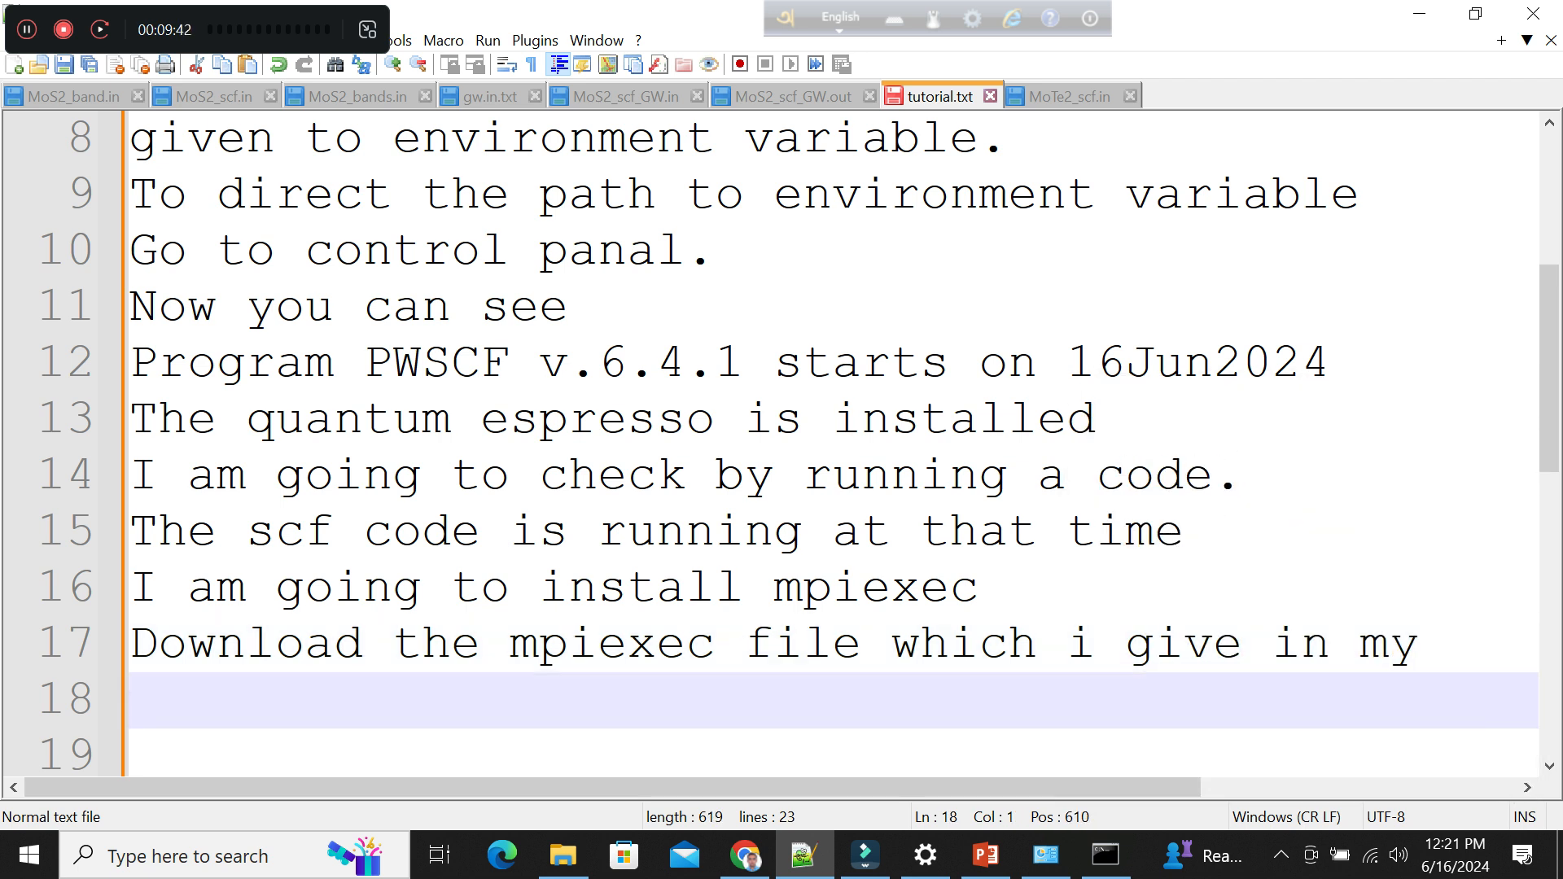
key("BackSpace")
key("BackSpace")
key("BackSpace")
key("BackSpace")
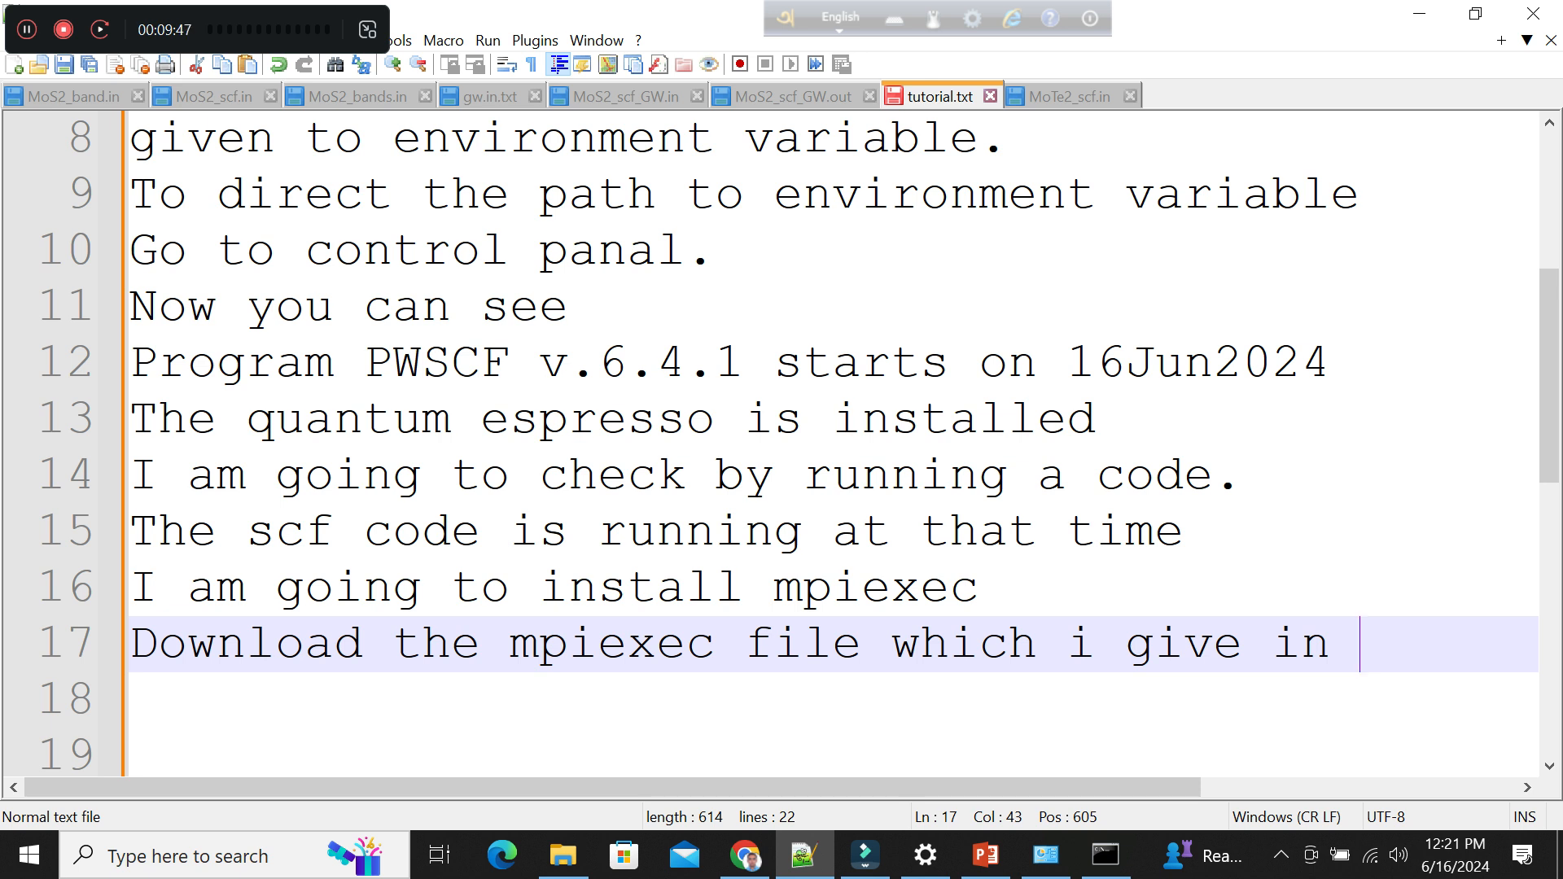
Continue the sentence on line 18 with "my video descripton." and start a new line below.
key("Return")
type("my video ")
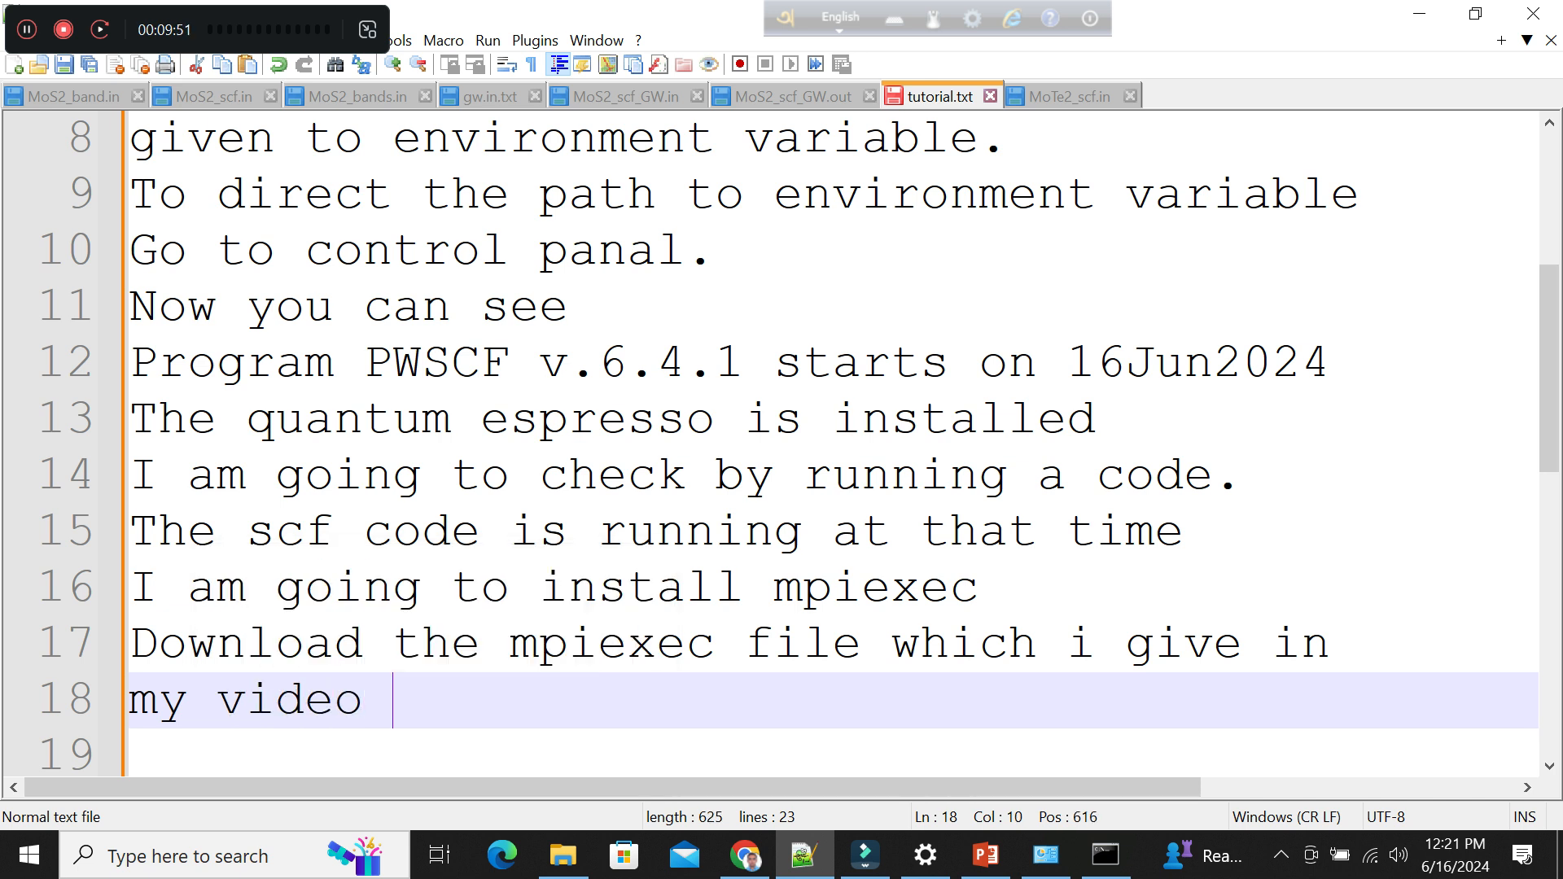
type("descri")
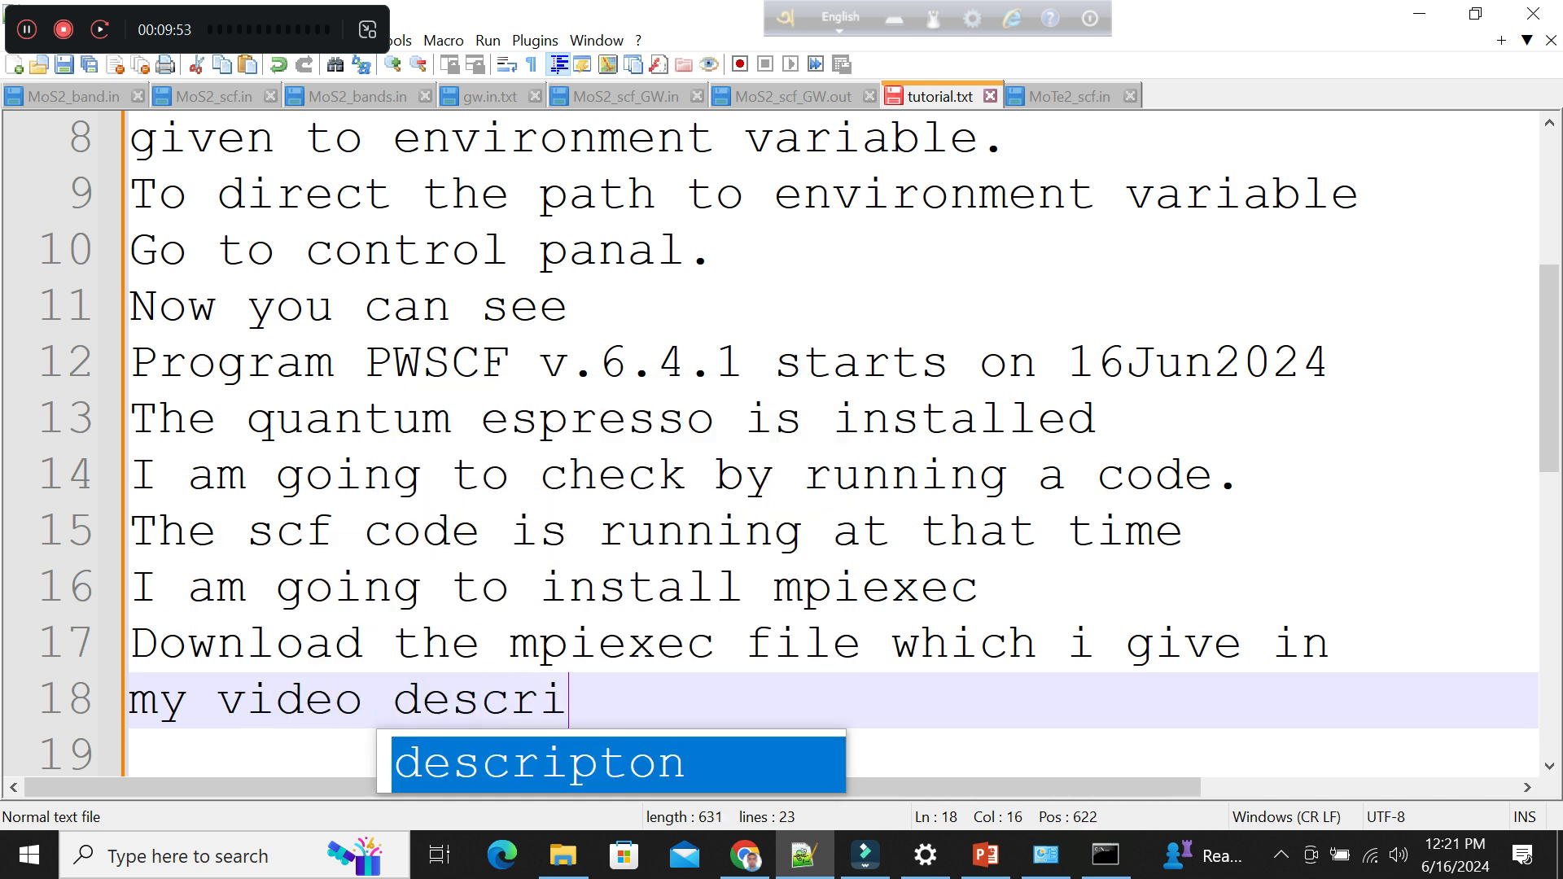
key("Return")
type("/")
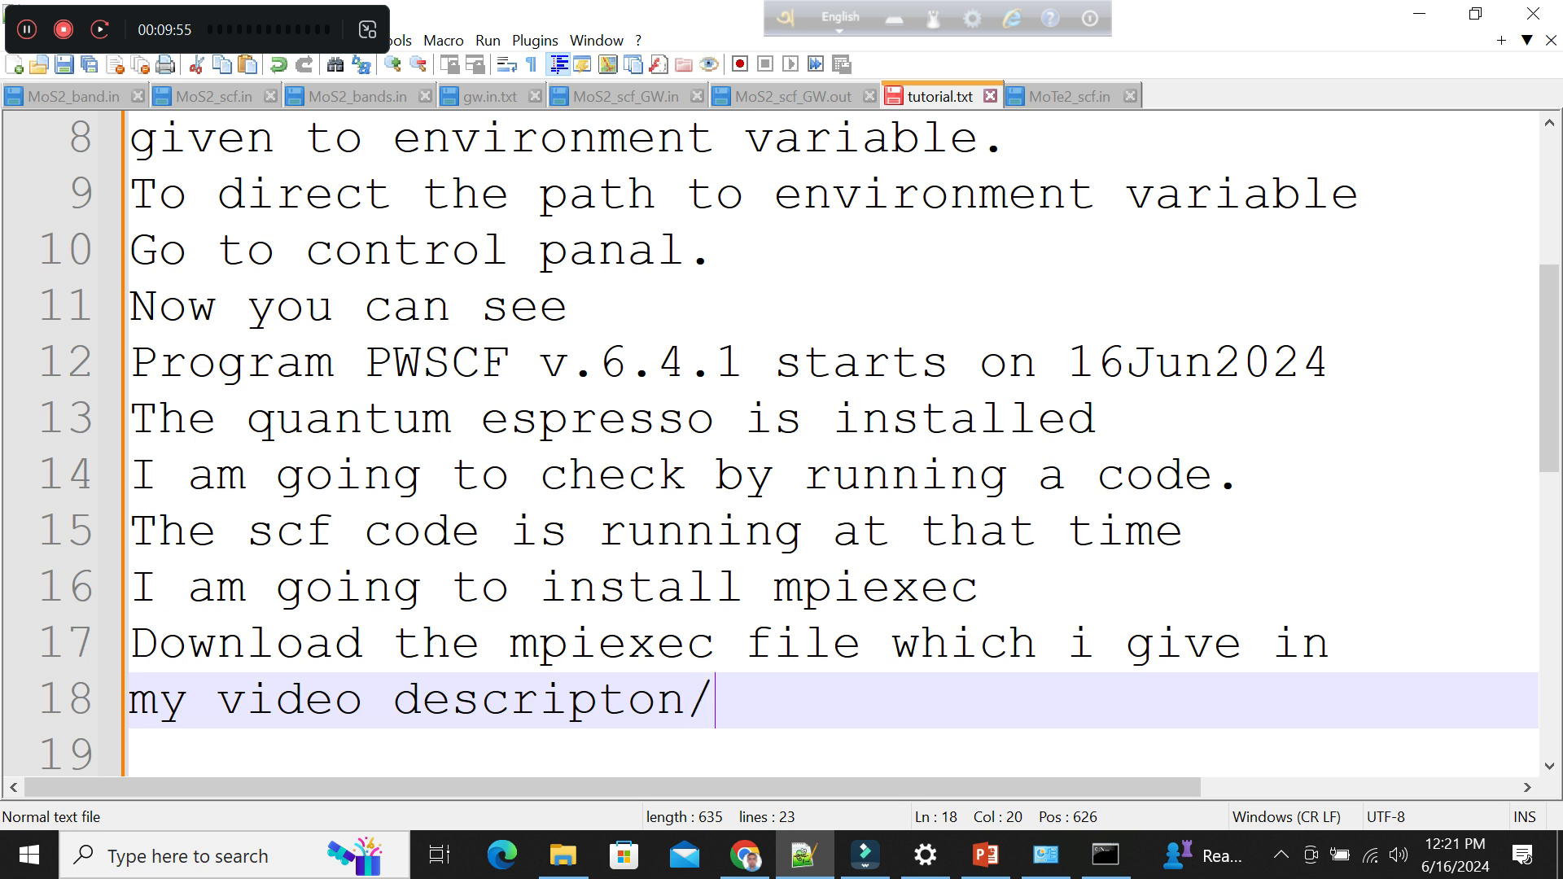
key("BackSpace")
type(".")
key("Return")
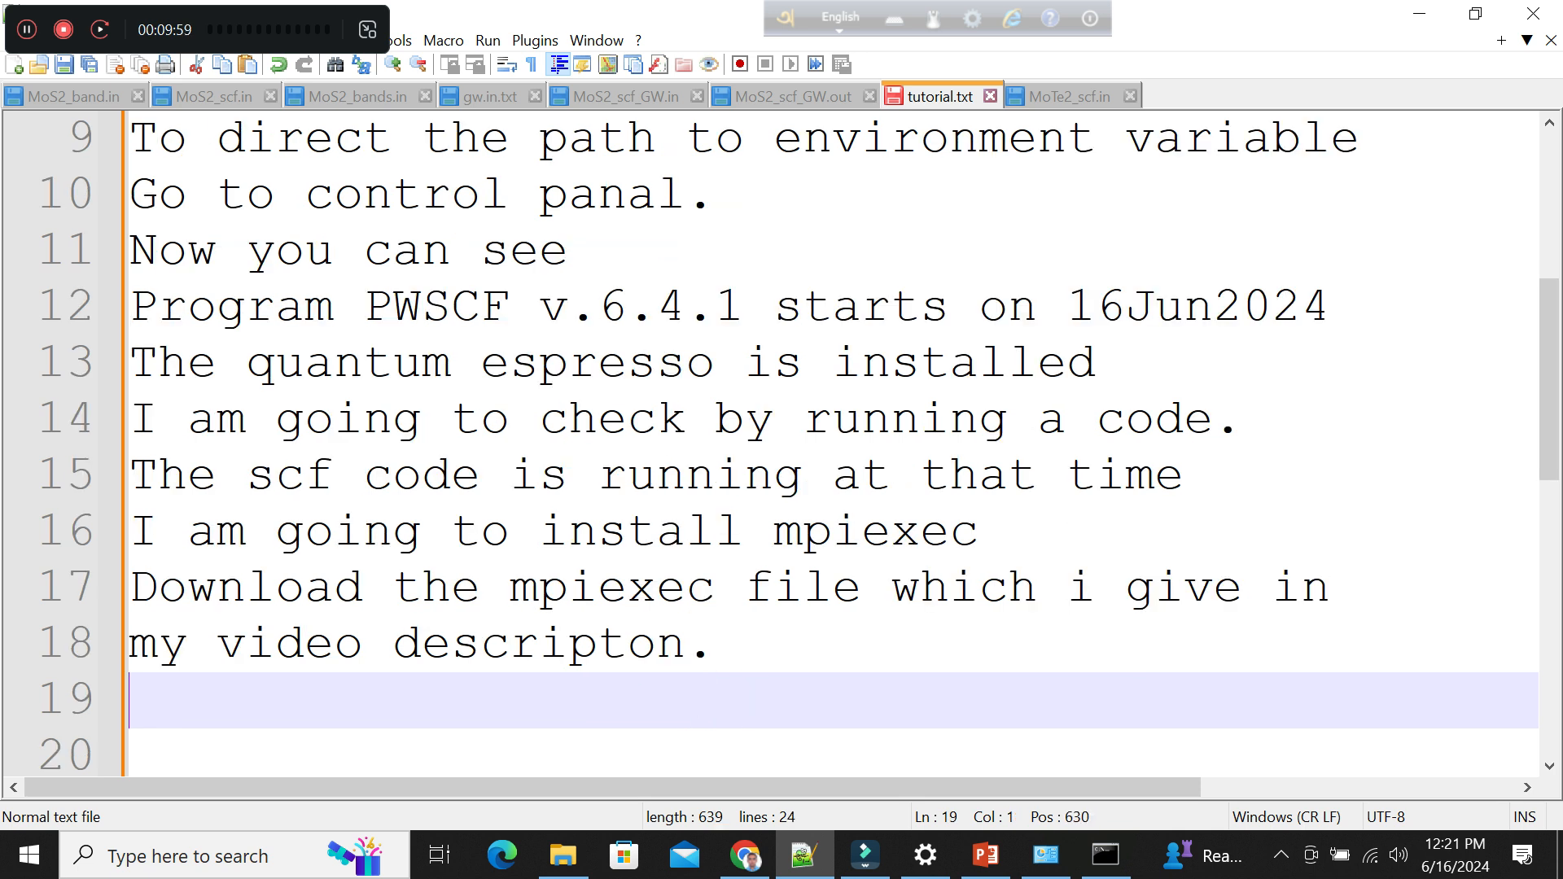
Switch to the Google Drive folder in Chrome and download msmpisetup.exe.
left_click(745, 855)
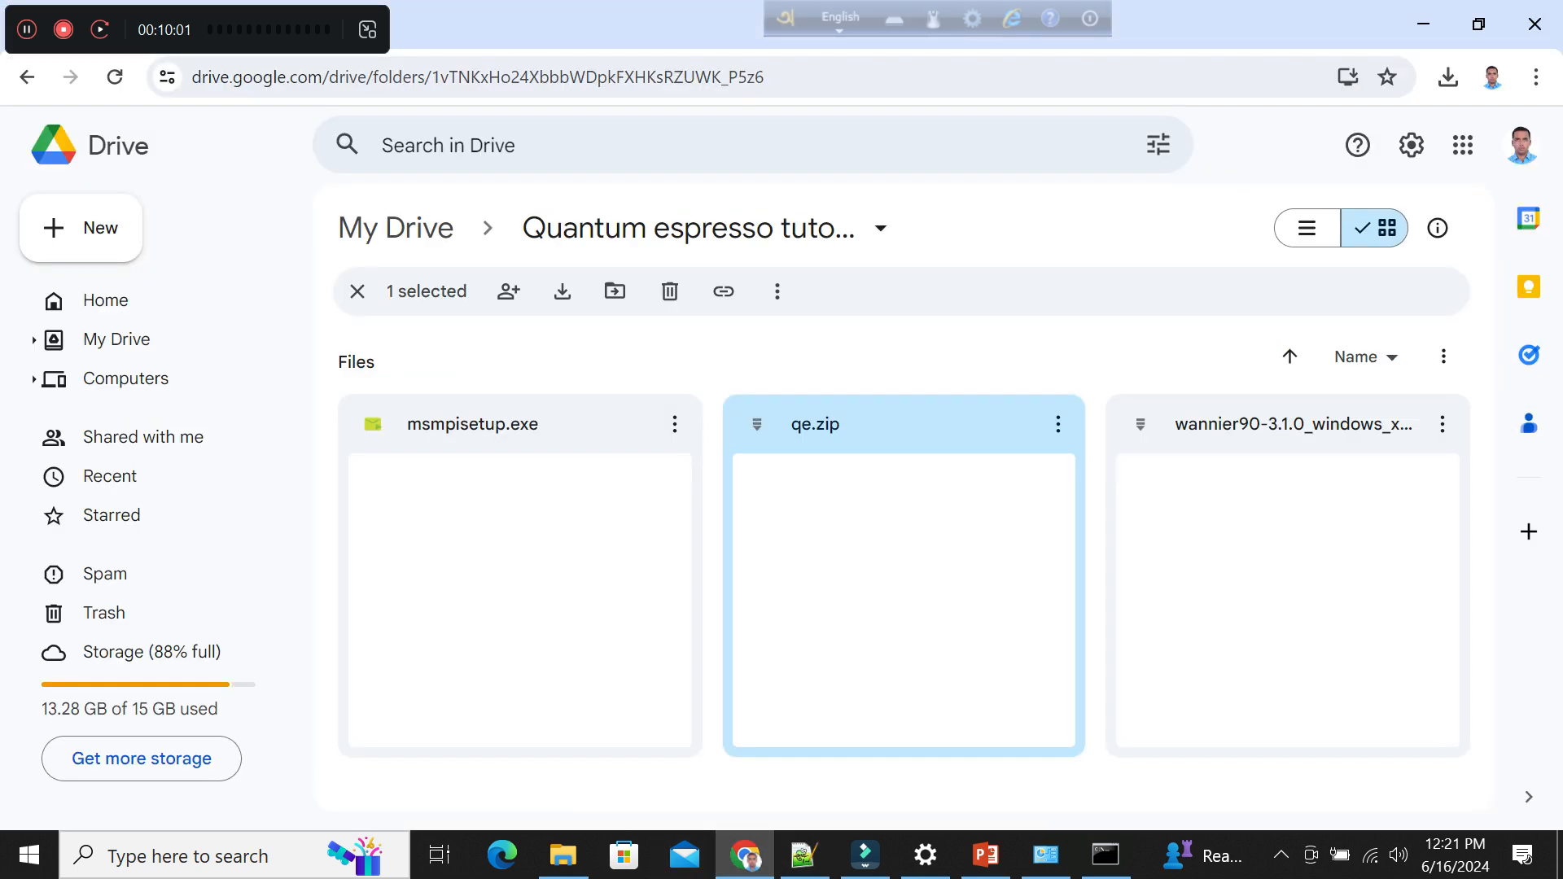
right_click(661, 417)
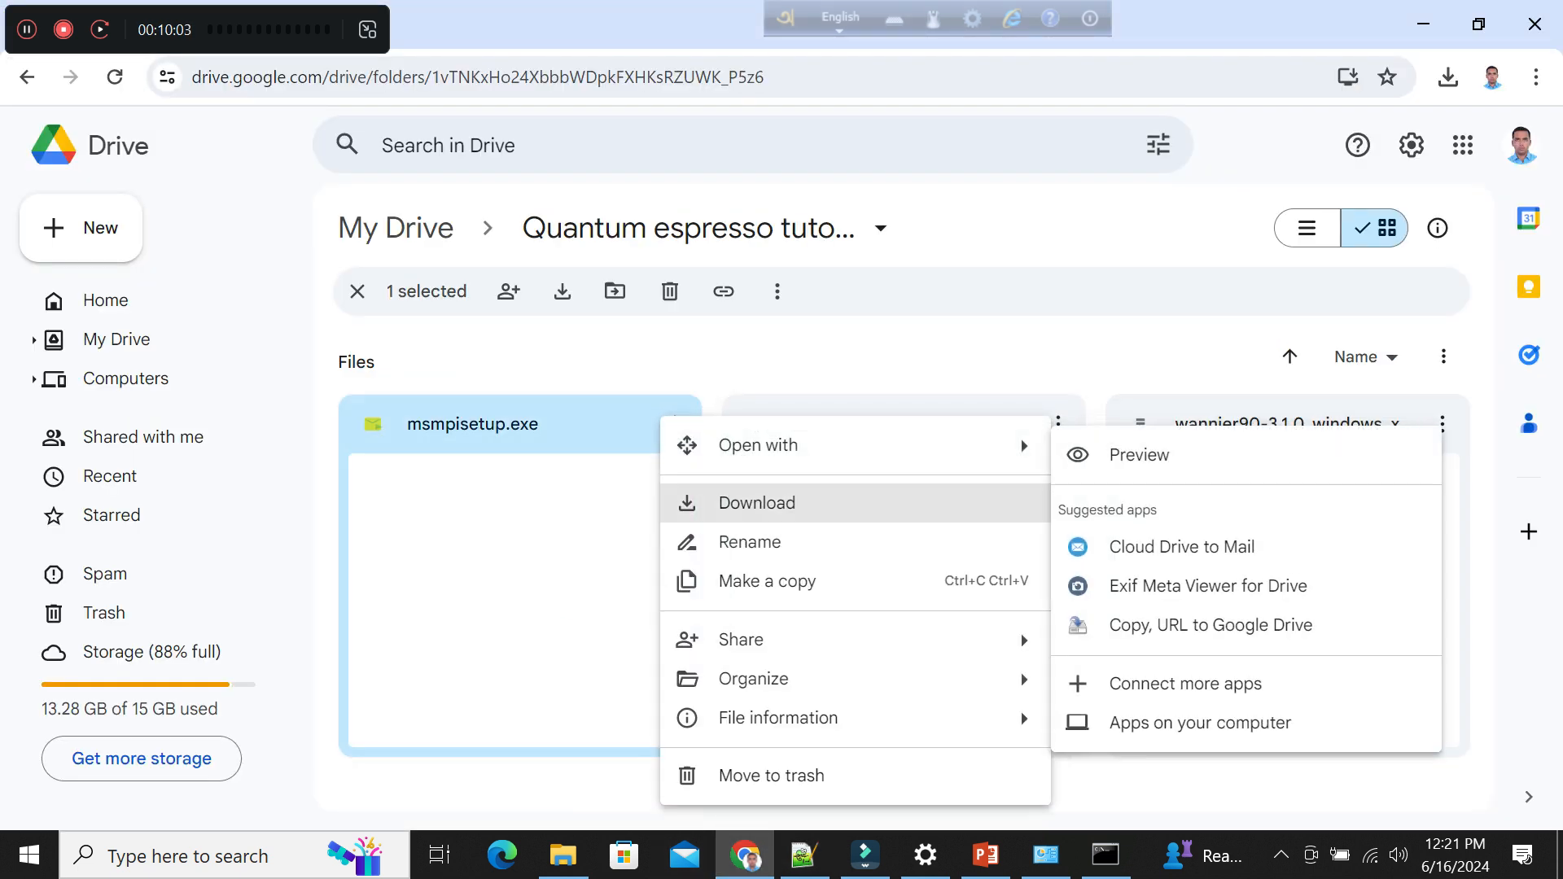
left_click(757, 502)
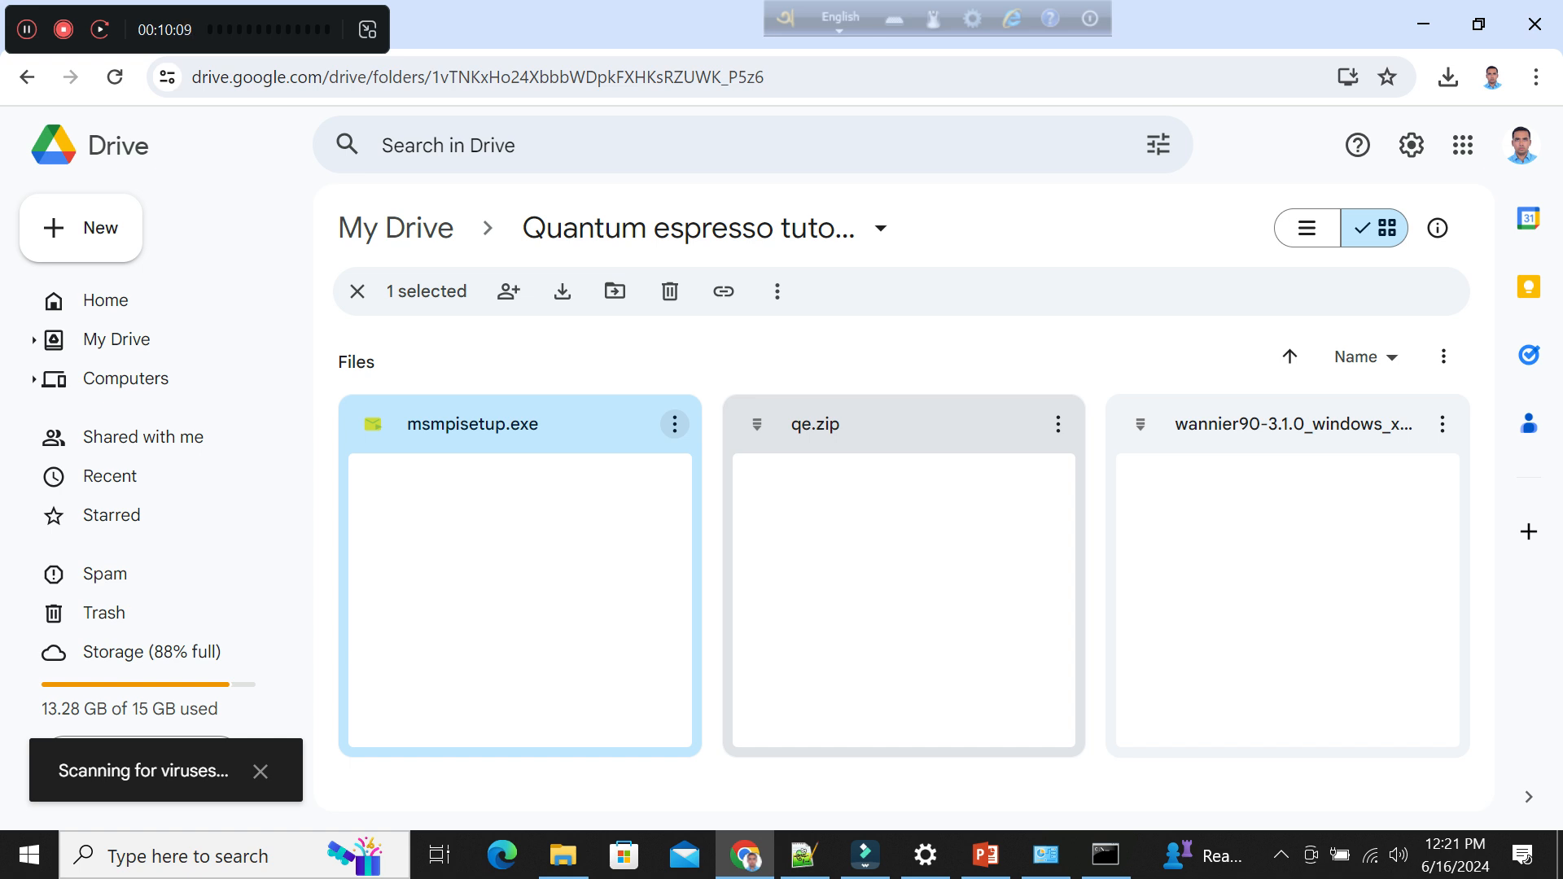
mouse_move(960, 422)
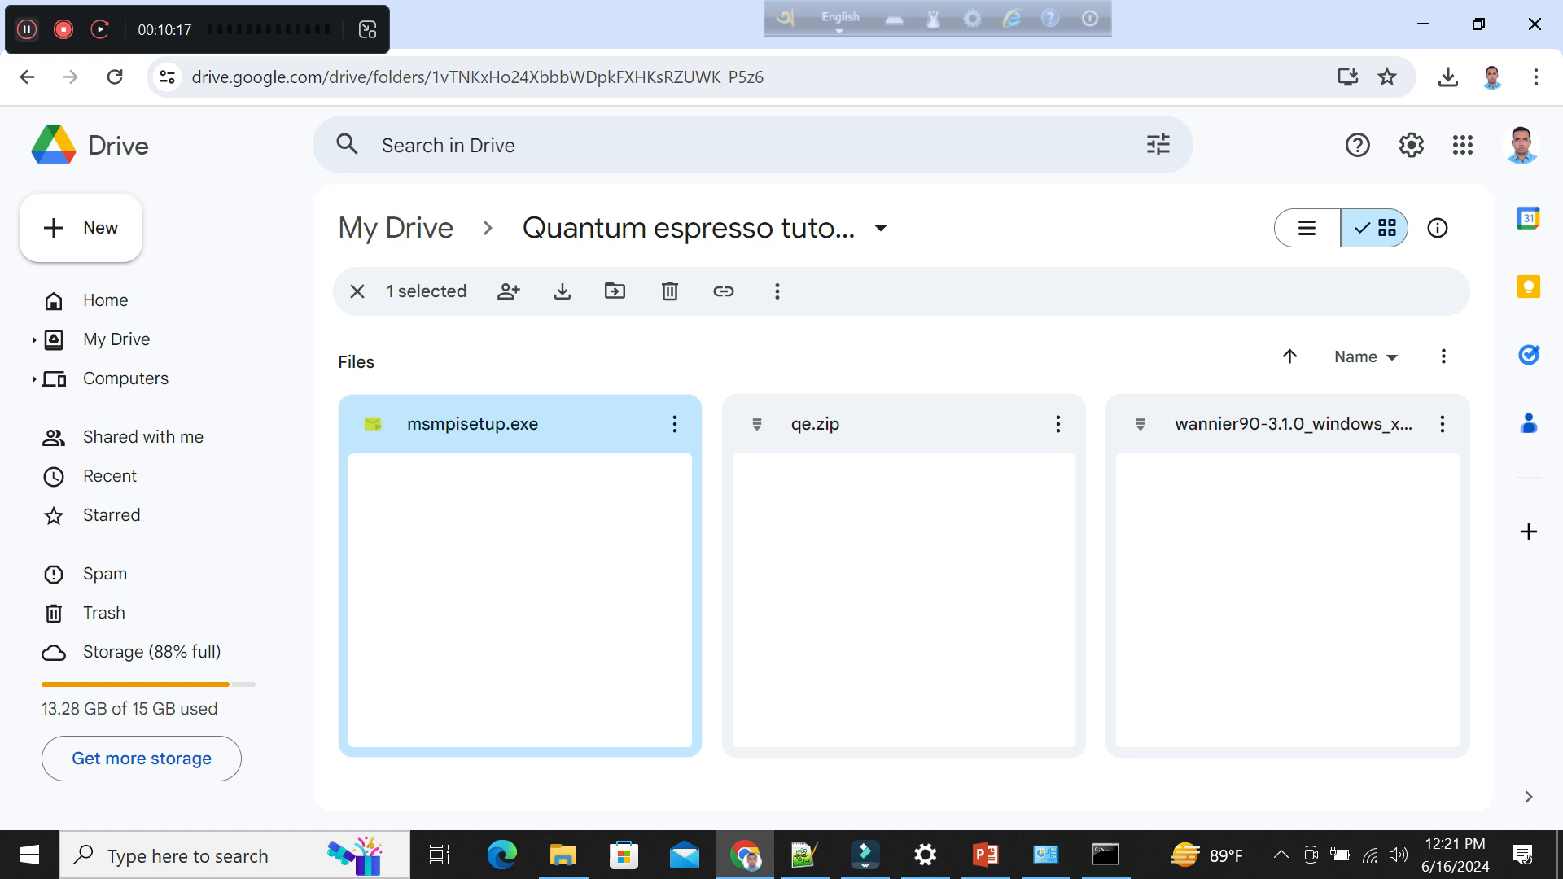
left_click(26, 29)
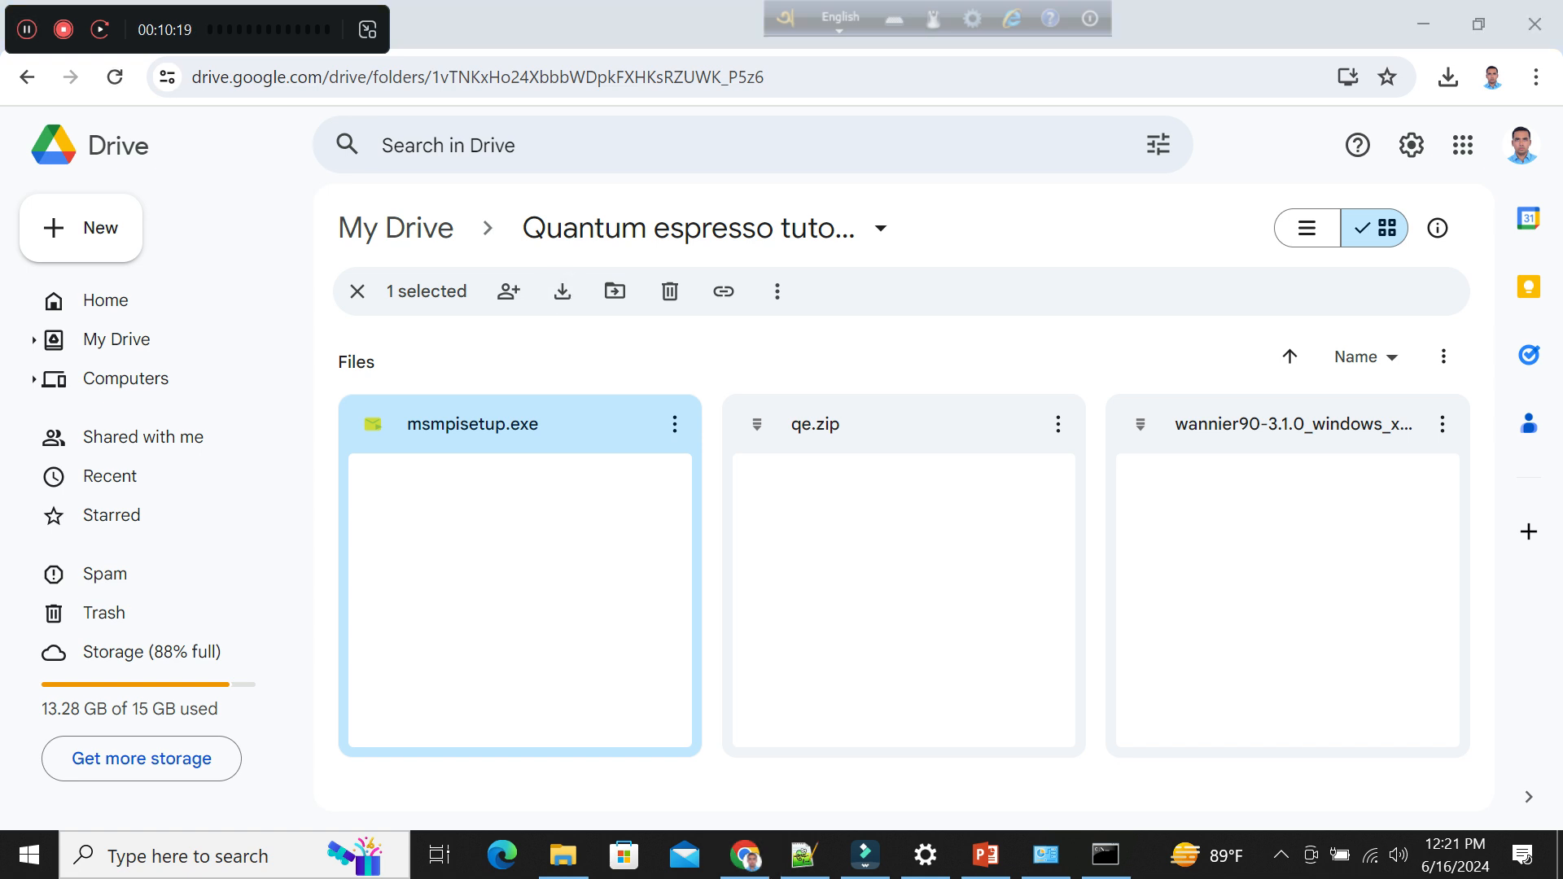
Switch to File Explorer and launch the msmpisetup installer from the Downloads folder.
left_click(562, 854)
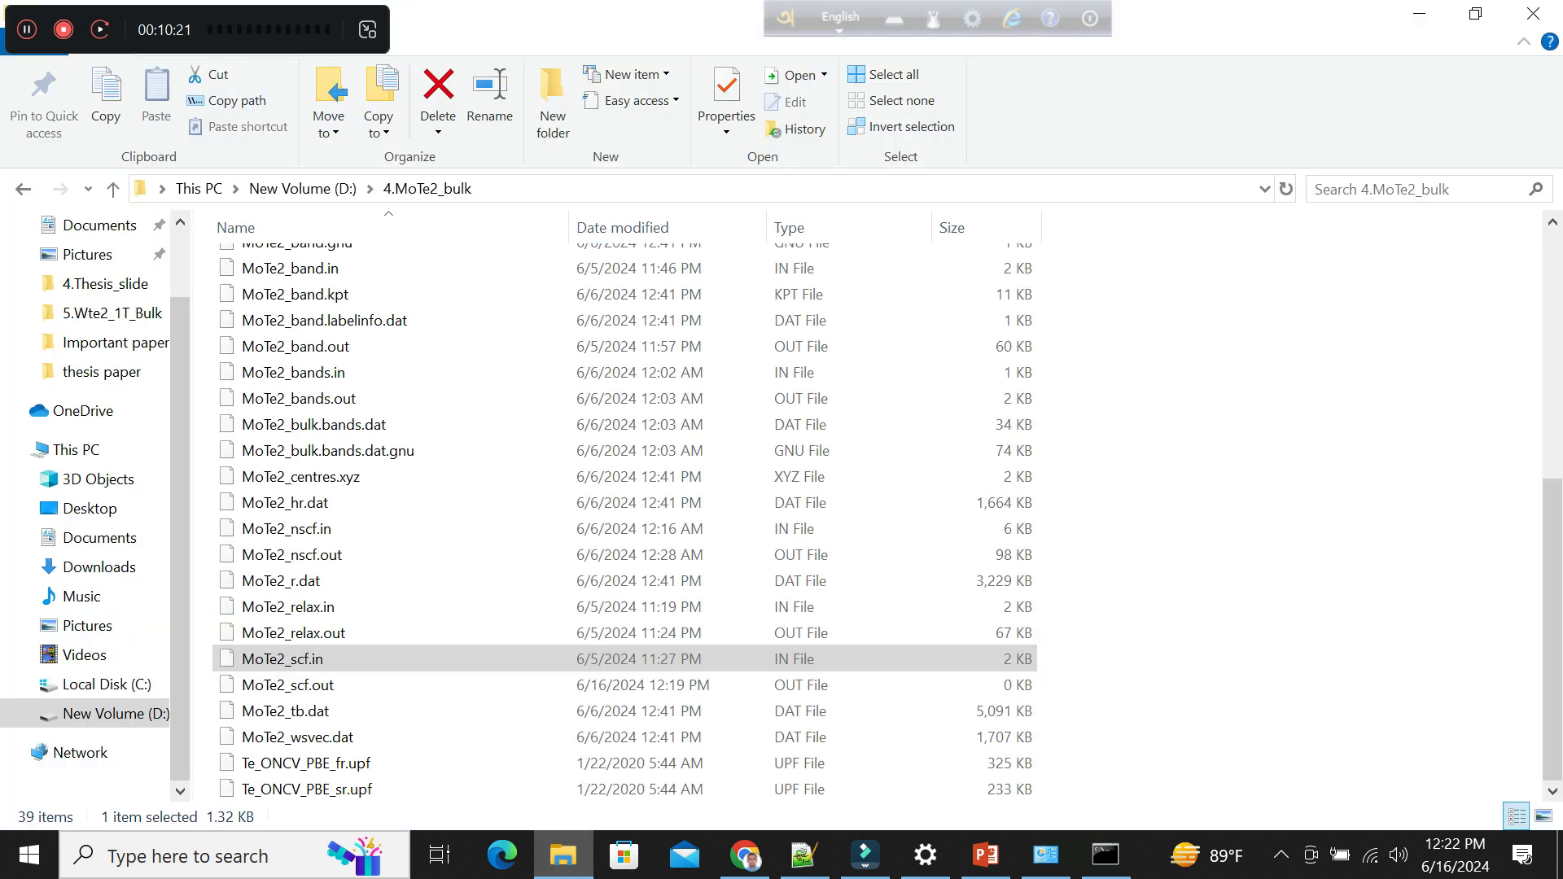
left_click(99, 538)
left_click(99, 567)
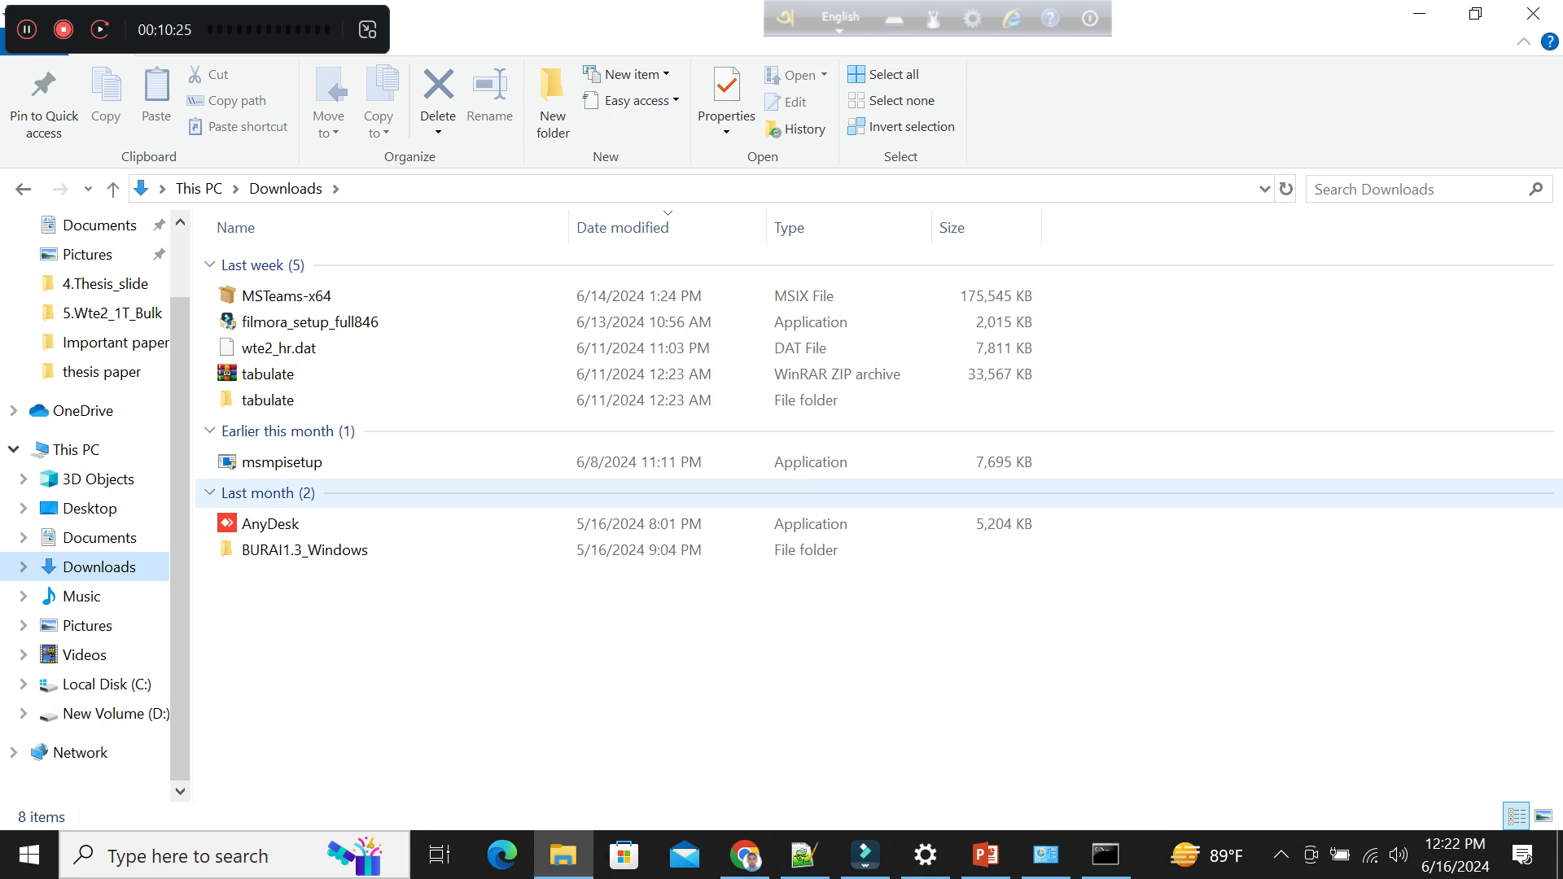
left_click(302, 462)
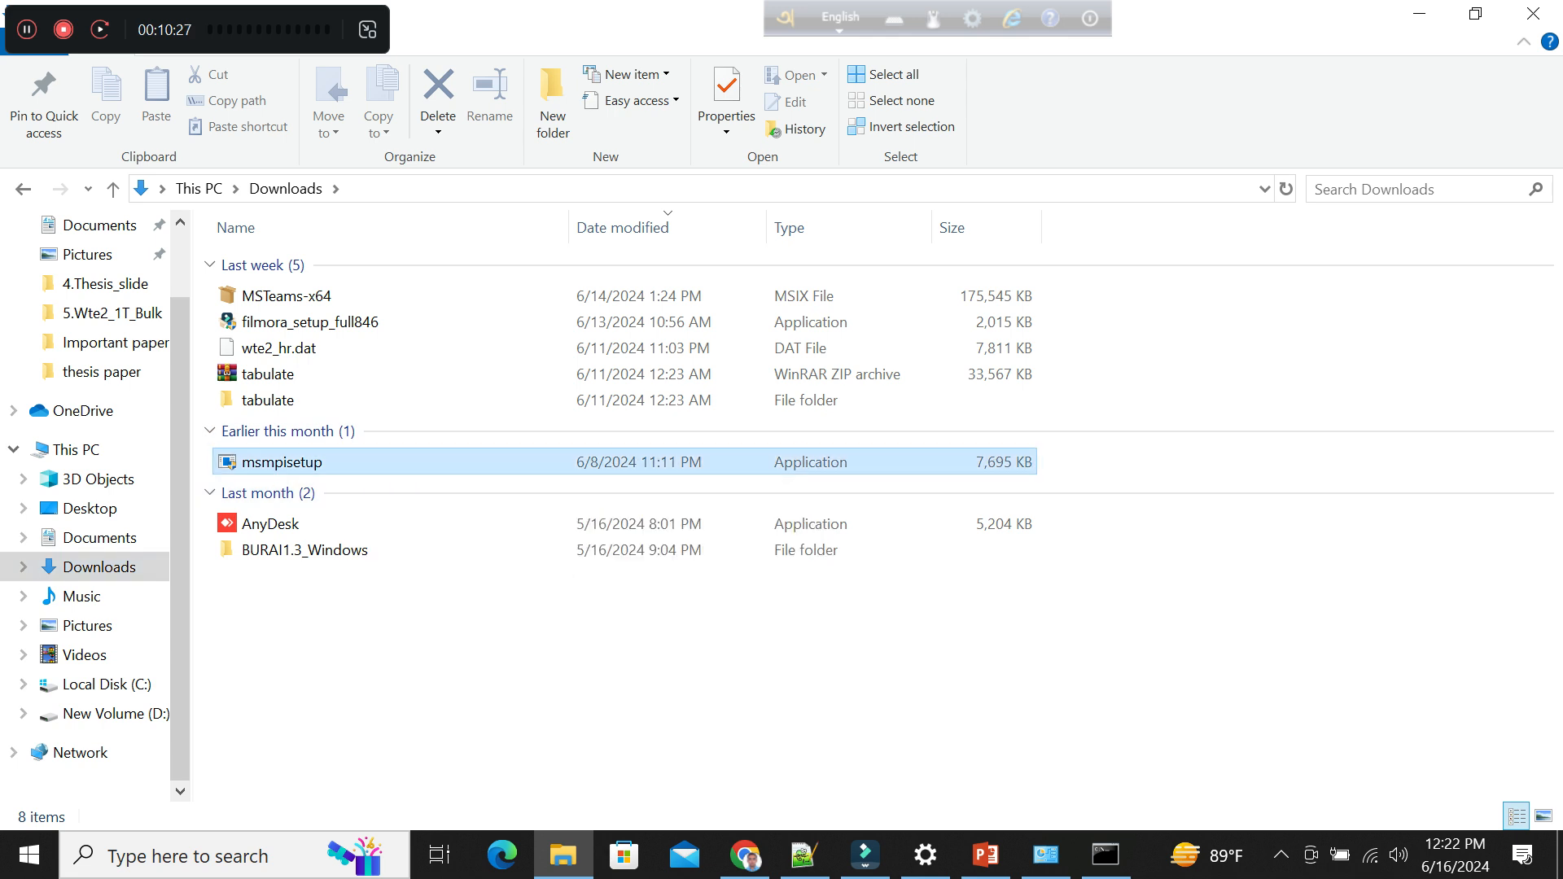
right_click(370, 461)
left_click(479, 123)
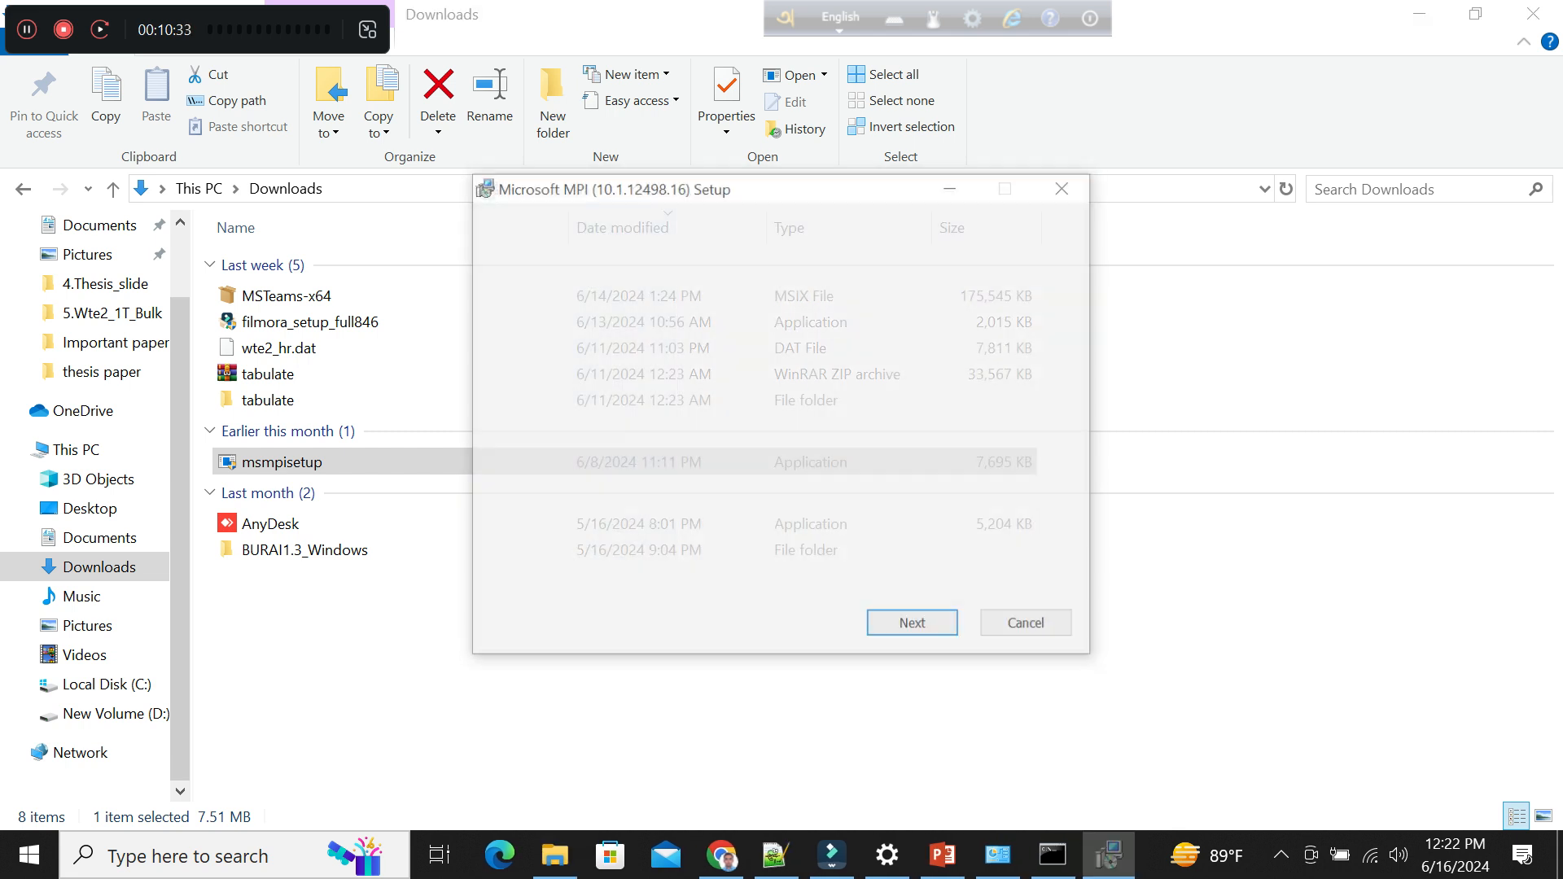
Accept the license terms, install Microsoft MPI with the default setup options and finish the wizard.
left_click(915, 626)
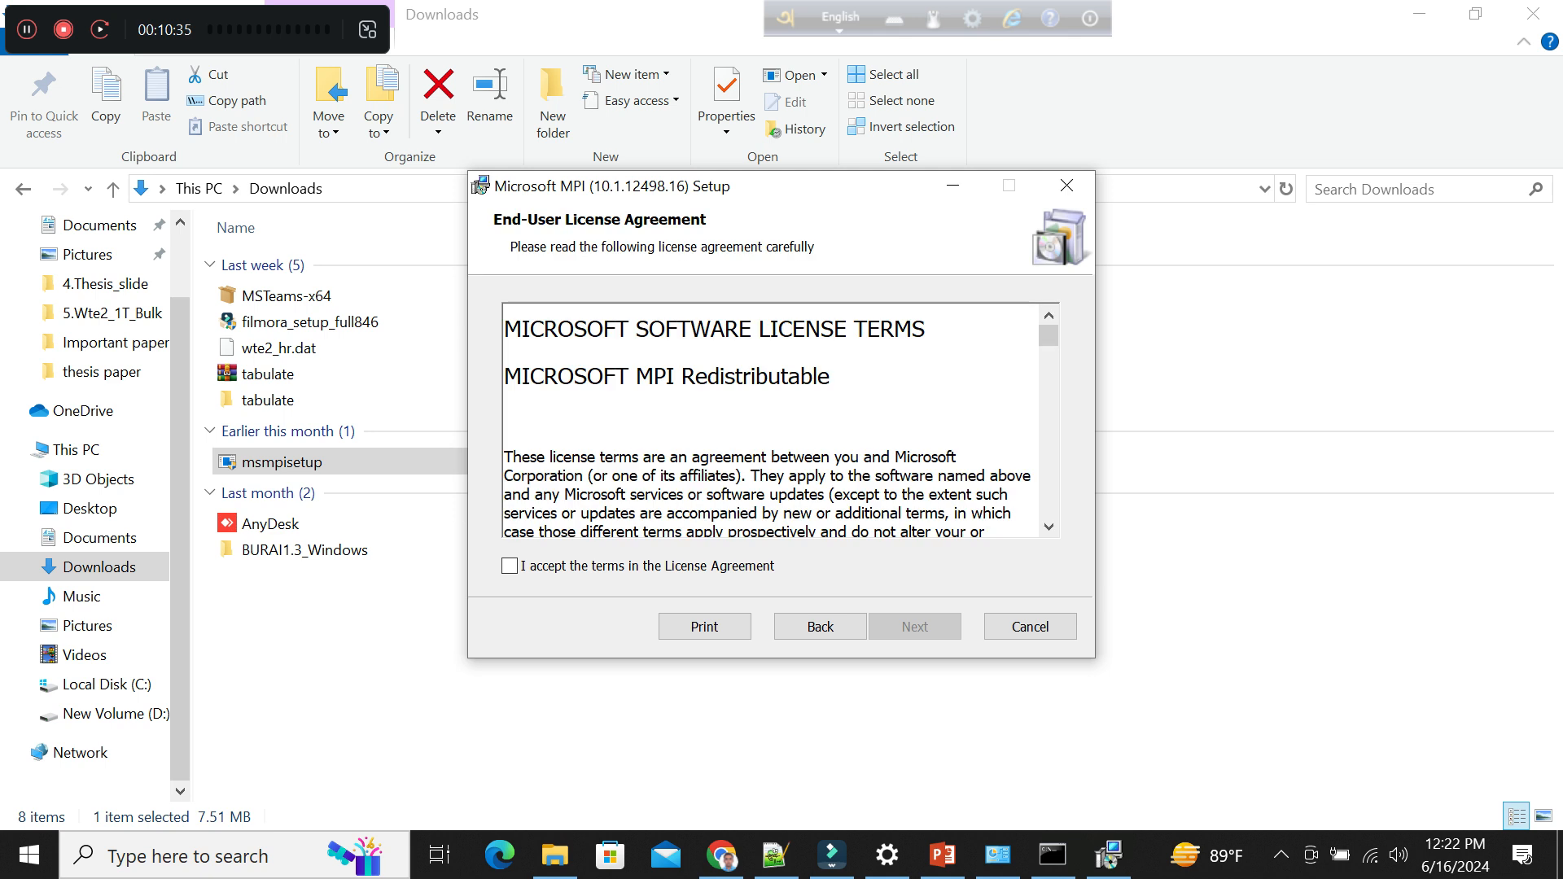
left_click(509, 566)
left_click(915, 627)
left_click(915, 627)
left_click(915, 626)
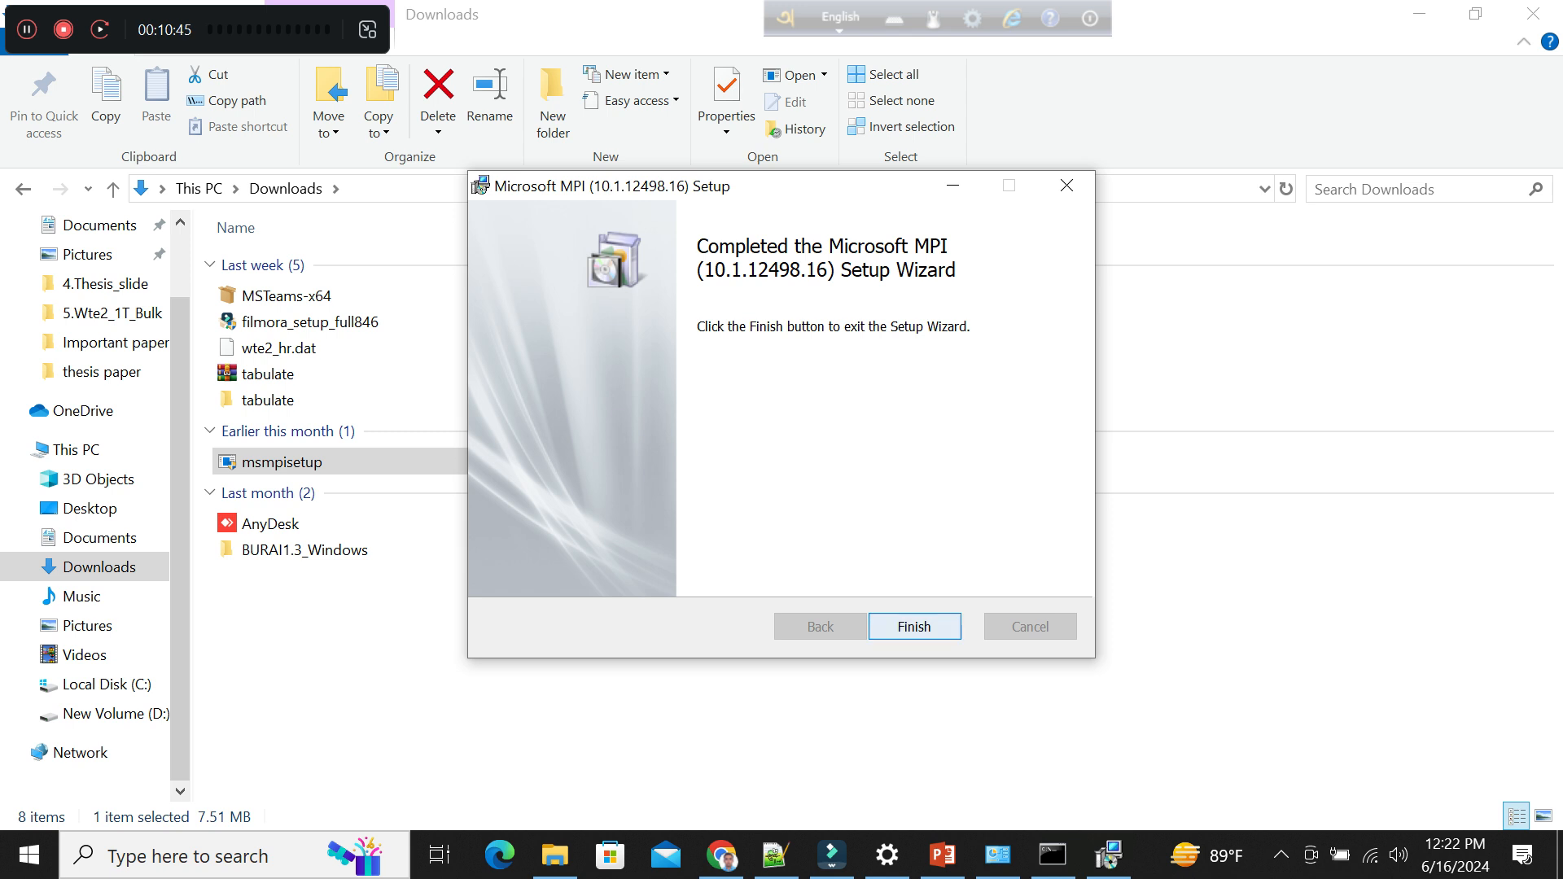
key("Return")
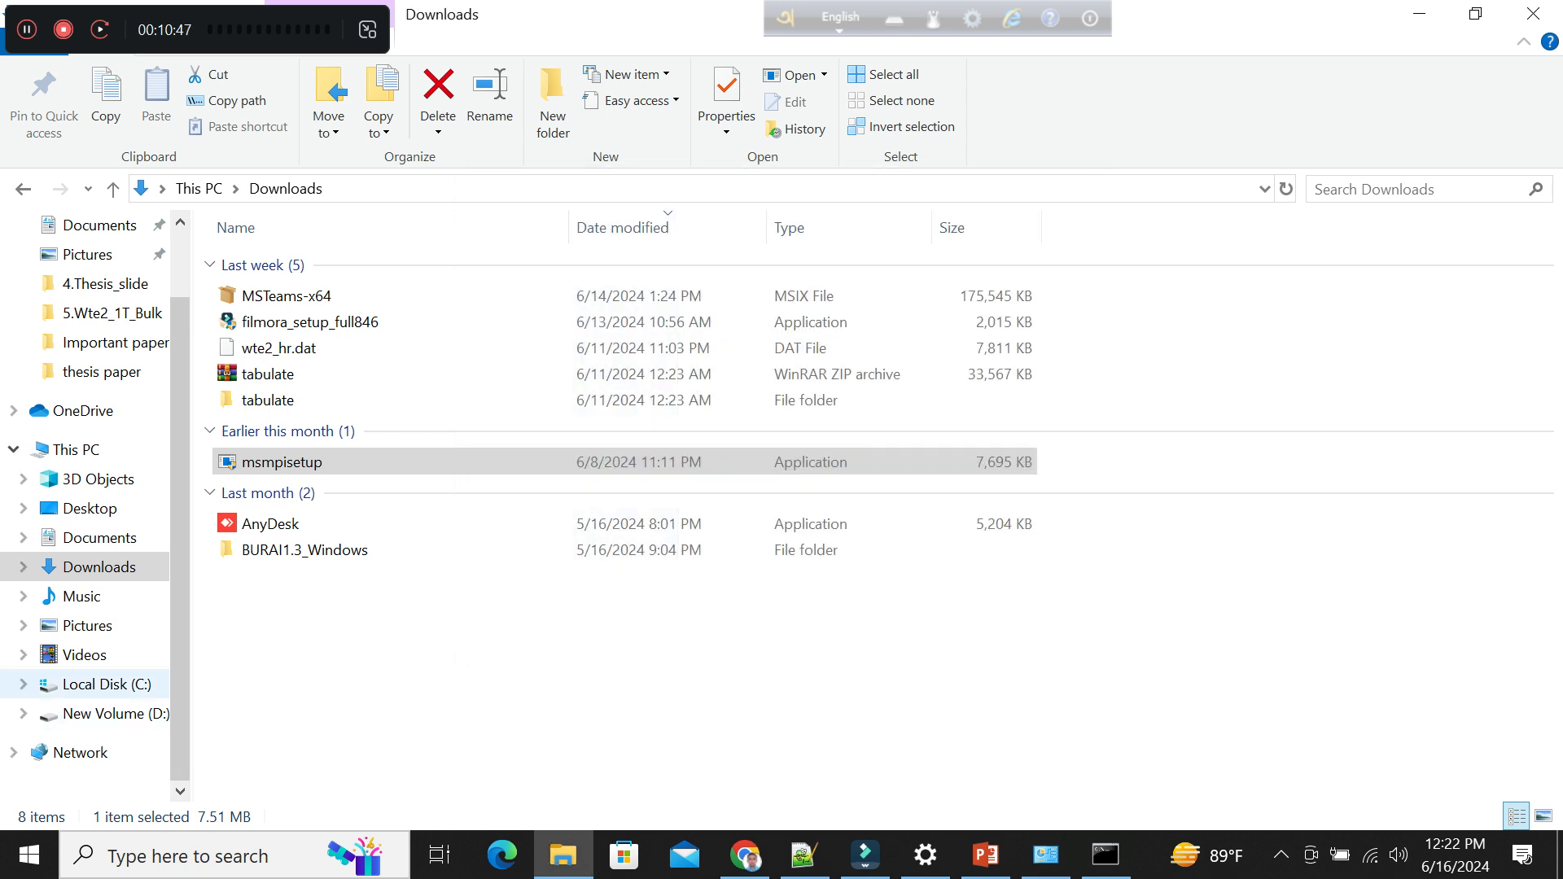
Open the folder C:\Program Files\Microsoft MPI\Bin and copy its full path.
left_click(107, 684)
double_click(285, 343)
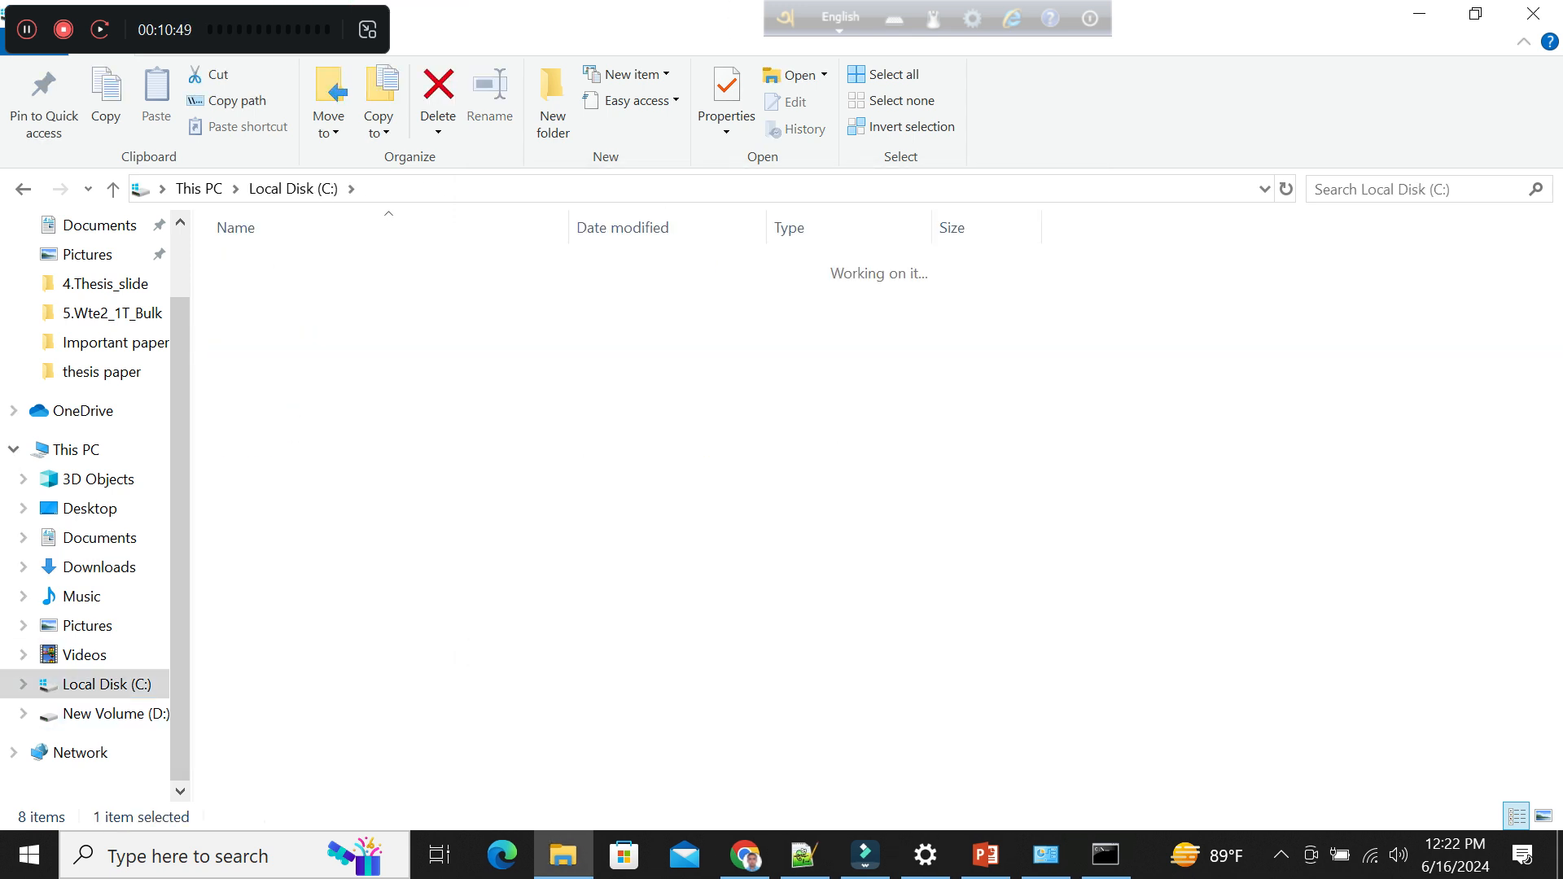
double_click(285, 499)
double_click(251, 291)
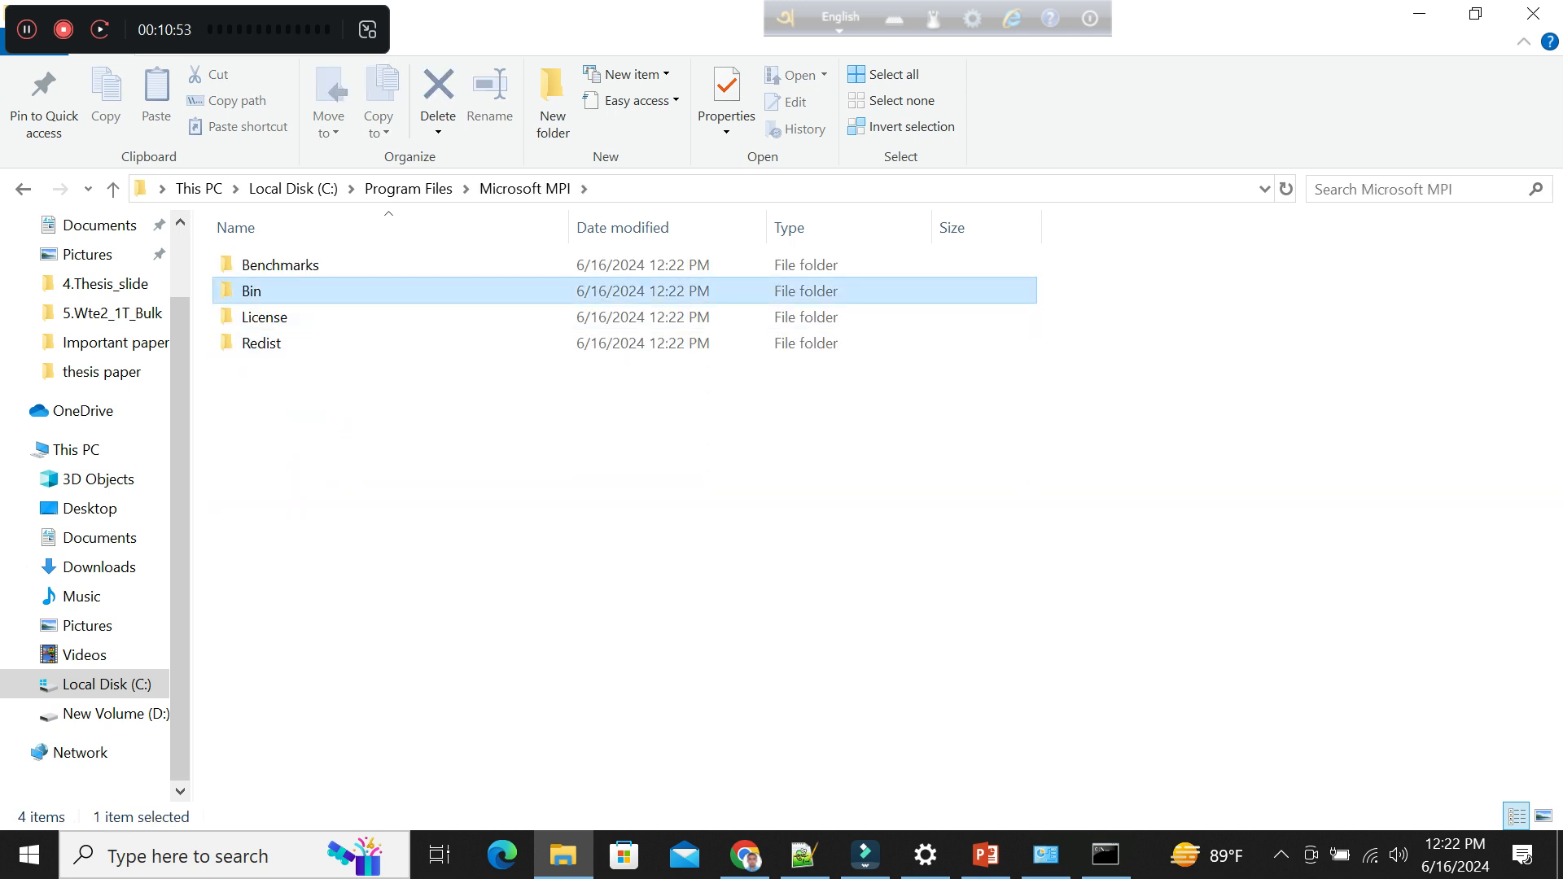
left_click(716, 189)
key("ctrl+c")
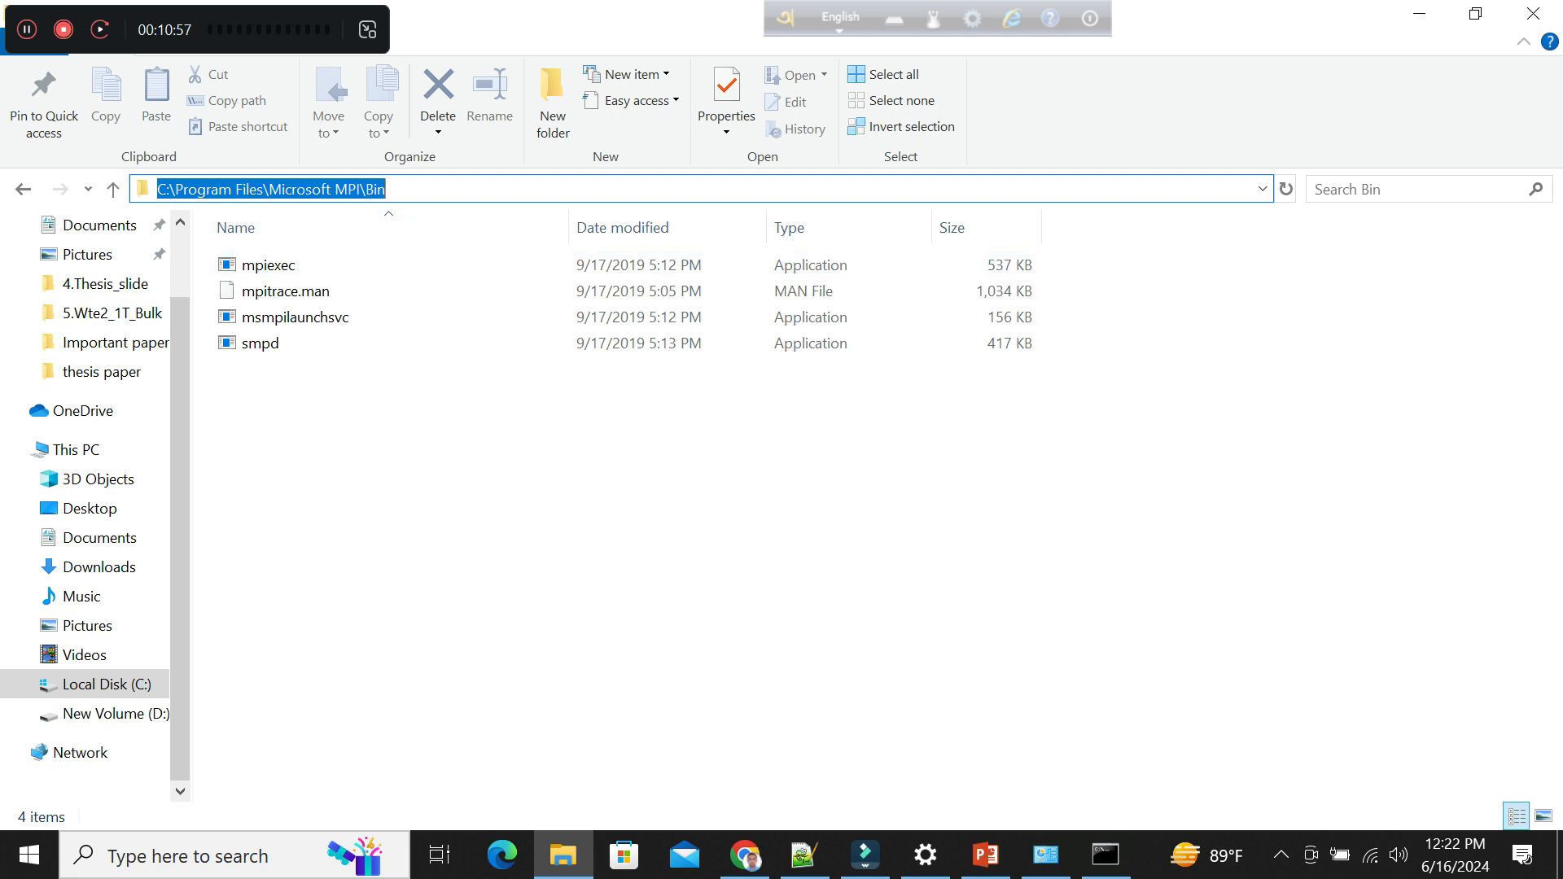
Switch to Settings and add C:\Program Files\Microsoft MPI\Bin as a new entry of the system Path environment variable.
left_click(926, 855)
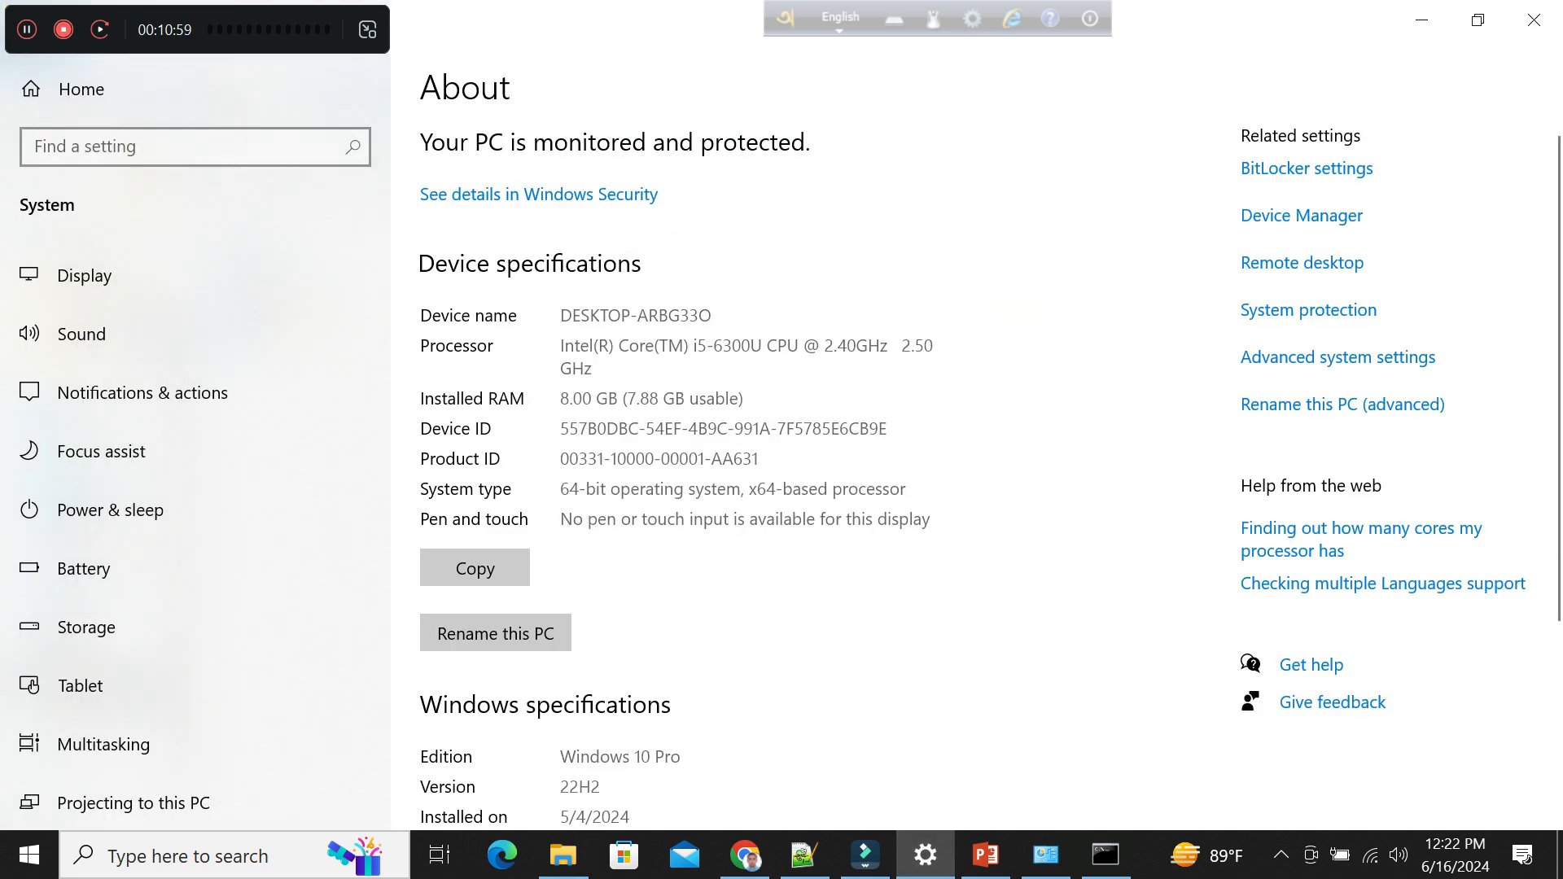
left_click(1337, 357)
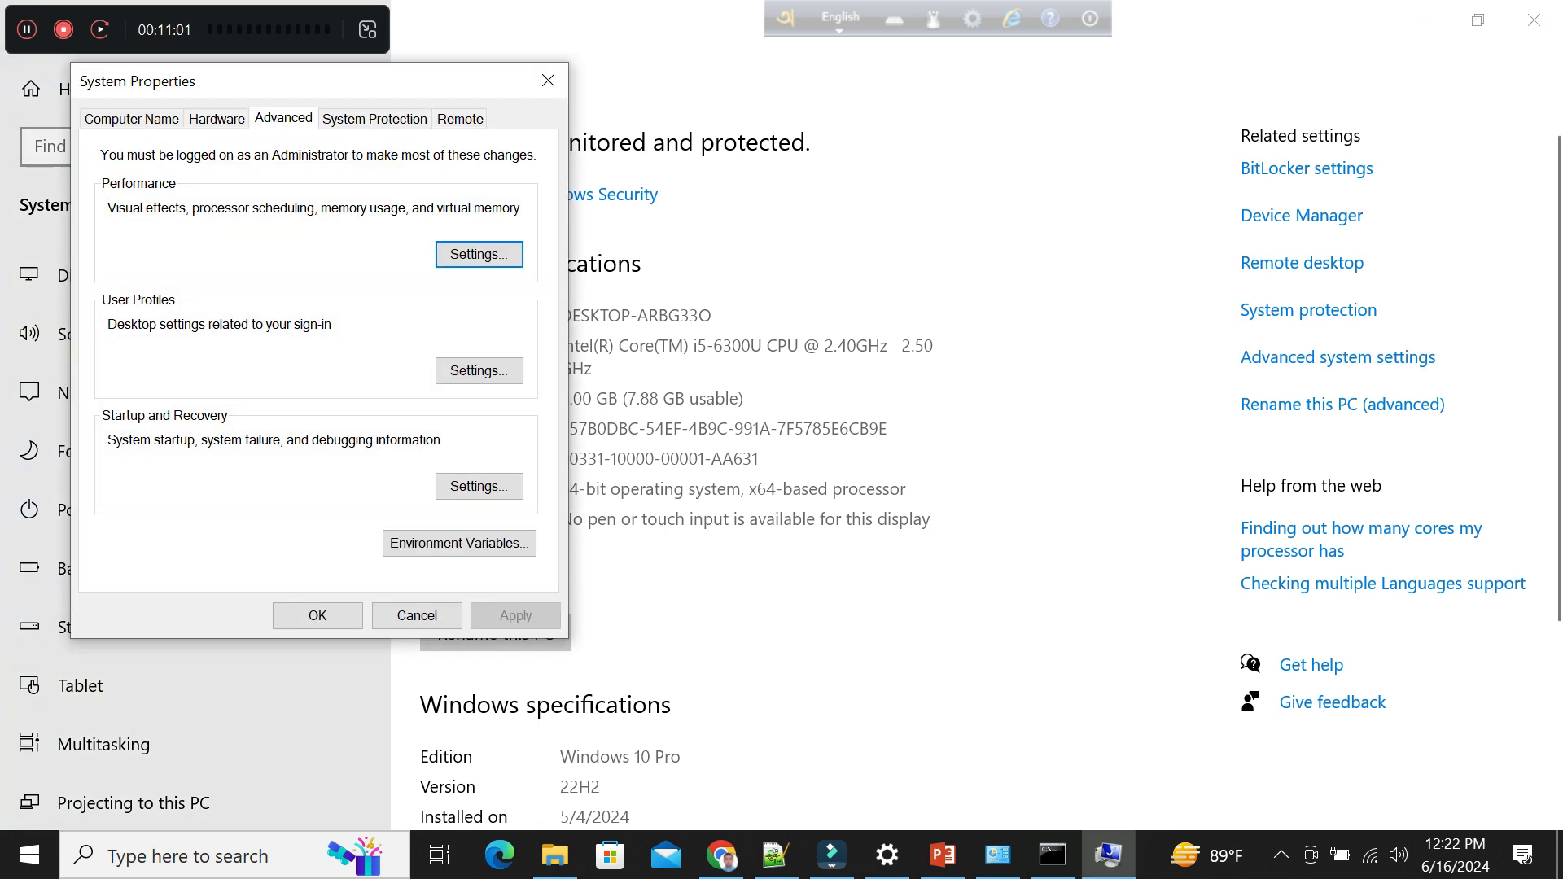
left_click(459, 543)
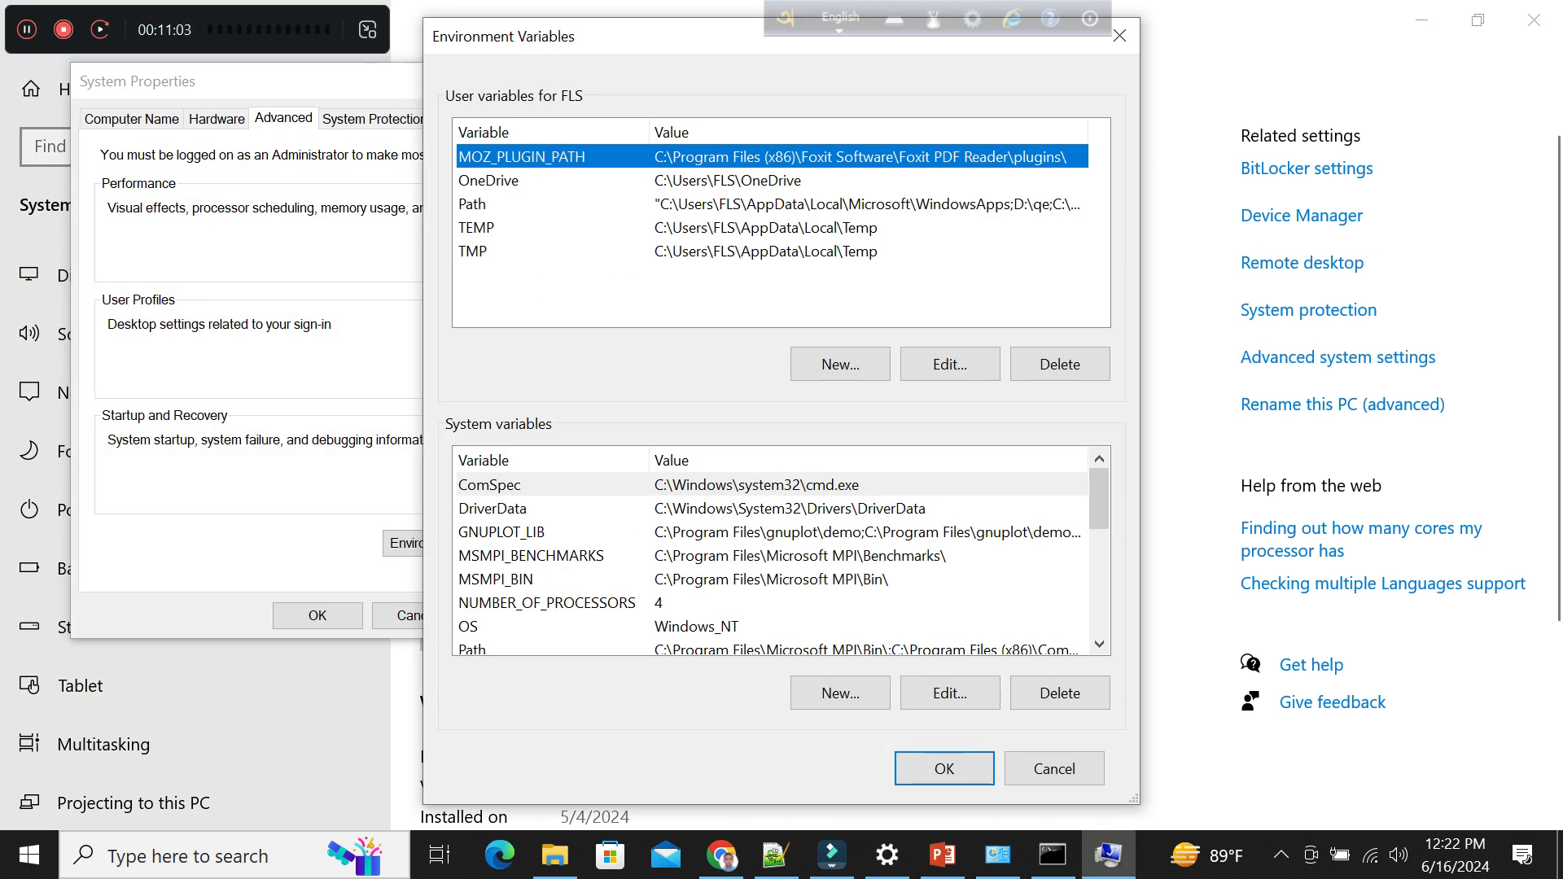
double_click(488, 649)
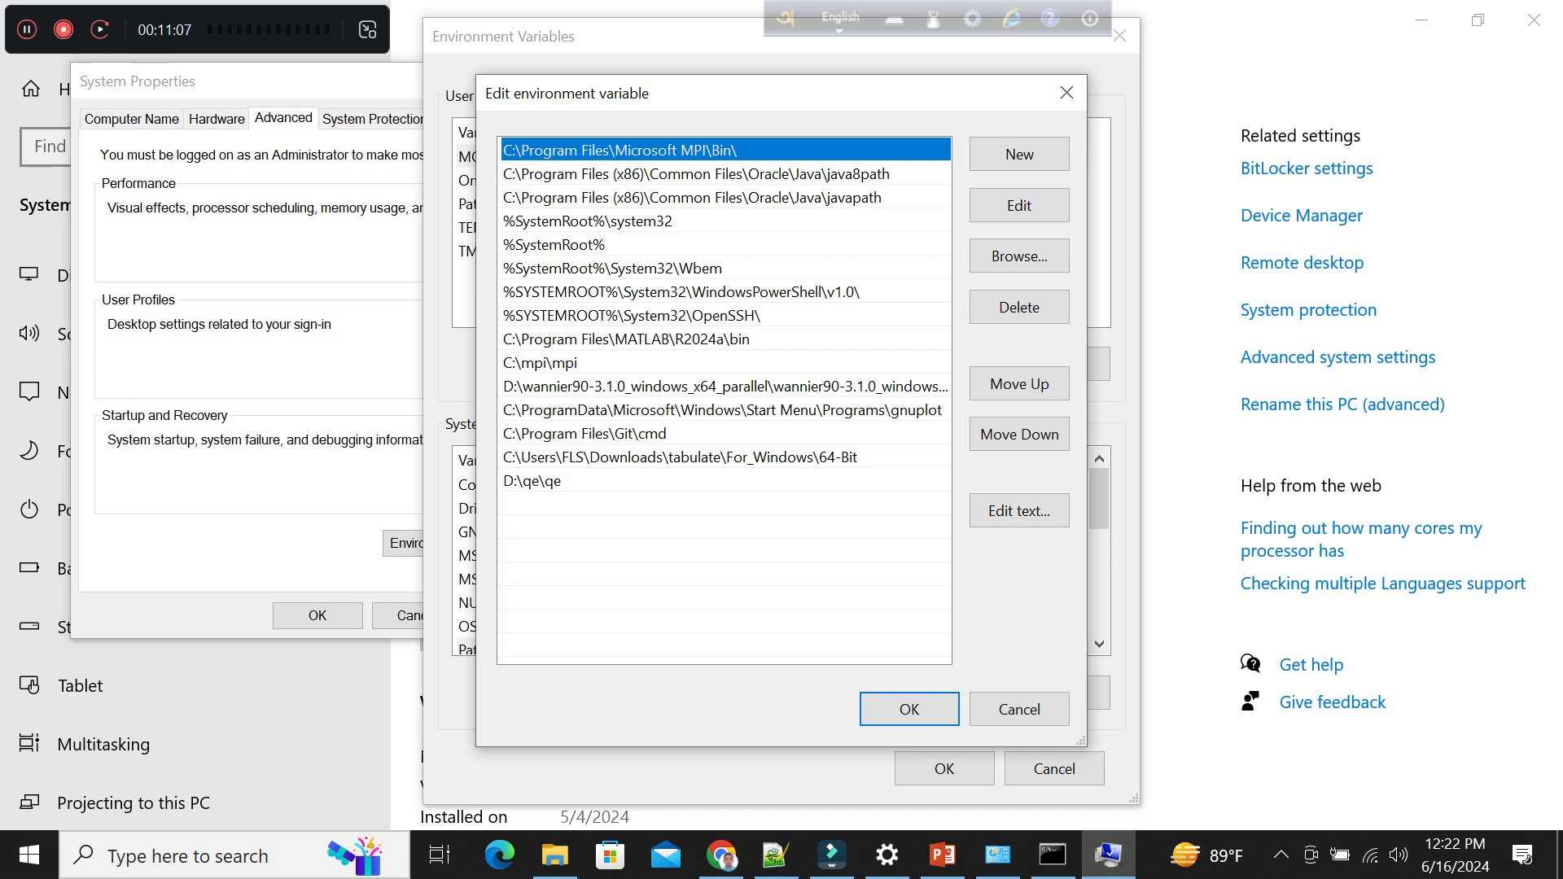
left_click(1019, 154)
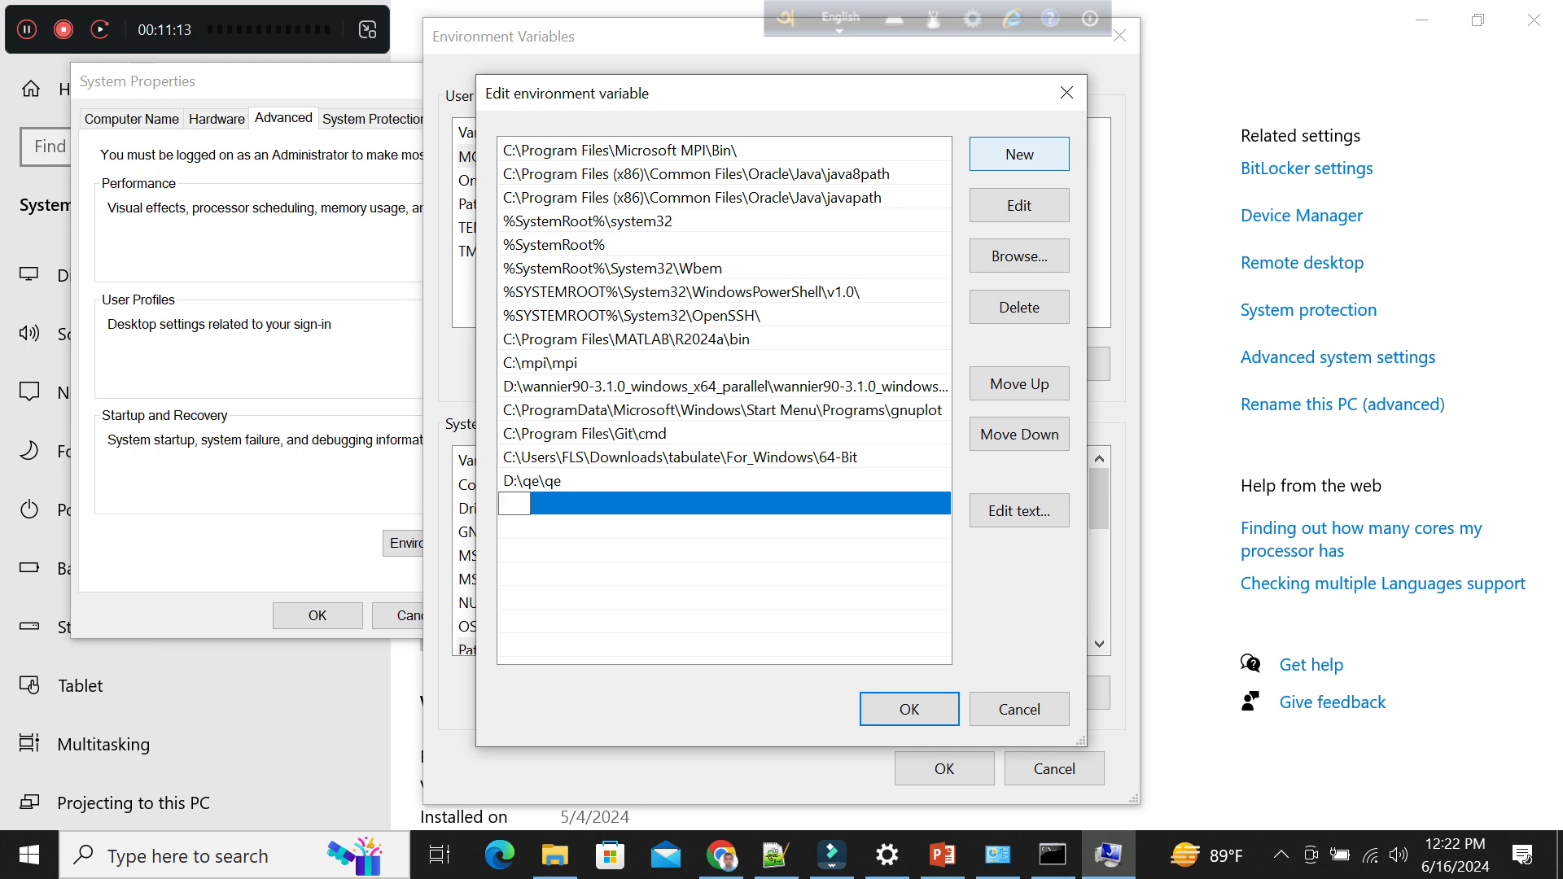
key("ctrl+v")
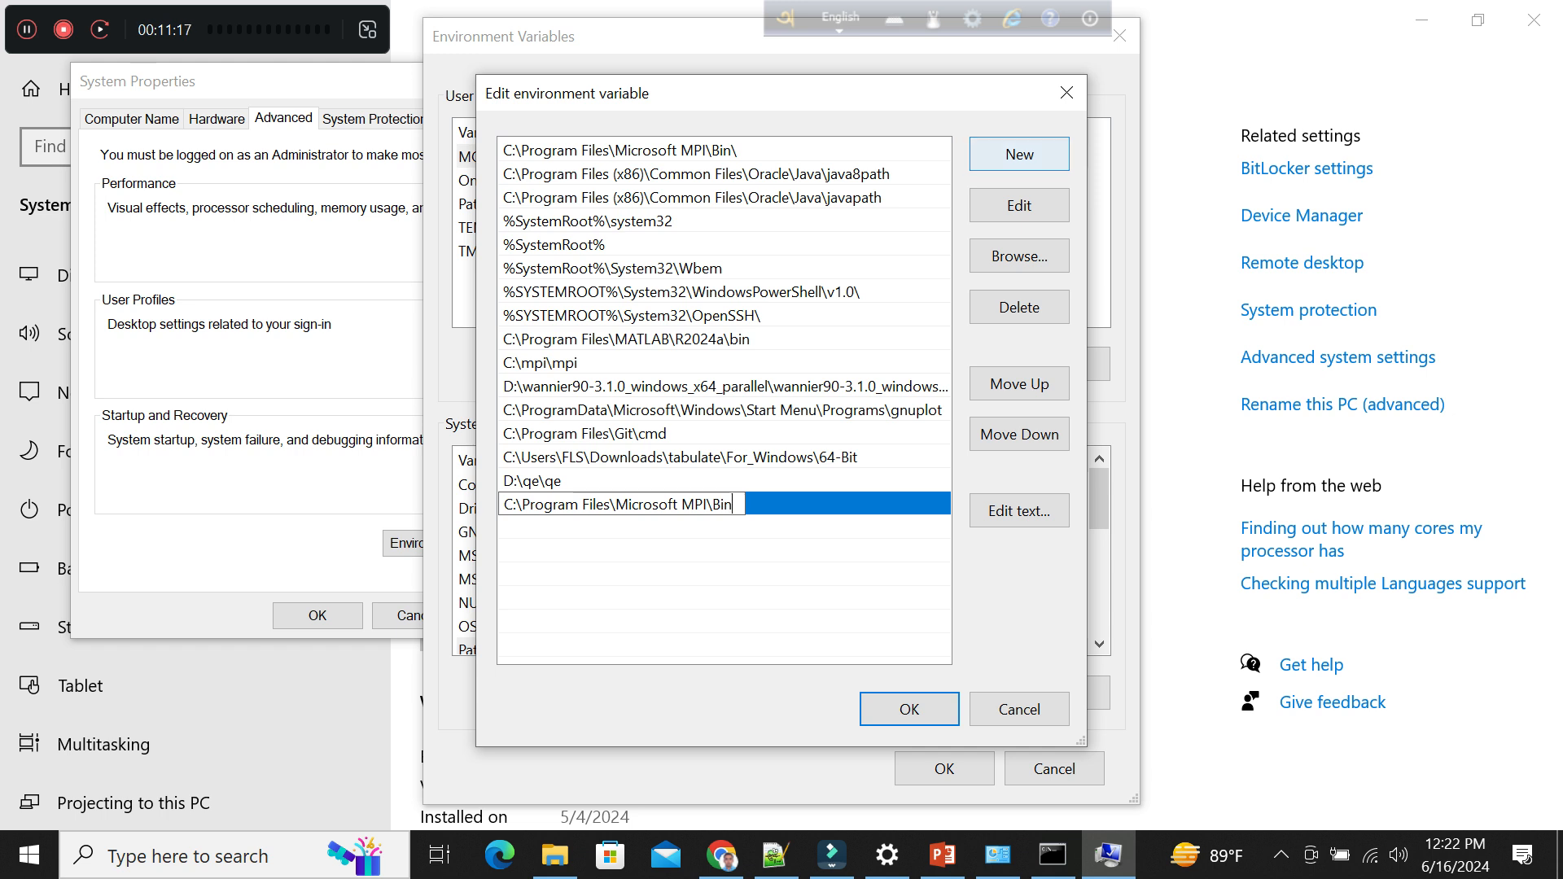
Delete the duplicate C:\Program Files\Microsoft MPI\Bin\ entry from the system Path and save the environment variable and system property changes.
left_click(732, 150)
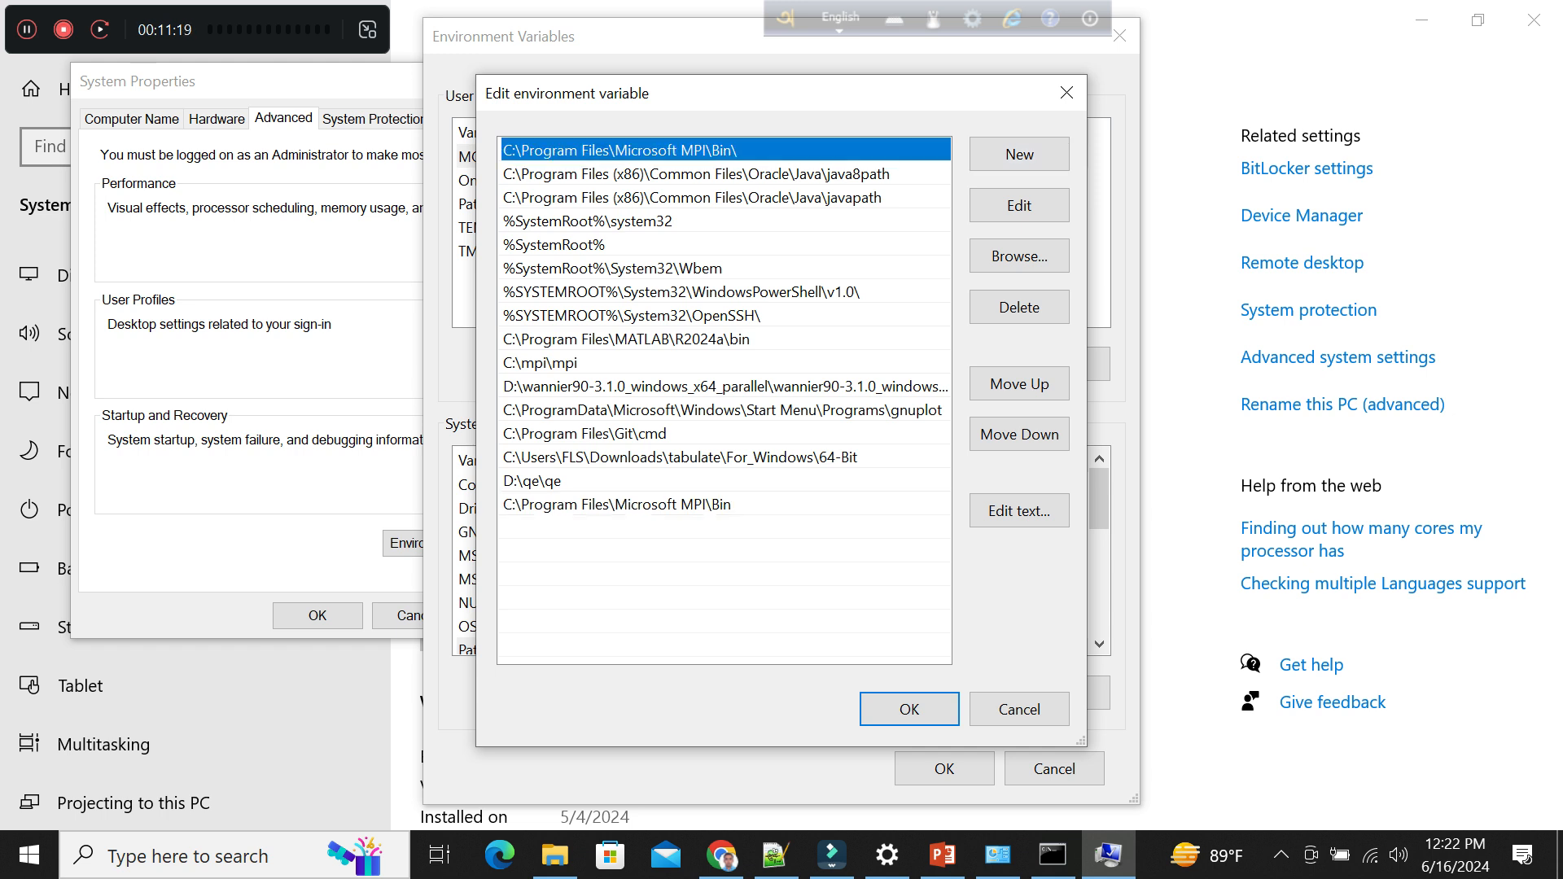
left_click(1019, 307)
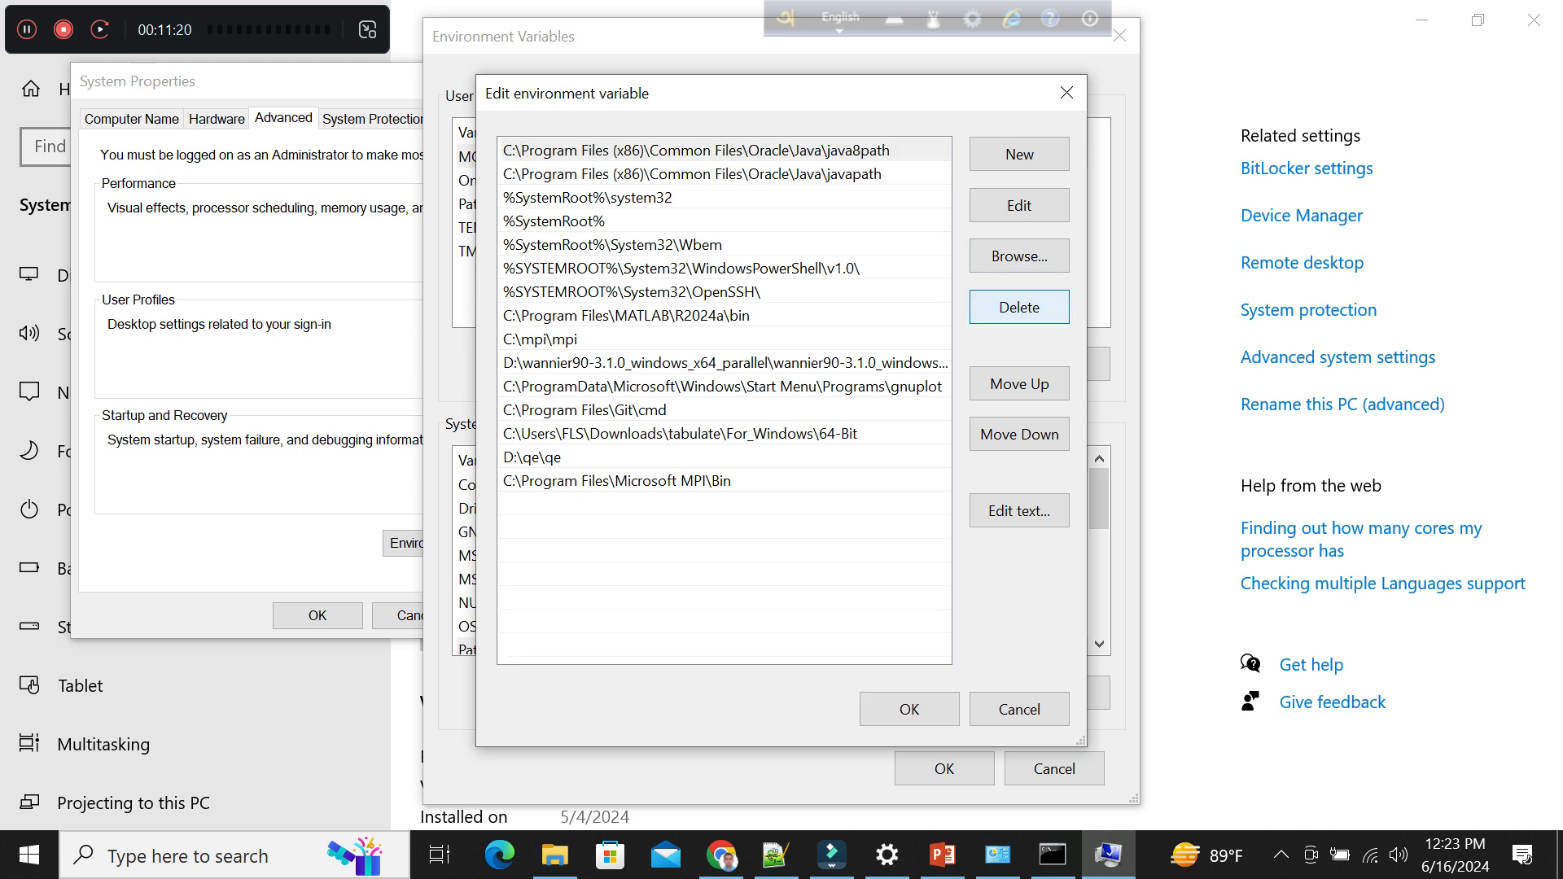
left_click(651, 480)
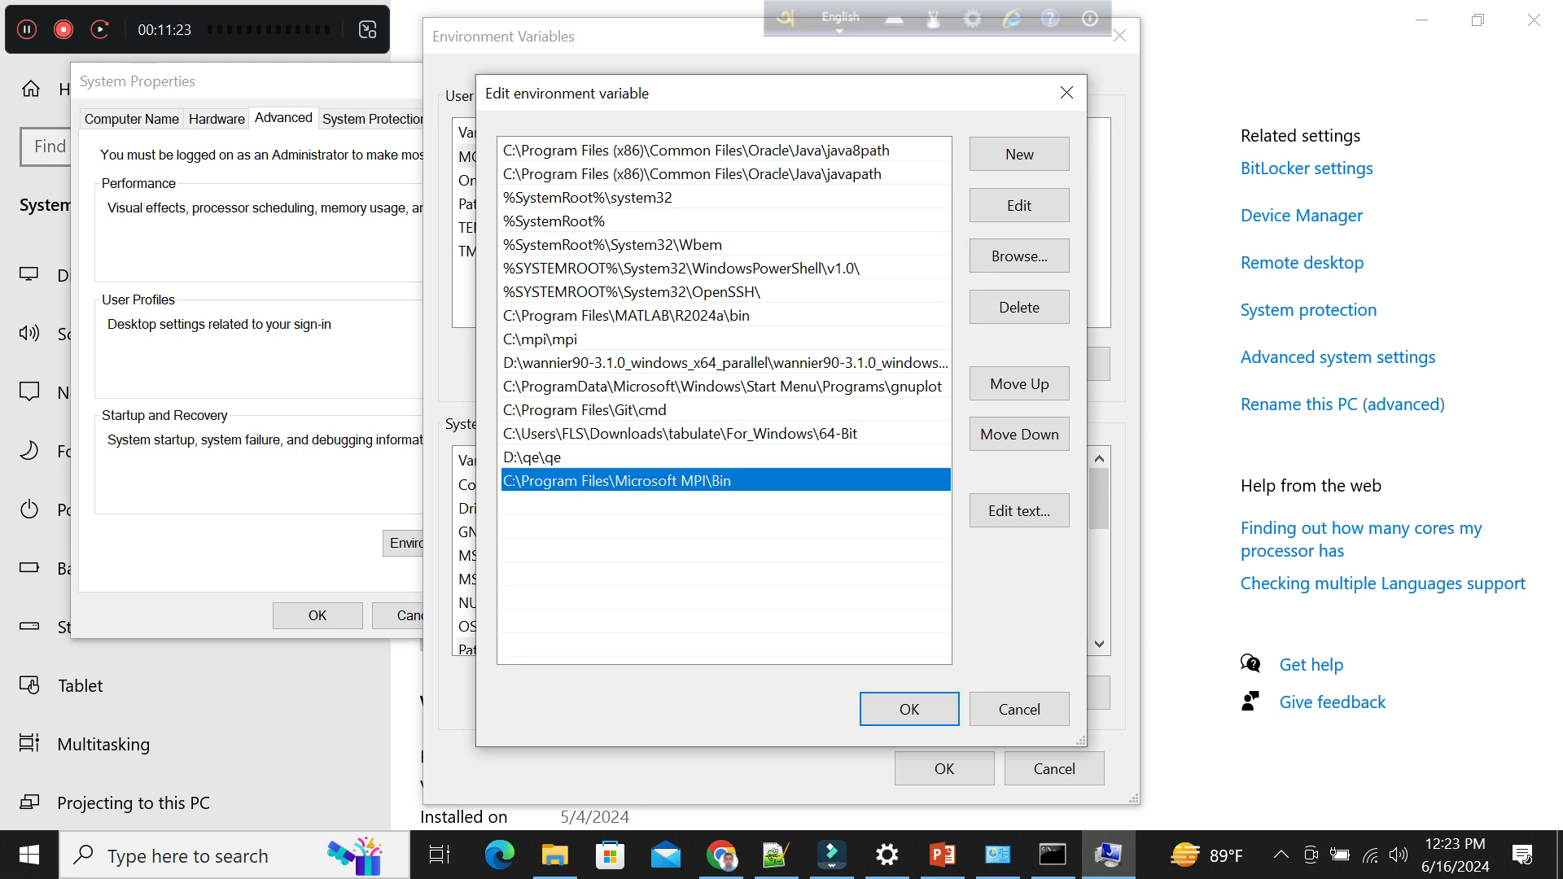
left_click(909, 709)
left_click(944, 768)
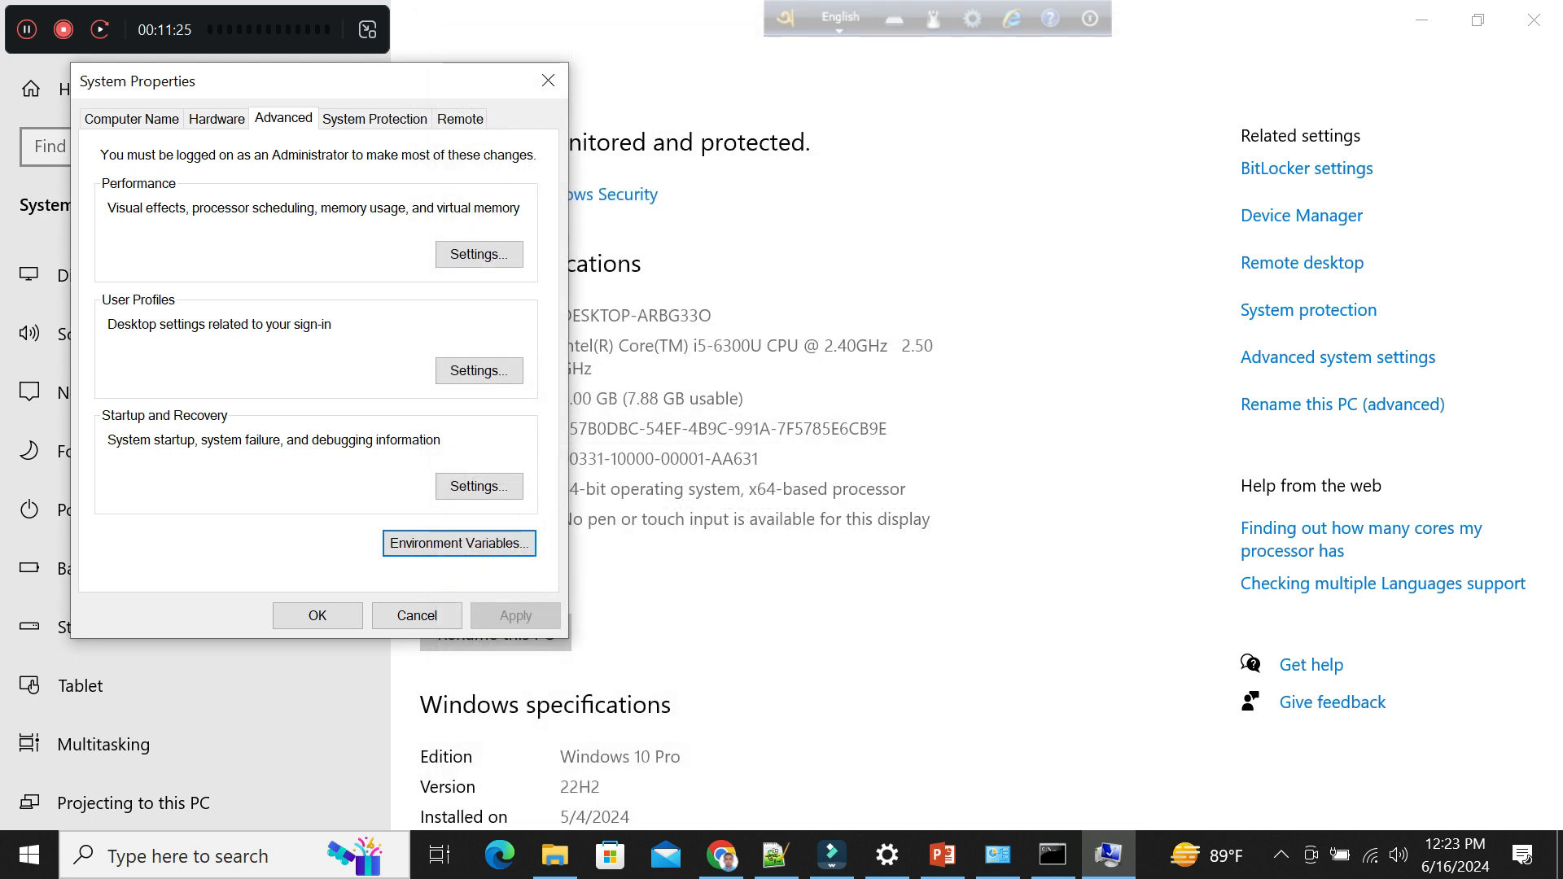
left_click(317, 616)
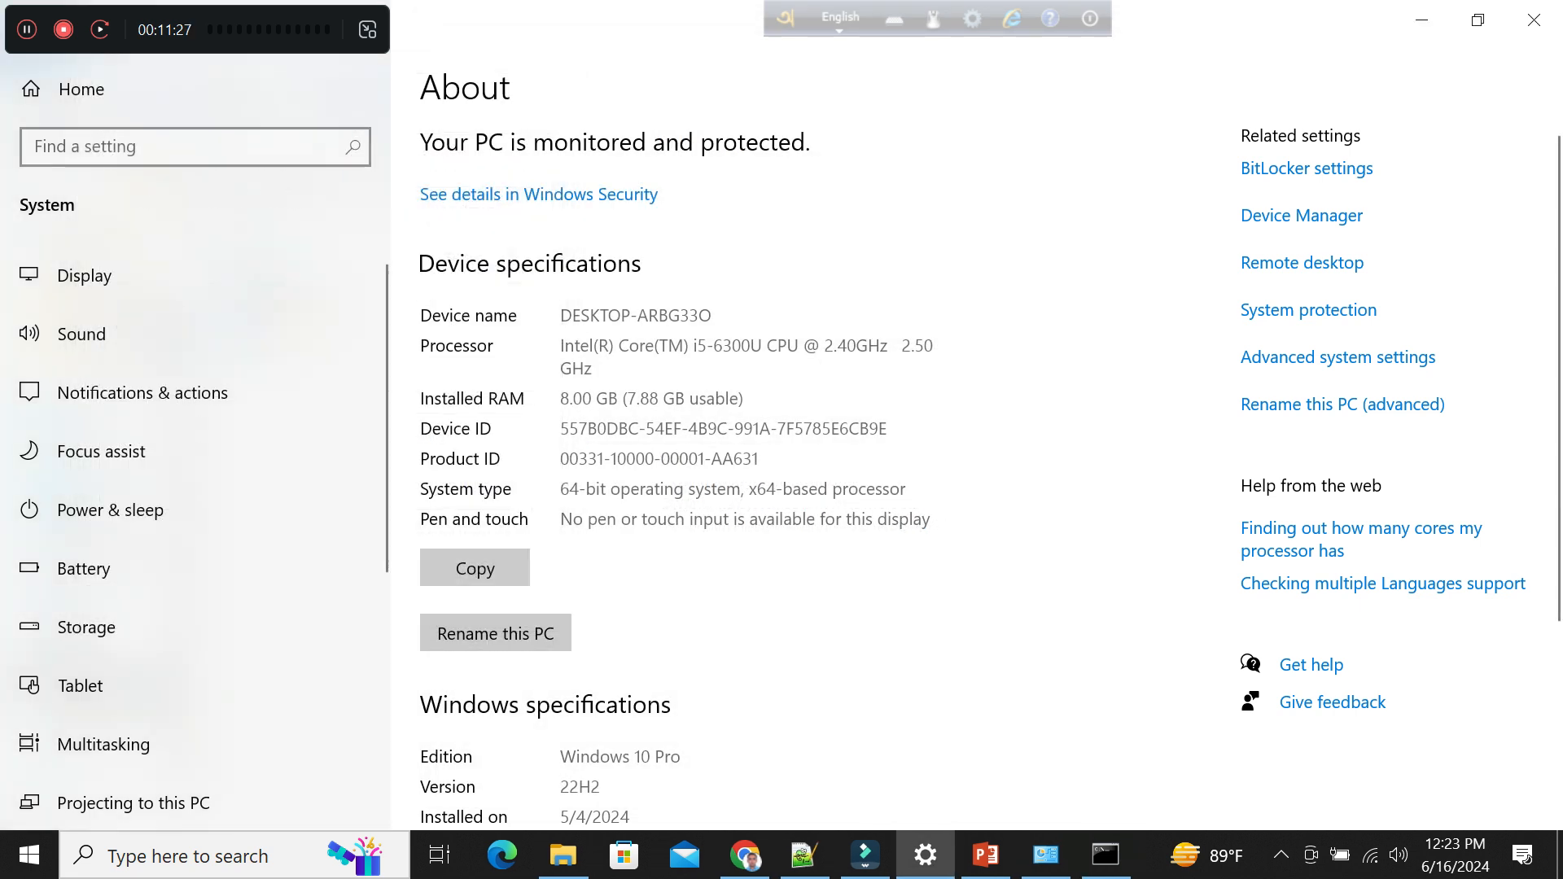
Open a new Command Prompt window, run mpiexec and review its output from the beginning.
left_click(1105, 854)
left_click(195, 855)
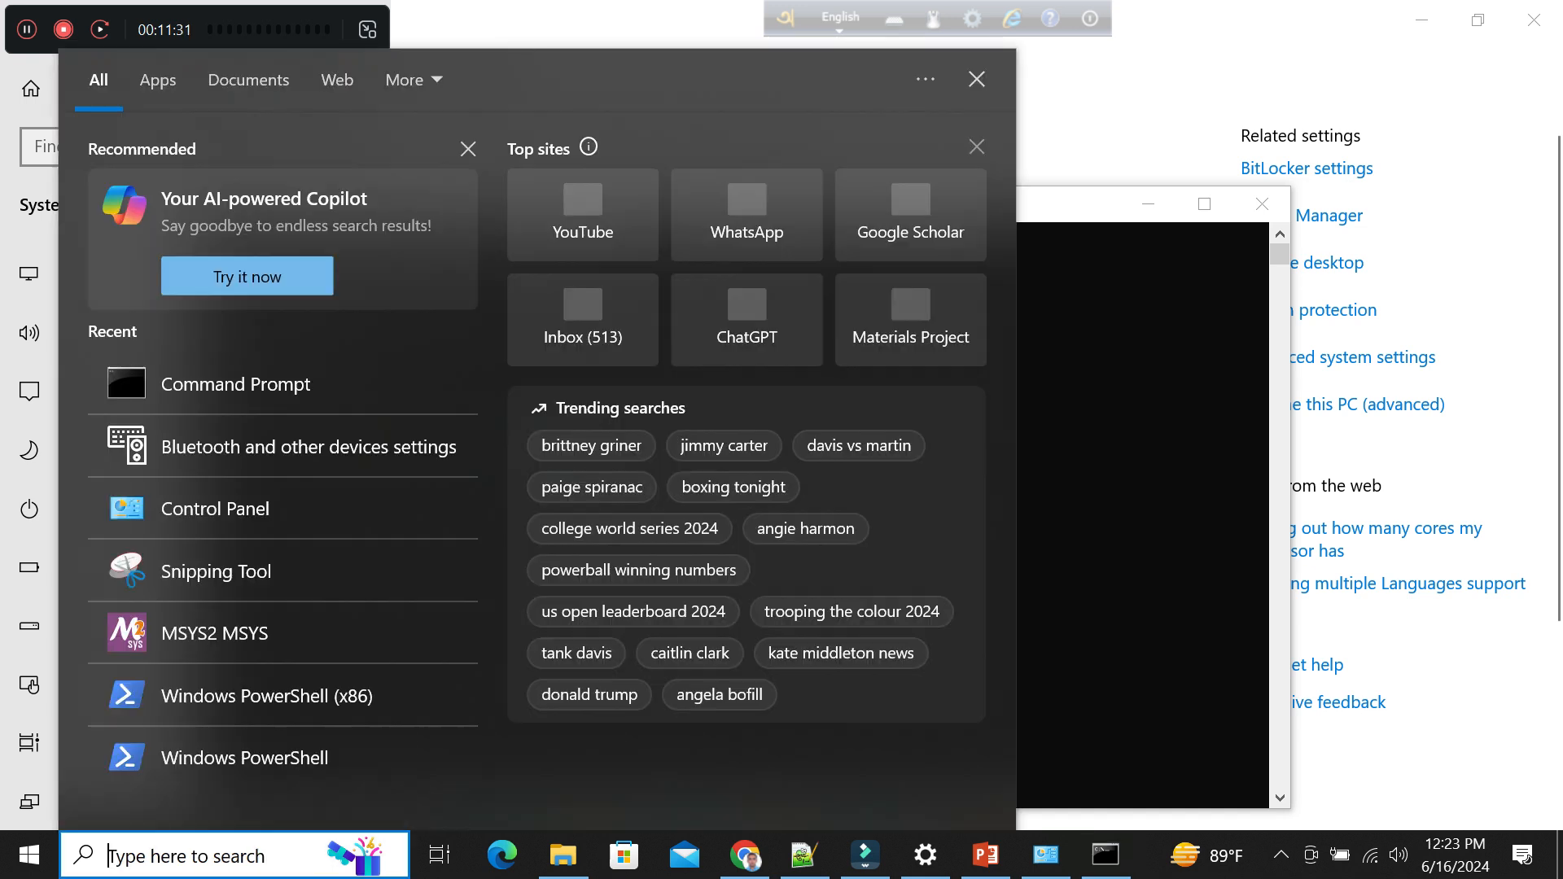
type("cmd")
key("Return")
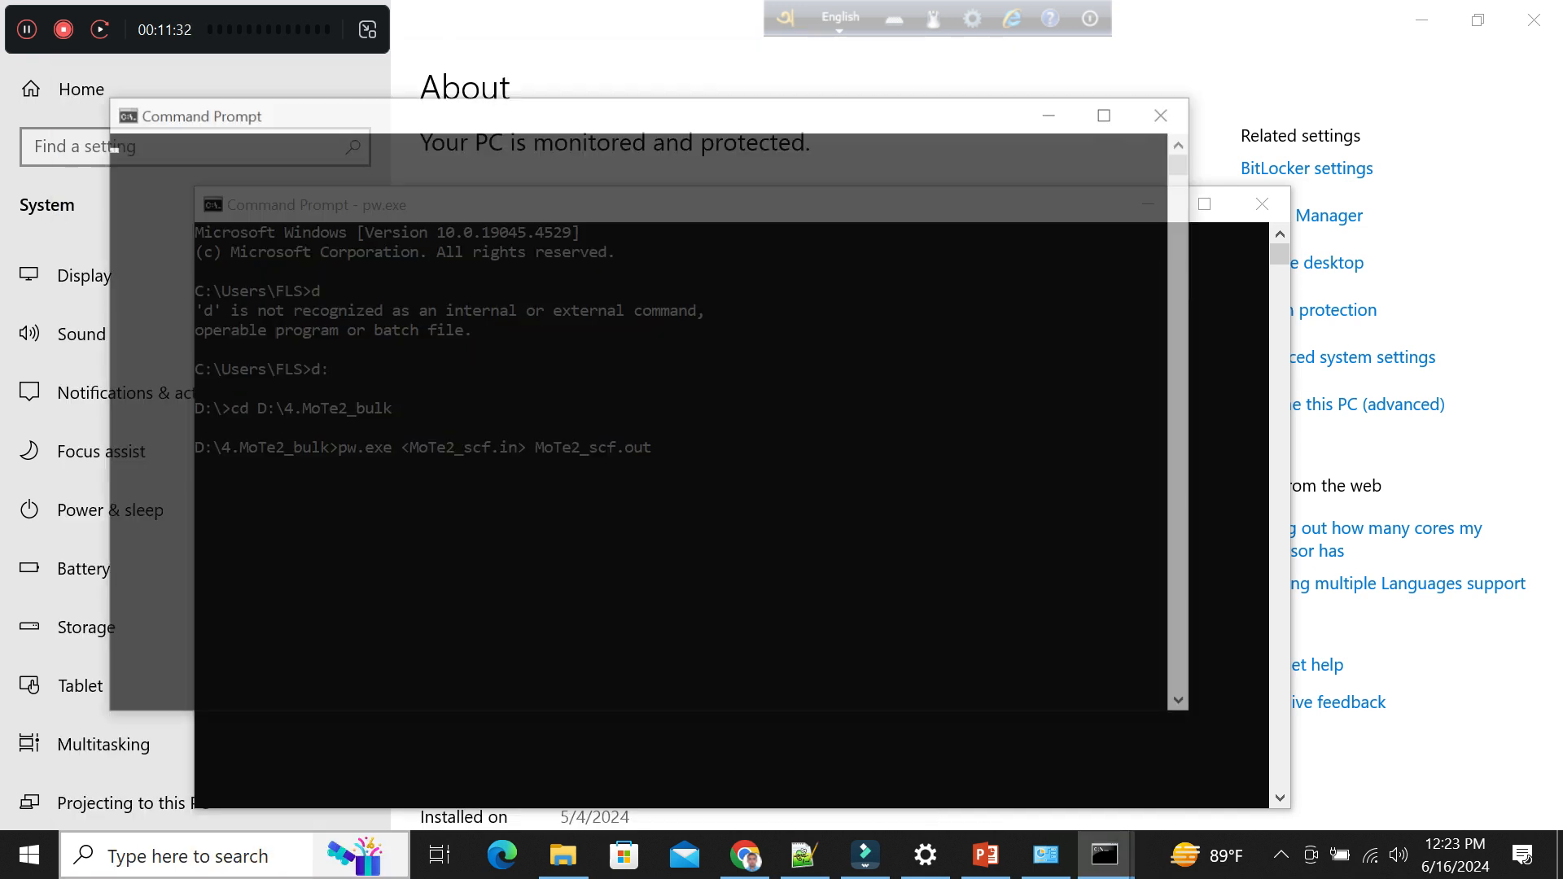
type("mpiexe")
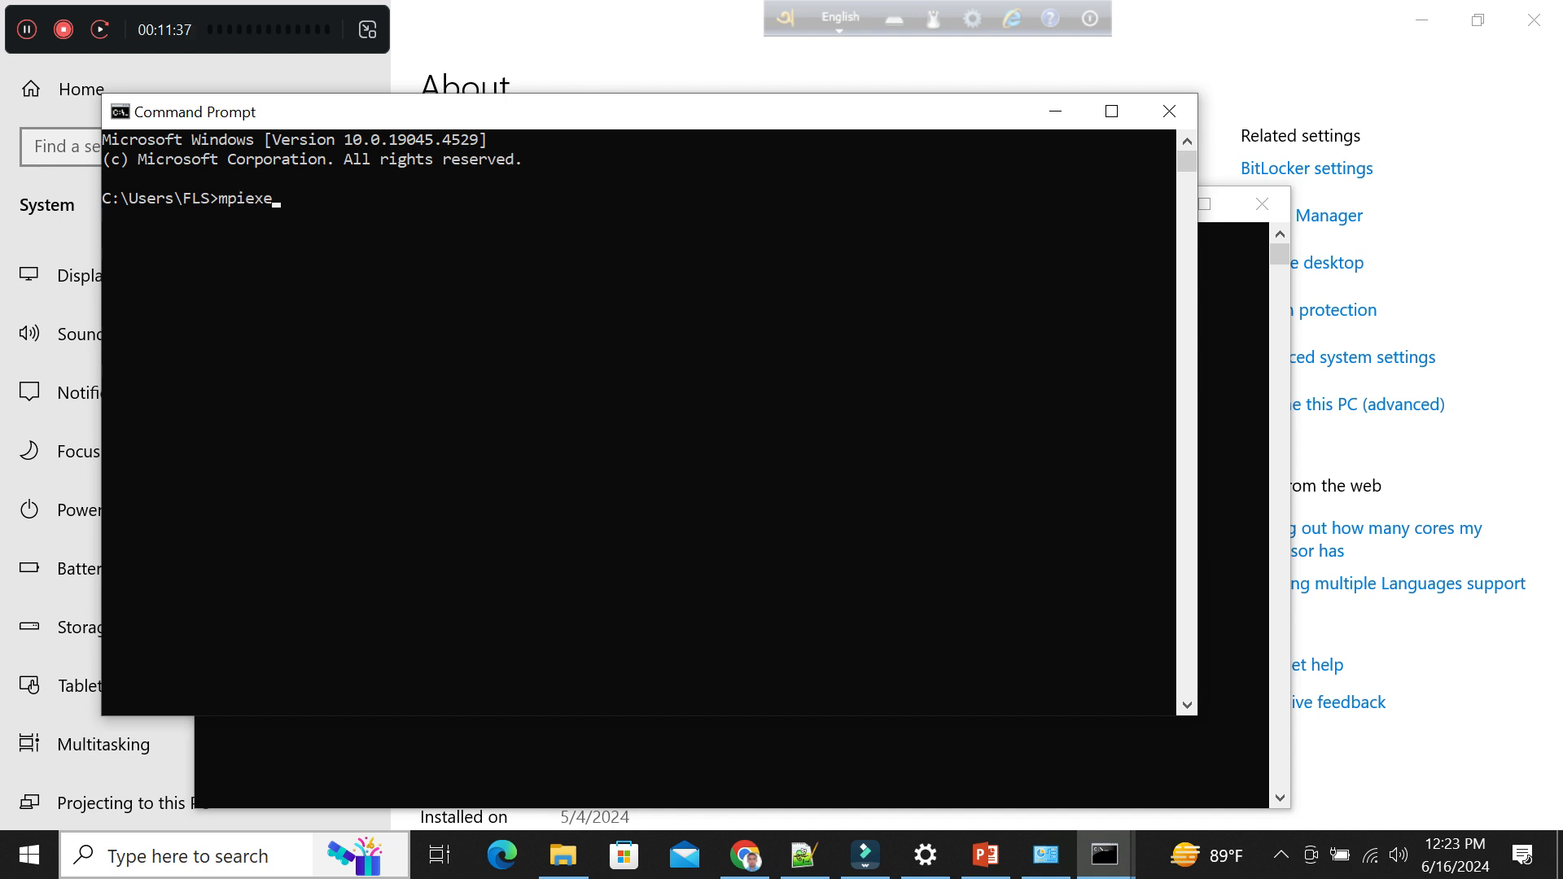
type("c")
key("Return")
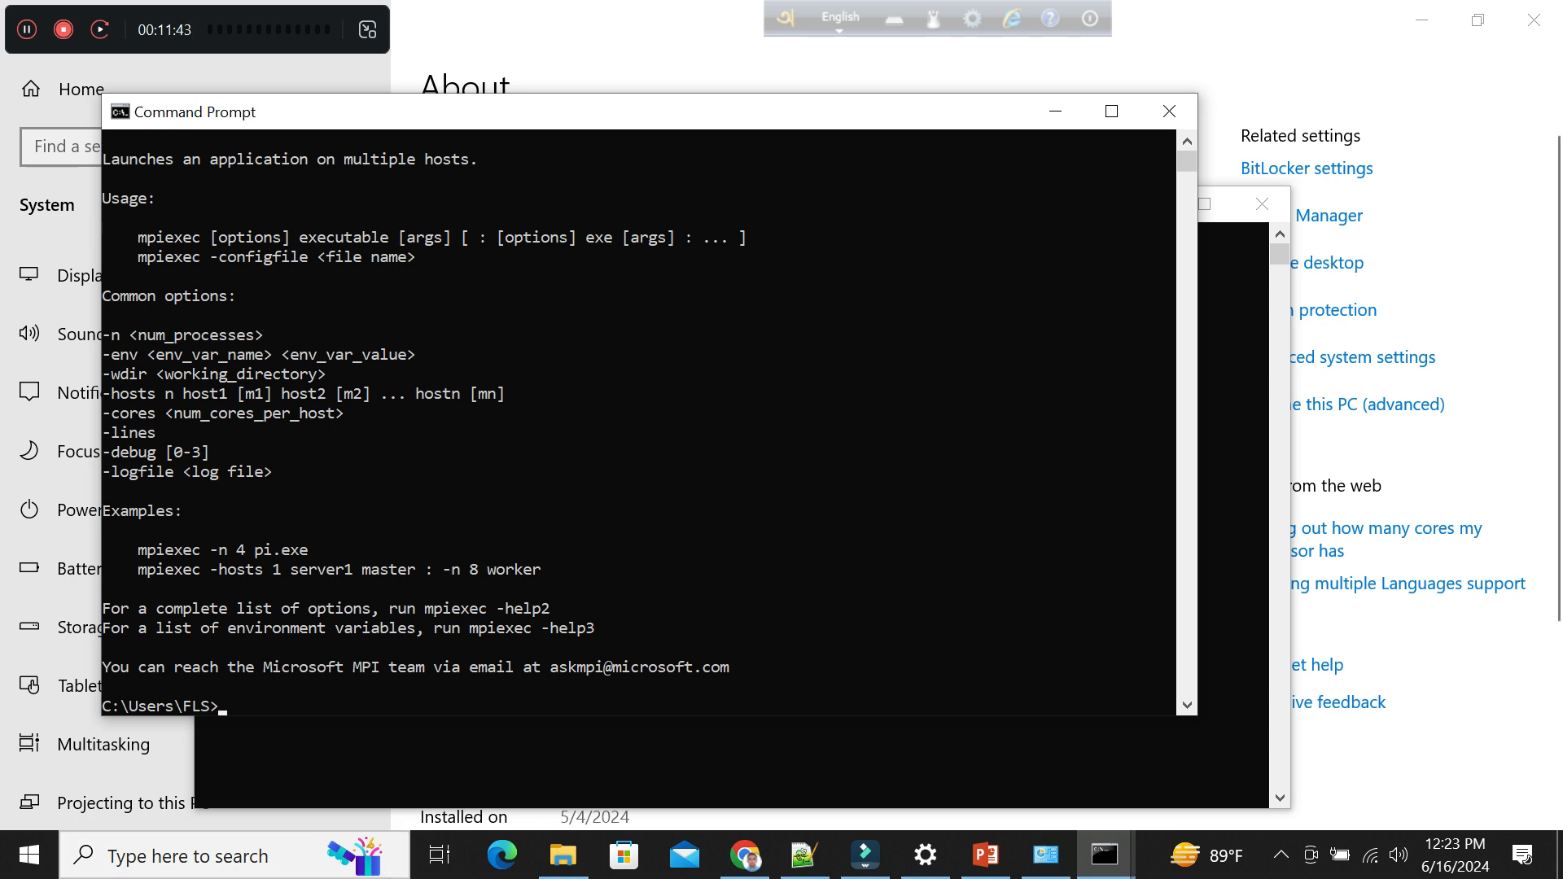
scroll(649, 421, "up", 2)
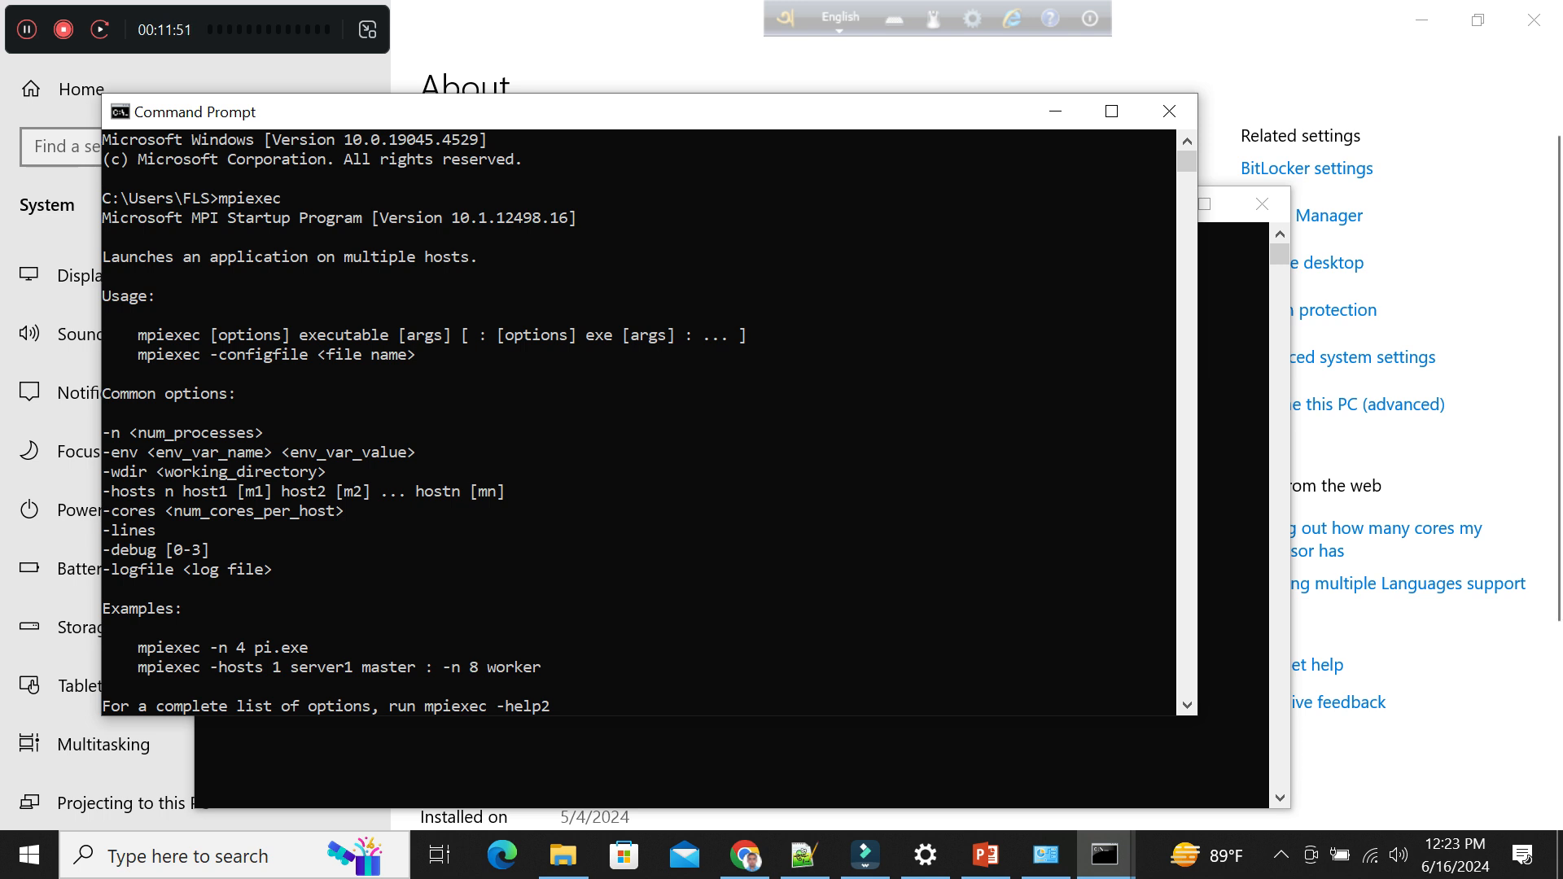
Switch to tutorial.txt in Notepad++ and write "Now I have installed MPiexec" on line 19, followed by new lines.
left_click(804, 855)
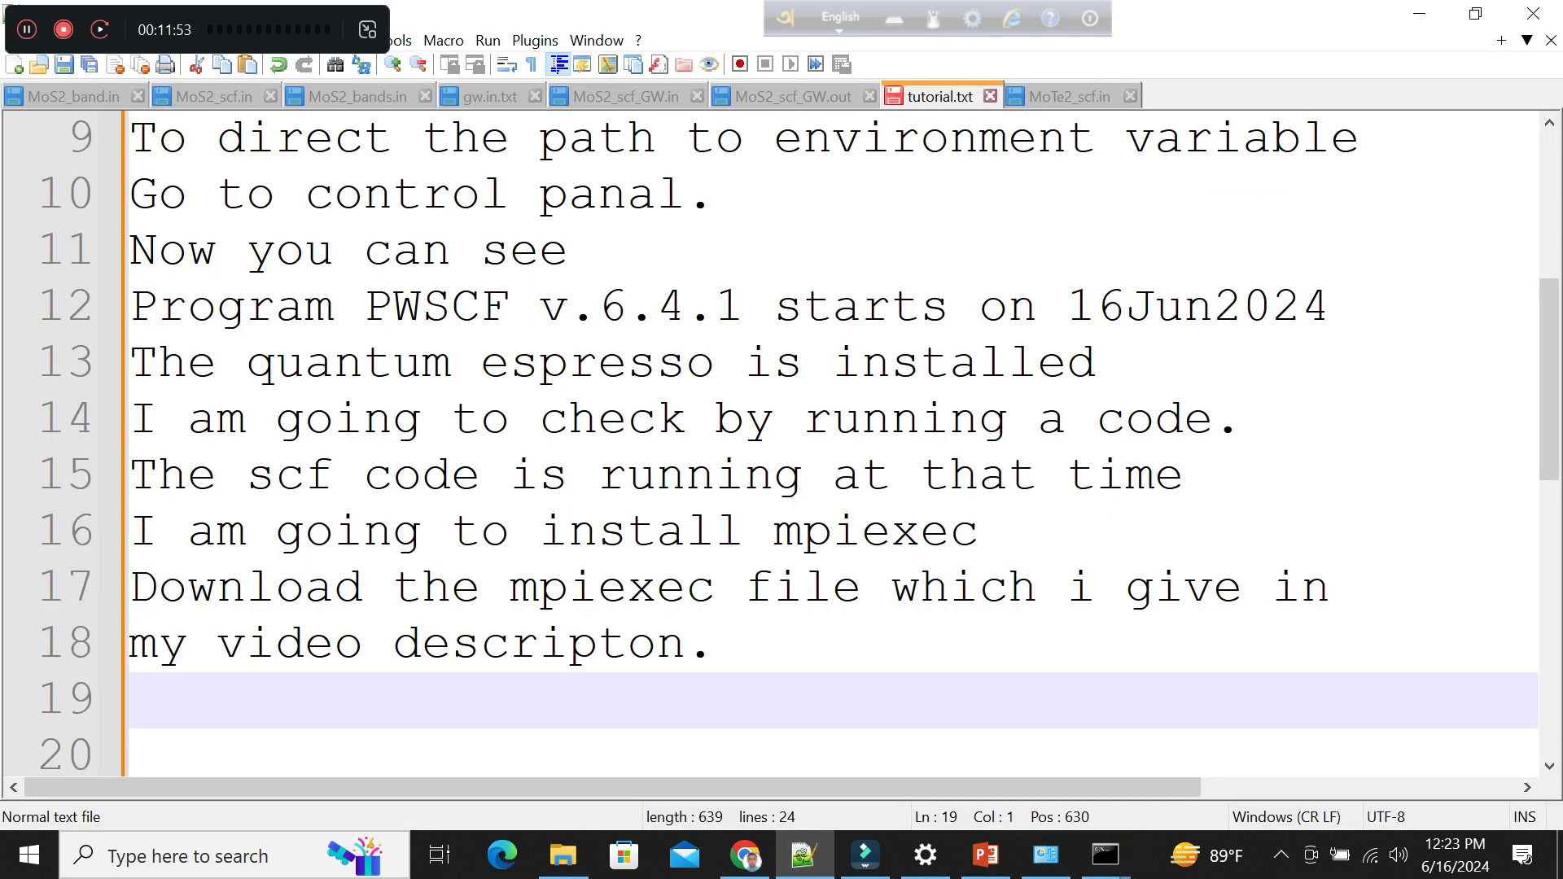
type("Now I have in")
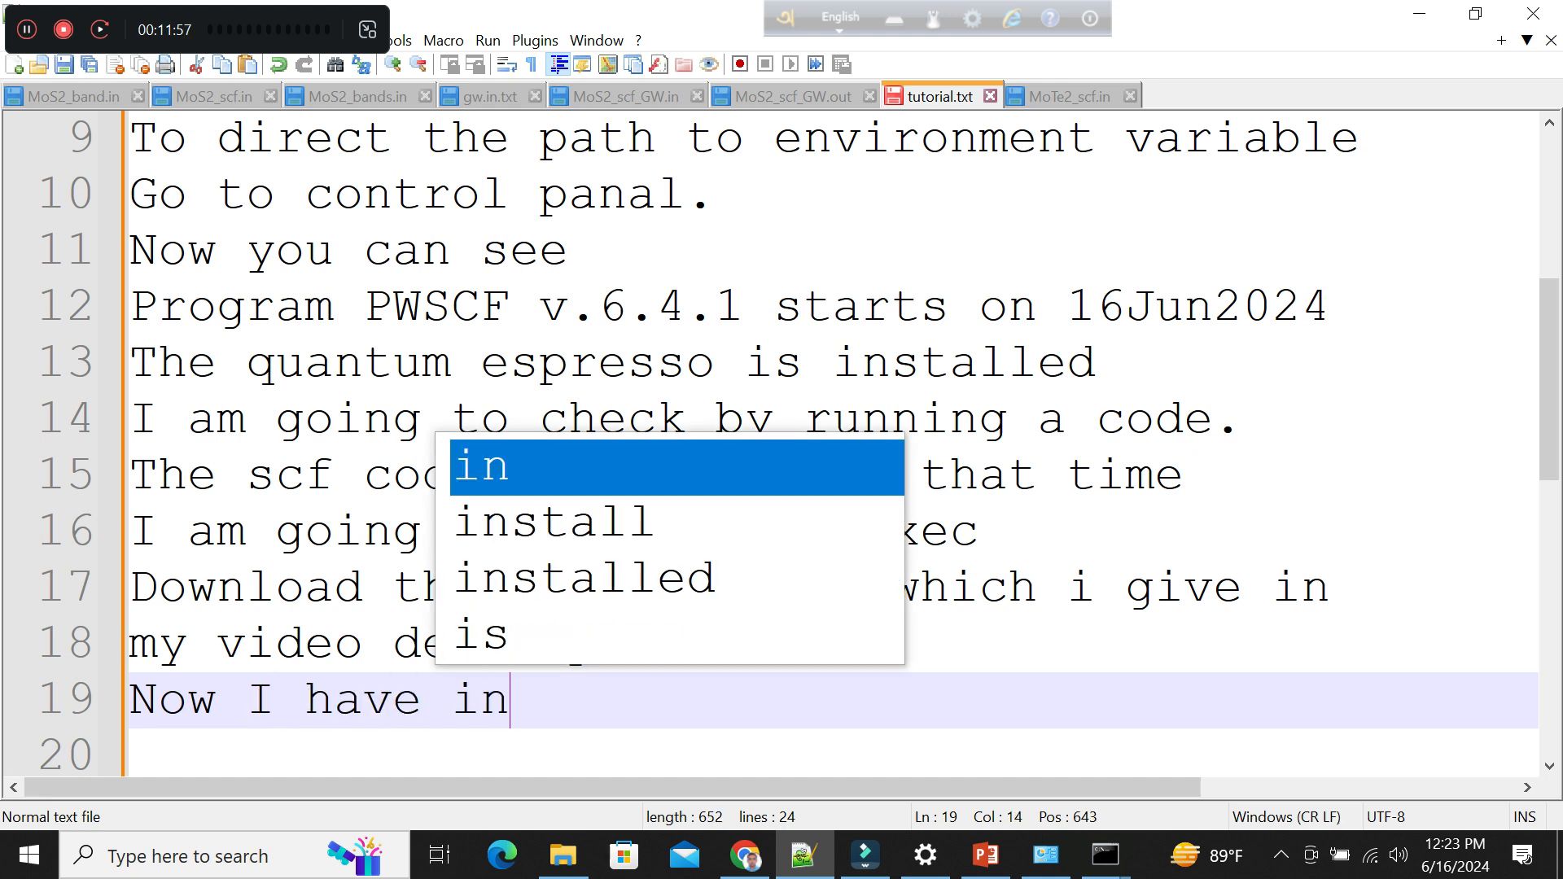
type("st")
key("Down")
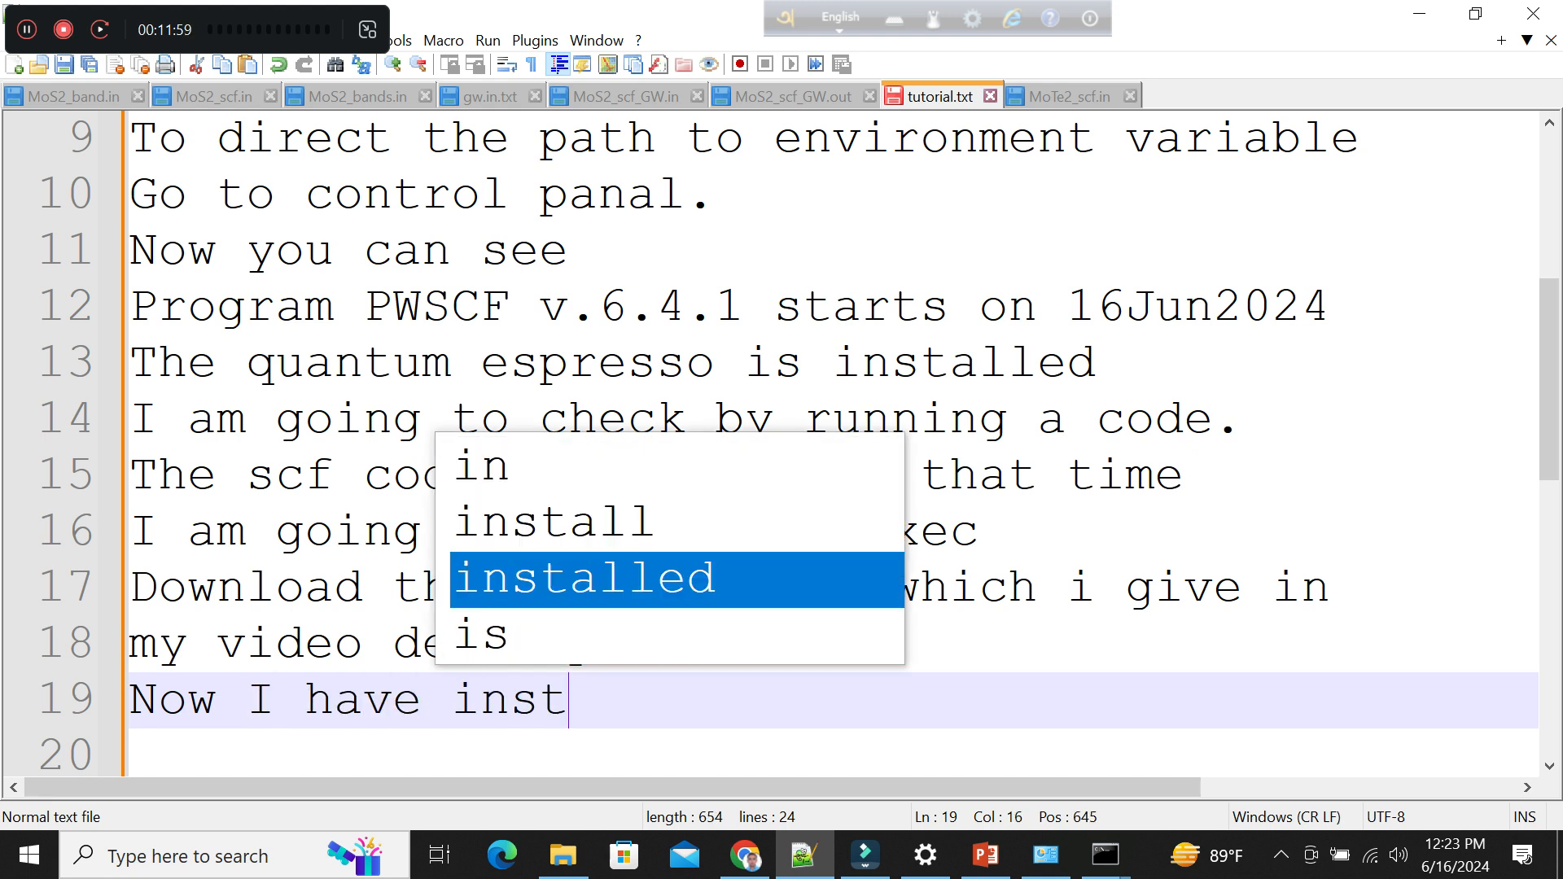
key("Return")
type("MPi")
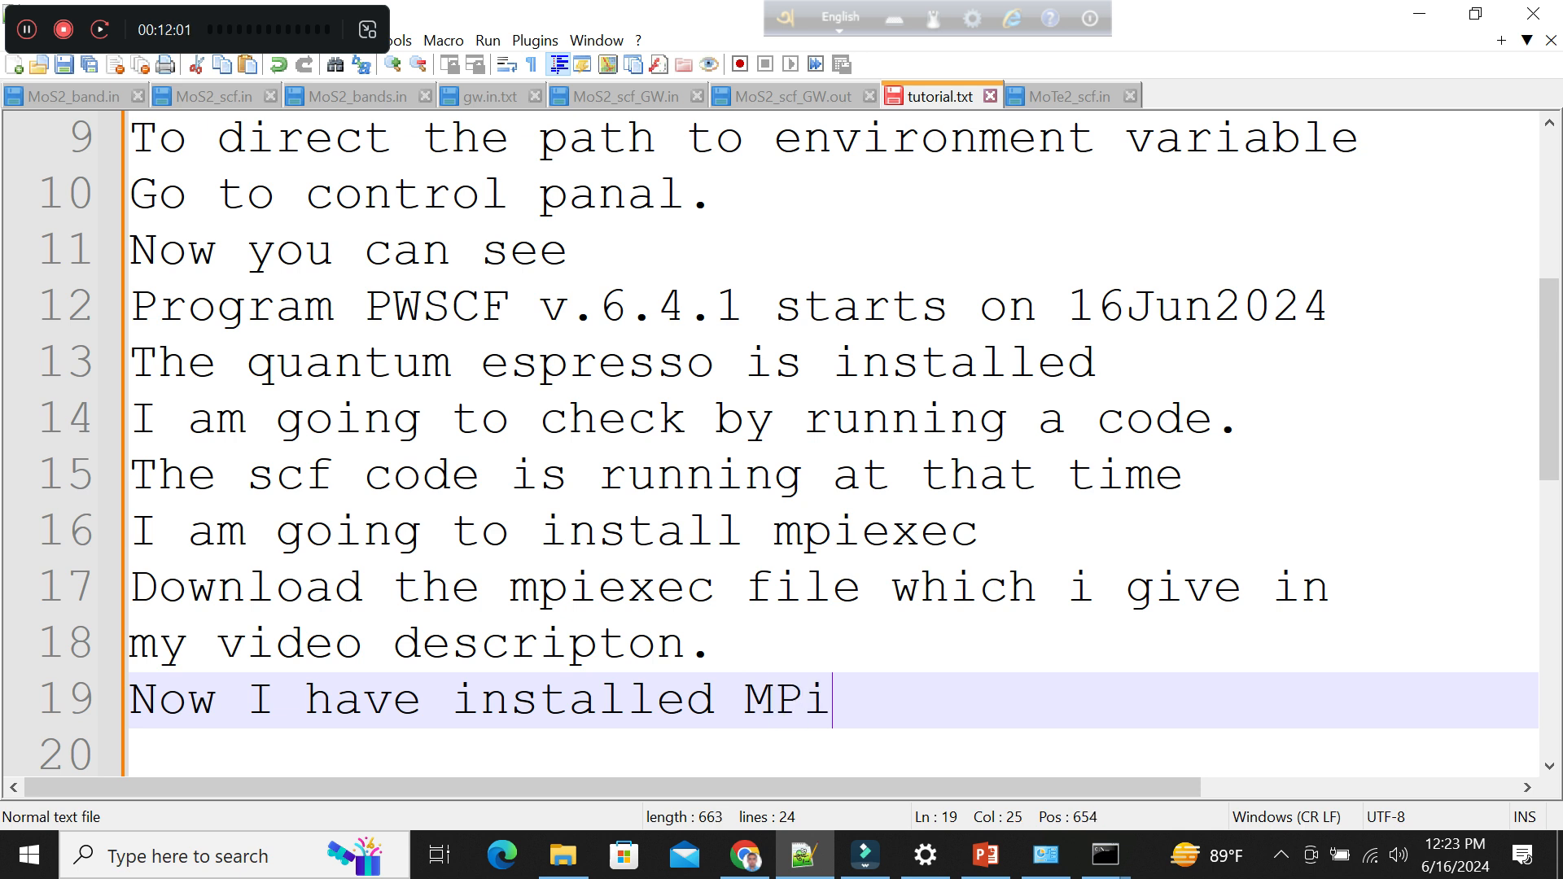
type("exec")
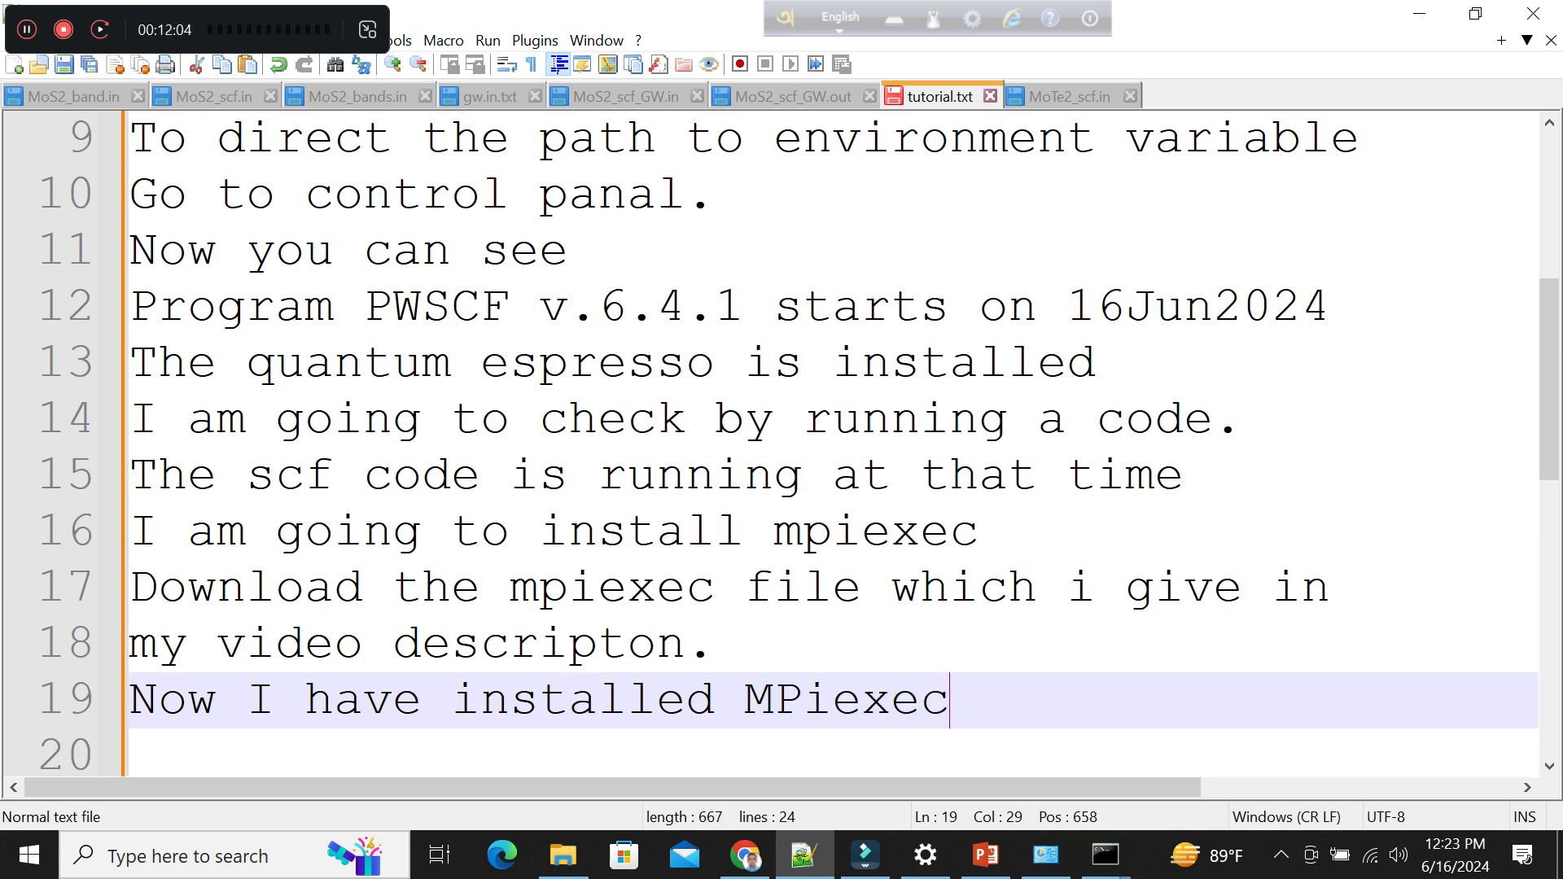
key("Return")
key("Return")
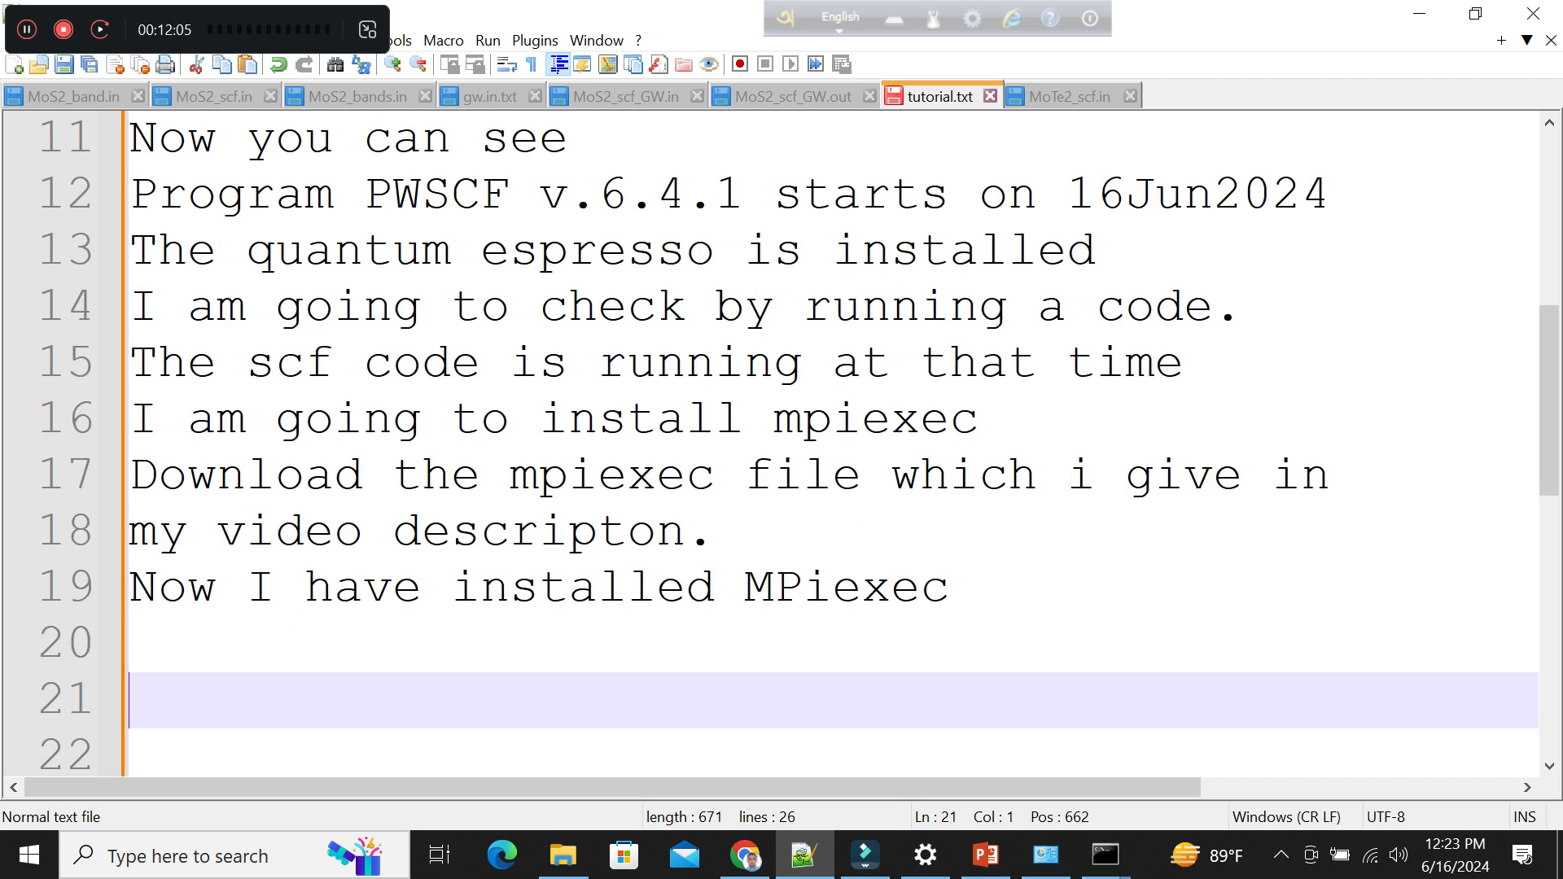
Begin line 20 of tutorial.txt with the words "Actually Mpiexec".
key("Up")
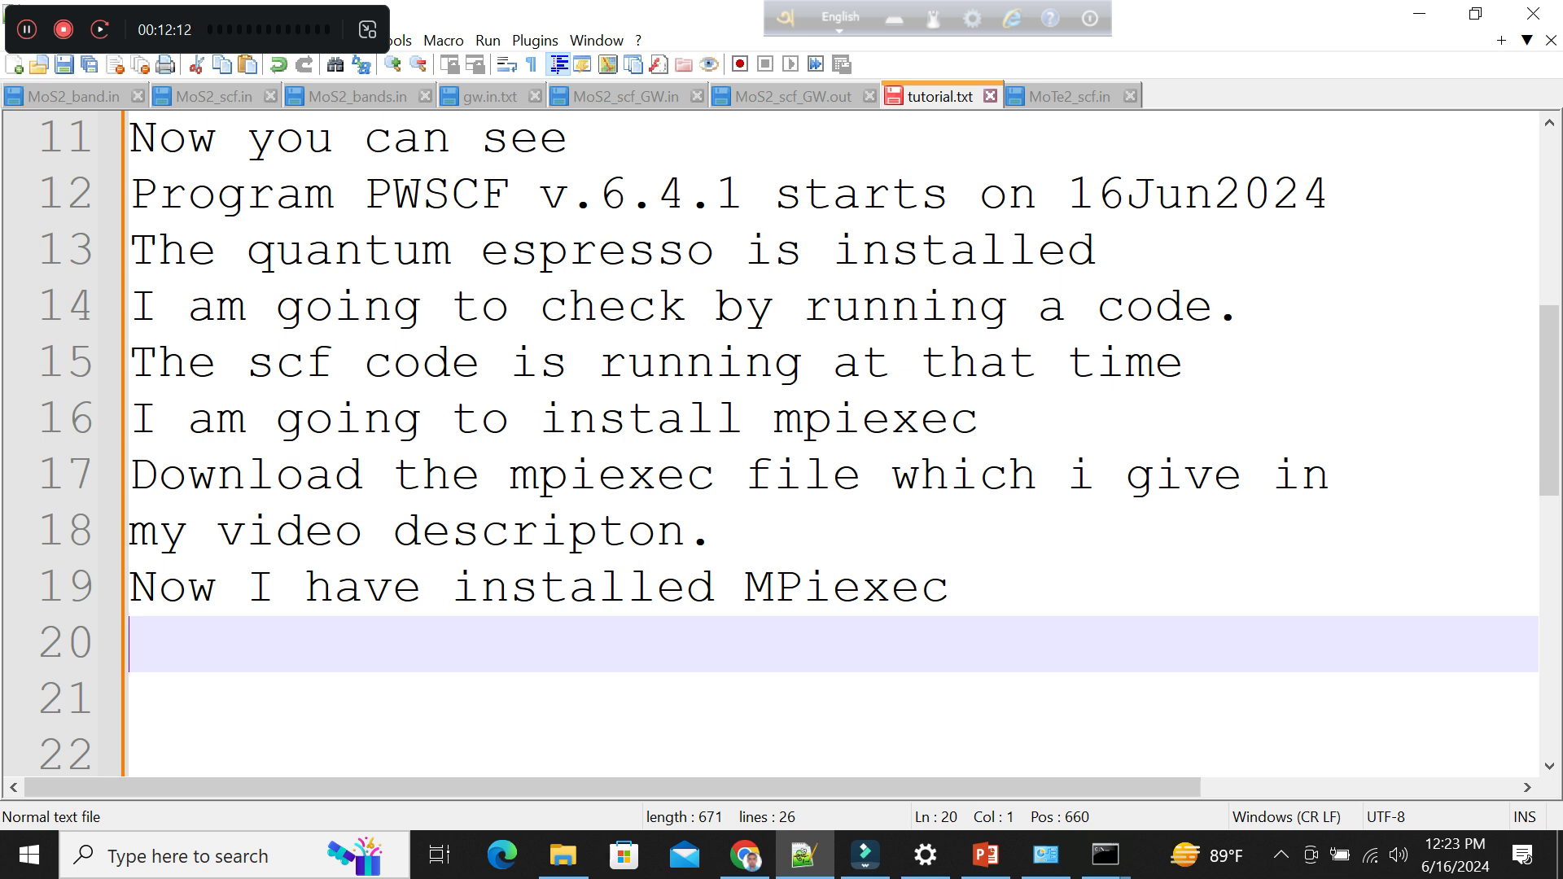
type("Act")
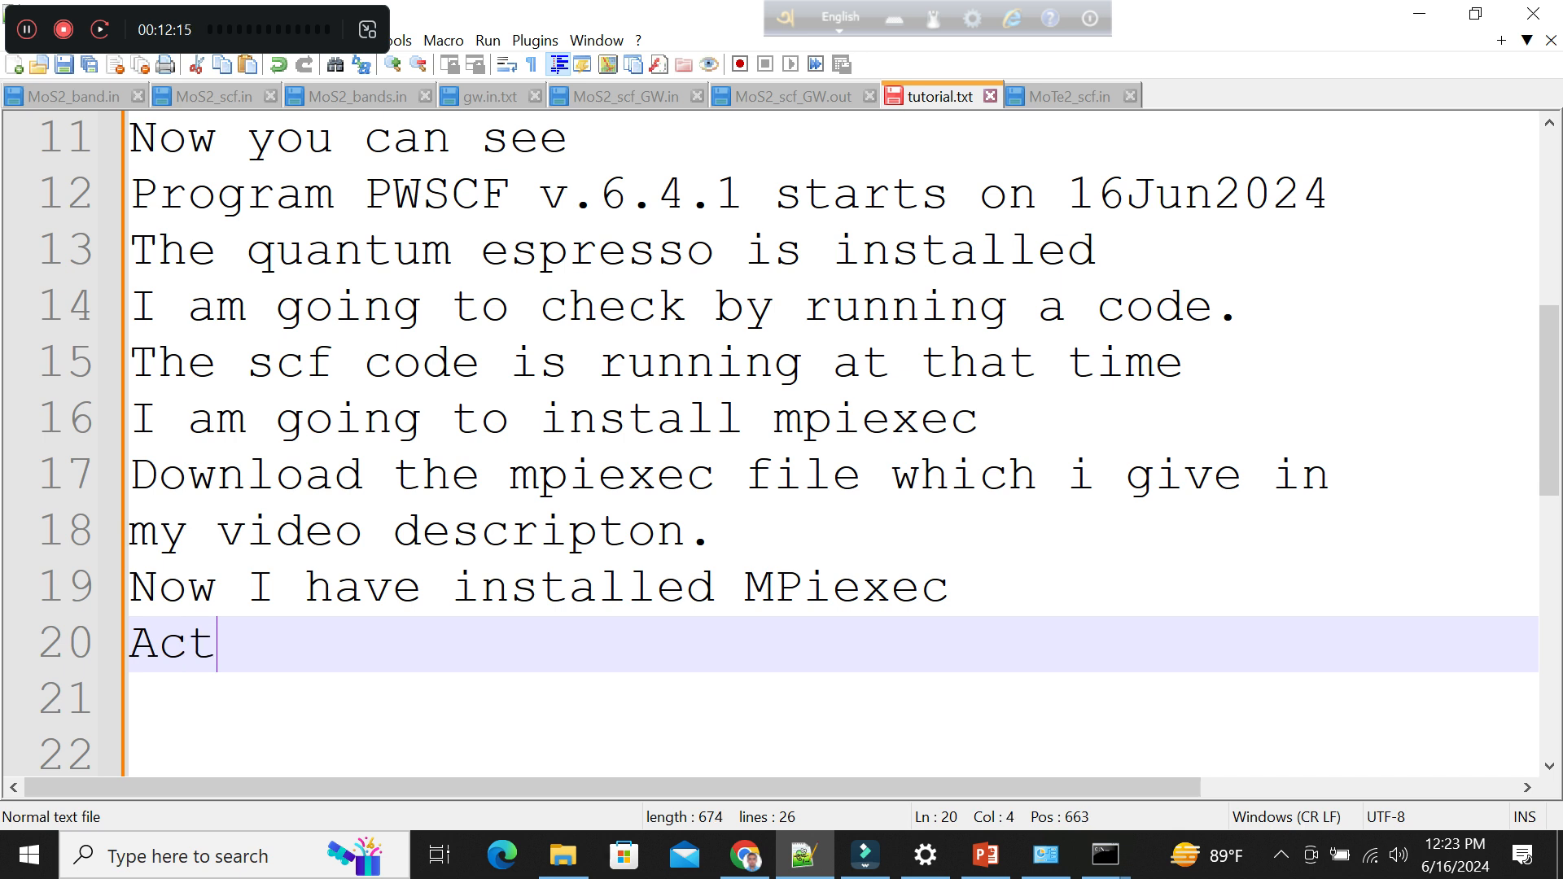
type("ually Mpiexec")
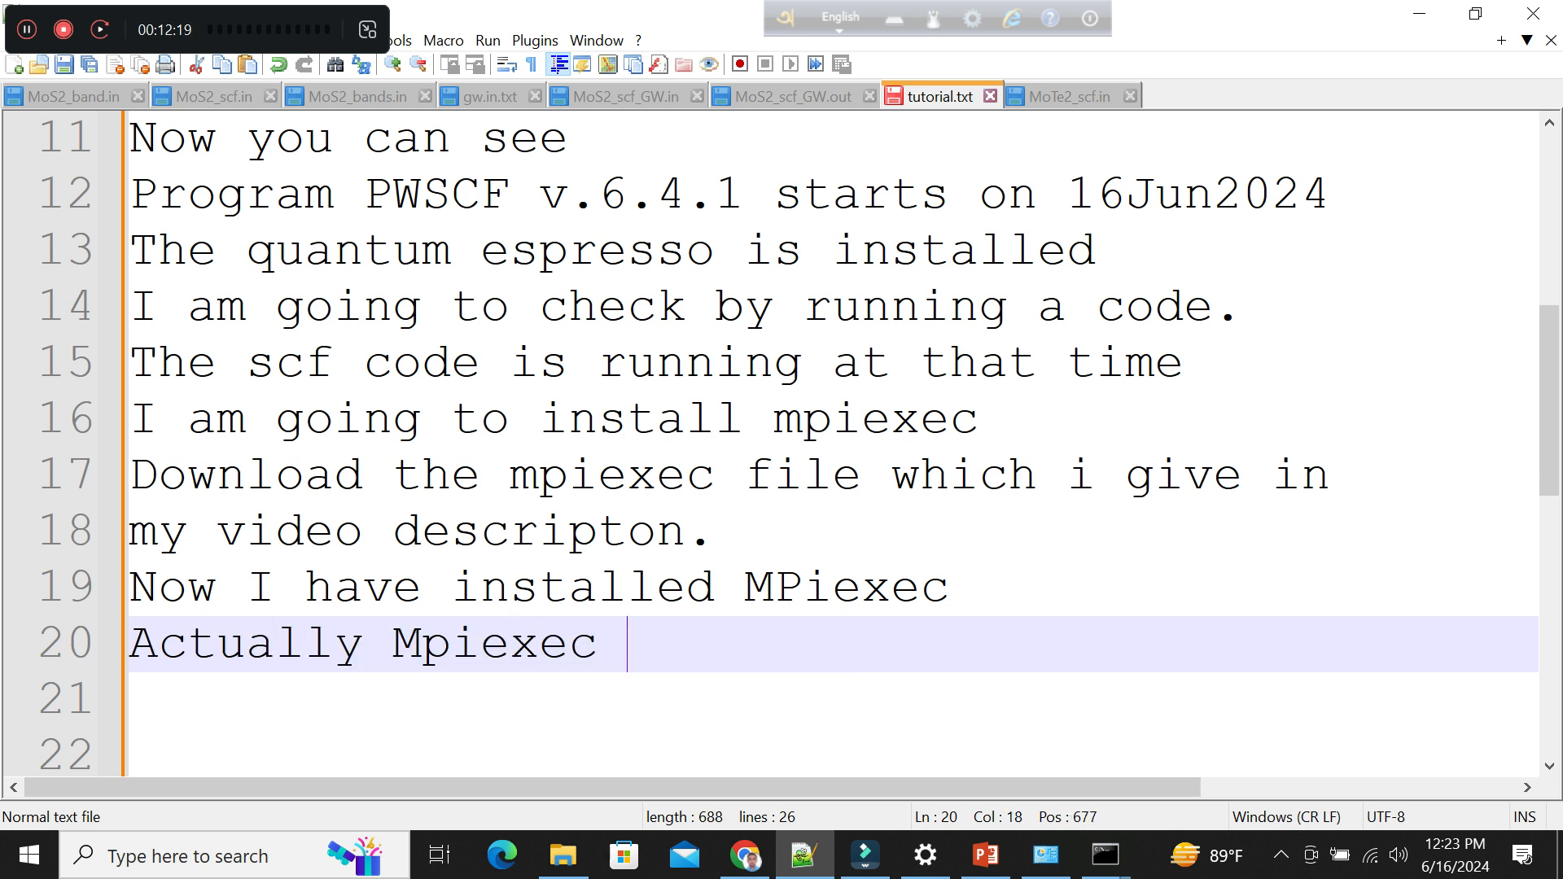
type(" ru")
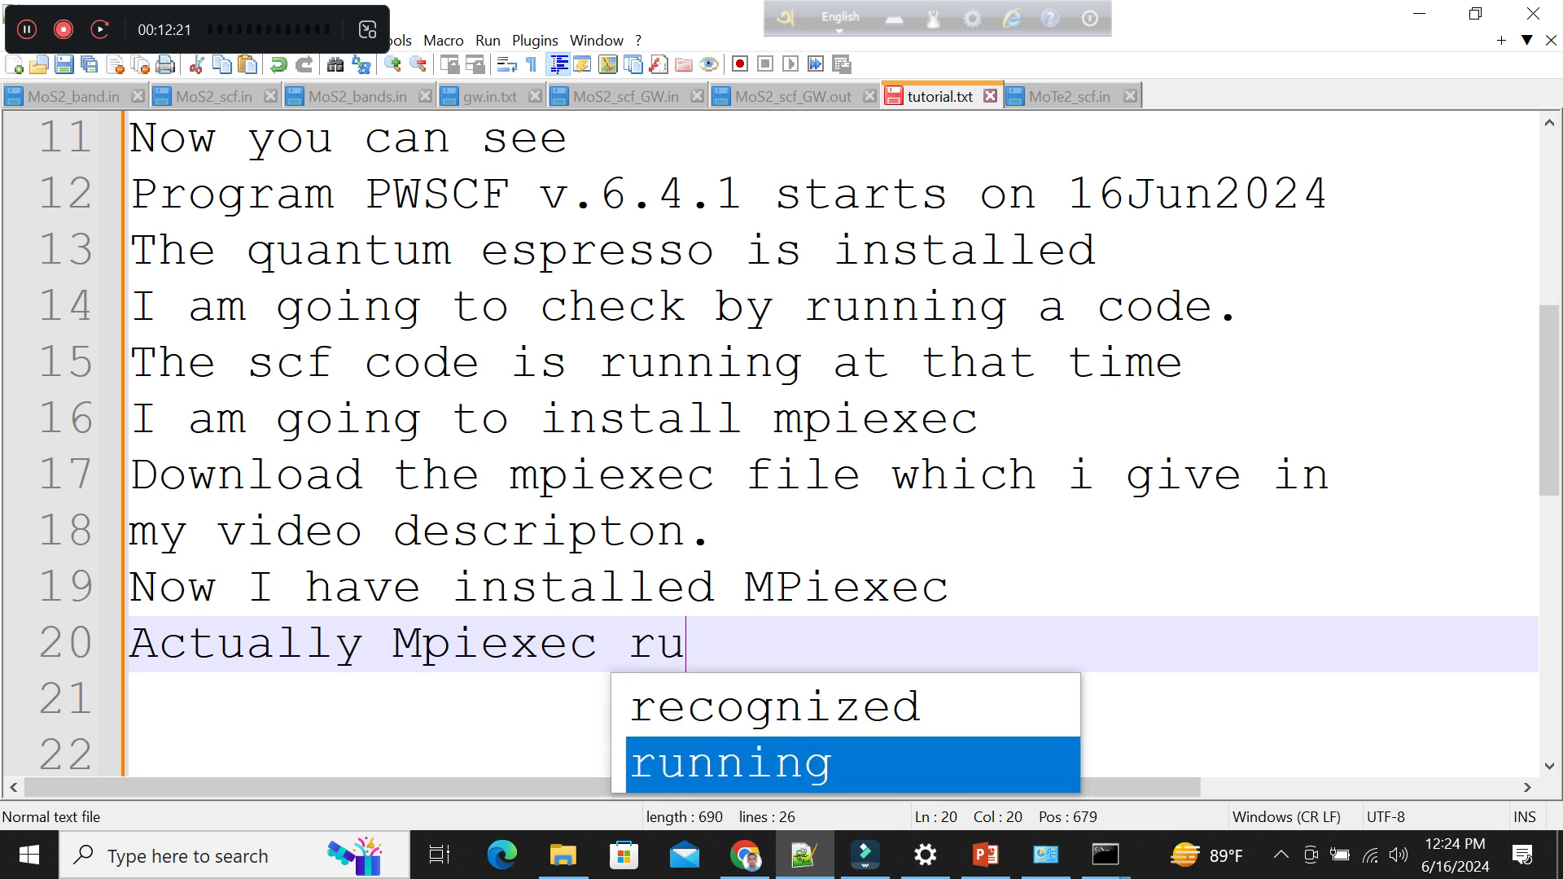
type("n p")
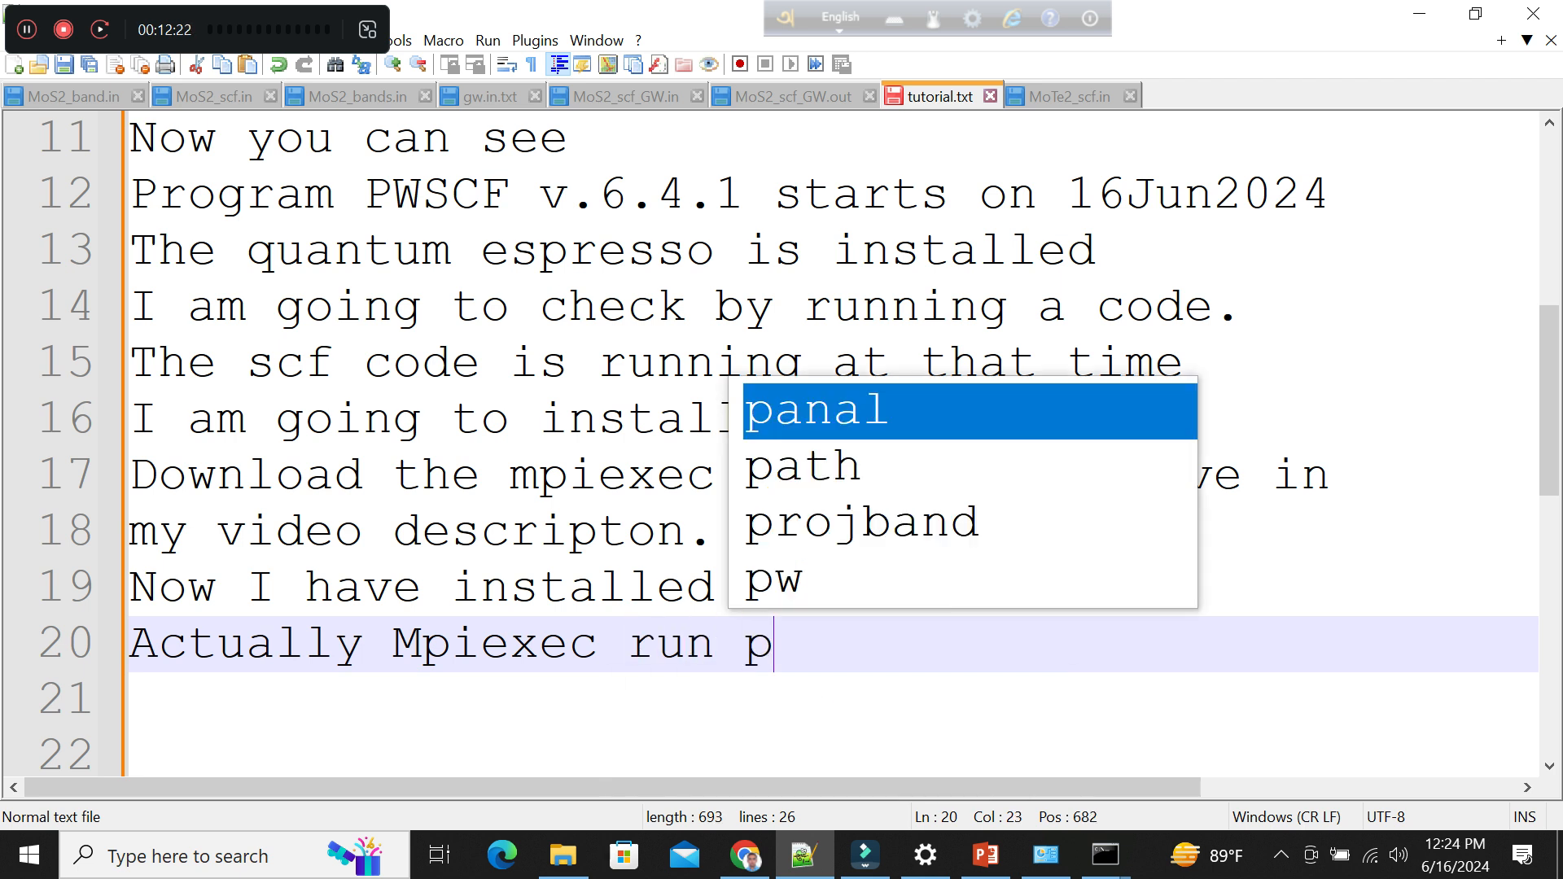
type("ra")
key("BackSpace")
key("BackSpace")
key("BackSpace")
key("BackSpace")
key("BackSpace")
key("BackSpace")
key("BackSpace")
key("BackSpace")
key("BackSpace")
type("c  ")
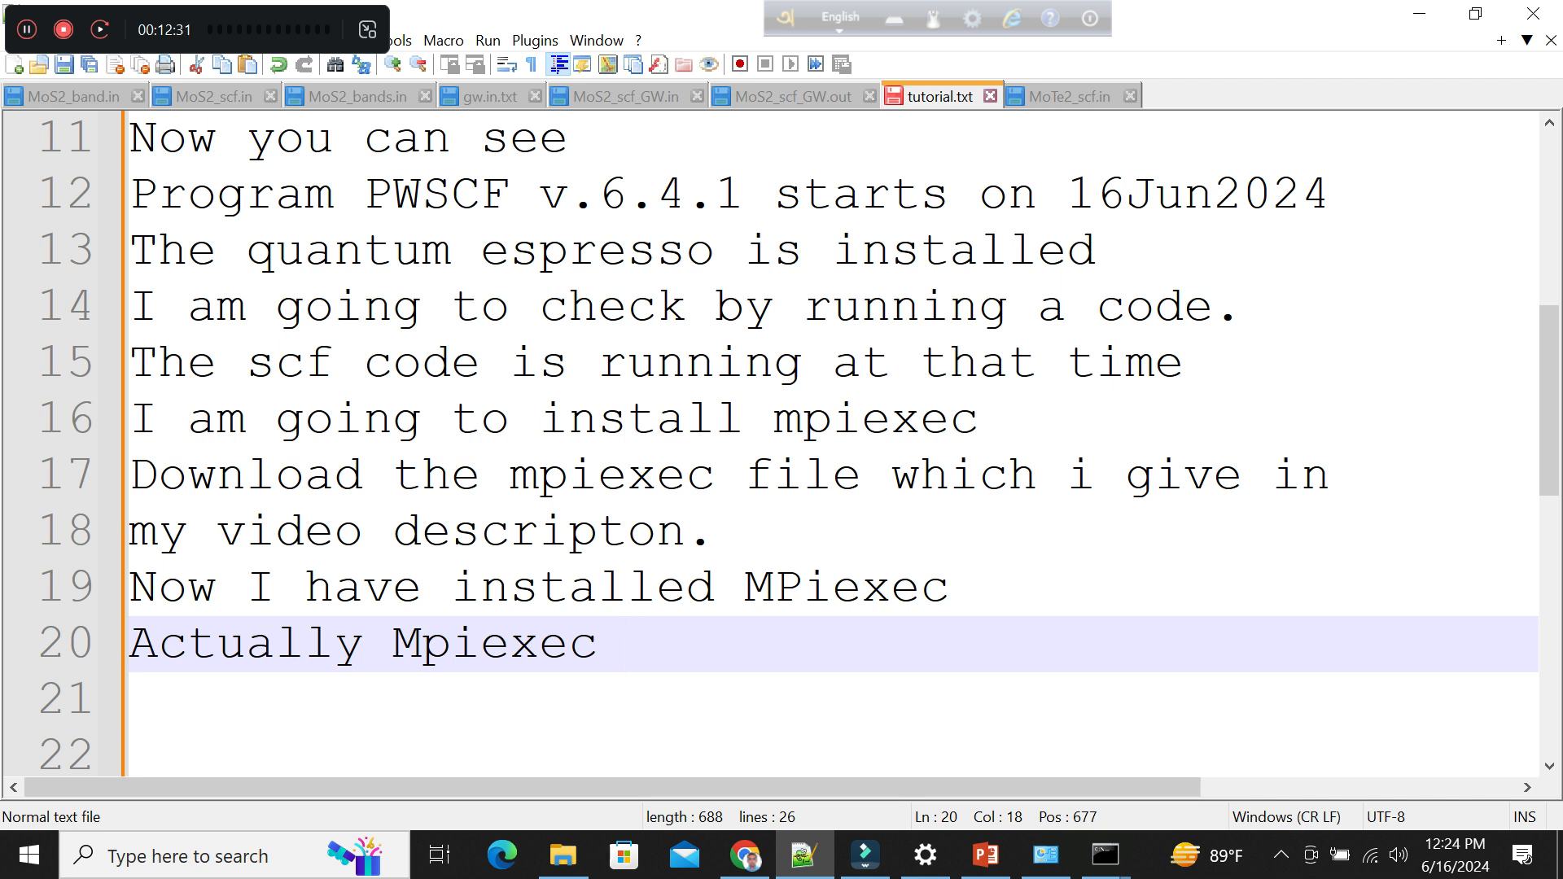
type("mak")
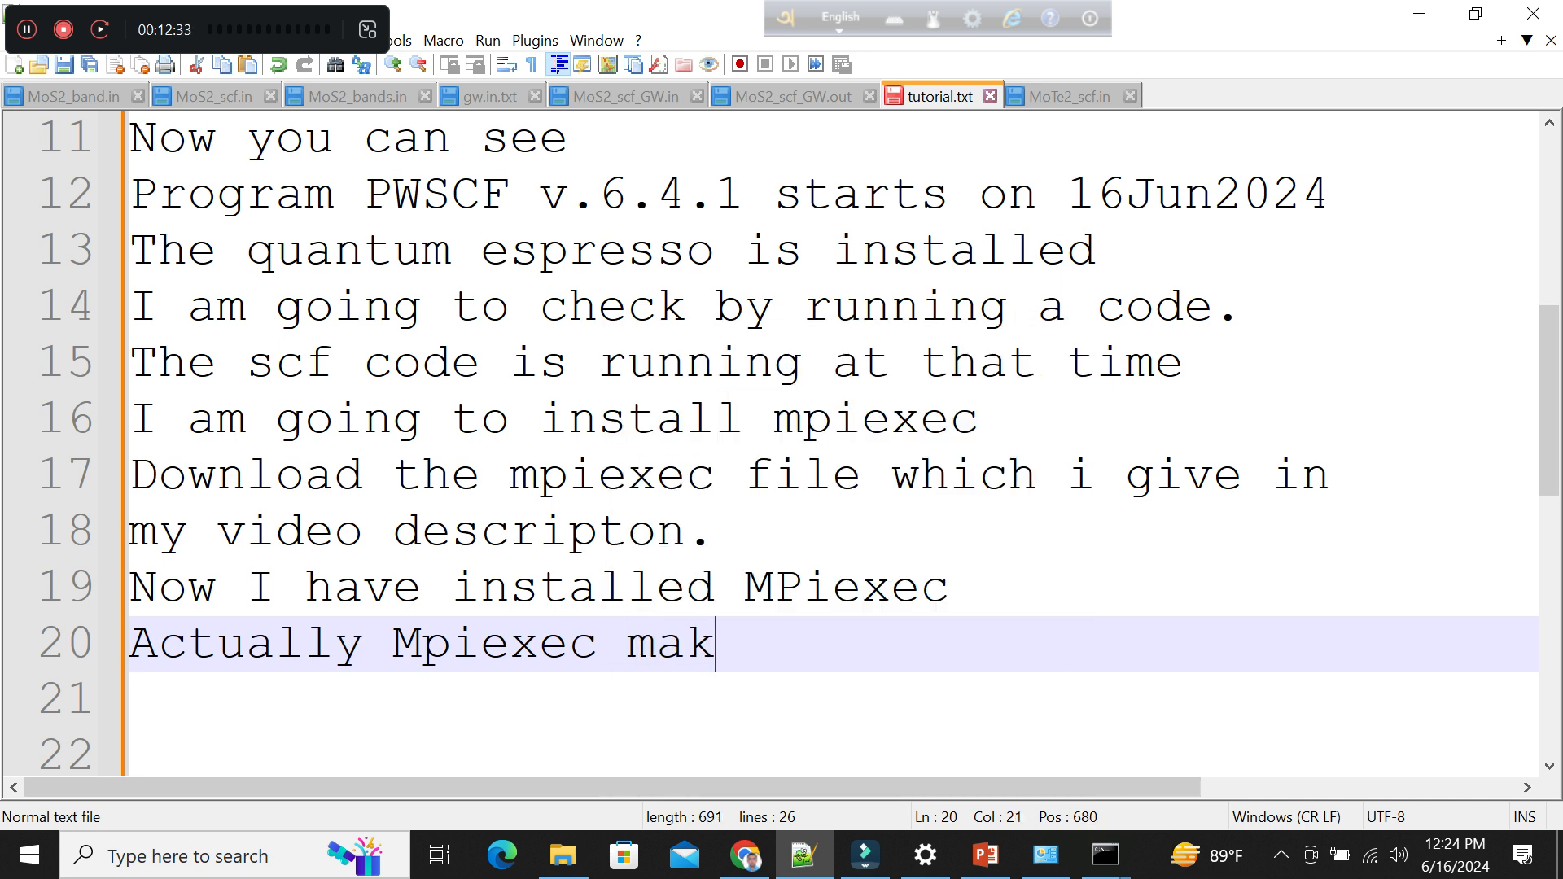
Continue line 20 after "Actually Mpiexec" with the text "makes parallal run at for this".
type("es paral")
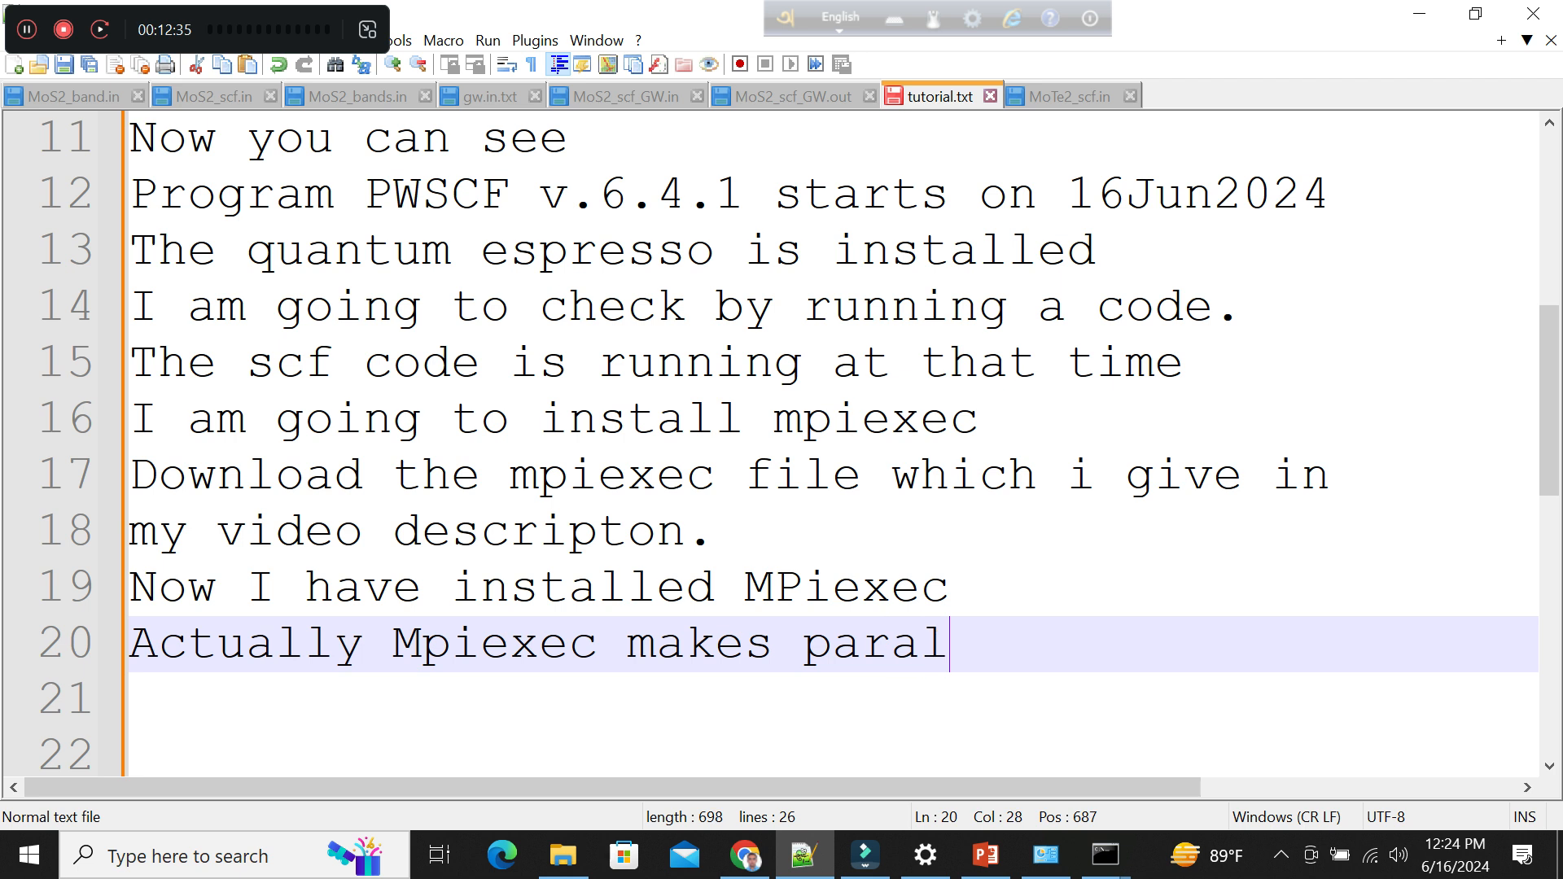
type("lal rau")
key("BackSpace")
key("BackSpace")
type("un at ")
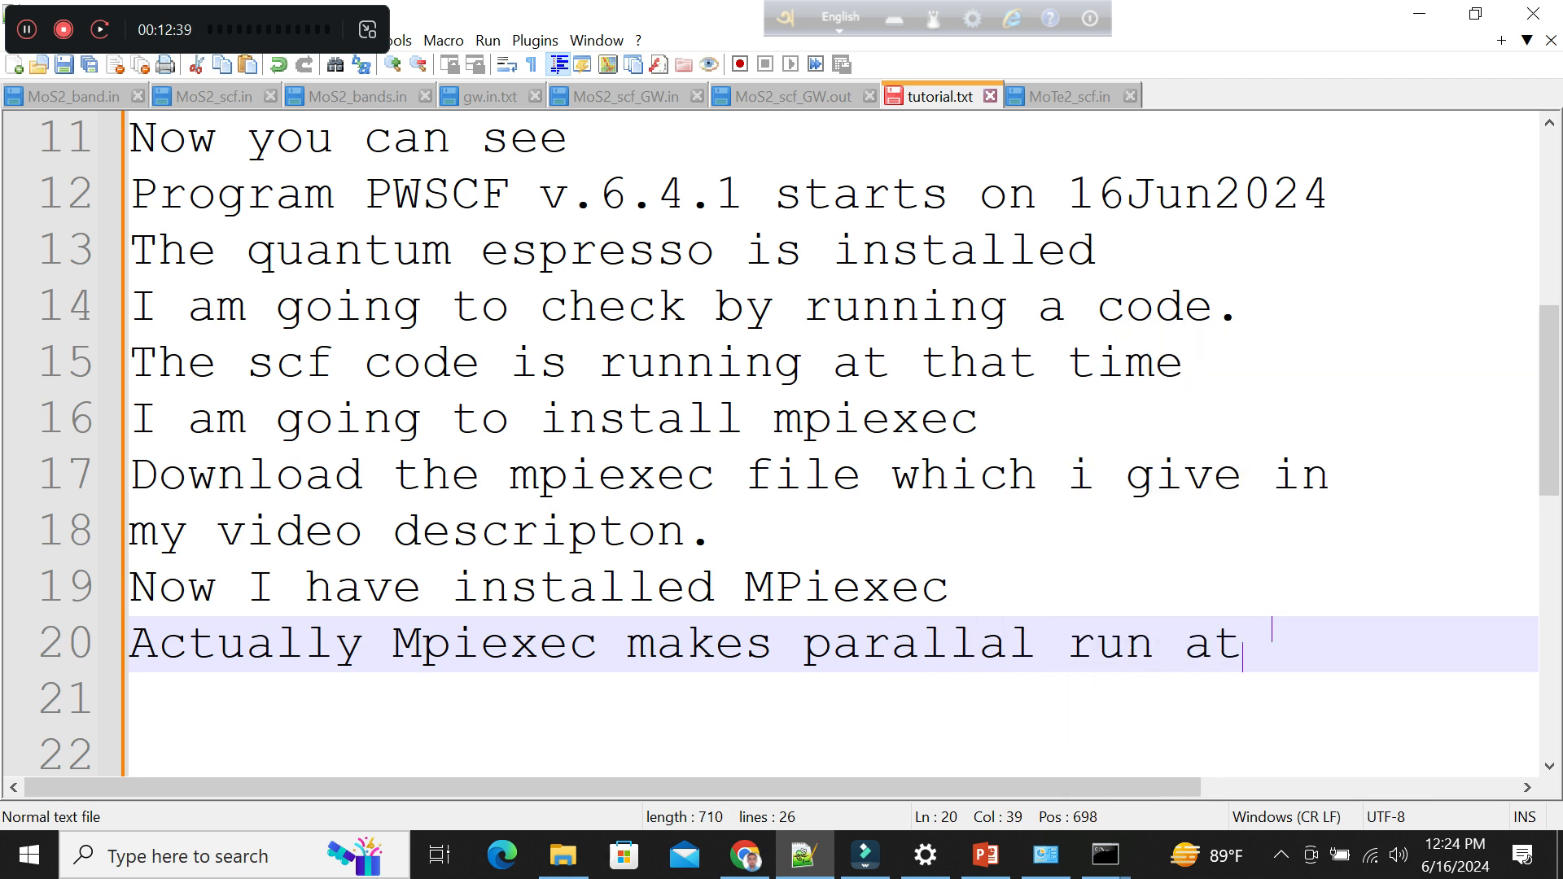
type("for this")
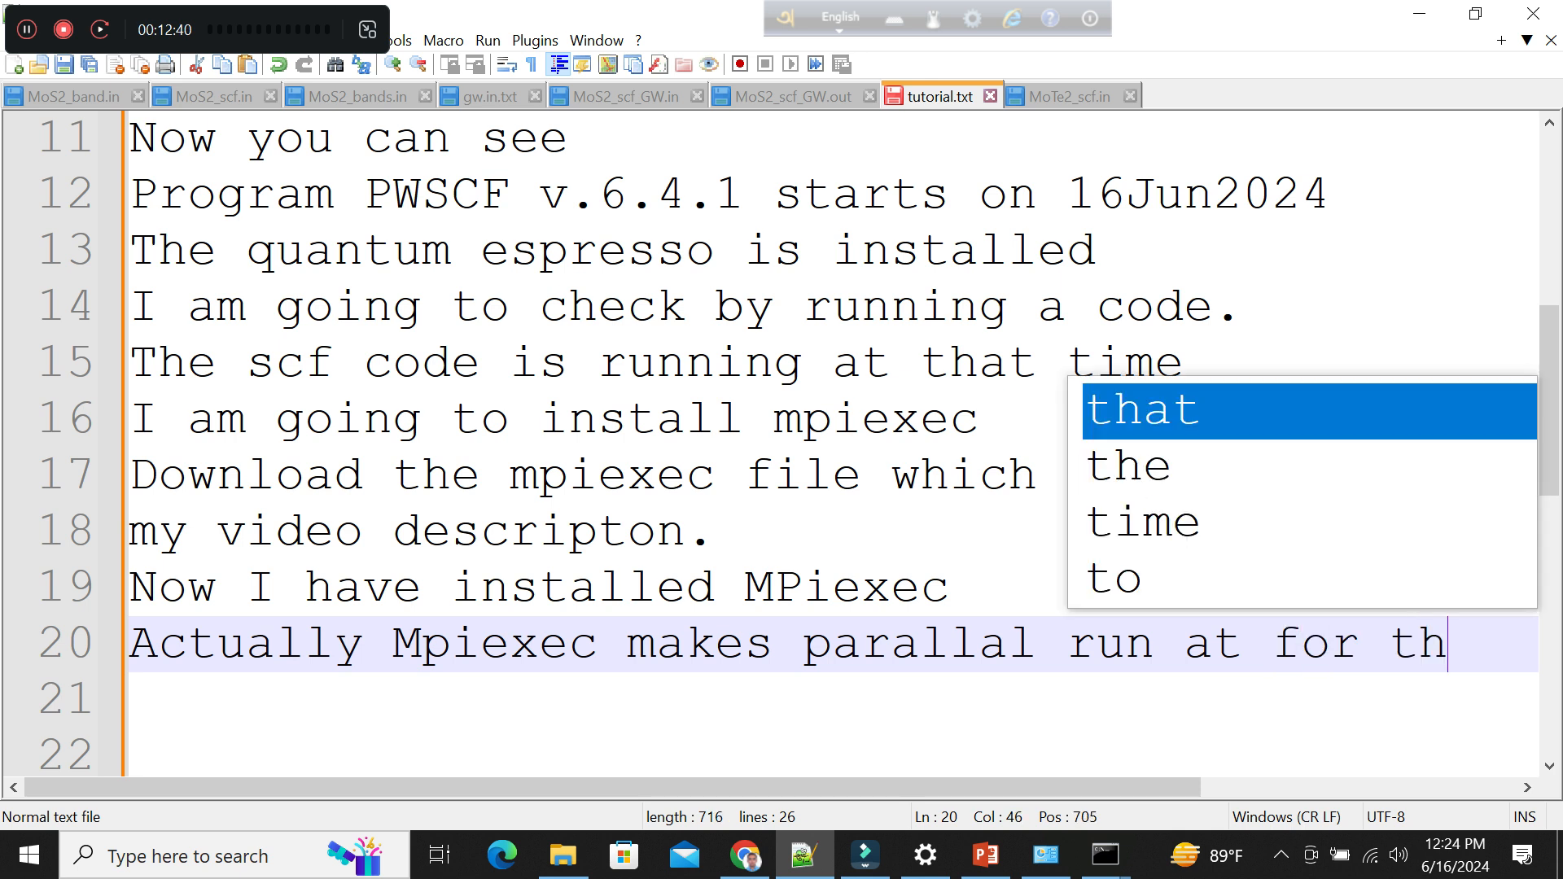
Carry the sentence on to line 21 with the text "reason , DFT calculation".
key("Return")
type("r")
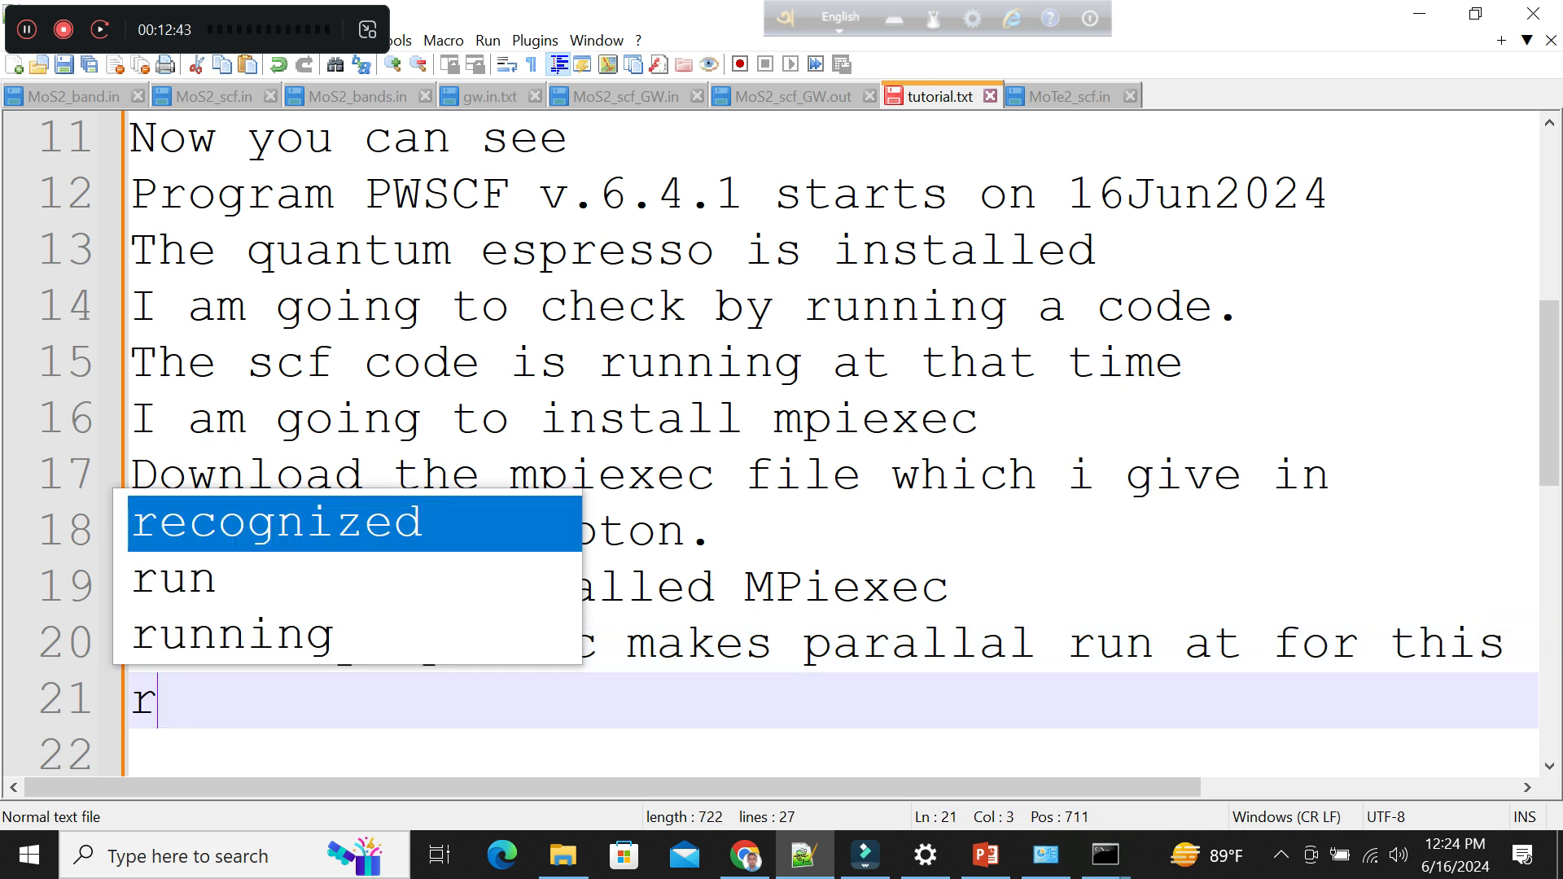
type("eason , ")
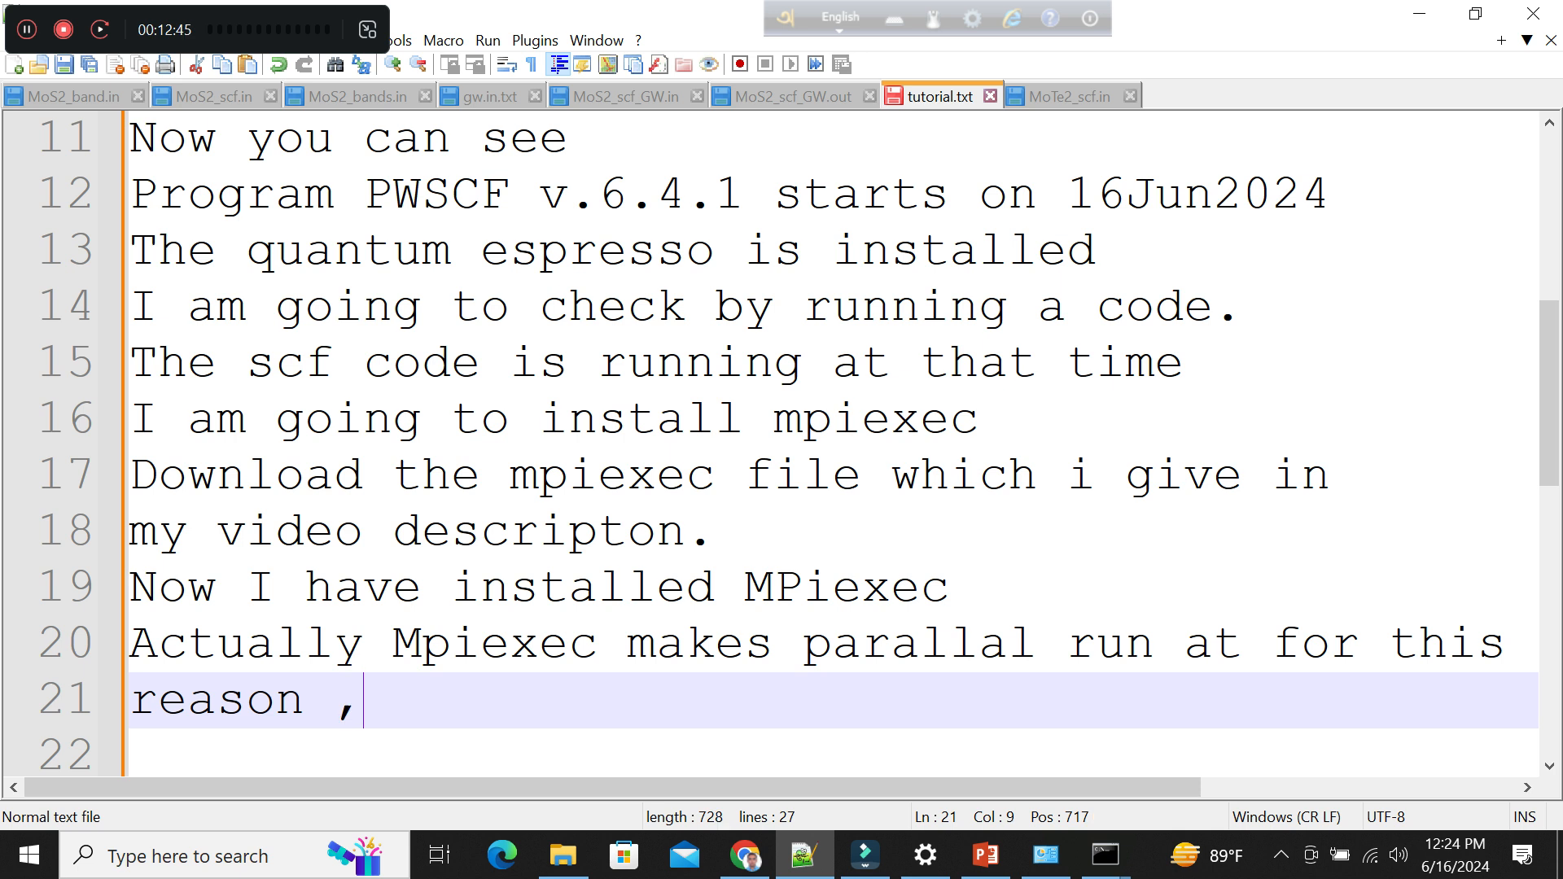
type("DFT ")
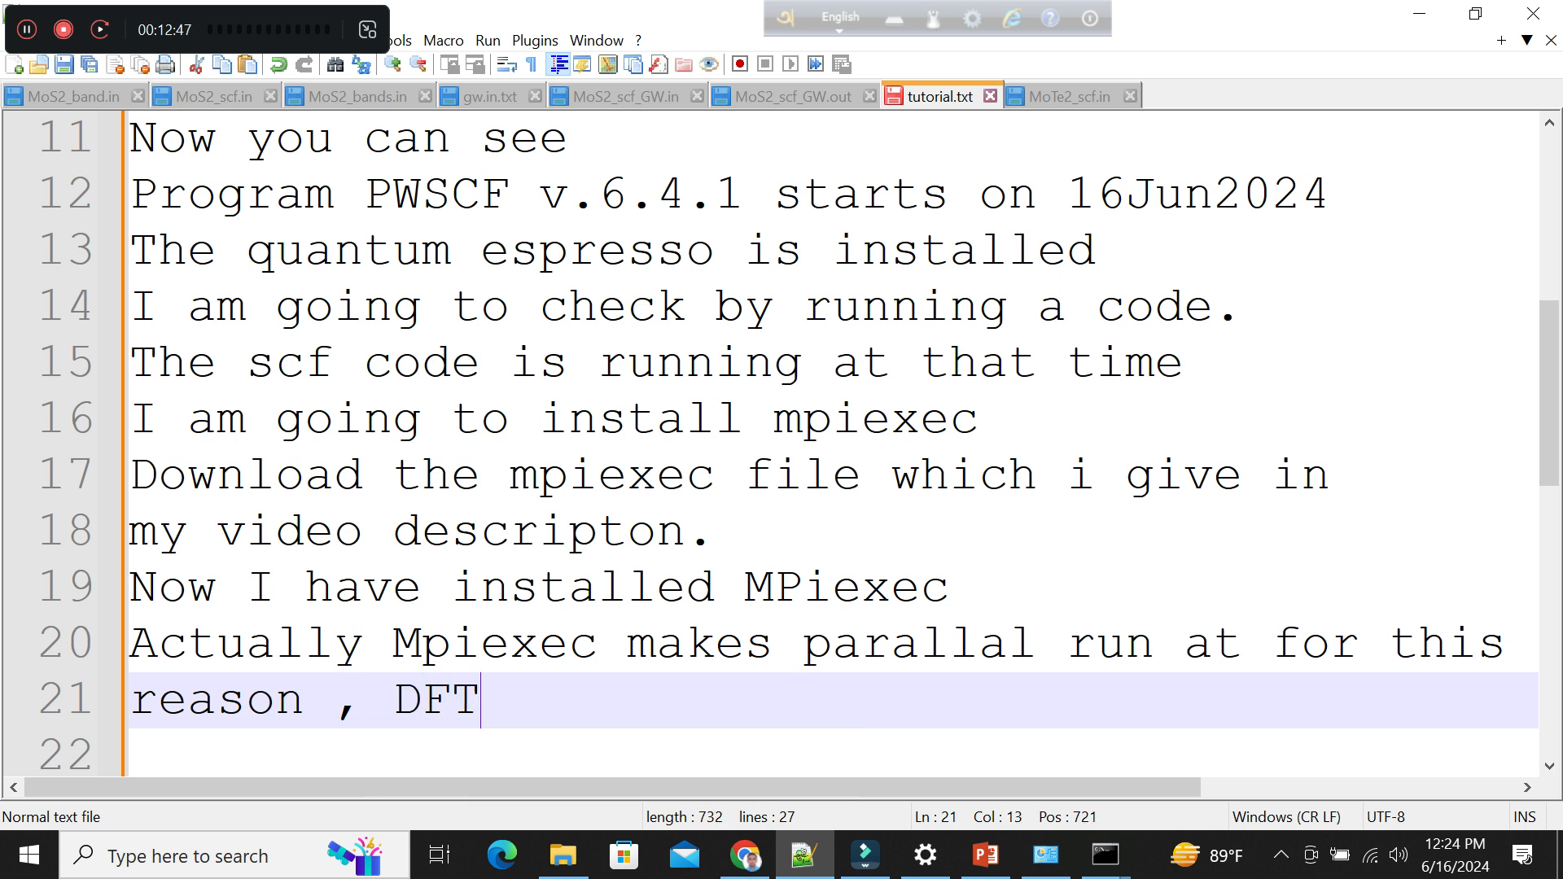
type("ca")
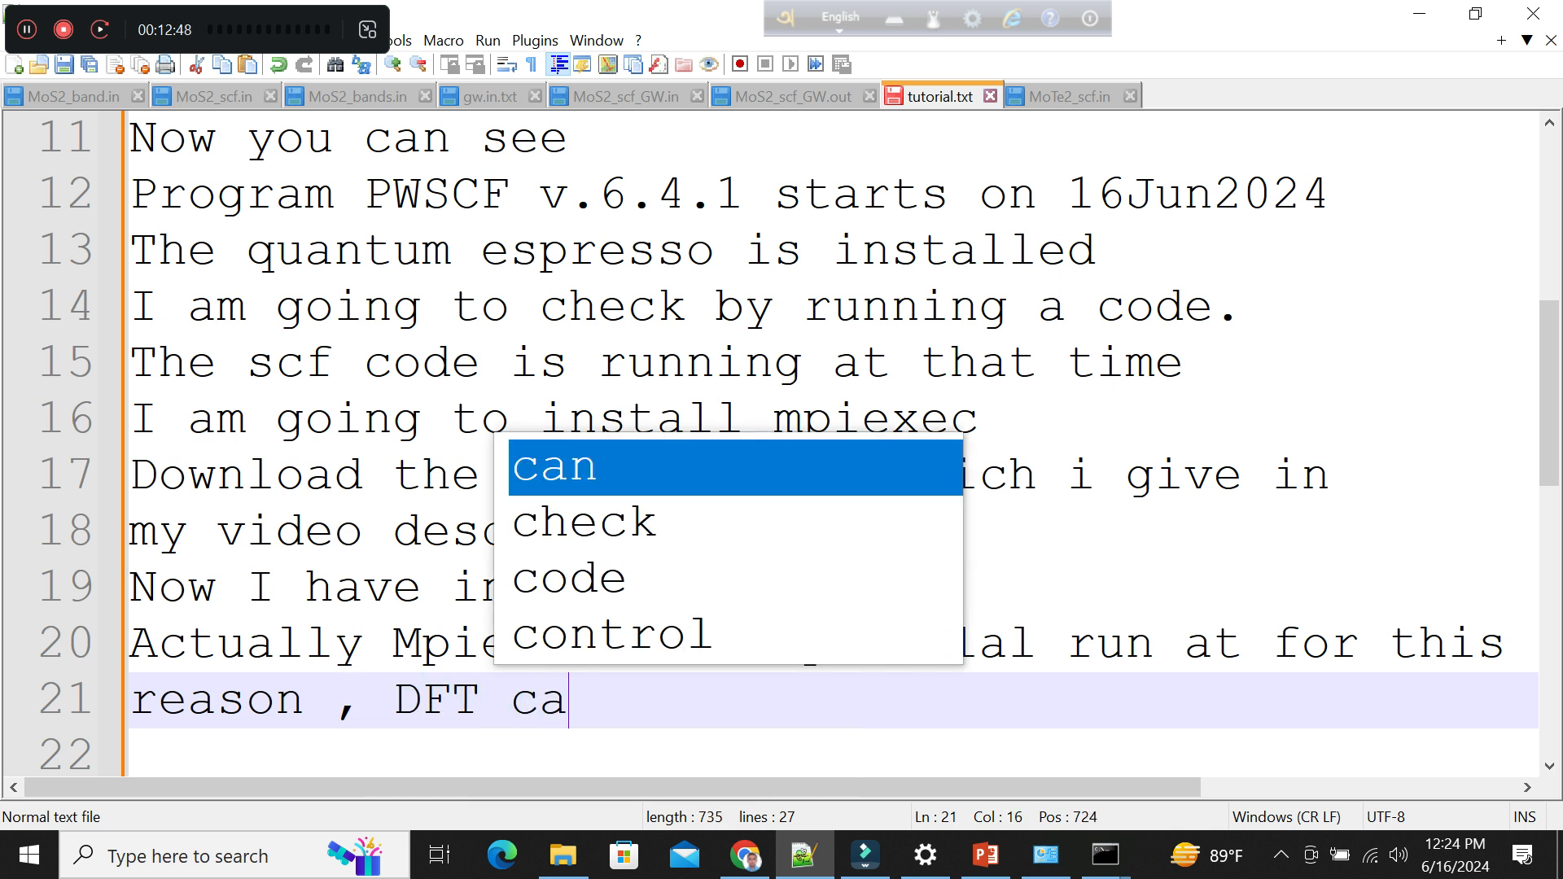
type("lculation ")
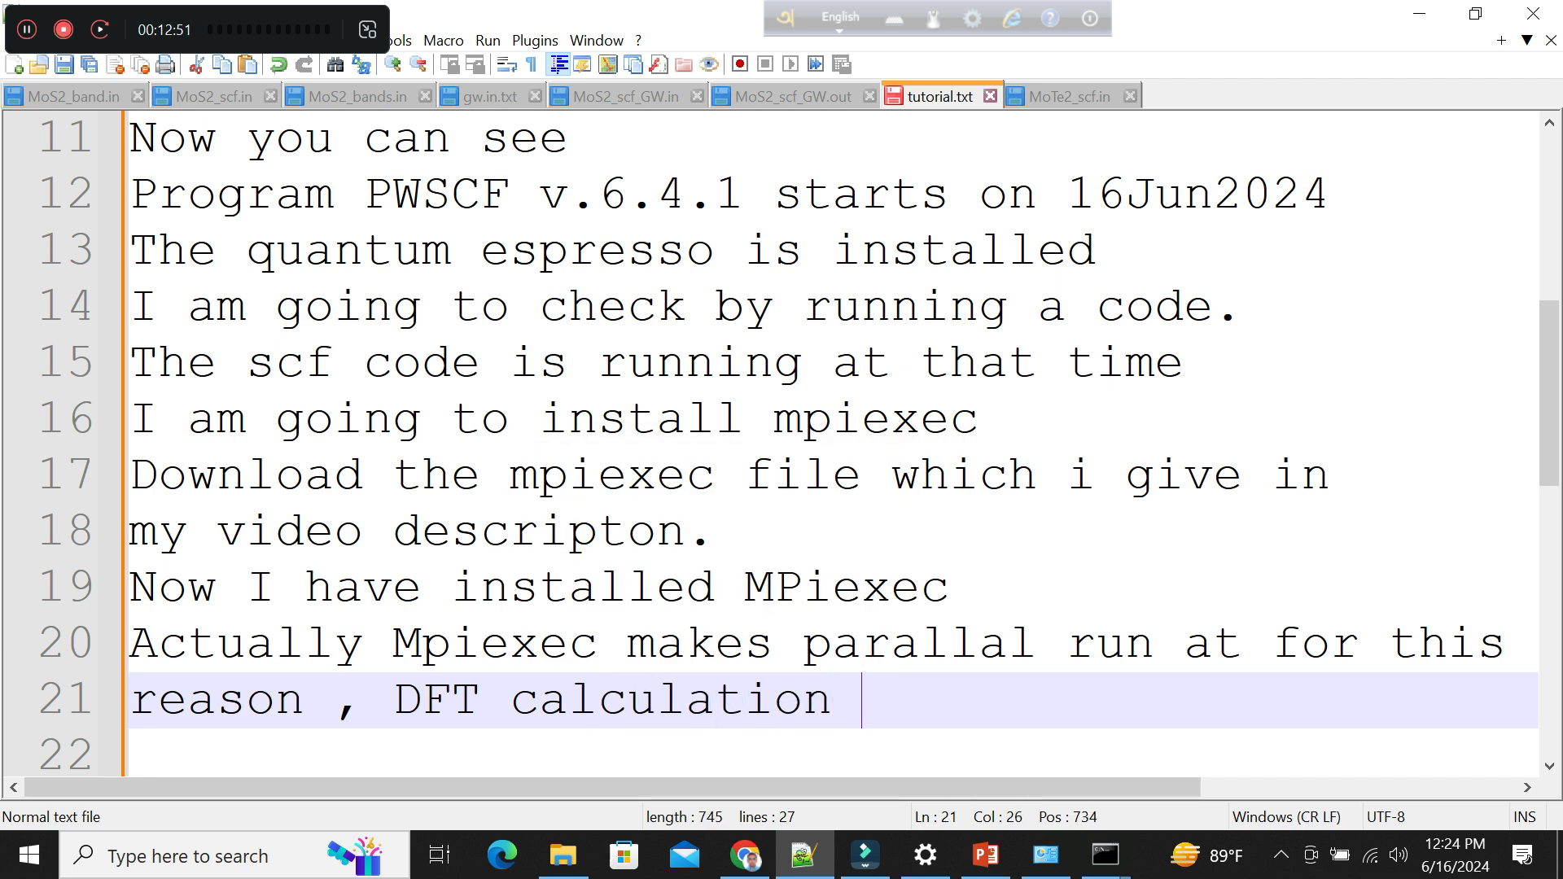
type("ne")
Complete line 21 with "needs less time to" and put "finish" on line 22.
key("BackSpace")
key("BackSpace")
type("needs ")
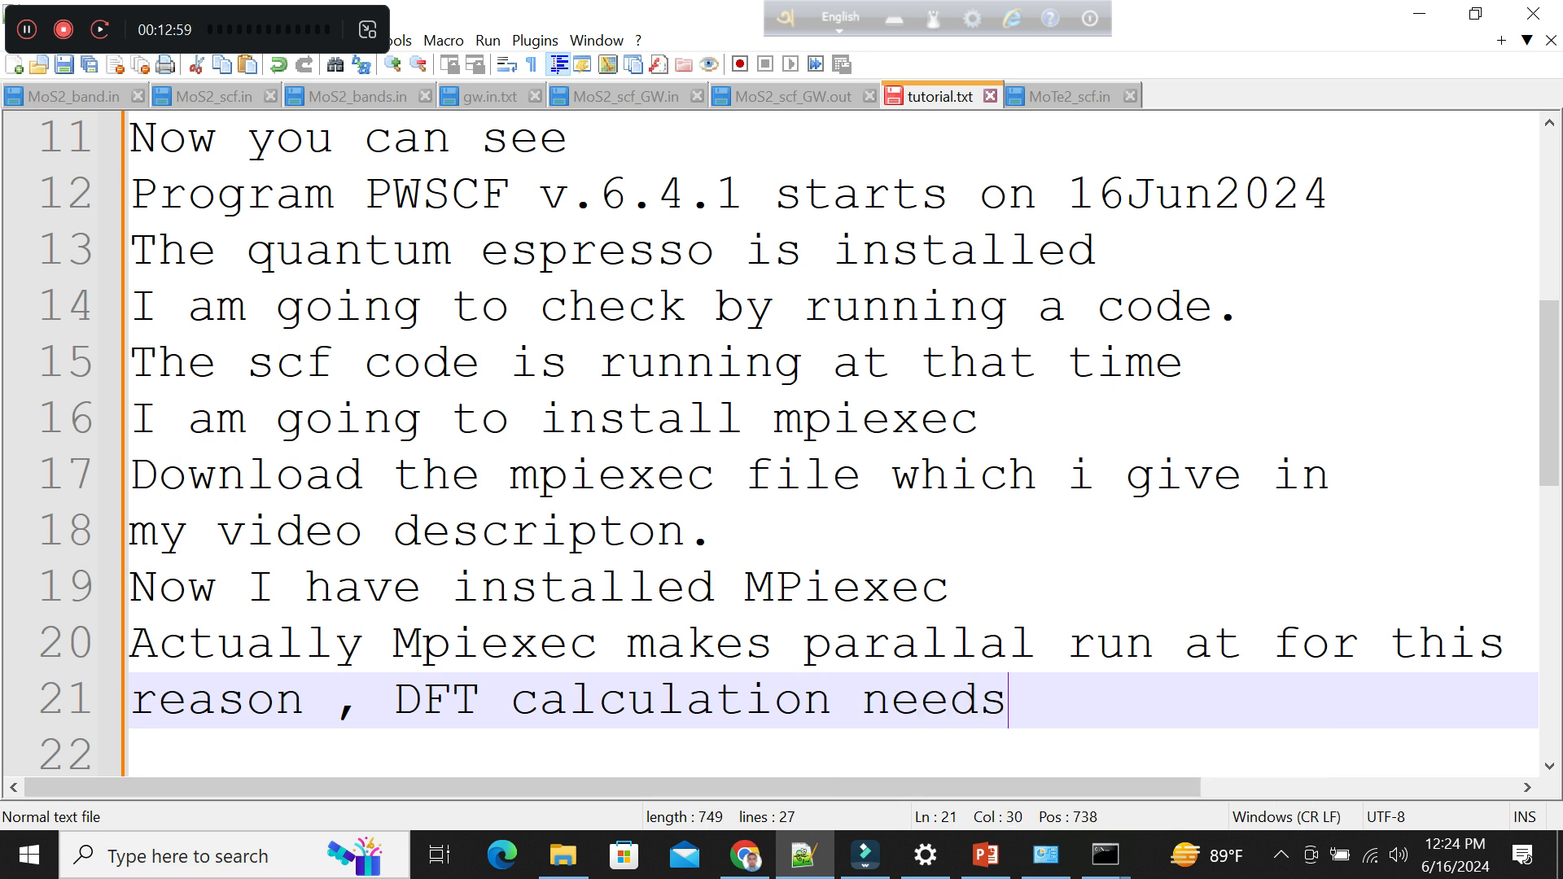
type("less tie")
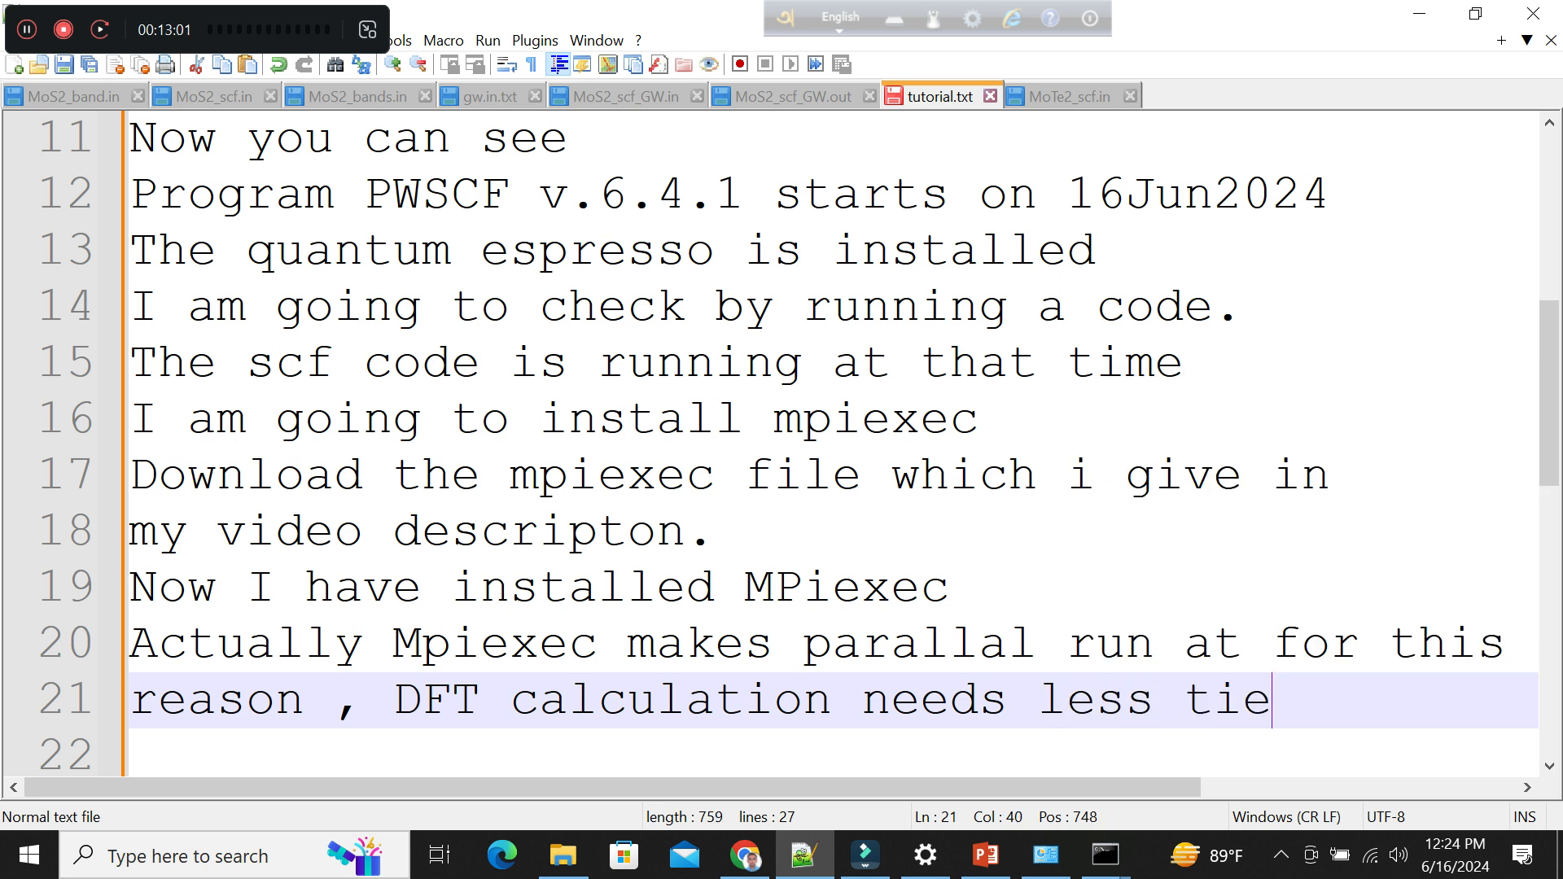
key("BackSpace")
type("me to fin")
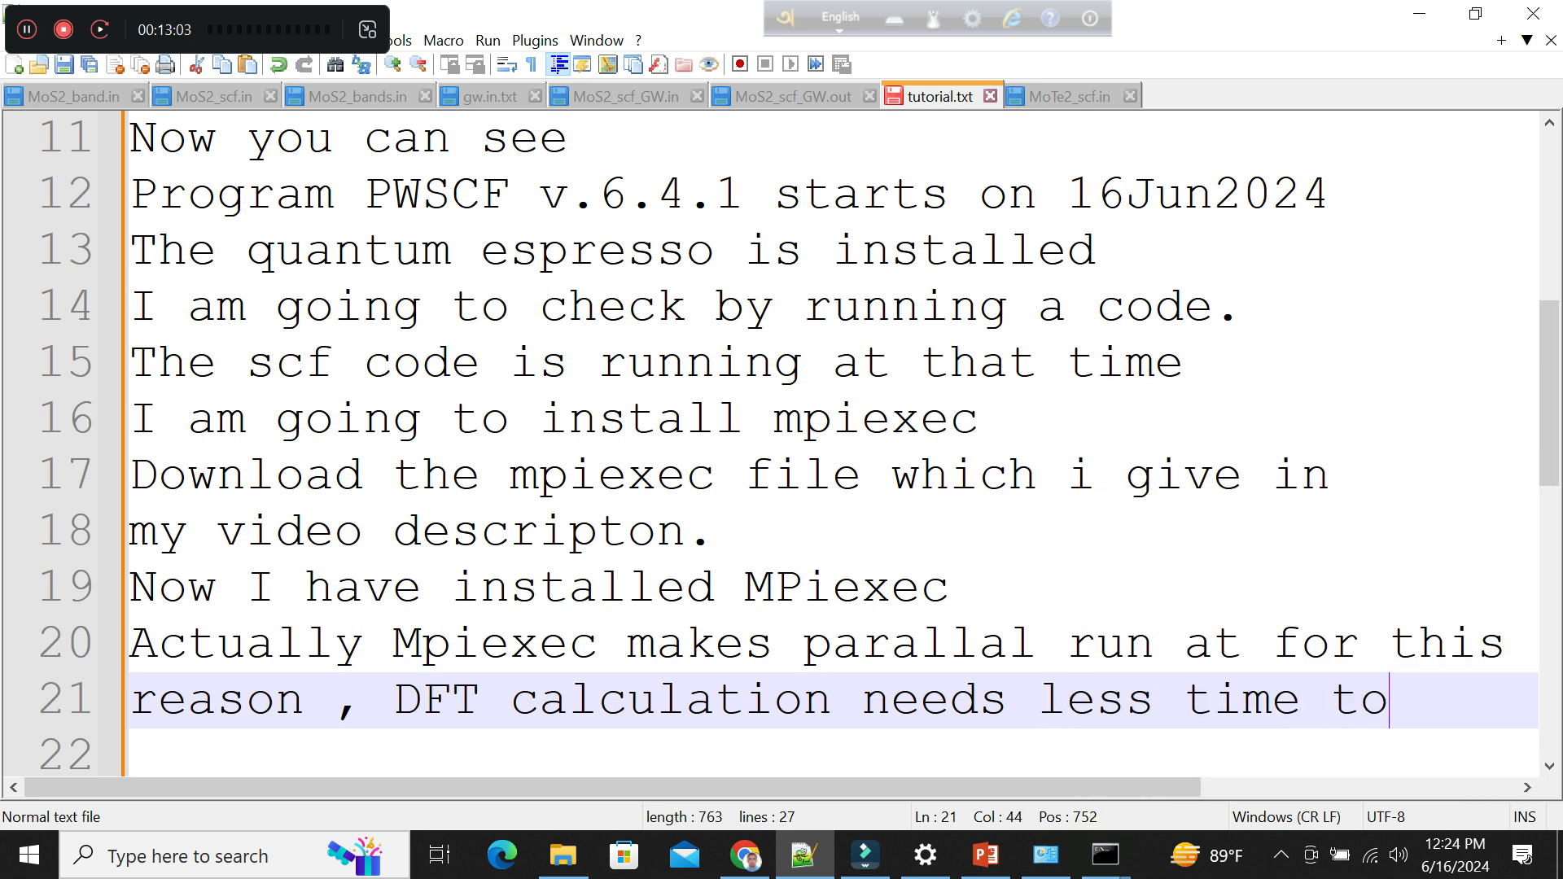
key("BackSpace")
key("BackSpace")
key("BackSpace")
key("Return")
type("finish")
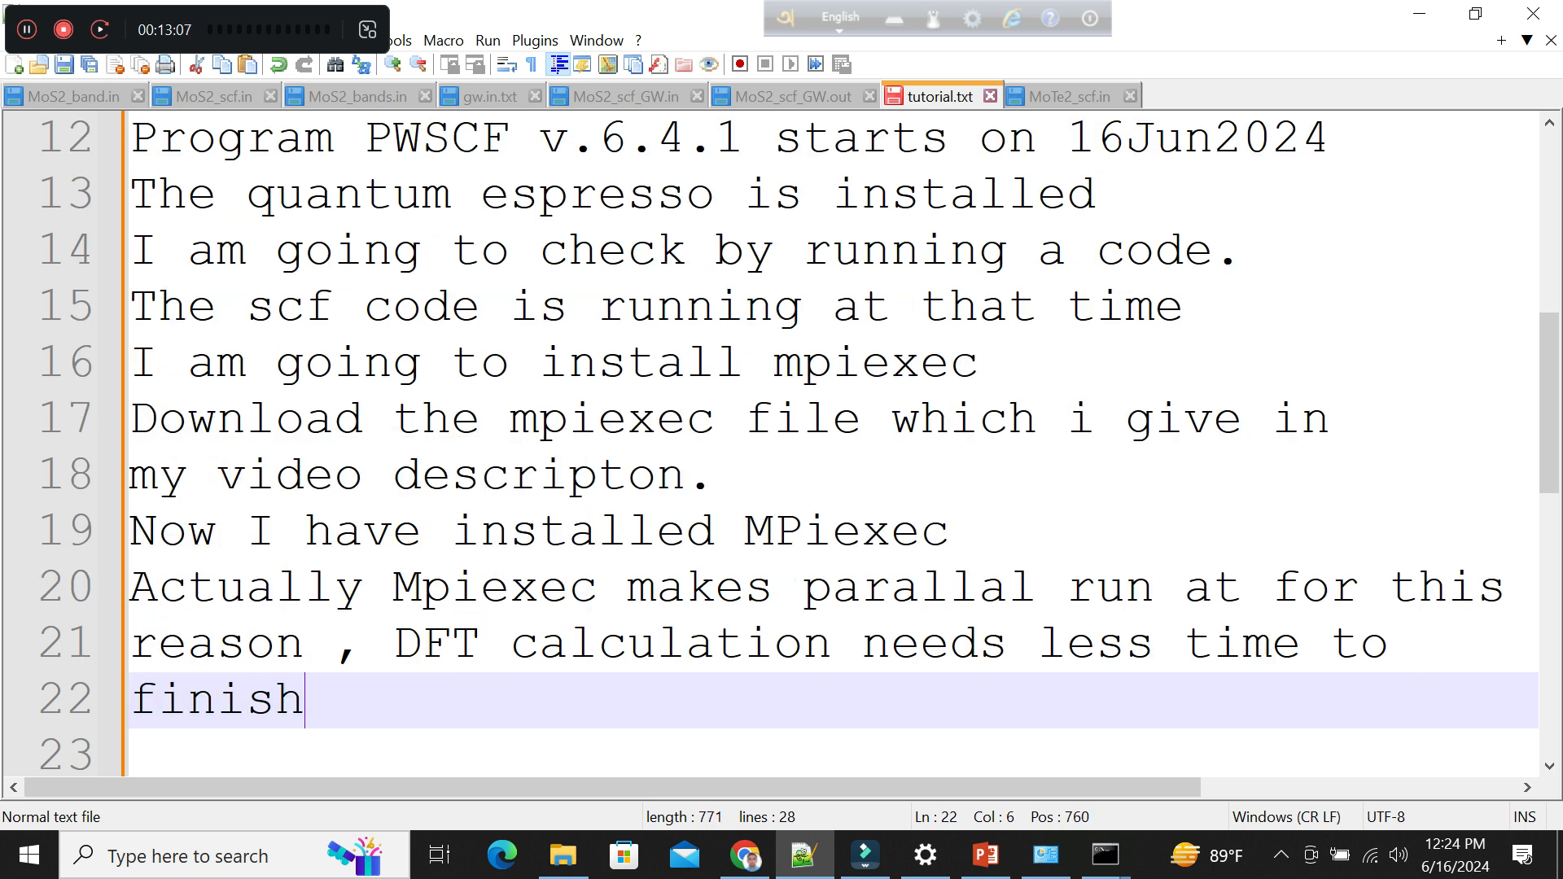
Add the closing line "Thank you everyone" on line 23.
key("Return")
type("Than")
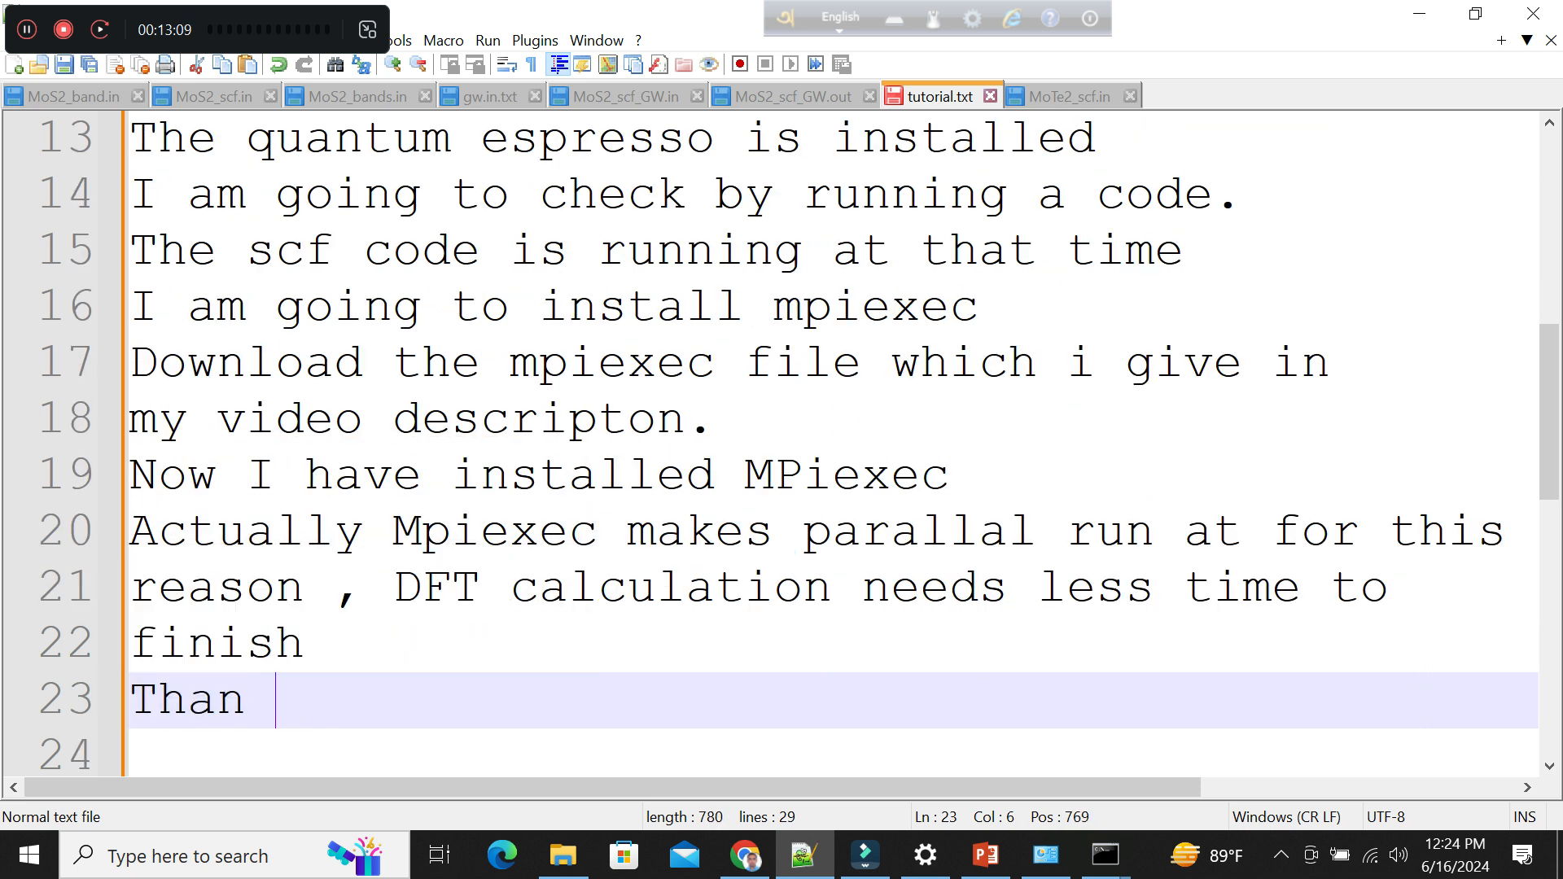
type("k you ev")
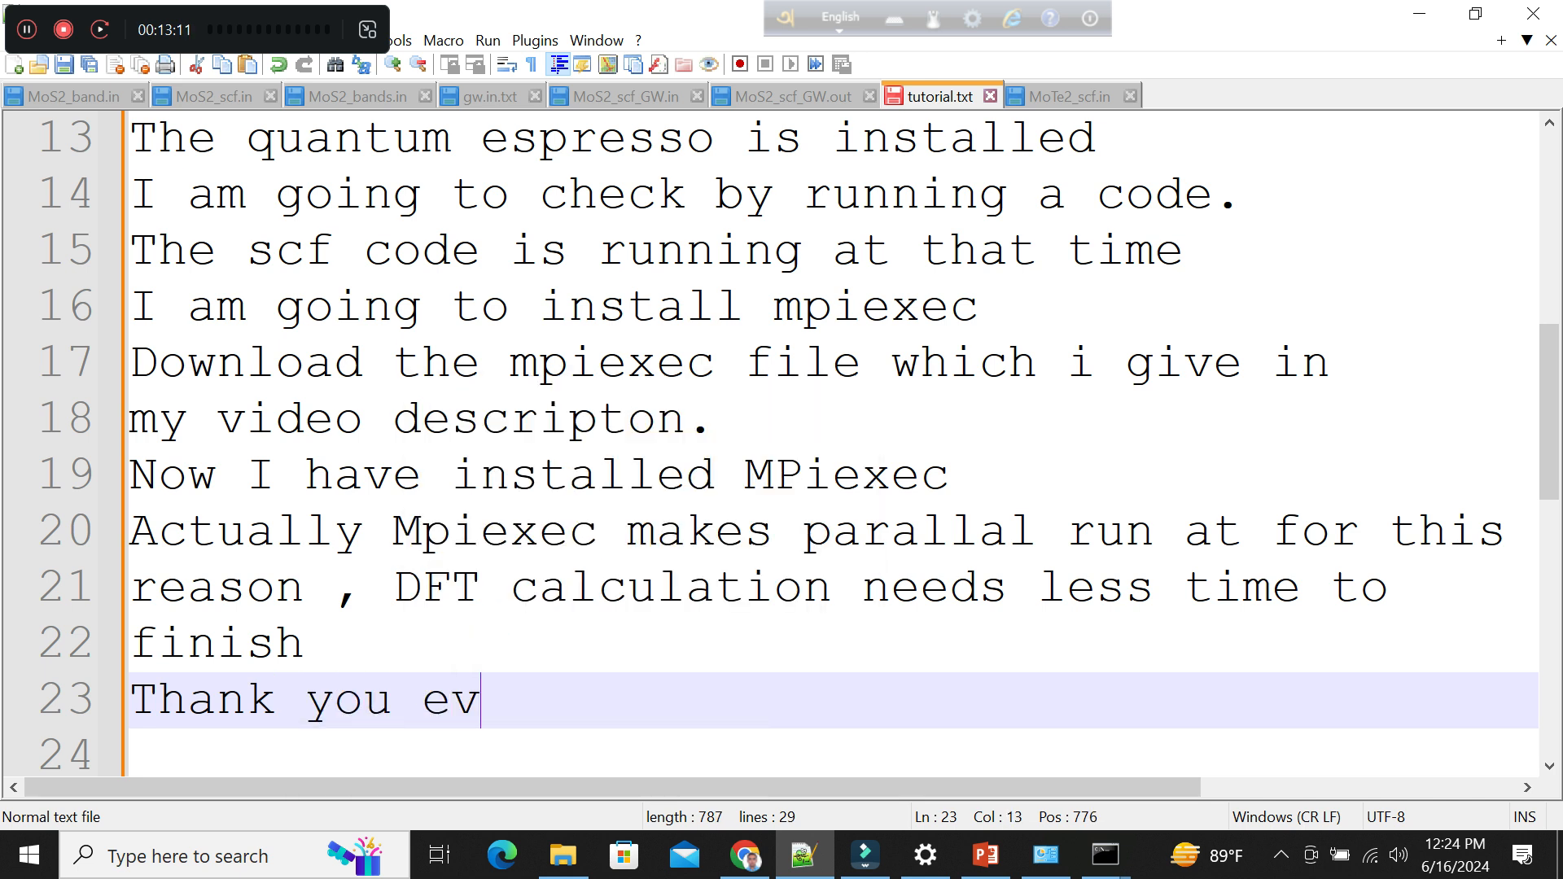
type("eryone")
Start line 24 with the text "IF you have any quesion,".
key("Return")
type("IF y")
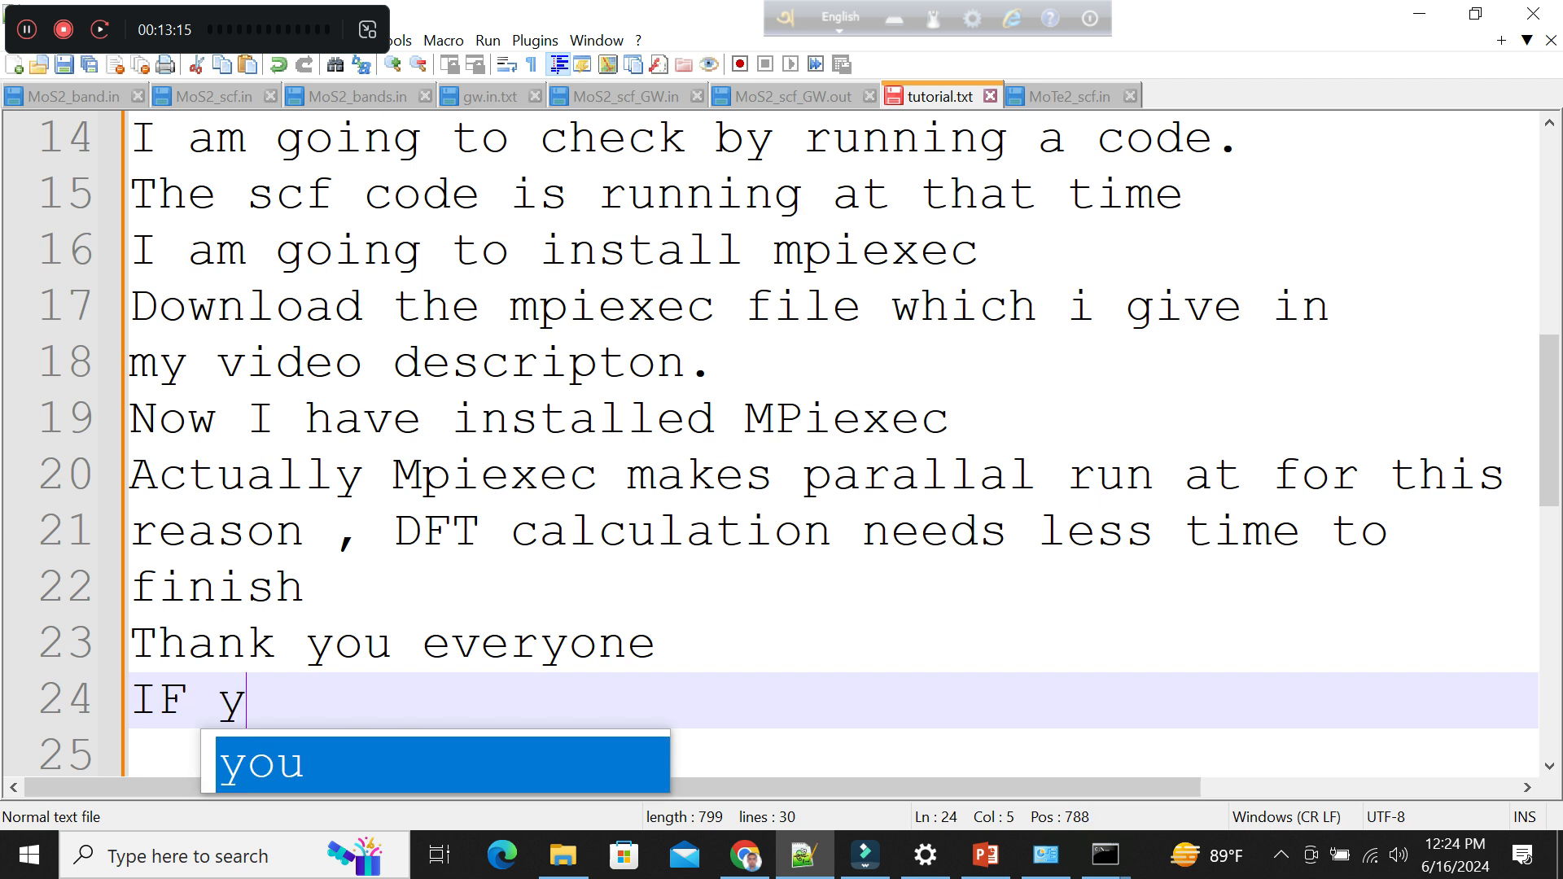
type("ou hav")
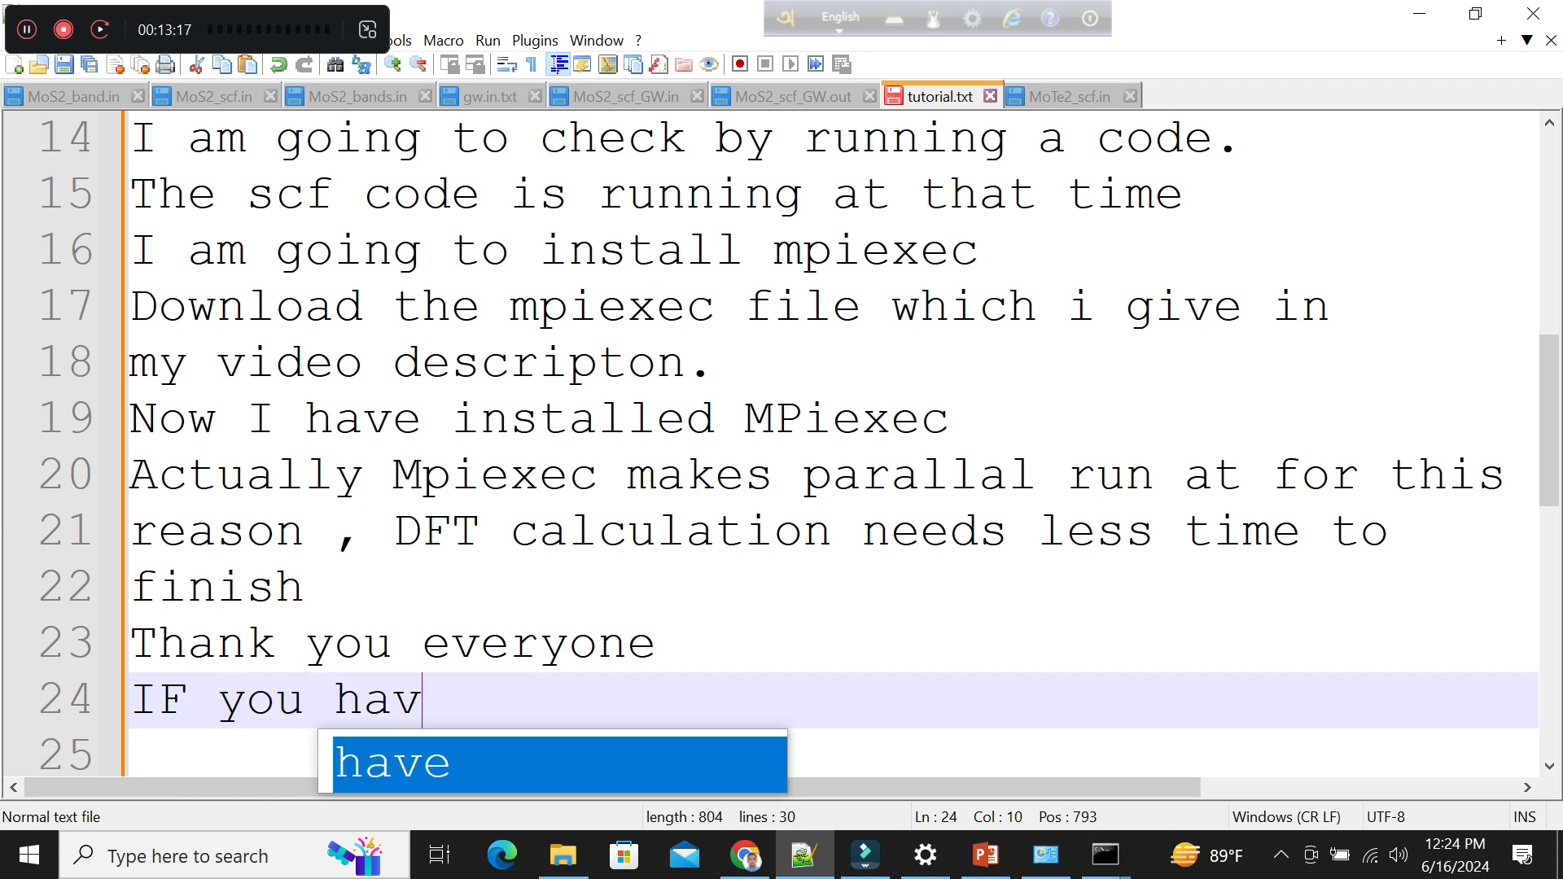
type("e any qua")
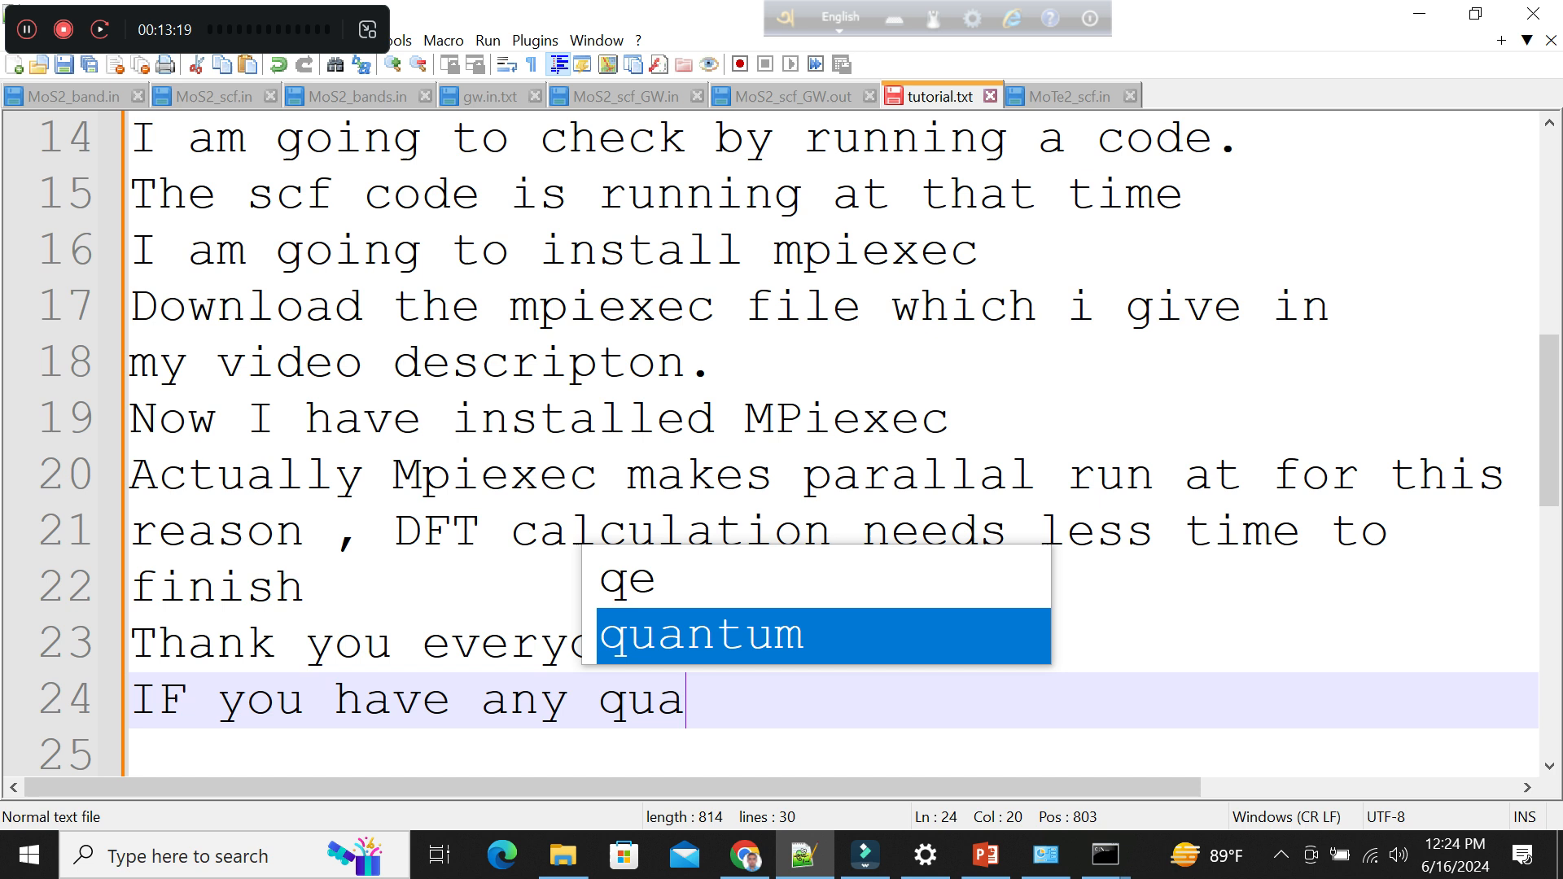
key("BackSpace")
type("esion")
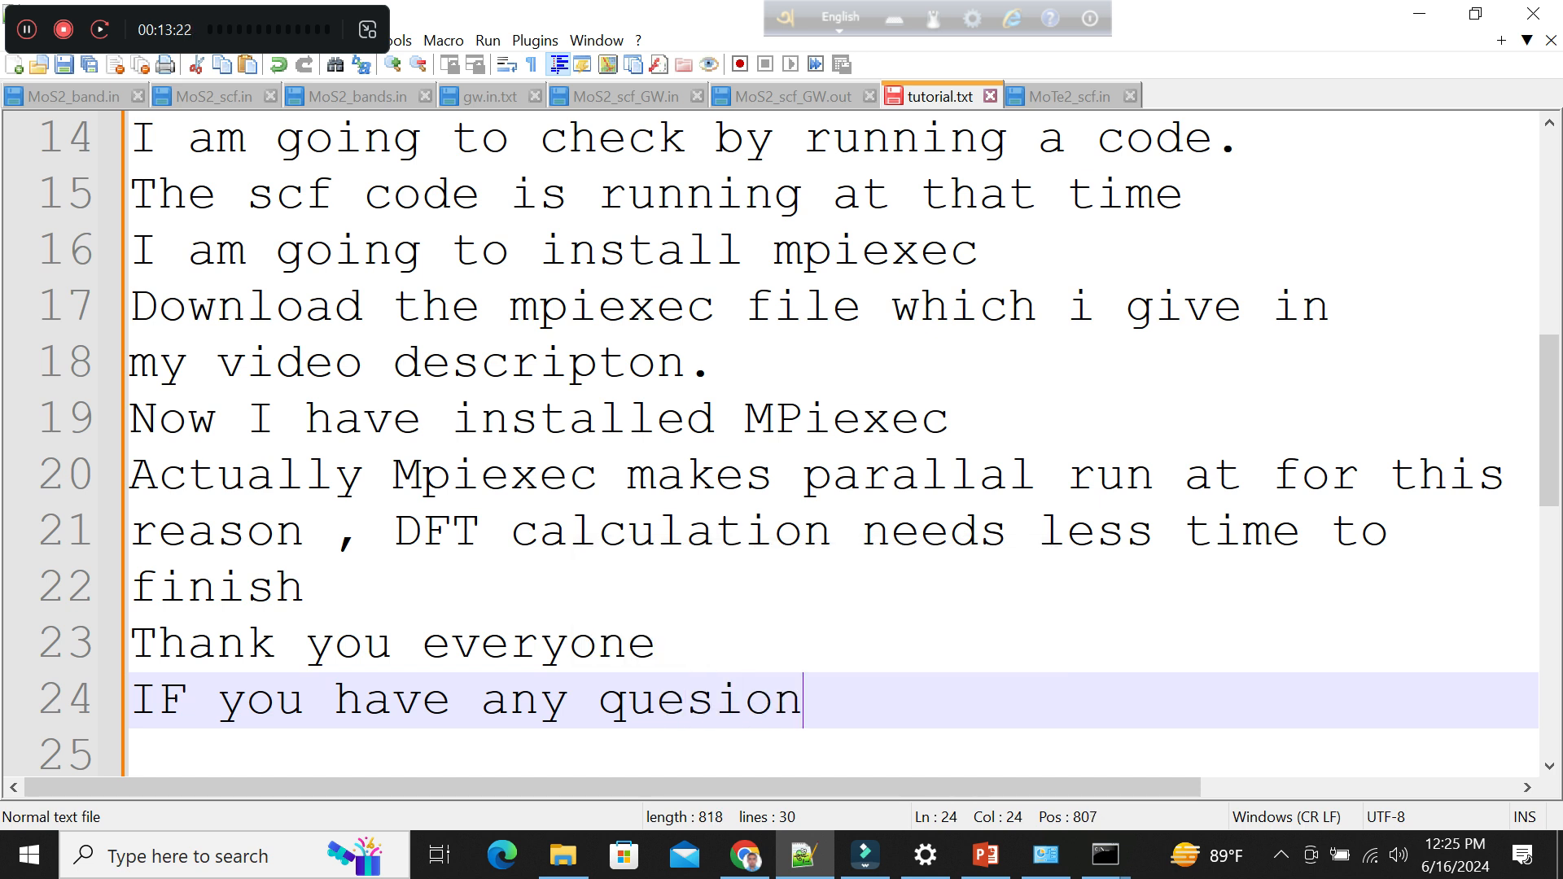
type(", feel ")
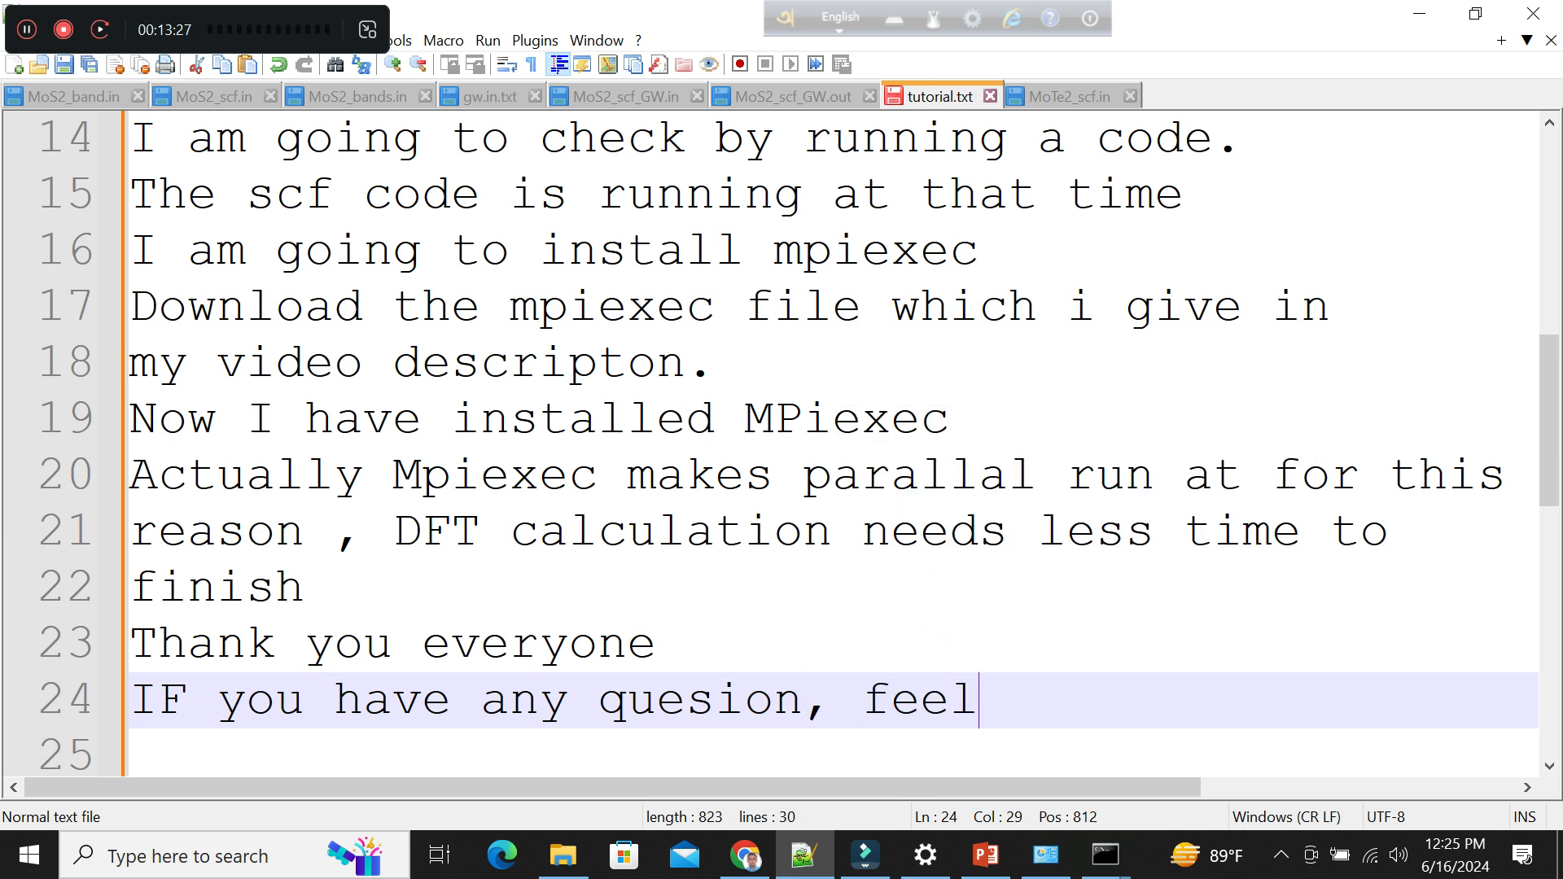
type("m")
Finish line 24 with "feel free to comment or" and write "contact with me." on line 25.
key("BackSpace")
type("free to ")
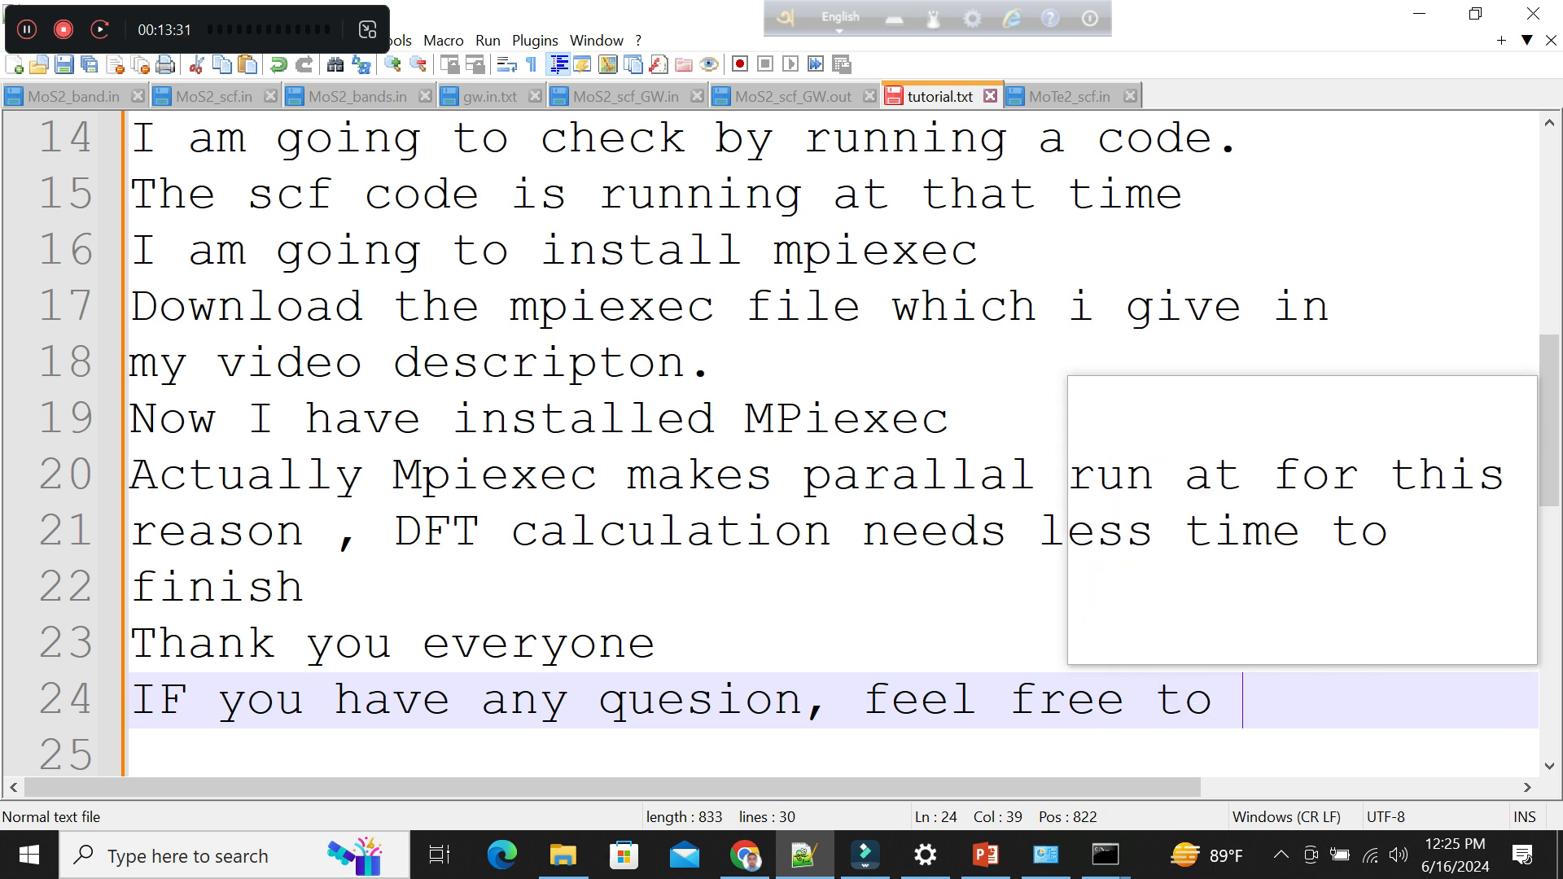
type("comment")
type("or")
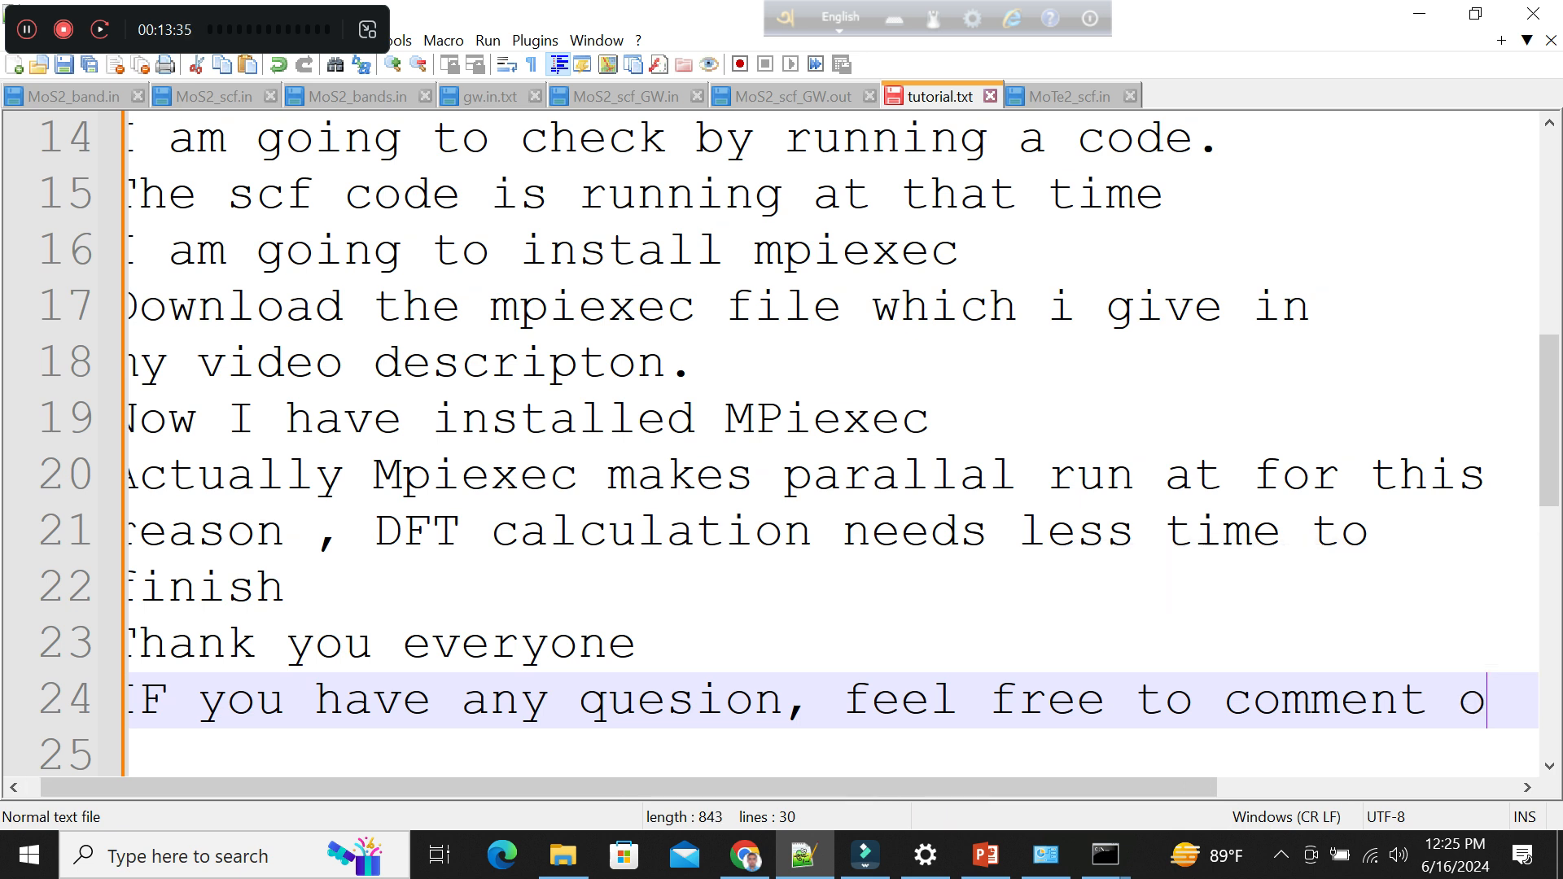
key("Return")
type("con")
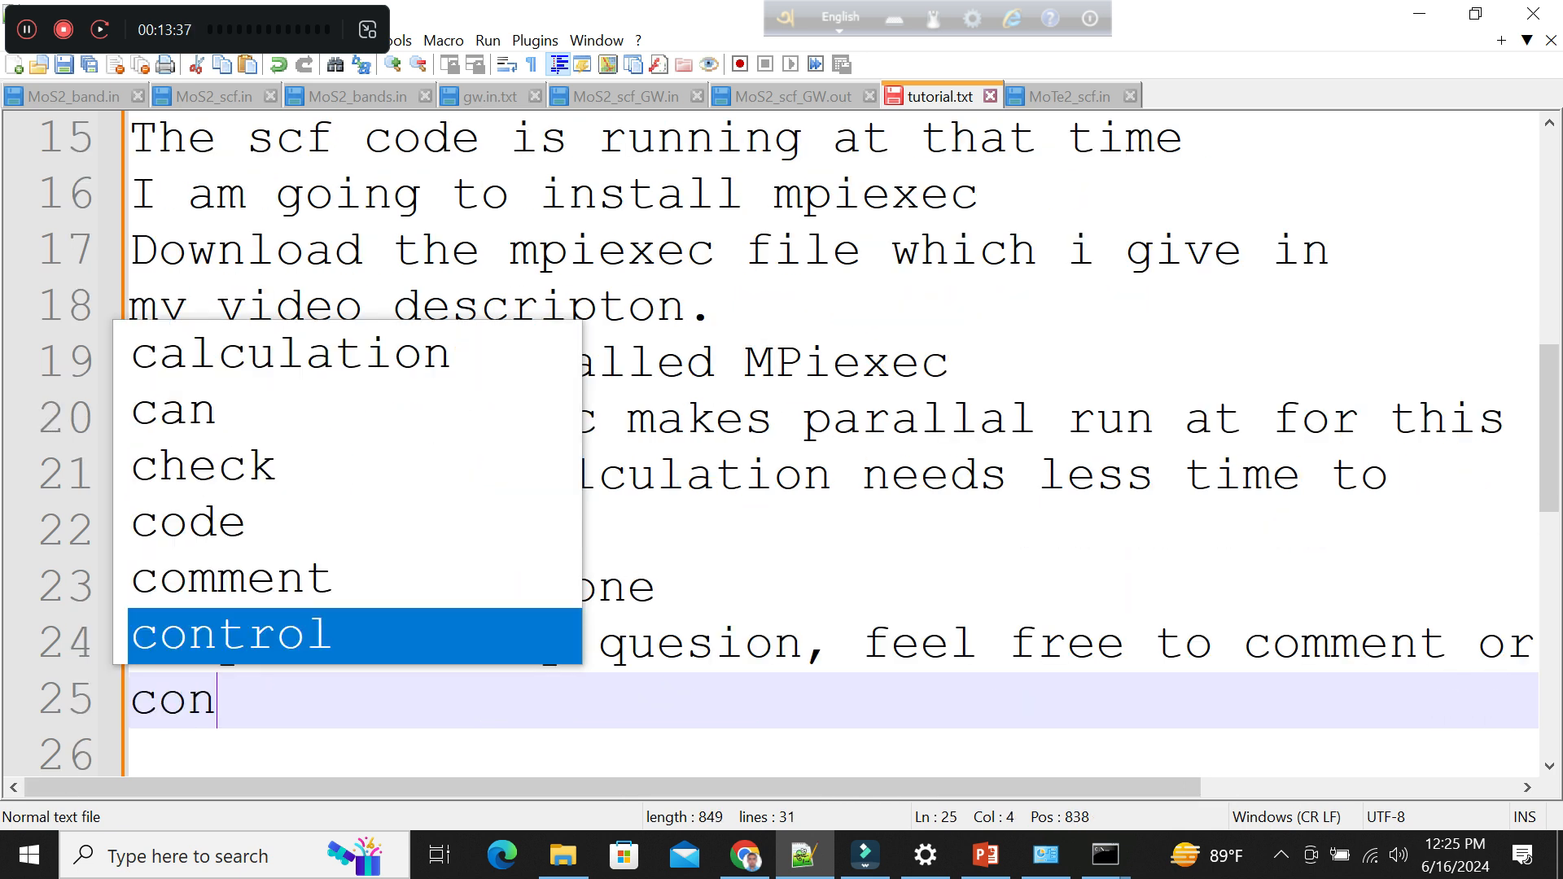
type("tact")
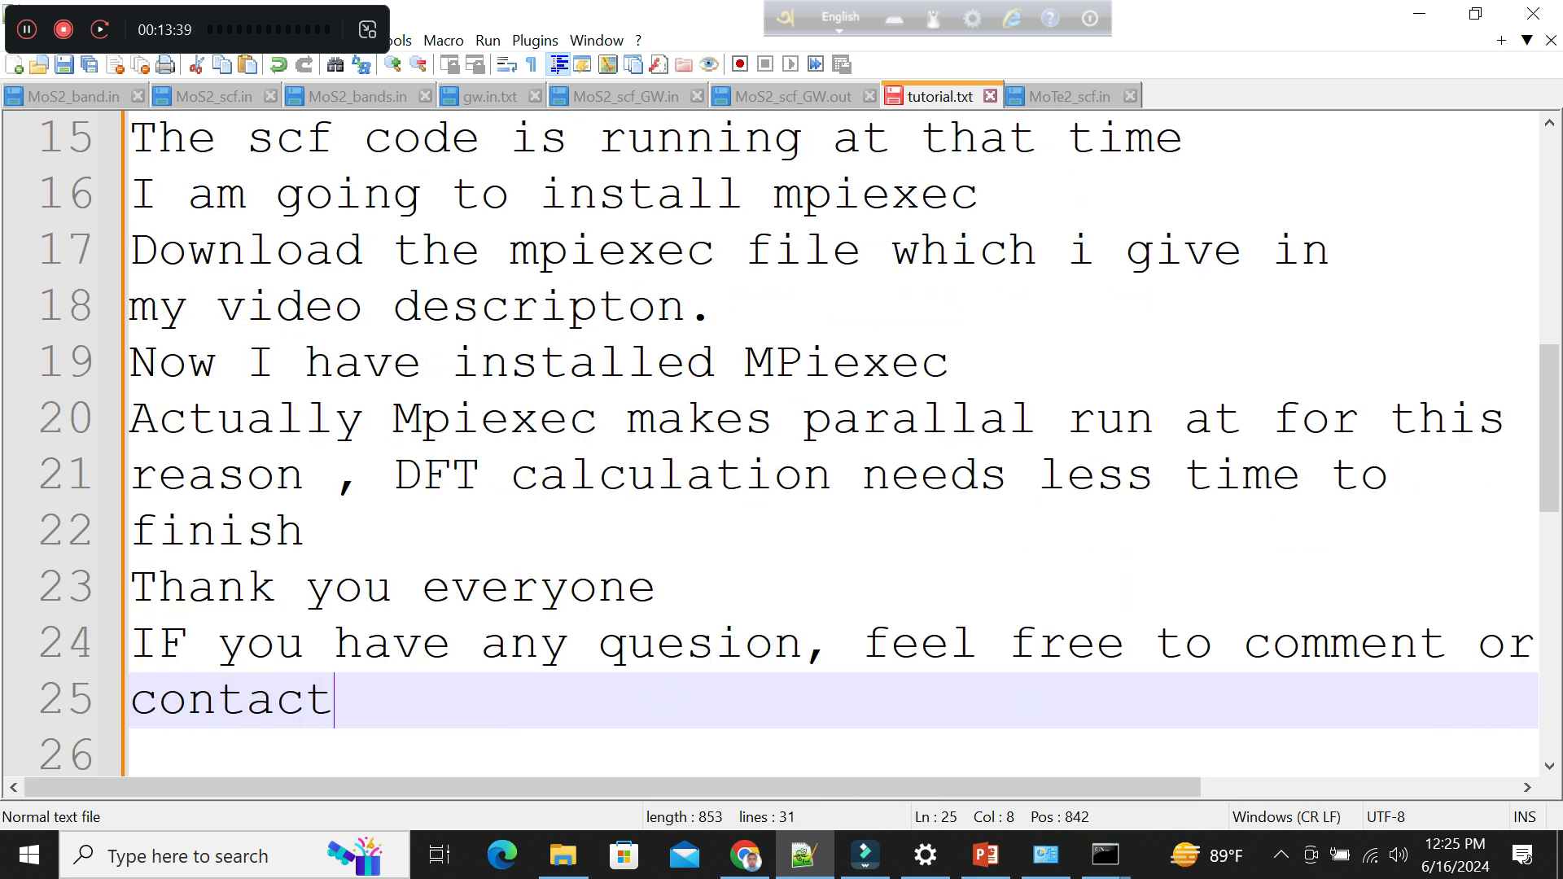
type(" with me.")
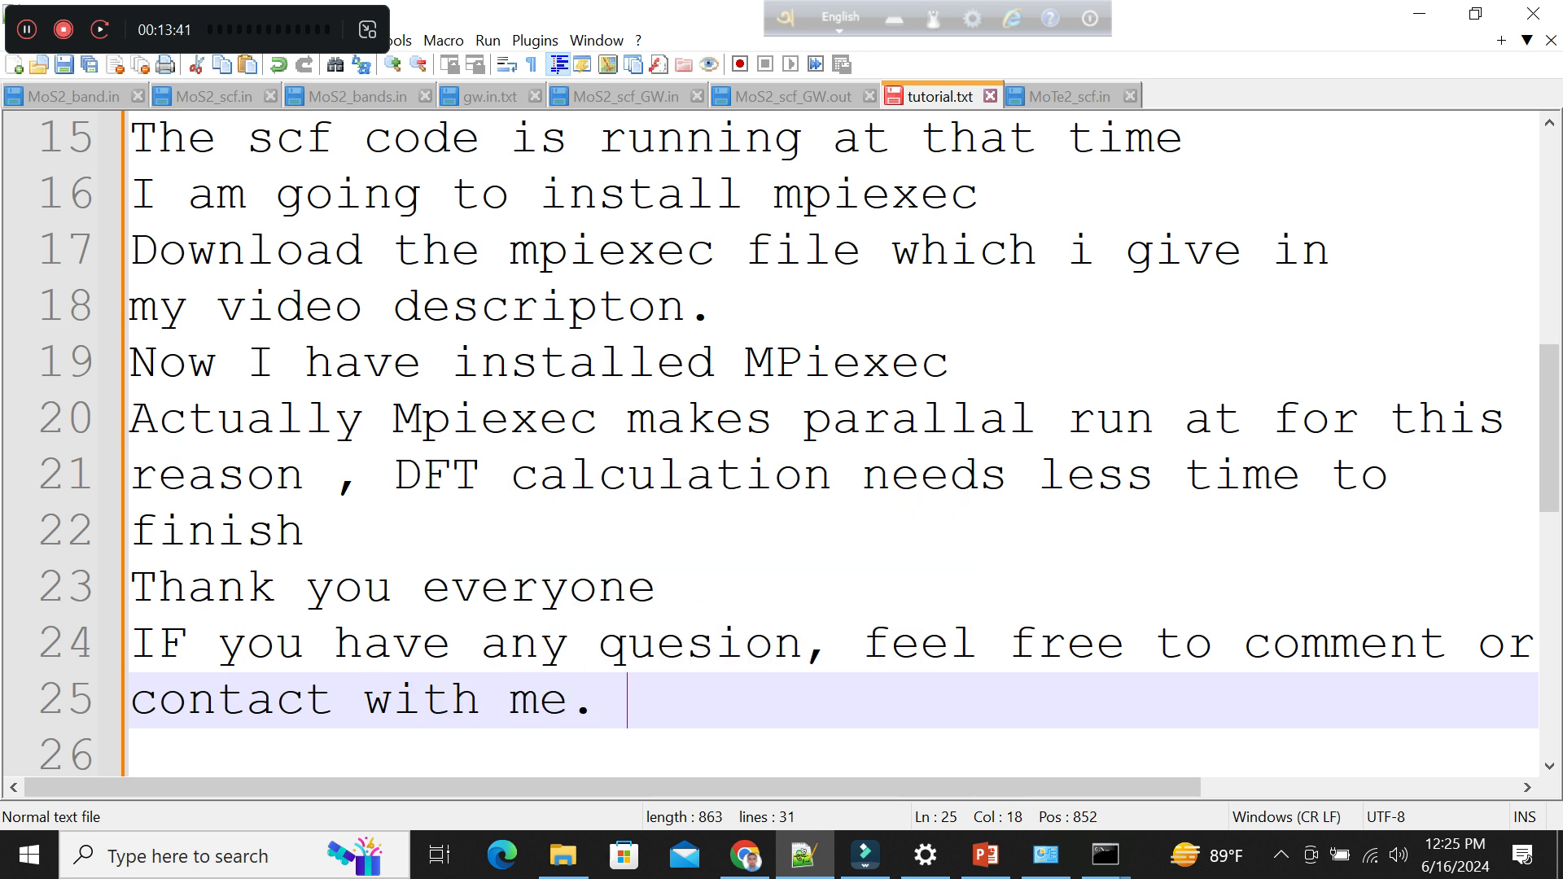